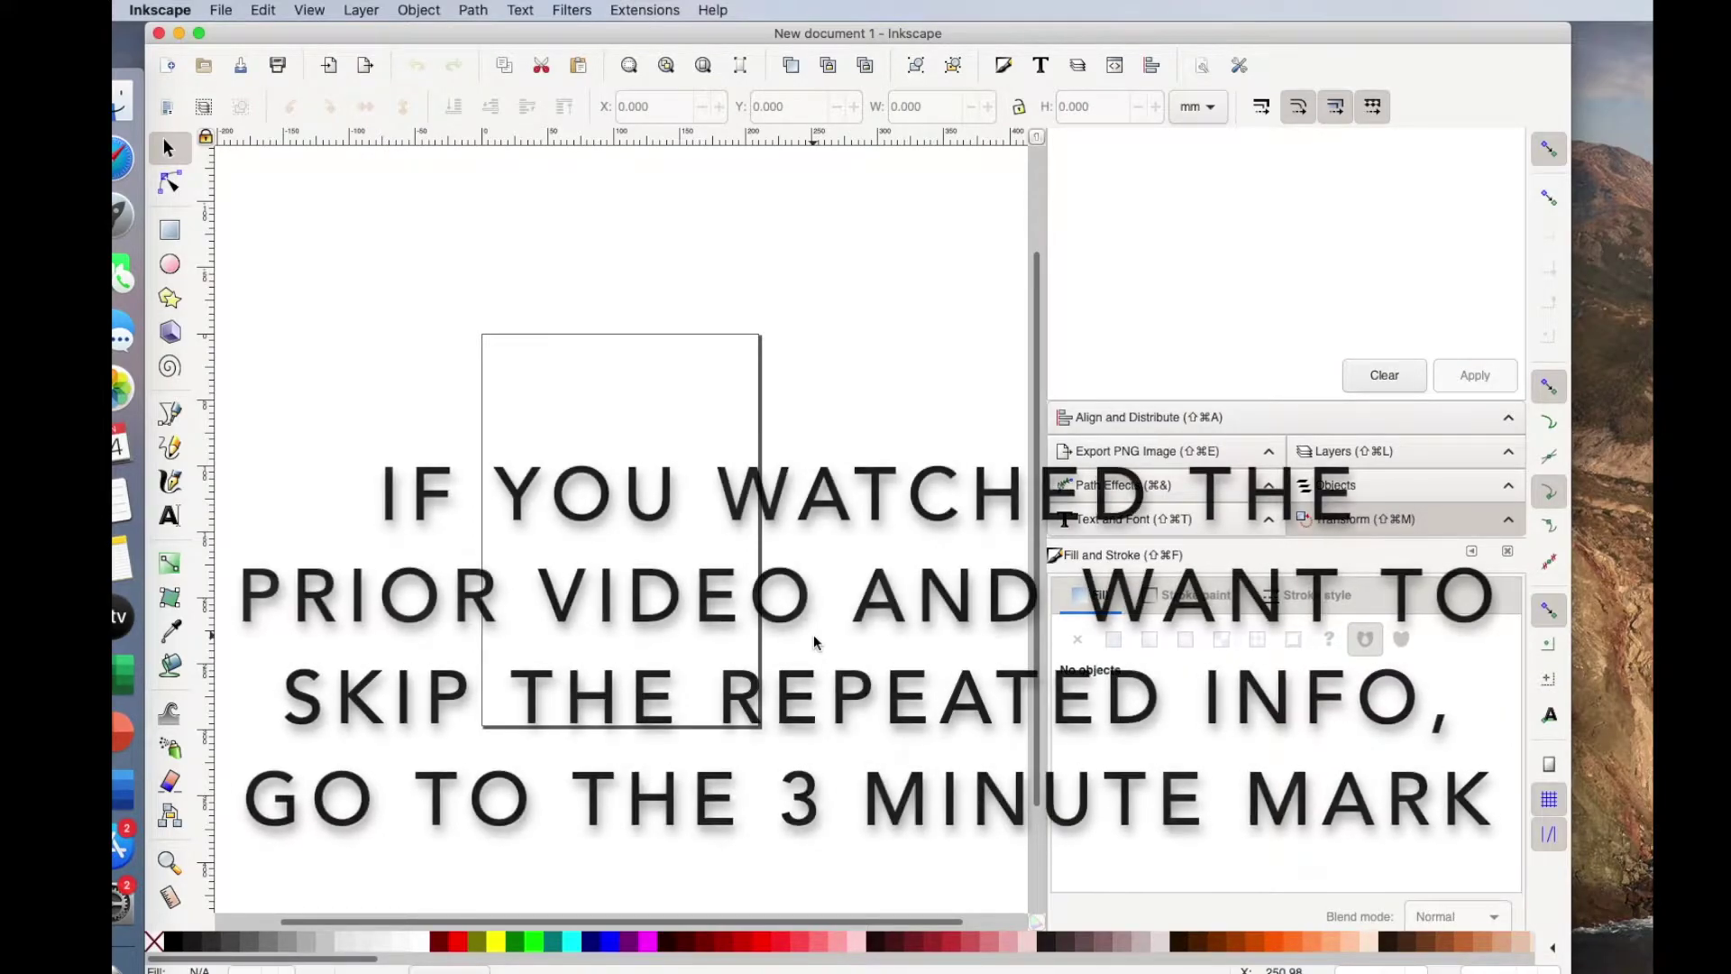
Draw a blue ellipse and resize it to 5 in wide by 5 in tall
{"action": "left_click", "coordinate": [171, 266]}
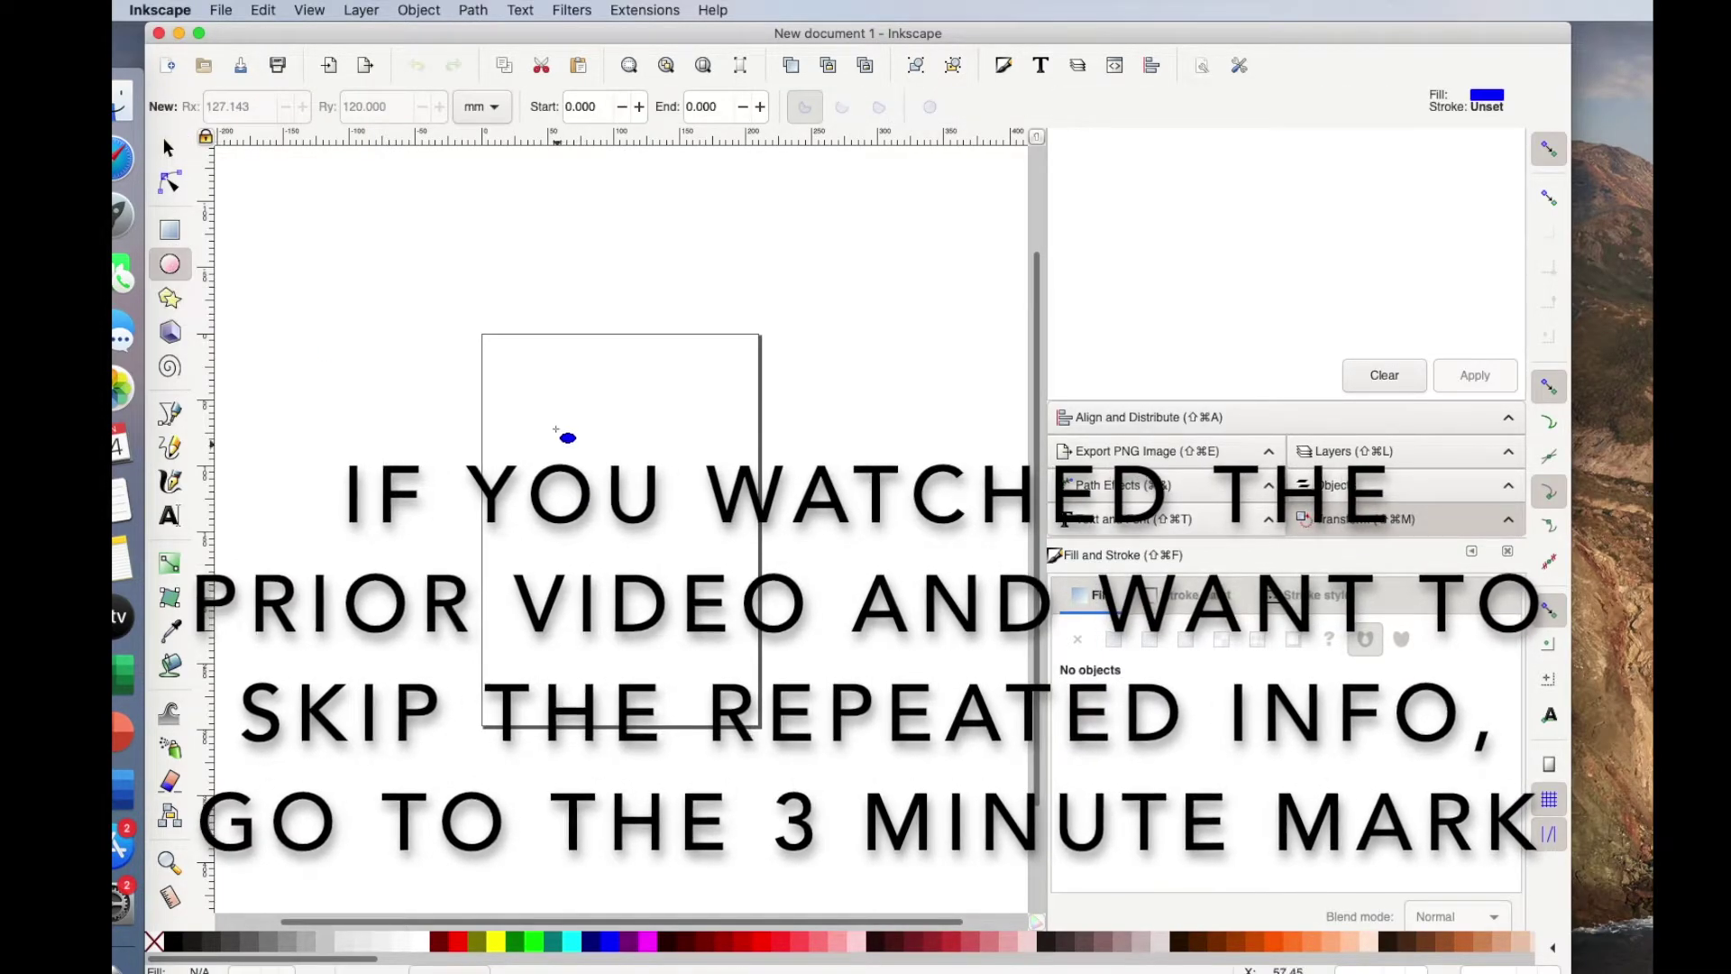
{"action": "left_click_drag", "start_coordinate": [556, 430], "coordinate": [628, 492]}
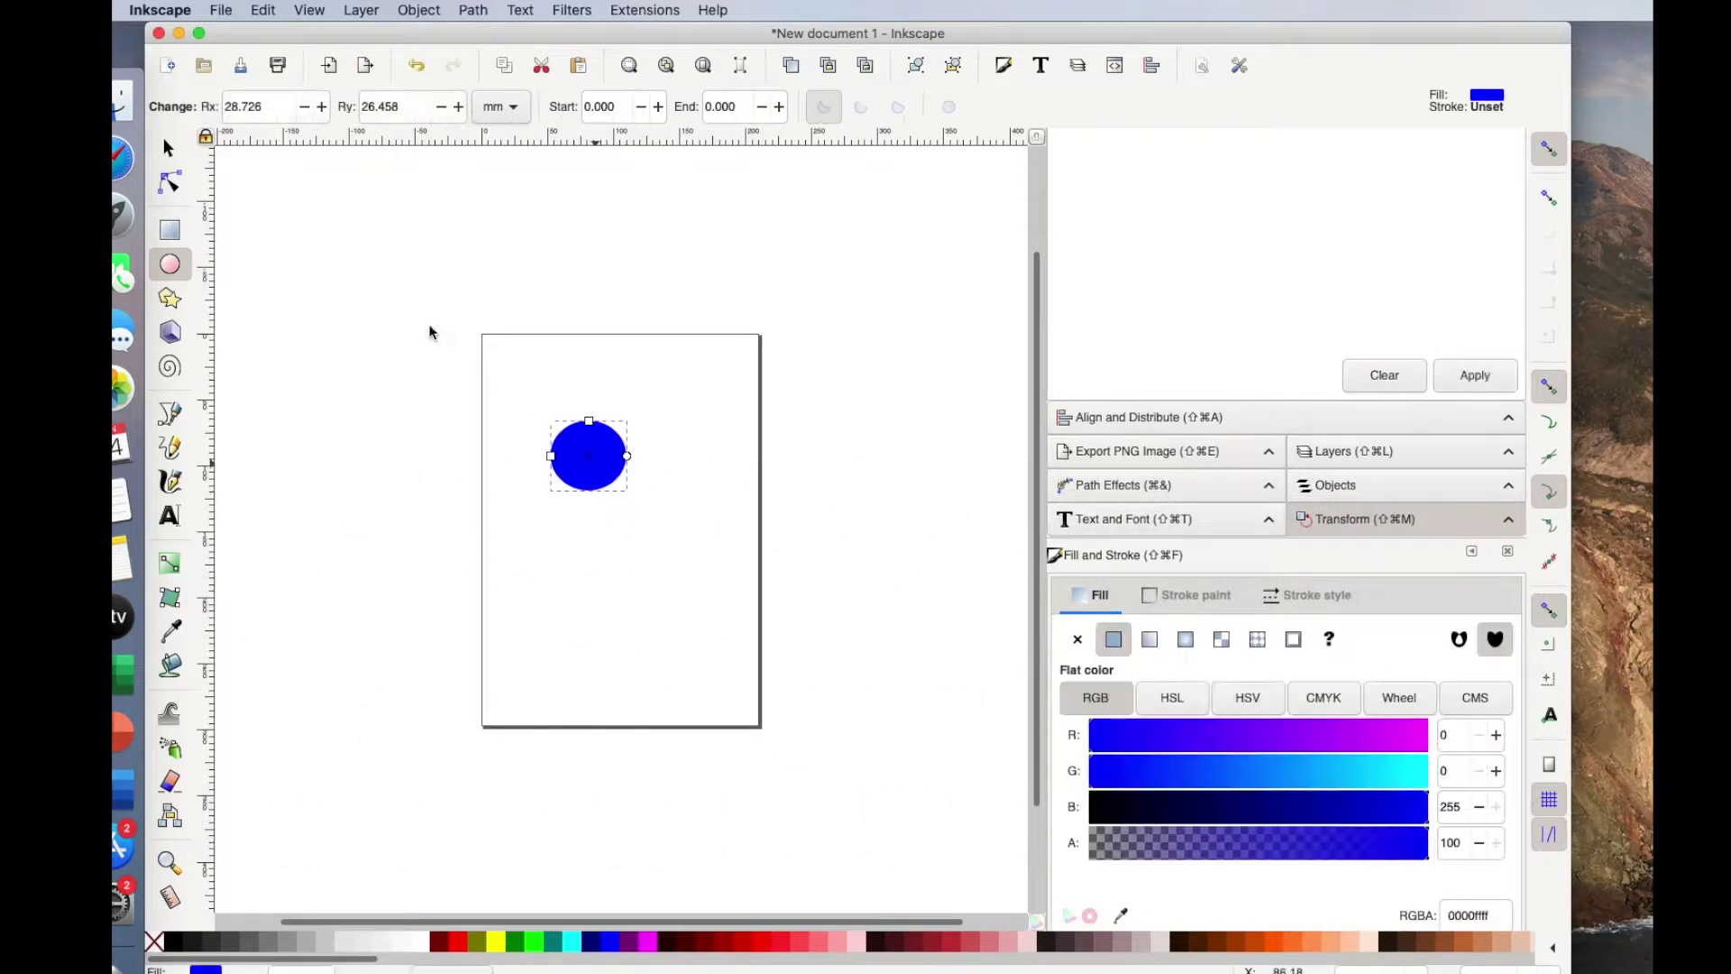
{"action": "left_click", "coordinate": [168, 148]}
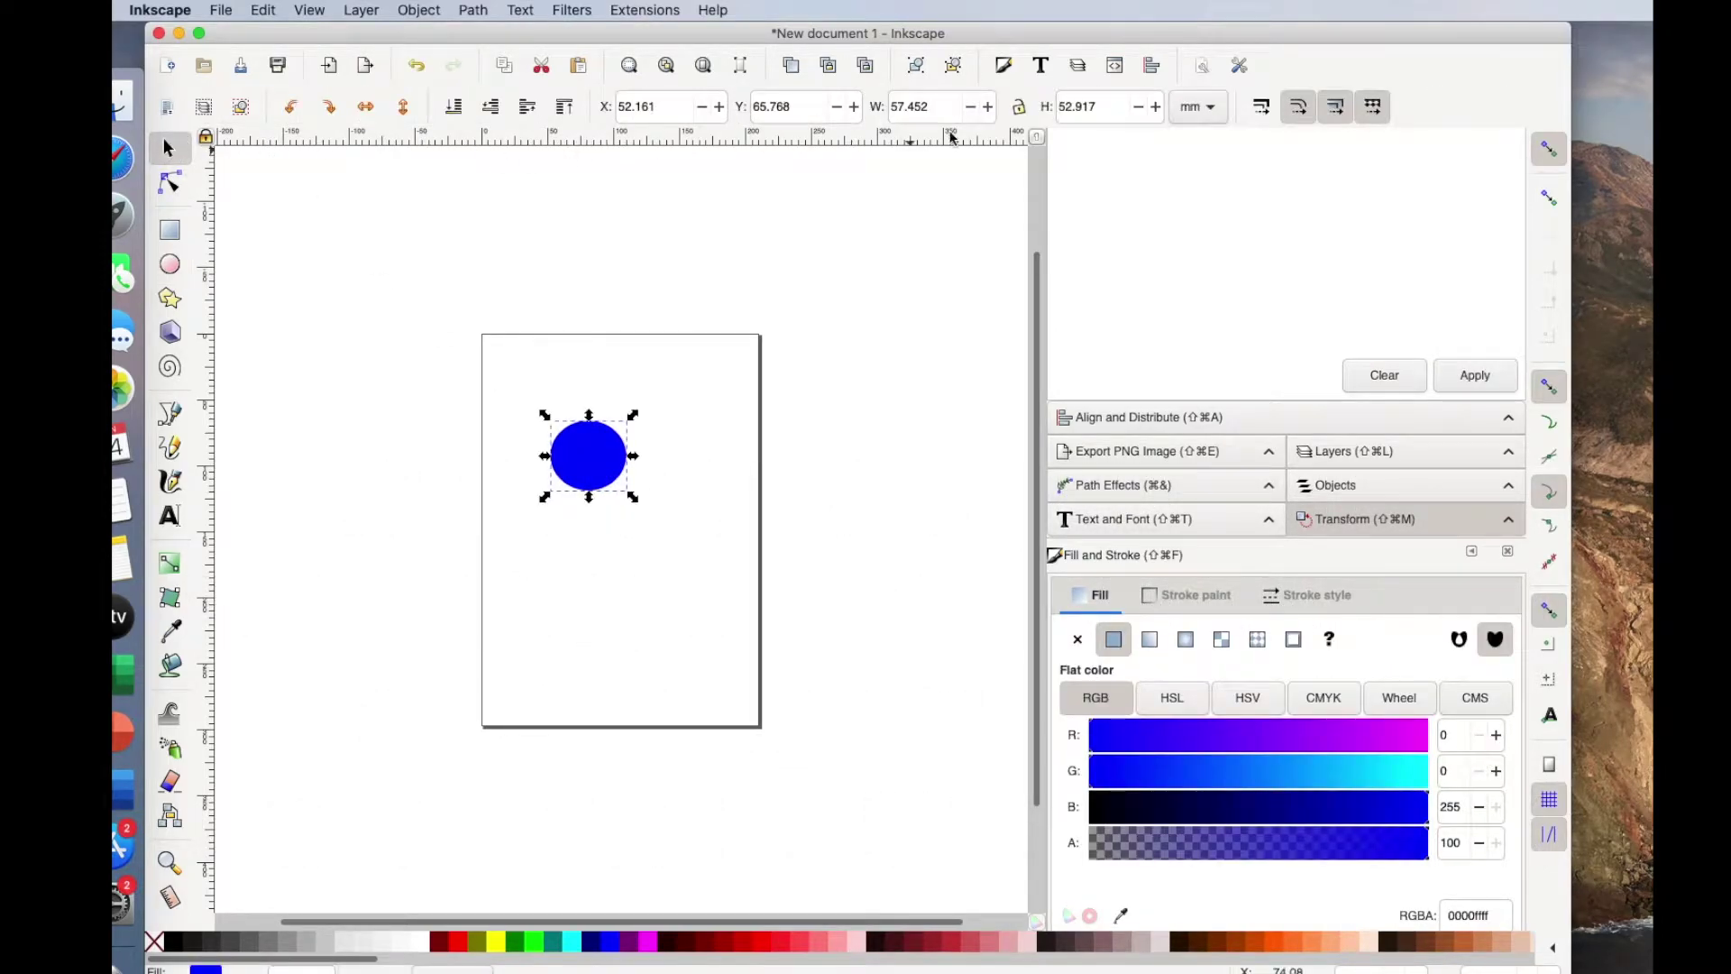
{"action": "left_click", "coordinate": [1209, 109]}
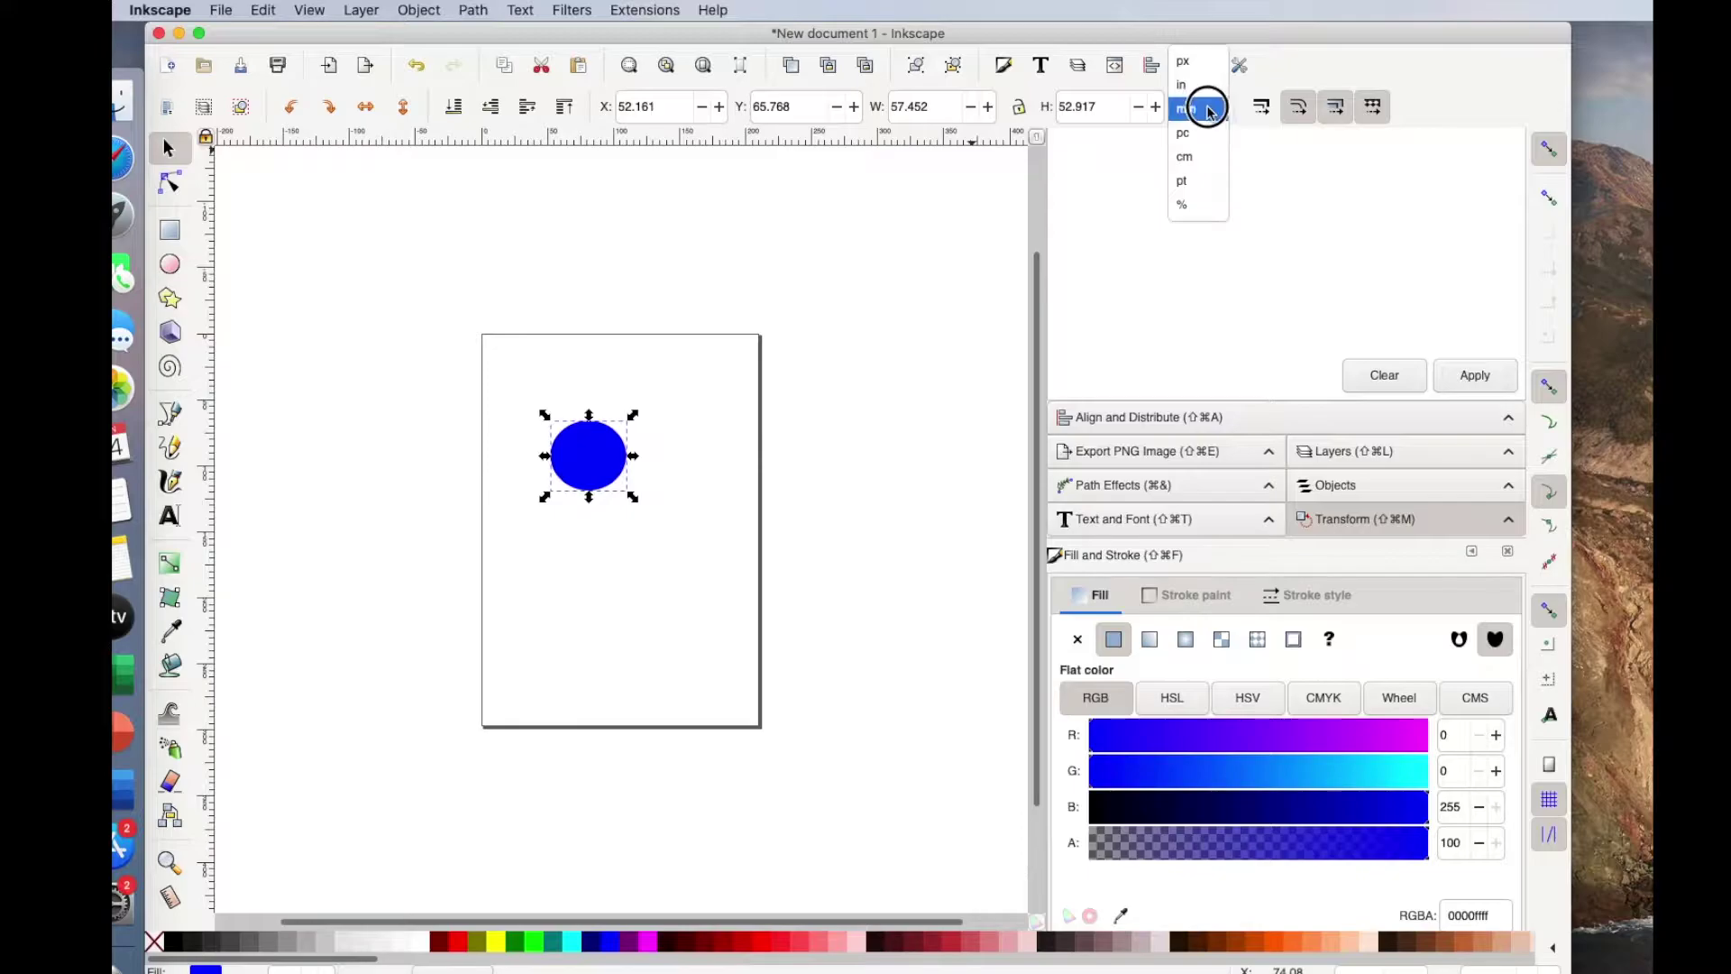
{"action": "left_click", "coordinate": [1198, 86]}
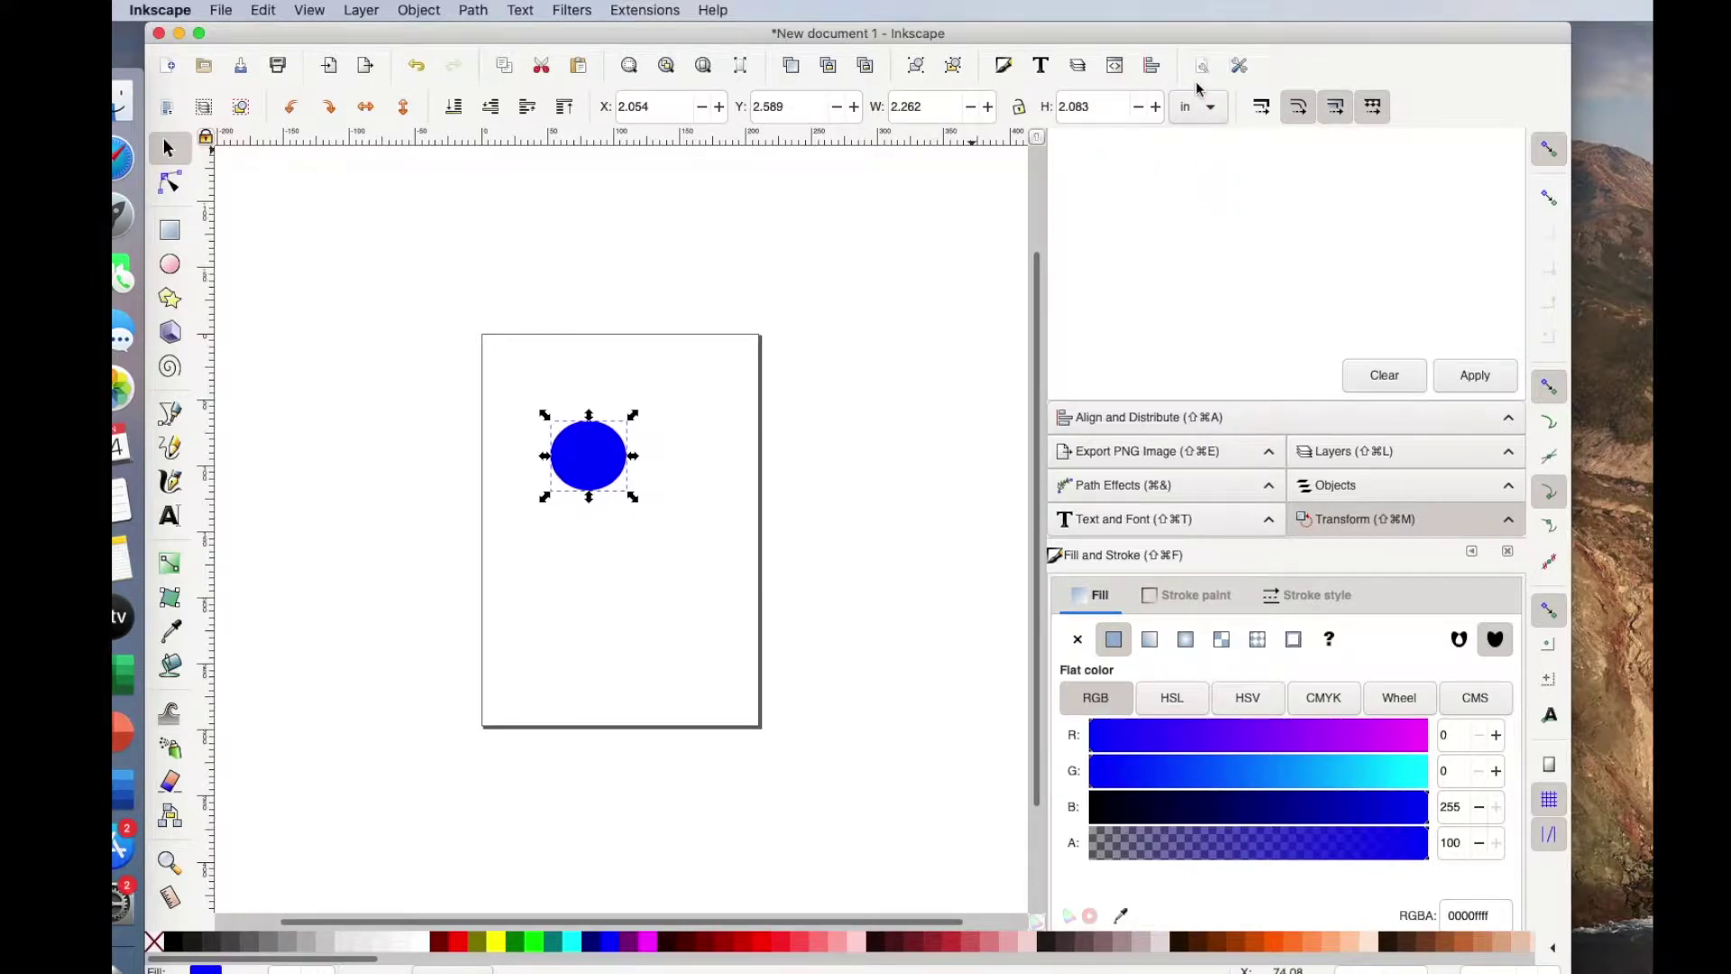
{"action": "double_click", "coordinate": [1096, 106]}
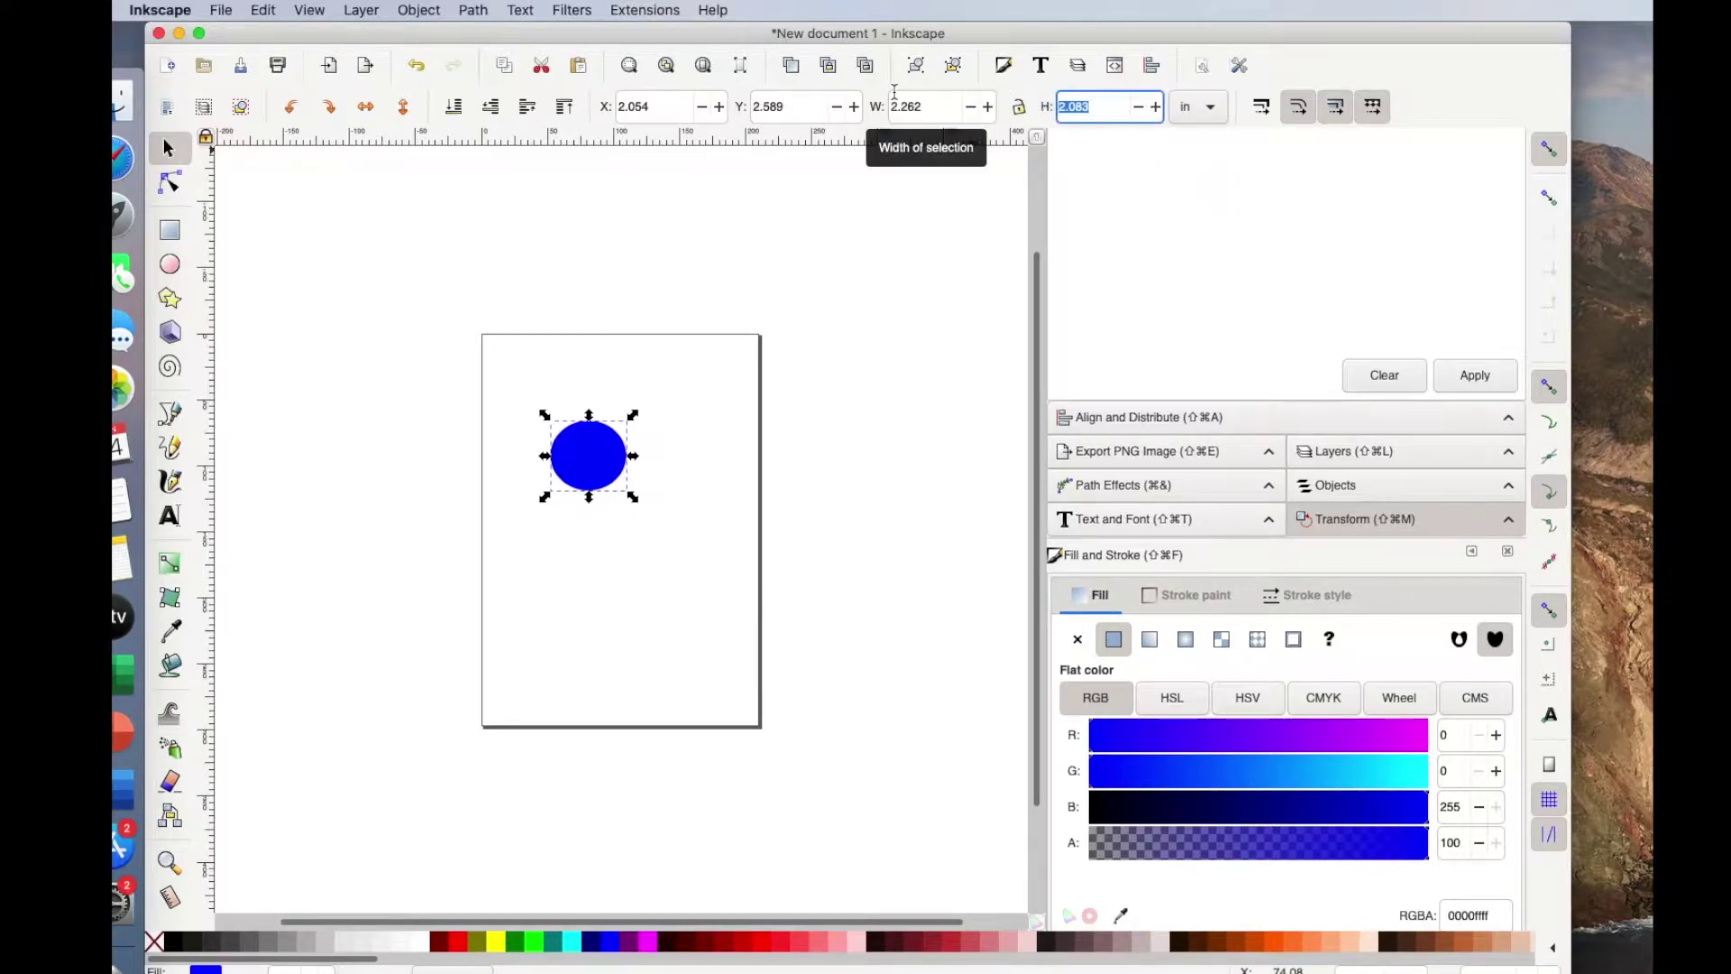
{"action": "type", "text": "5"}
{"action": "double_click", "coordinate": [918, 106]}
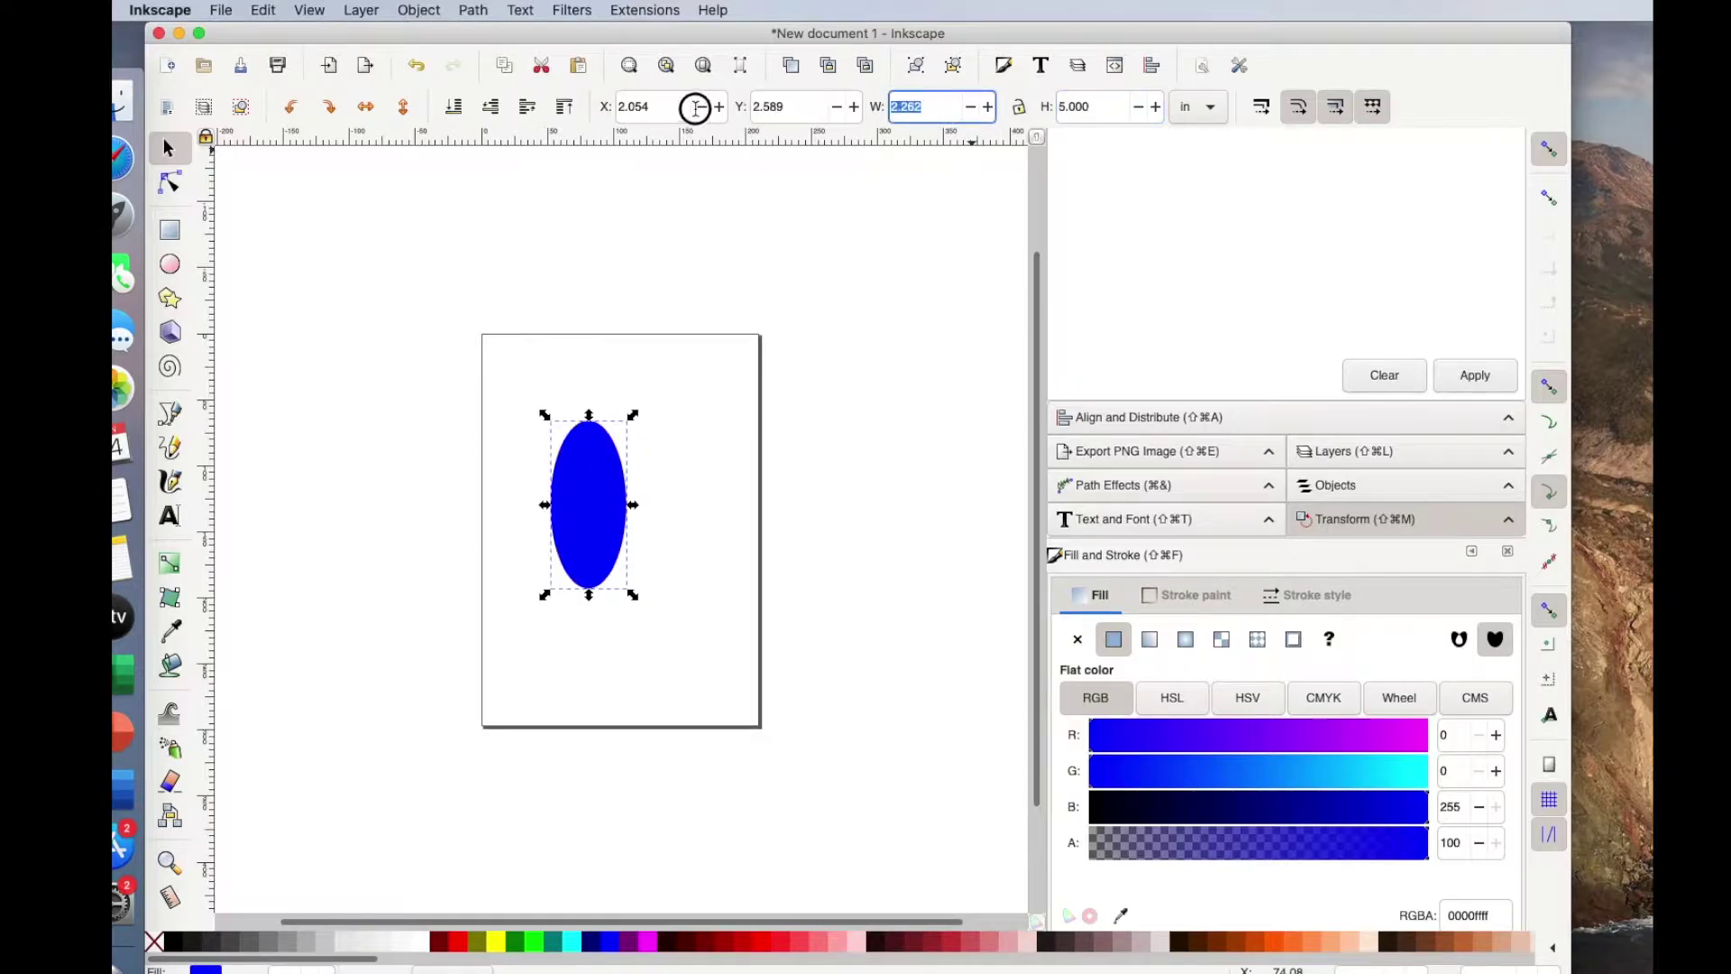
{"action": "type", "text": "5"}
{"action": "key", "text": "Return"}
Save the drawing as Circle.svg
{"action": "left_click", "coordinate": [221, 10]}
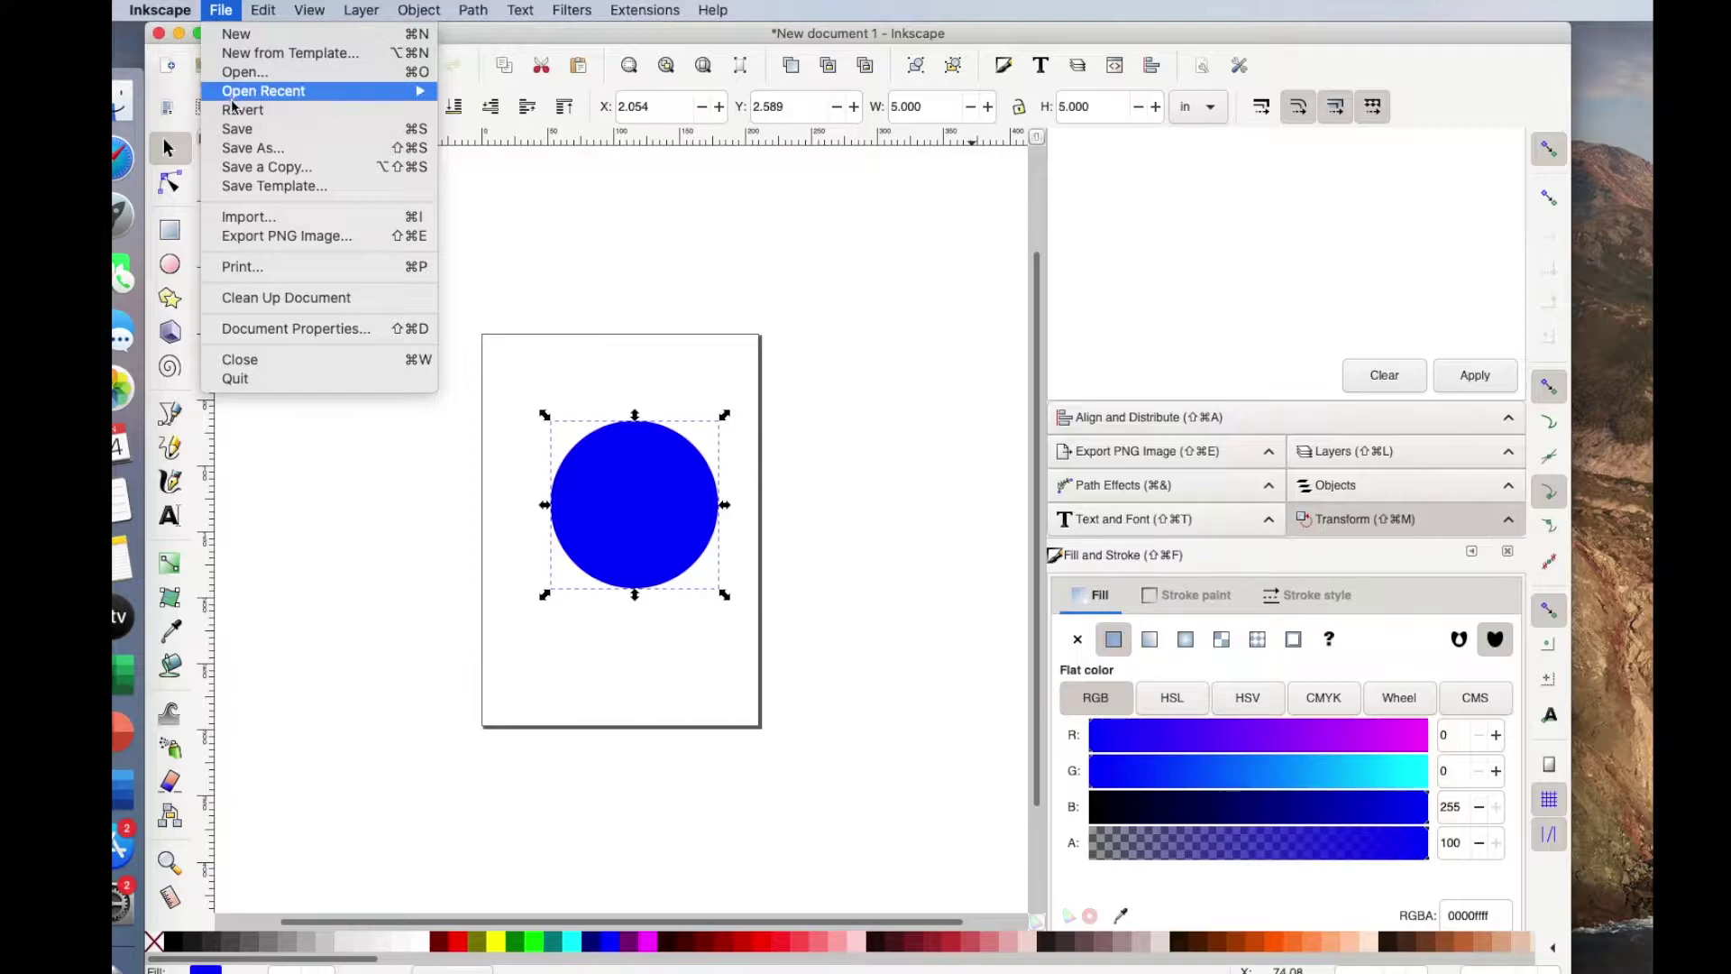
{"action": "left_click", "coordinate": [244, 147]}
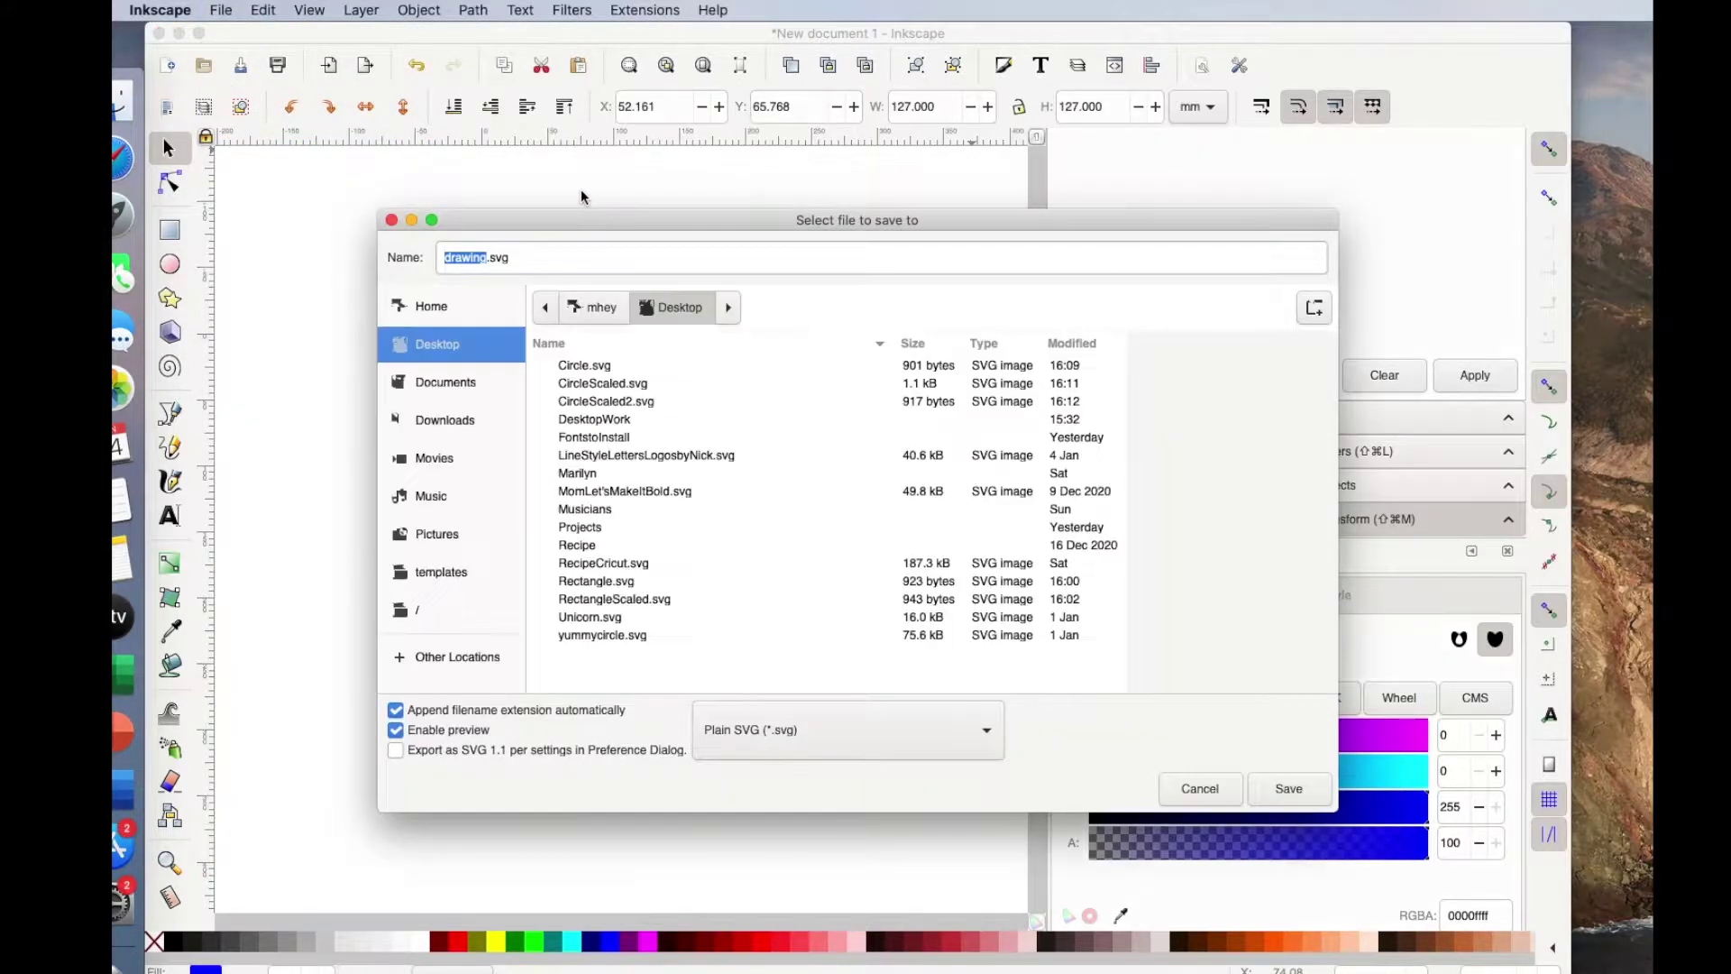
{"action": "left_click", "coordinate": [488, 261]}
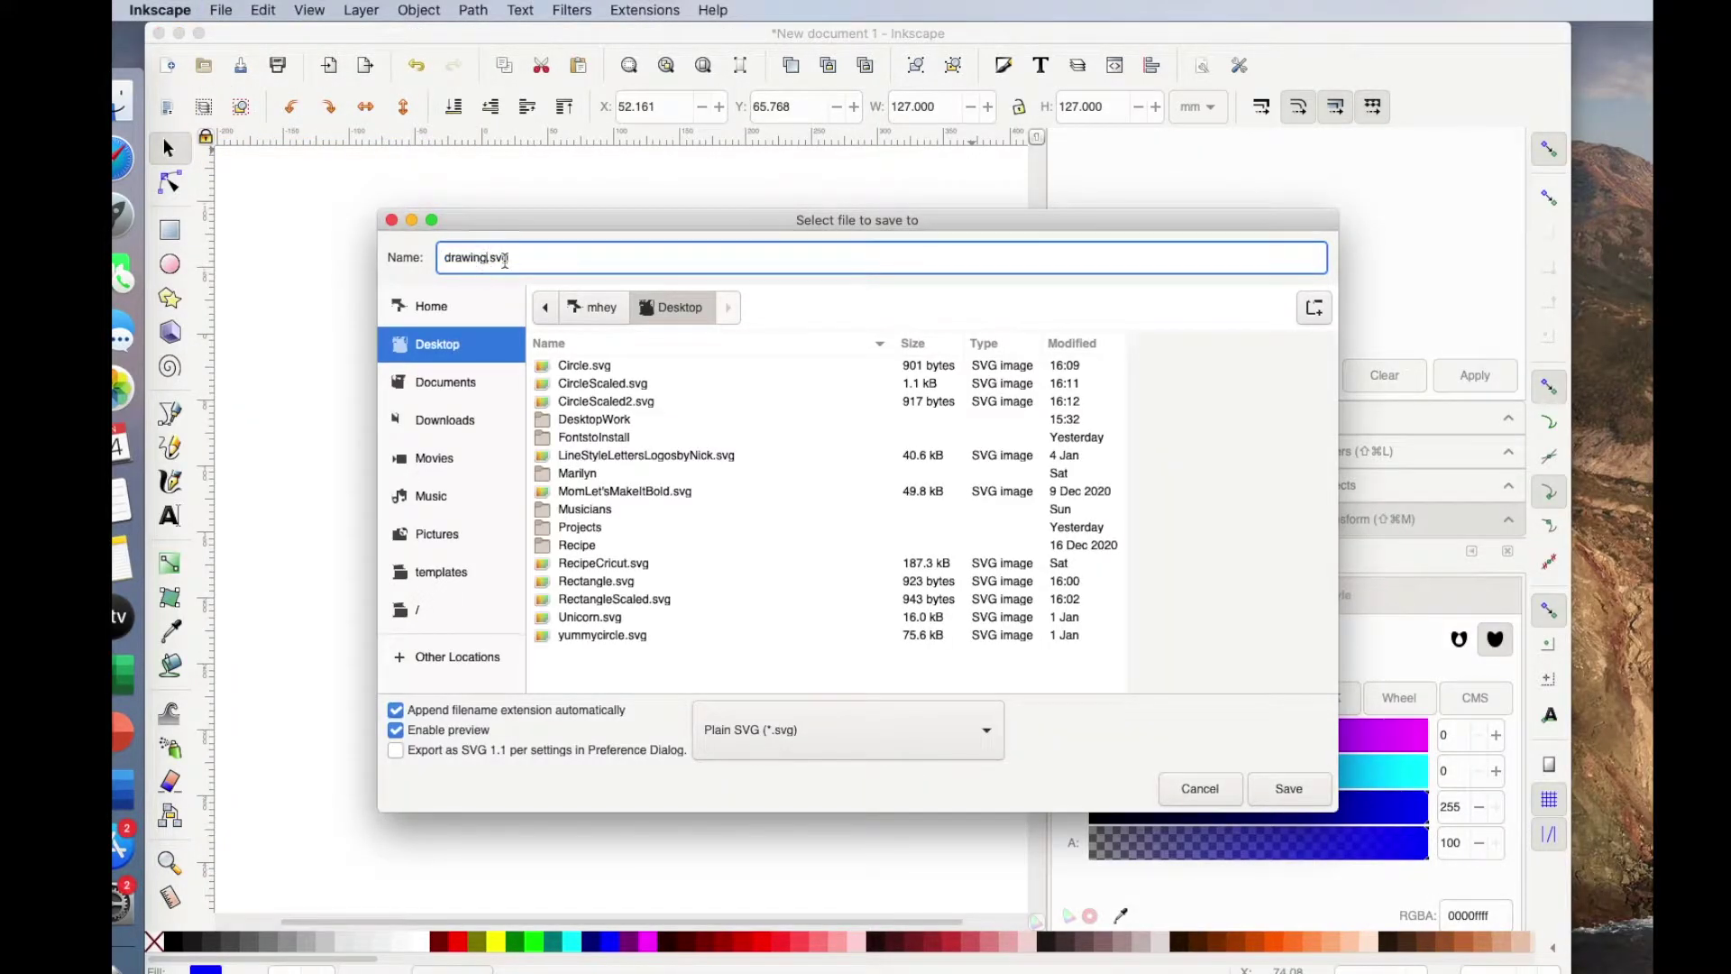
{"action": "key", "text": "BackSpace"}
{"action": "key", "text": "BackSpace"}
{"action": "key", "text": "BackSpace"}
{"action": "key", "text": "BackSpace"}
{"action": "key", "text": "BackSpace"}
{"action": "key", "text": "BackSpace"}
{"action": "key", "text": "BackSpace"}
{"action": "type", "text": "Circle"}
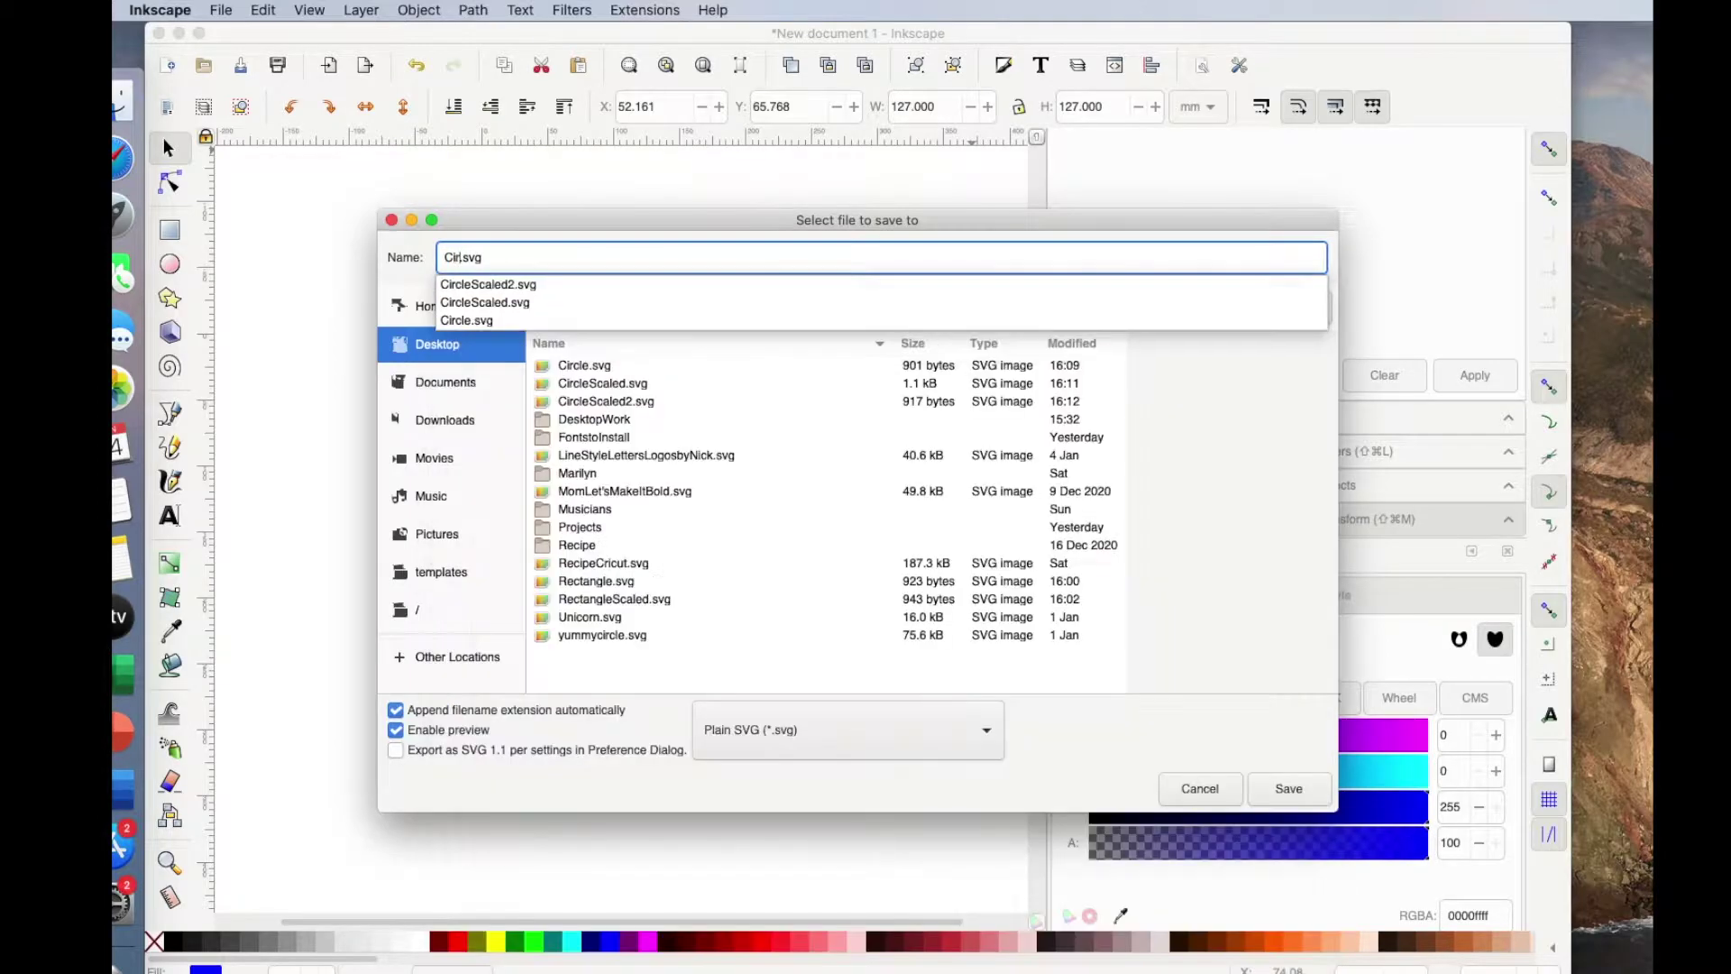
{"action": "left_click", "coordinate": [1291, 790]}
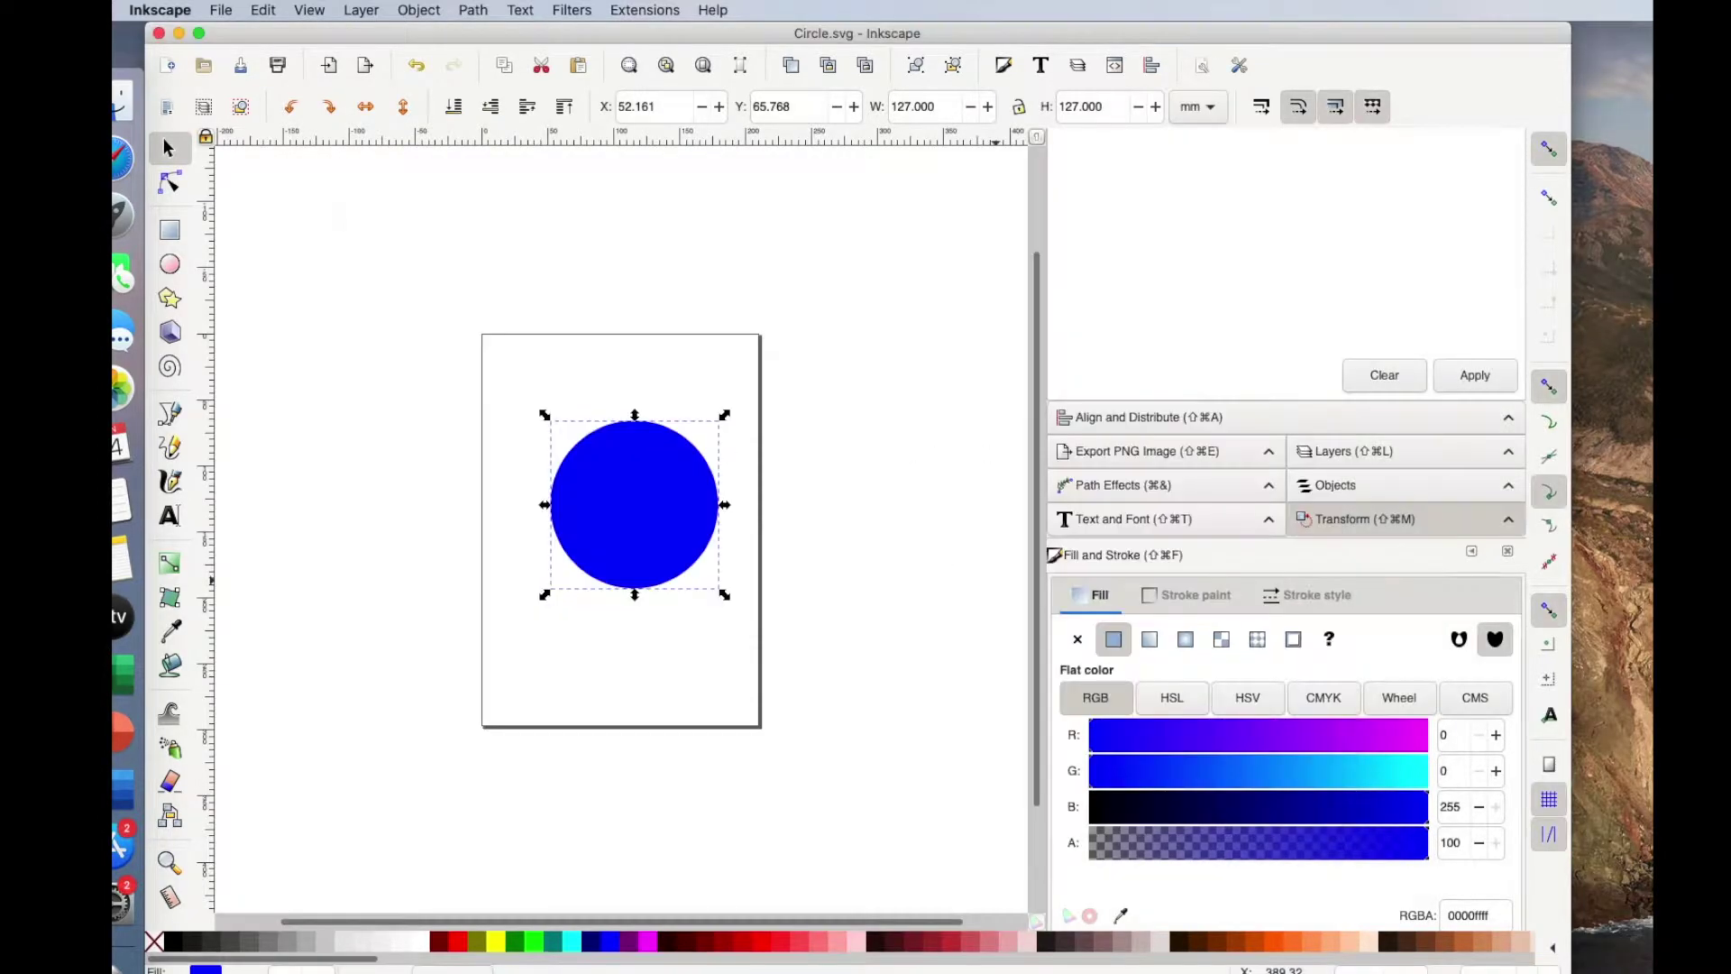
{"action": "key", "text": "super+Tab"}
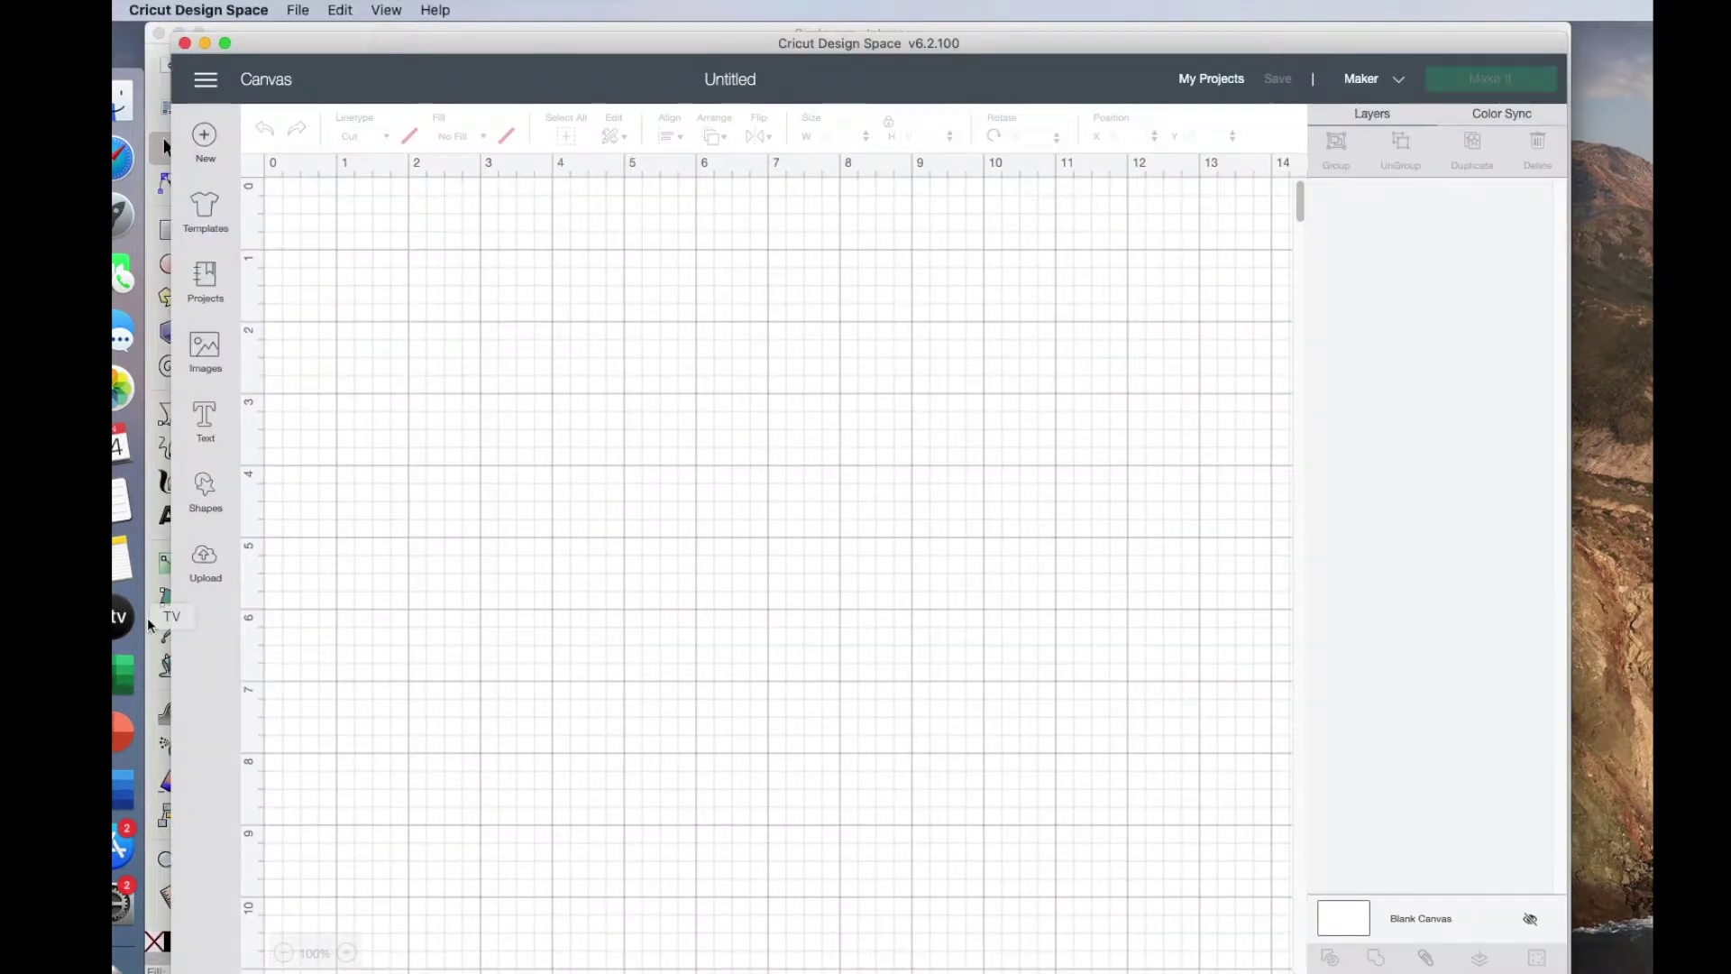
Upload Circle.svg from the Desktop into Cricut Design Space
{"action": "left_click", "coordinate": [207, 556]}
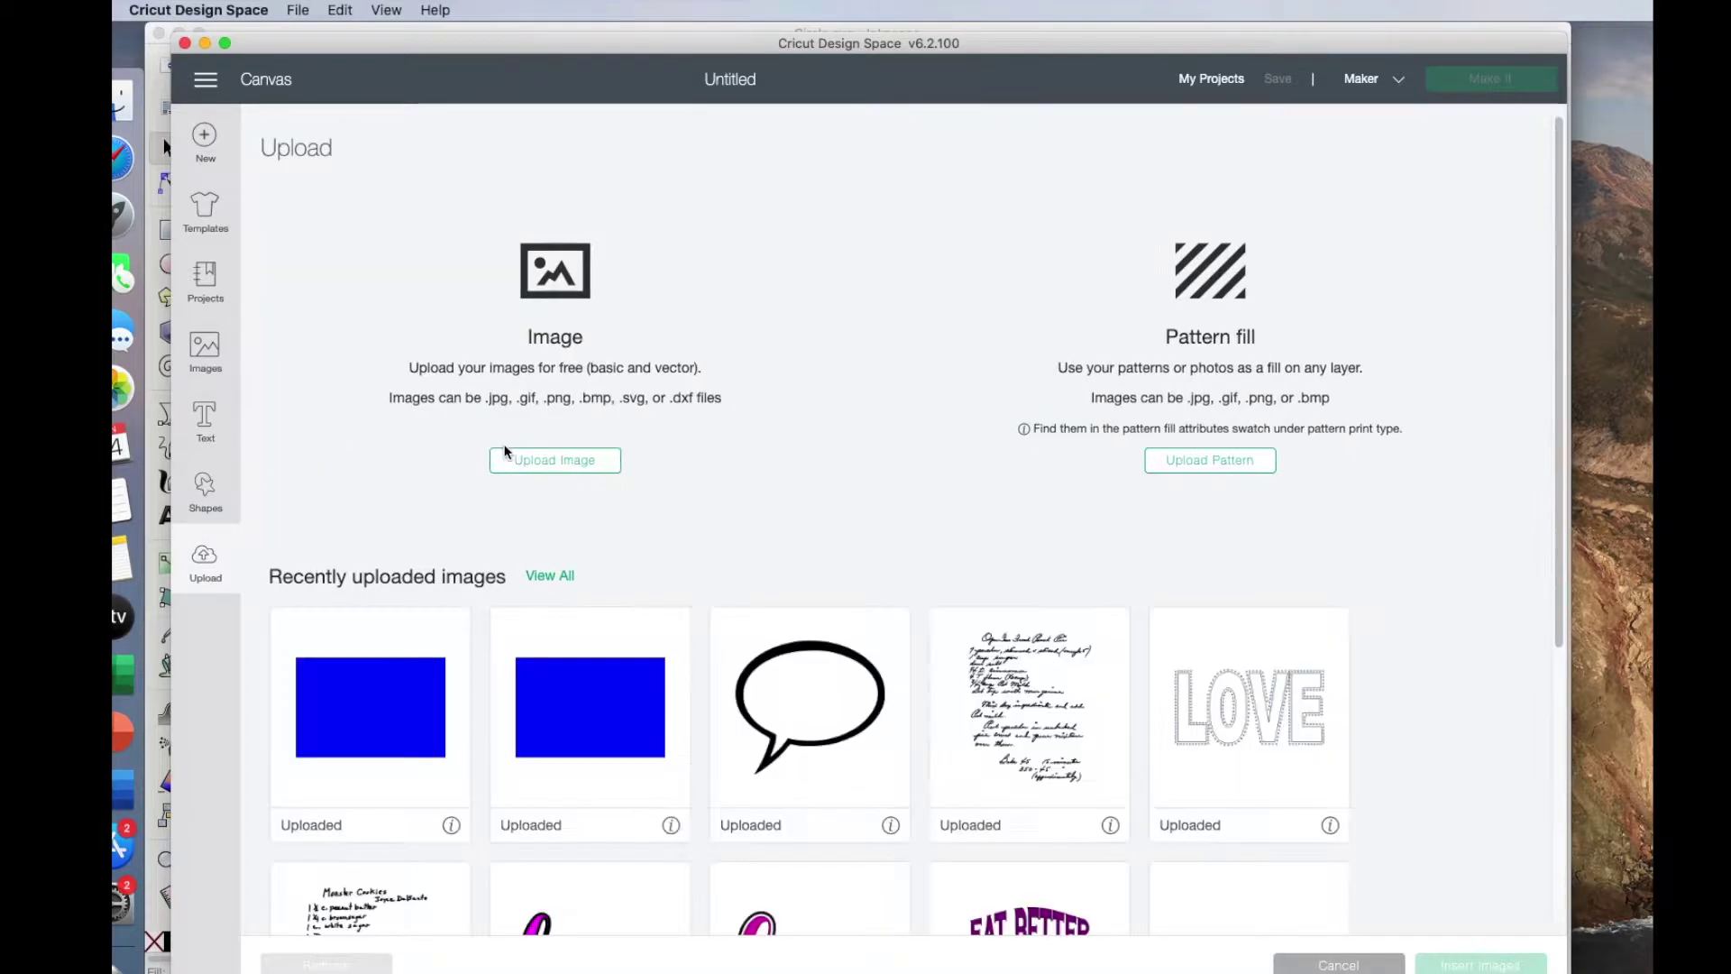
{"action": "left_click", "coordinate": [534, 458]}
{"action": "left_click", "coordinate": [886, 522]}
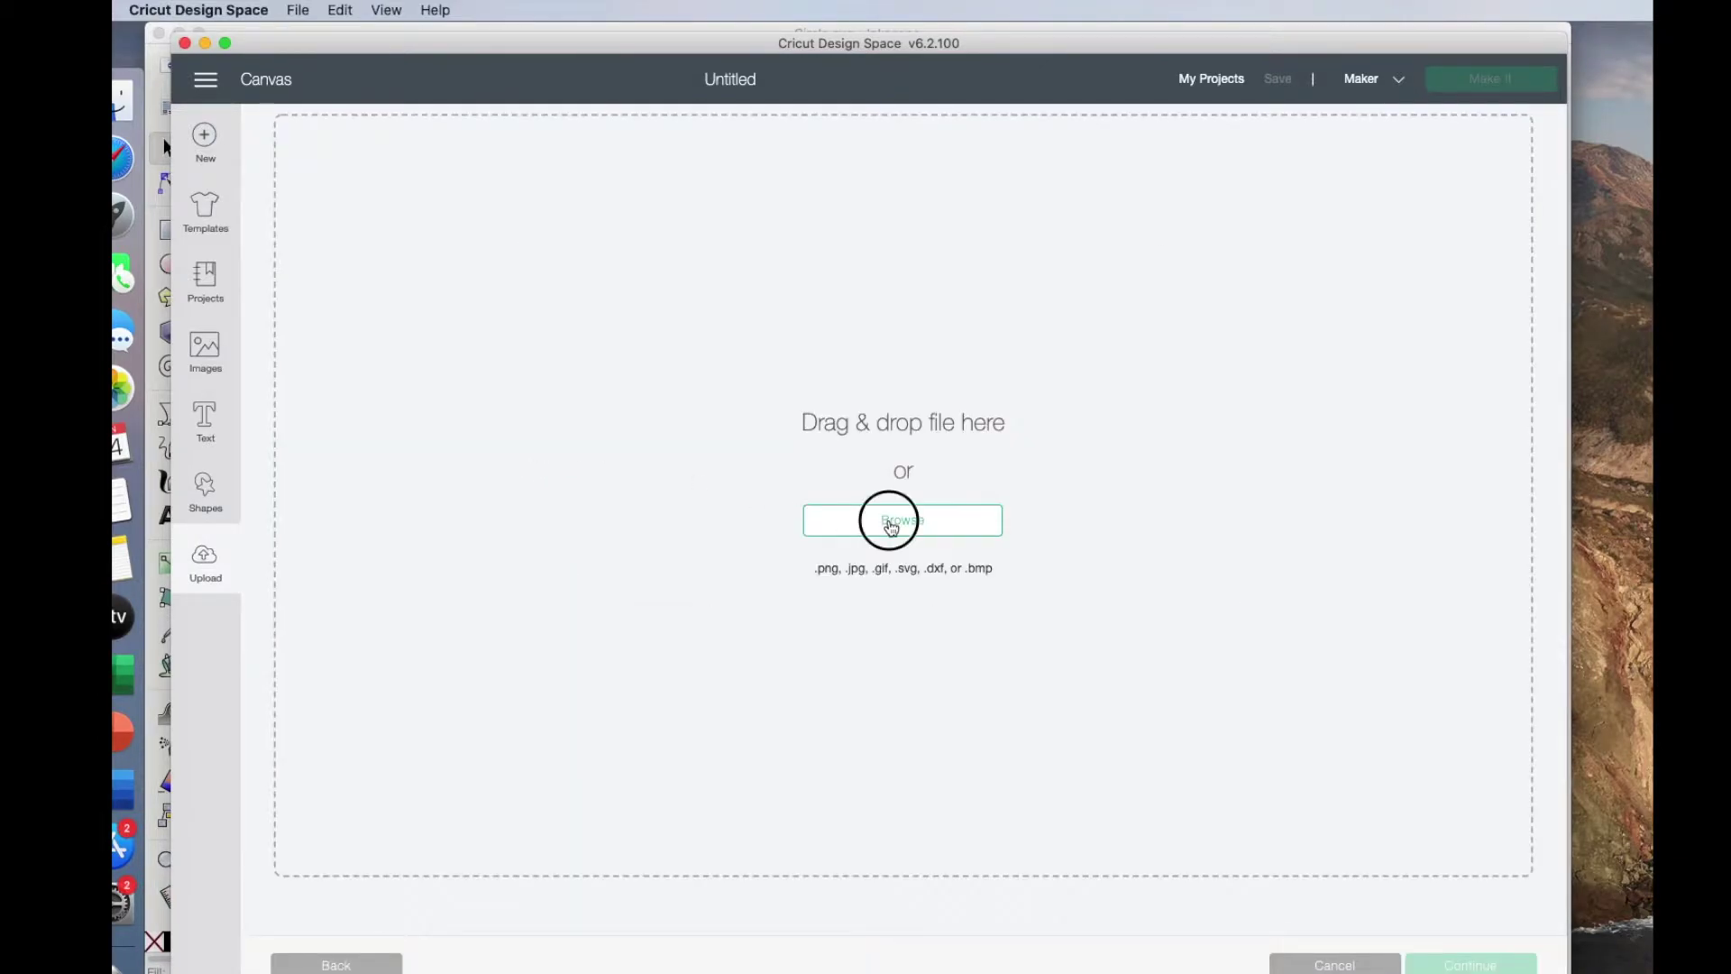
{"action": "left_click", "coordinate": [690, 195]}
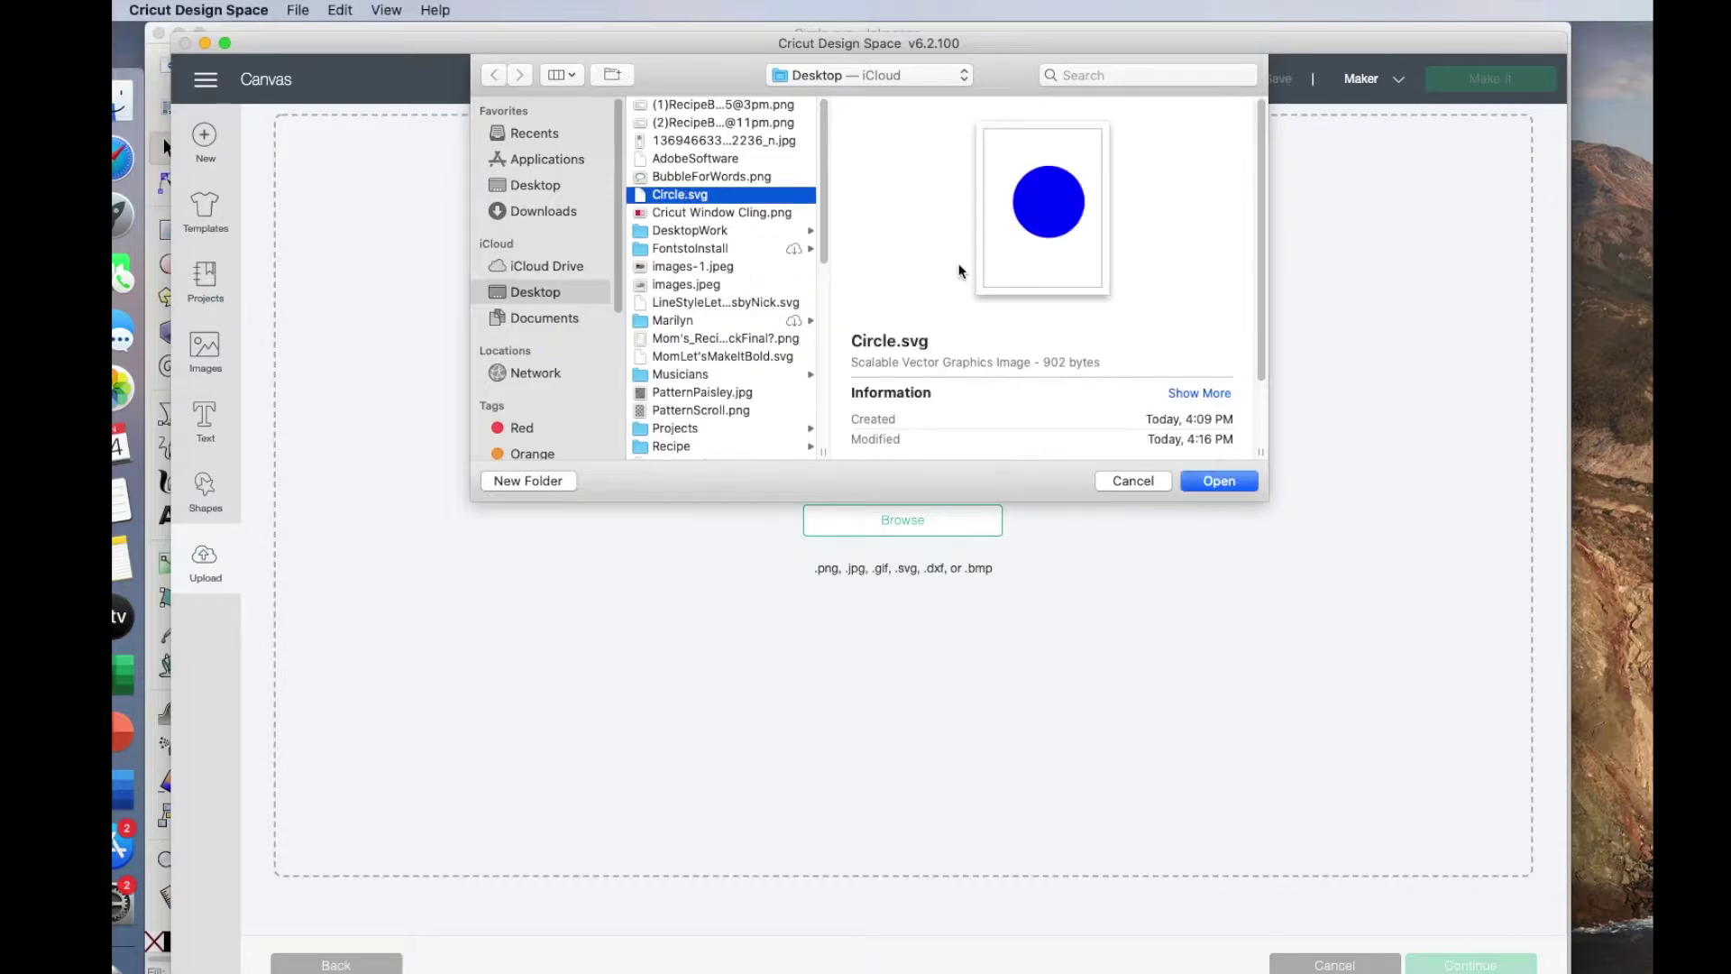
{"action": "left_click", "coordinate": [1208, 485]}
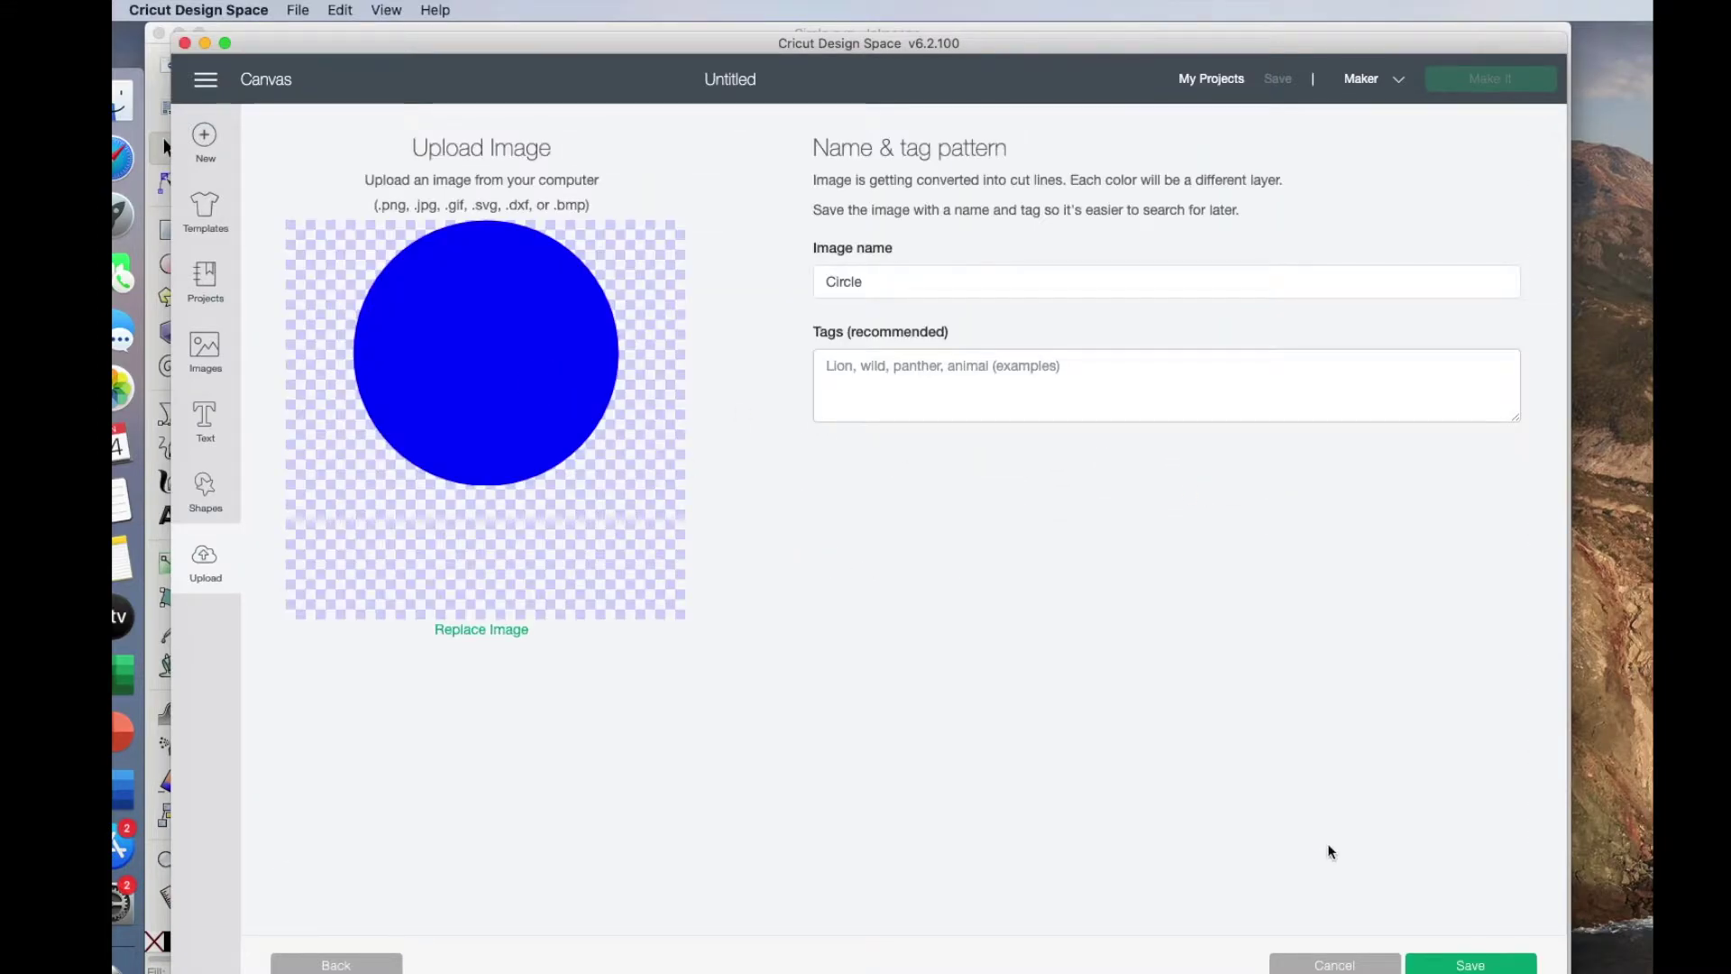
{"action": "left_click", "coordinate": [1459, 966]}
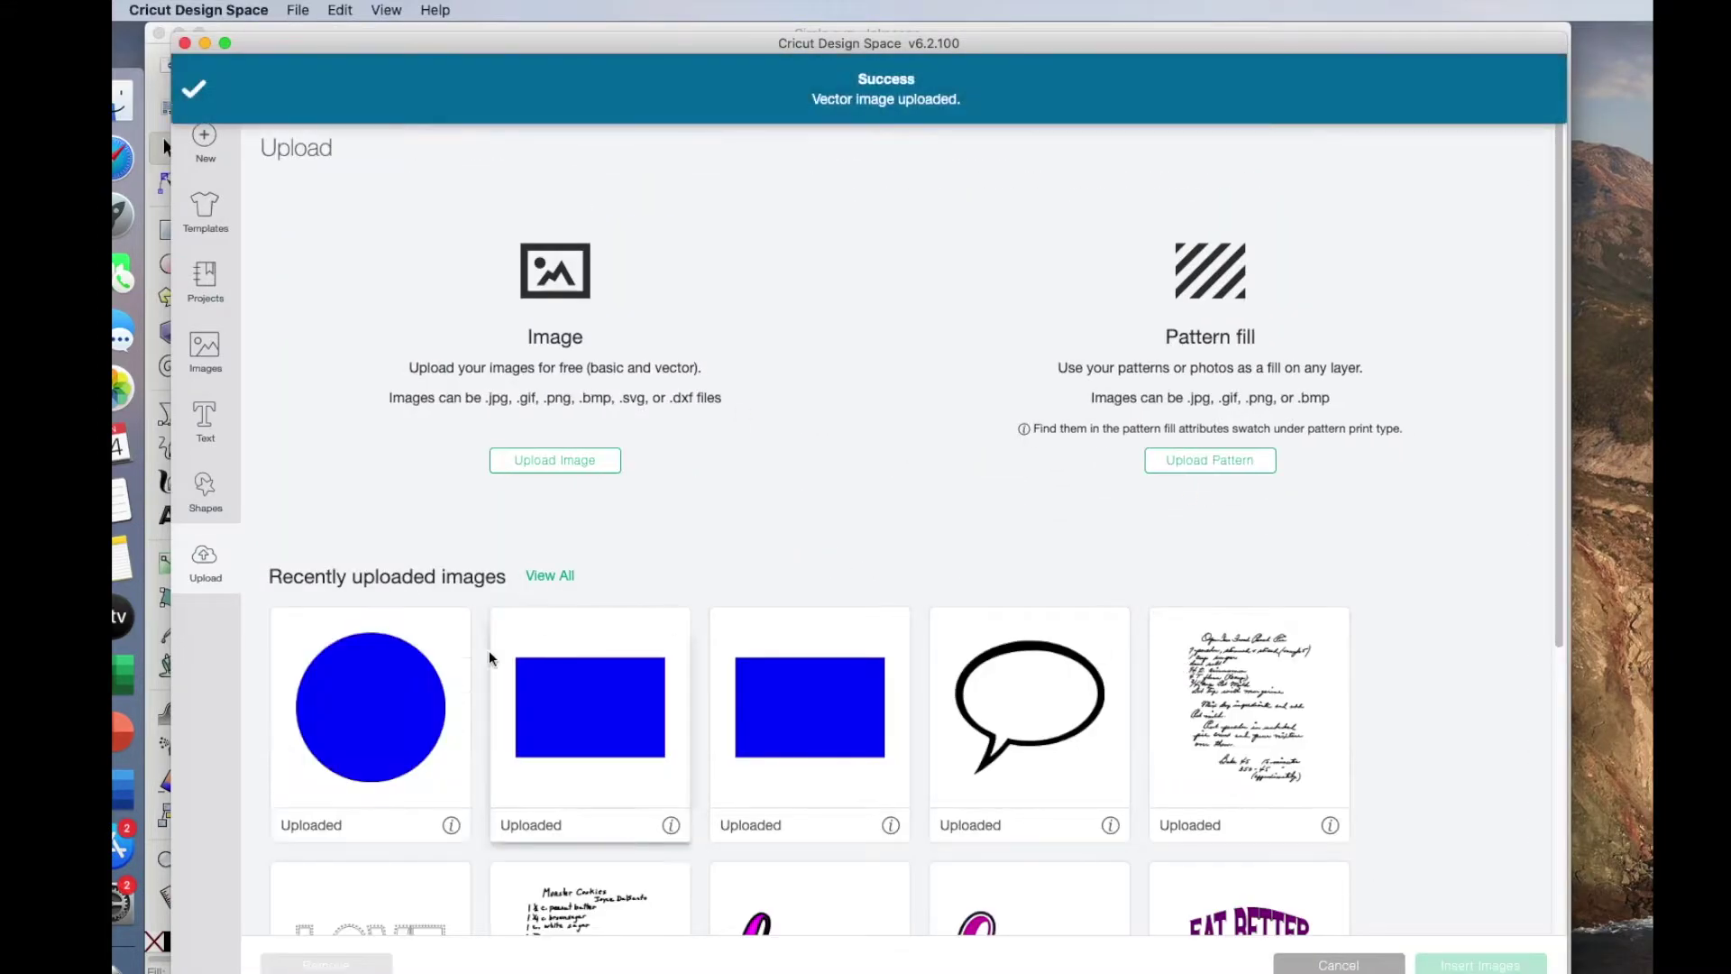
Insert the uploaded circle onto the canvas and move it lower left
{"action": "left_click", "coordinate": [411, 708]}
{"action": "left_click", "coordinate": [1459, 963]}
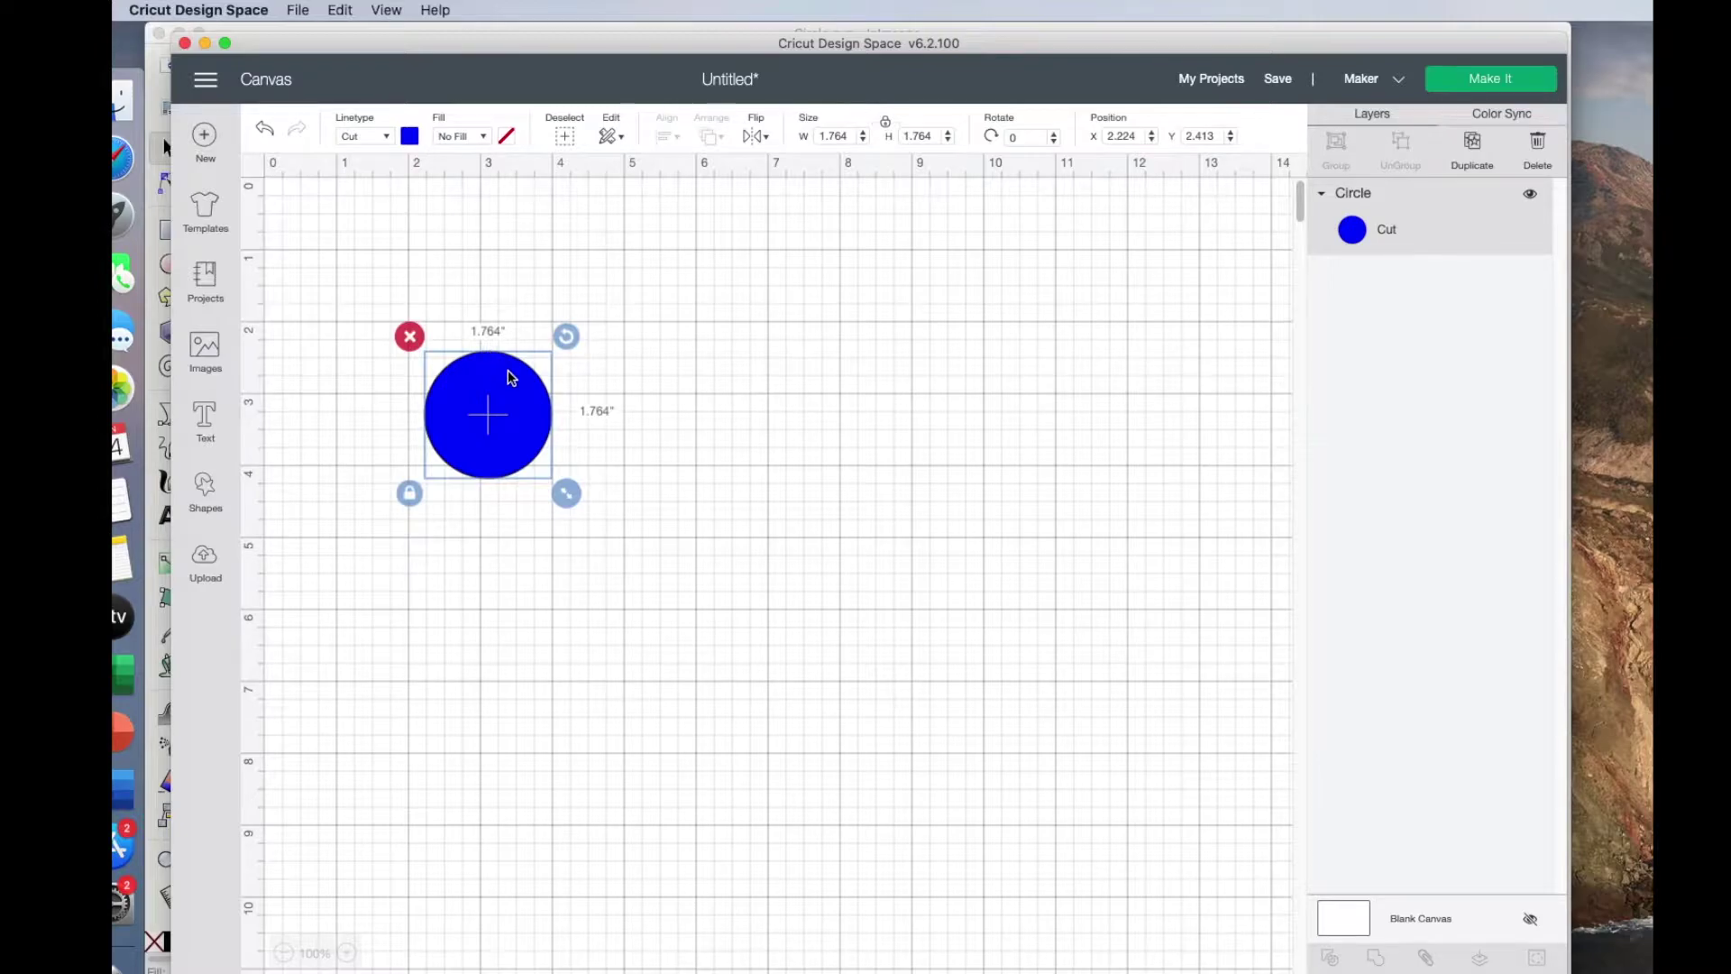
{"action": "left_click_drag", "start_coordinate": [507, 431], "coordinate": [396, 620]}
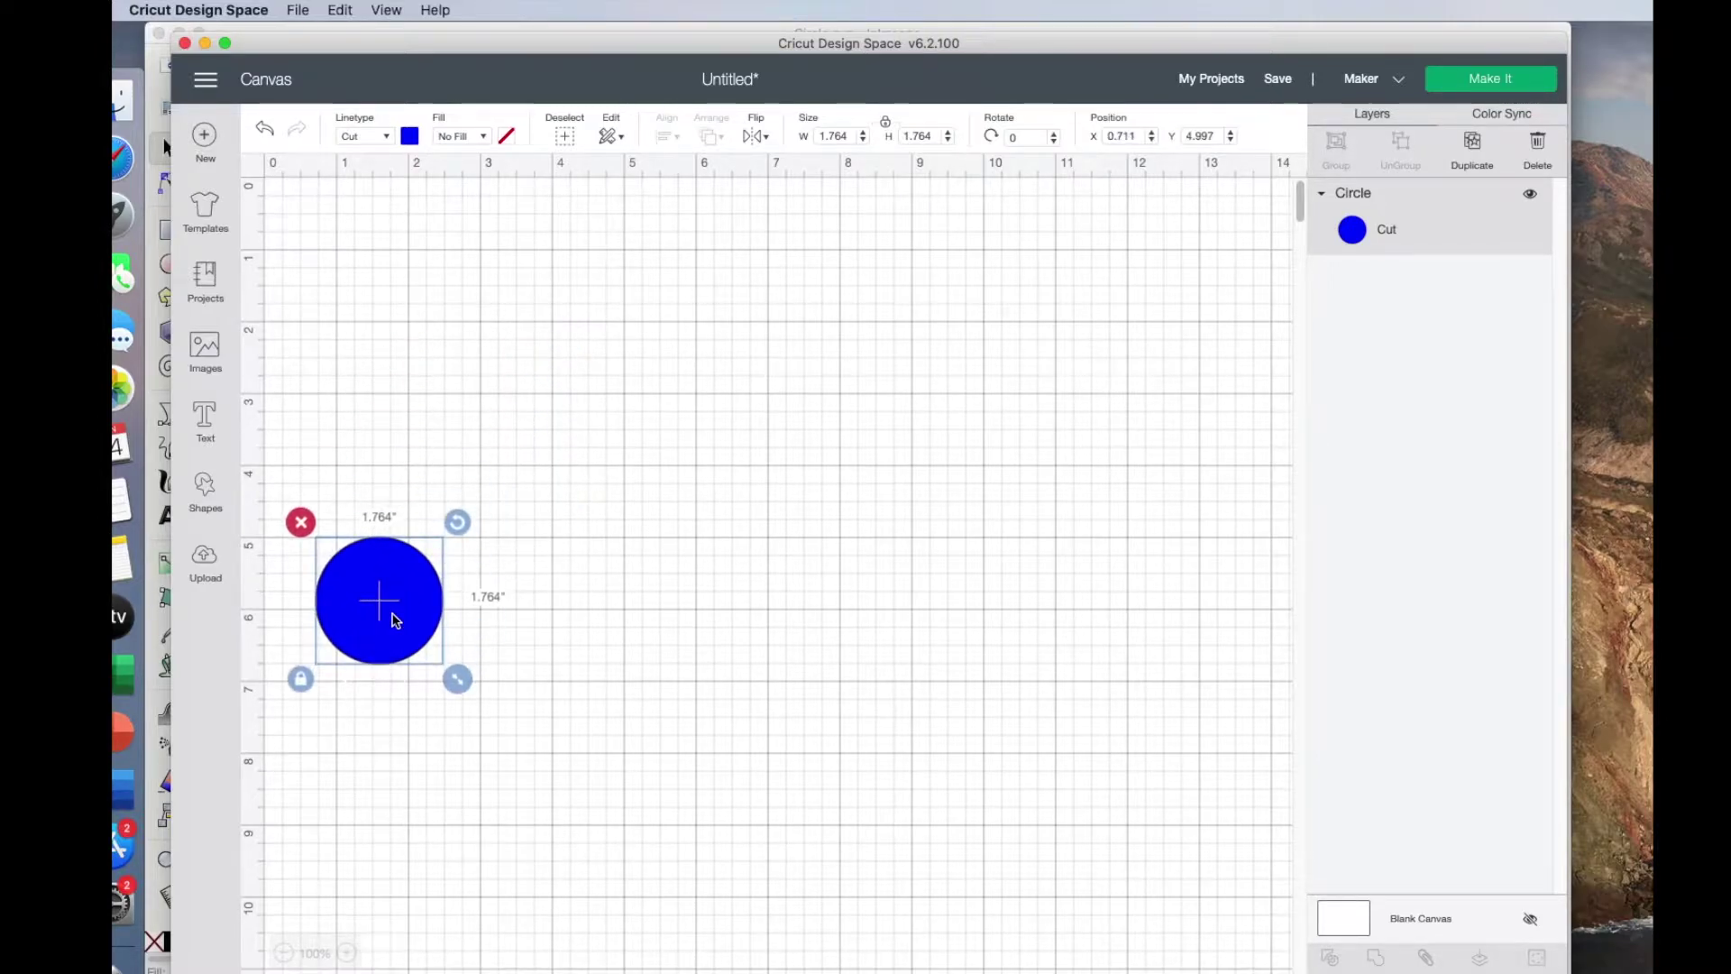
{"action": "left_click", "coordinate": [205, 45]}
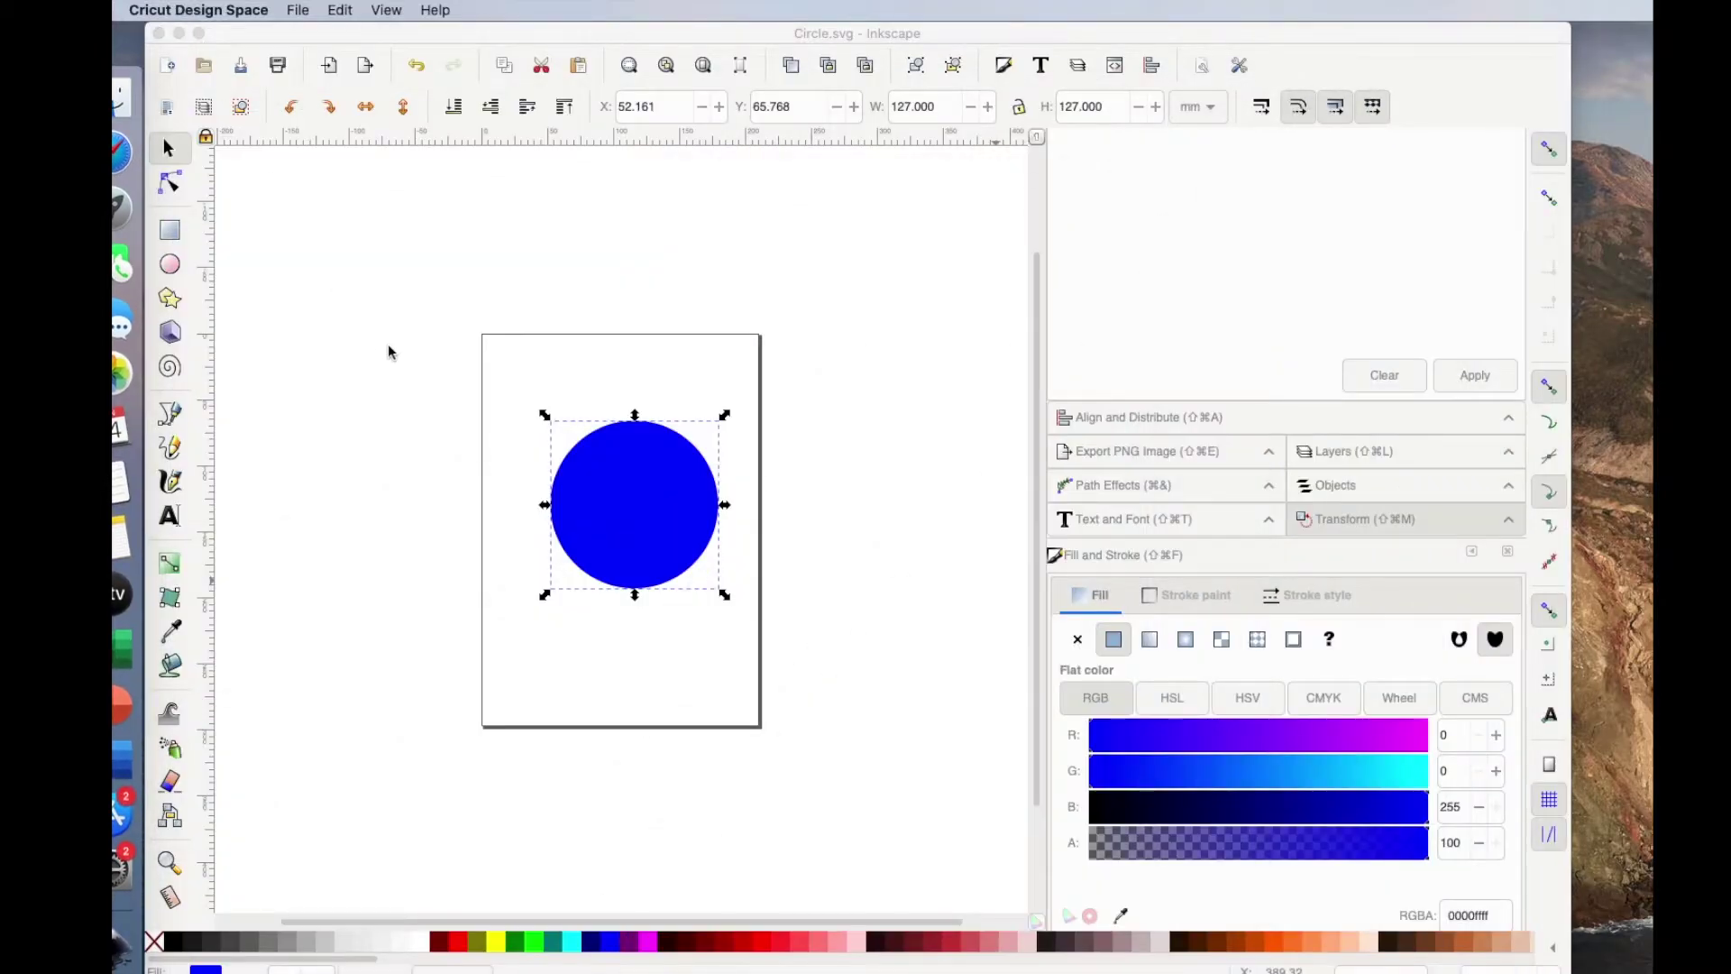
Delete the circle and set Document Properties display and page-size units to inches
{"action": "left_click", "coordinate": [611, 496]}
{"action": "key", "text": "Delete"}
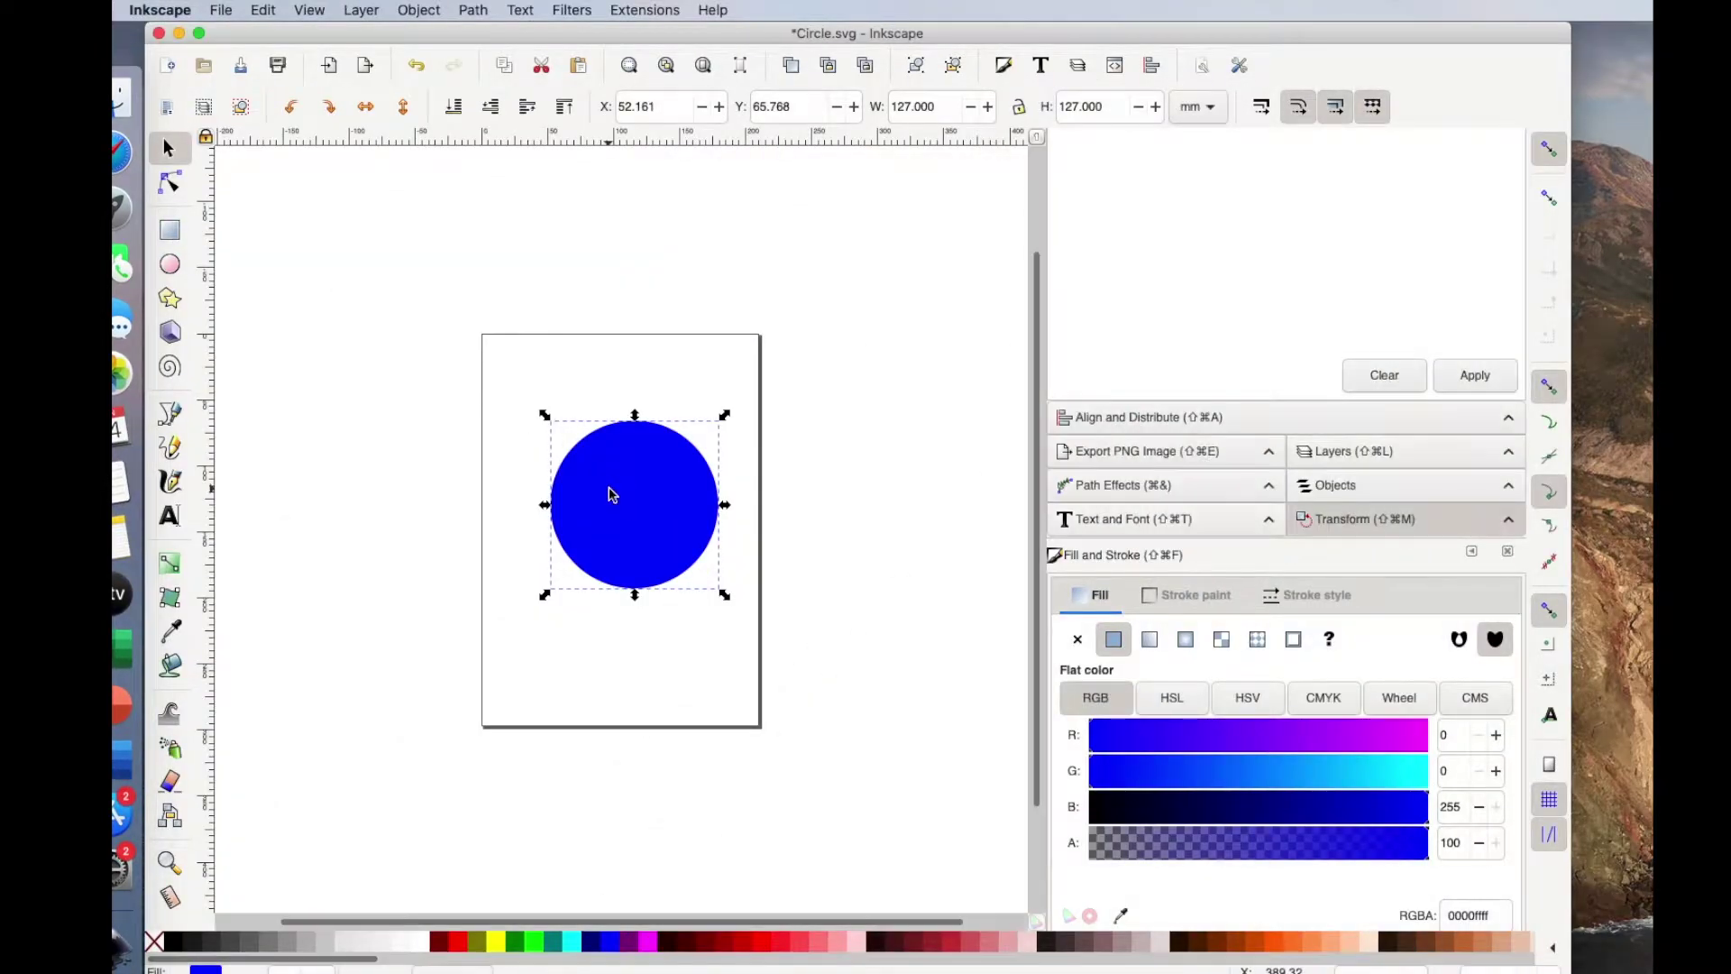
{"action": "left_click", "coordinate": [221, 13]}
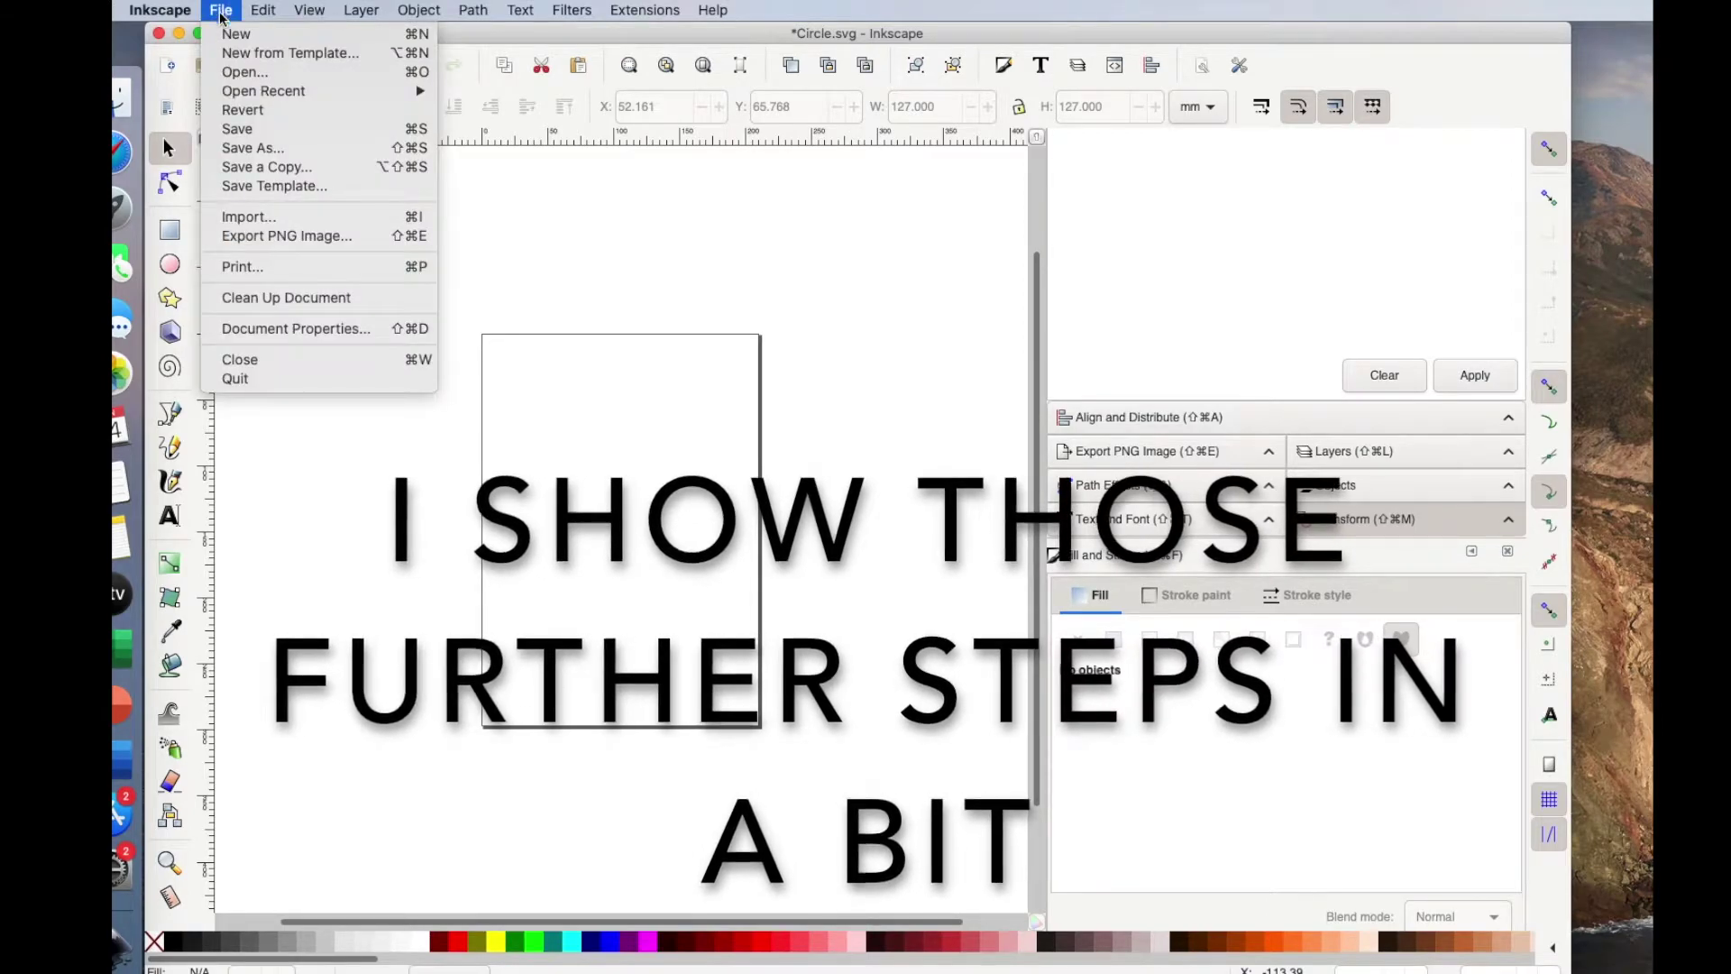
{"action": "left_click", "coordinate": [242, 331]}
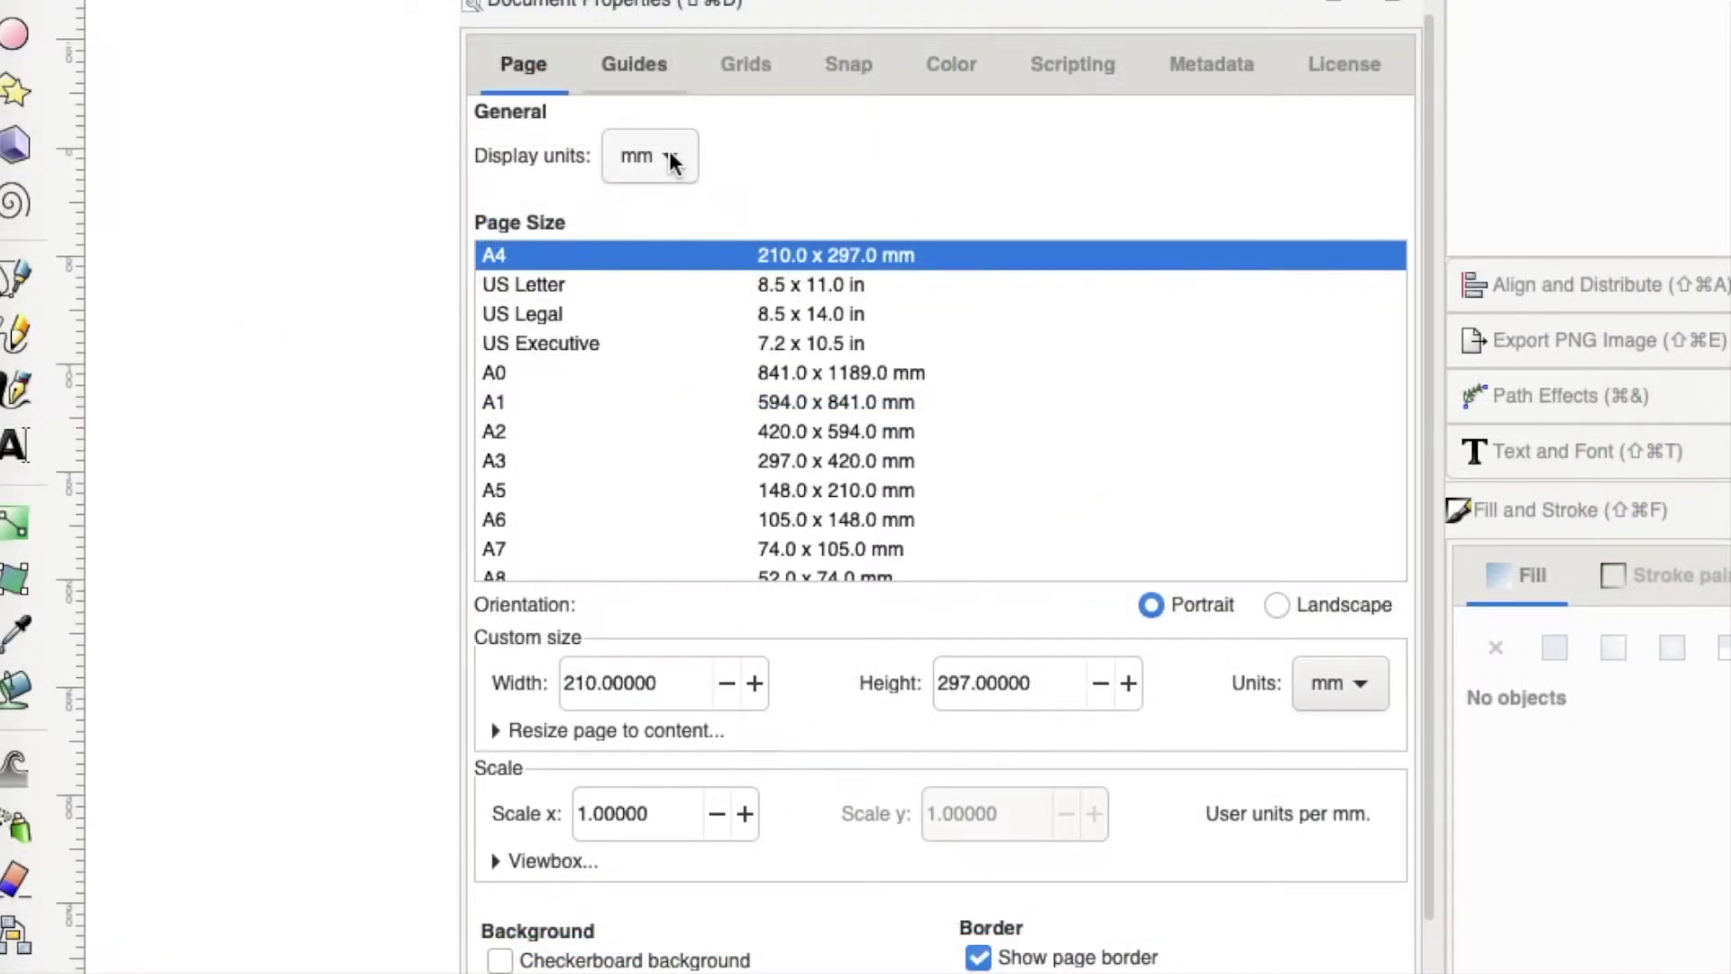
{"action": "left_click", "coordinate": [669, 160]}
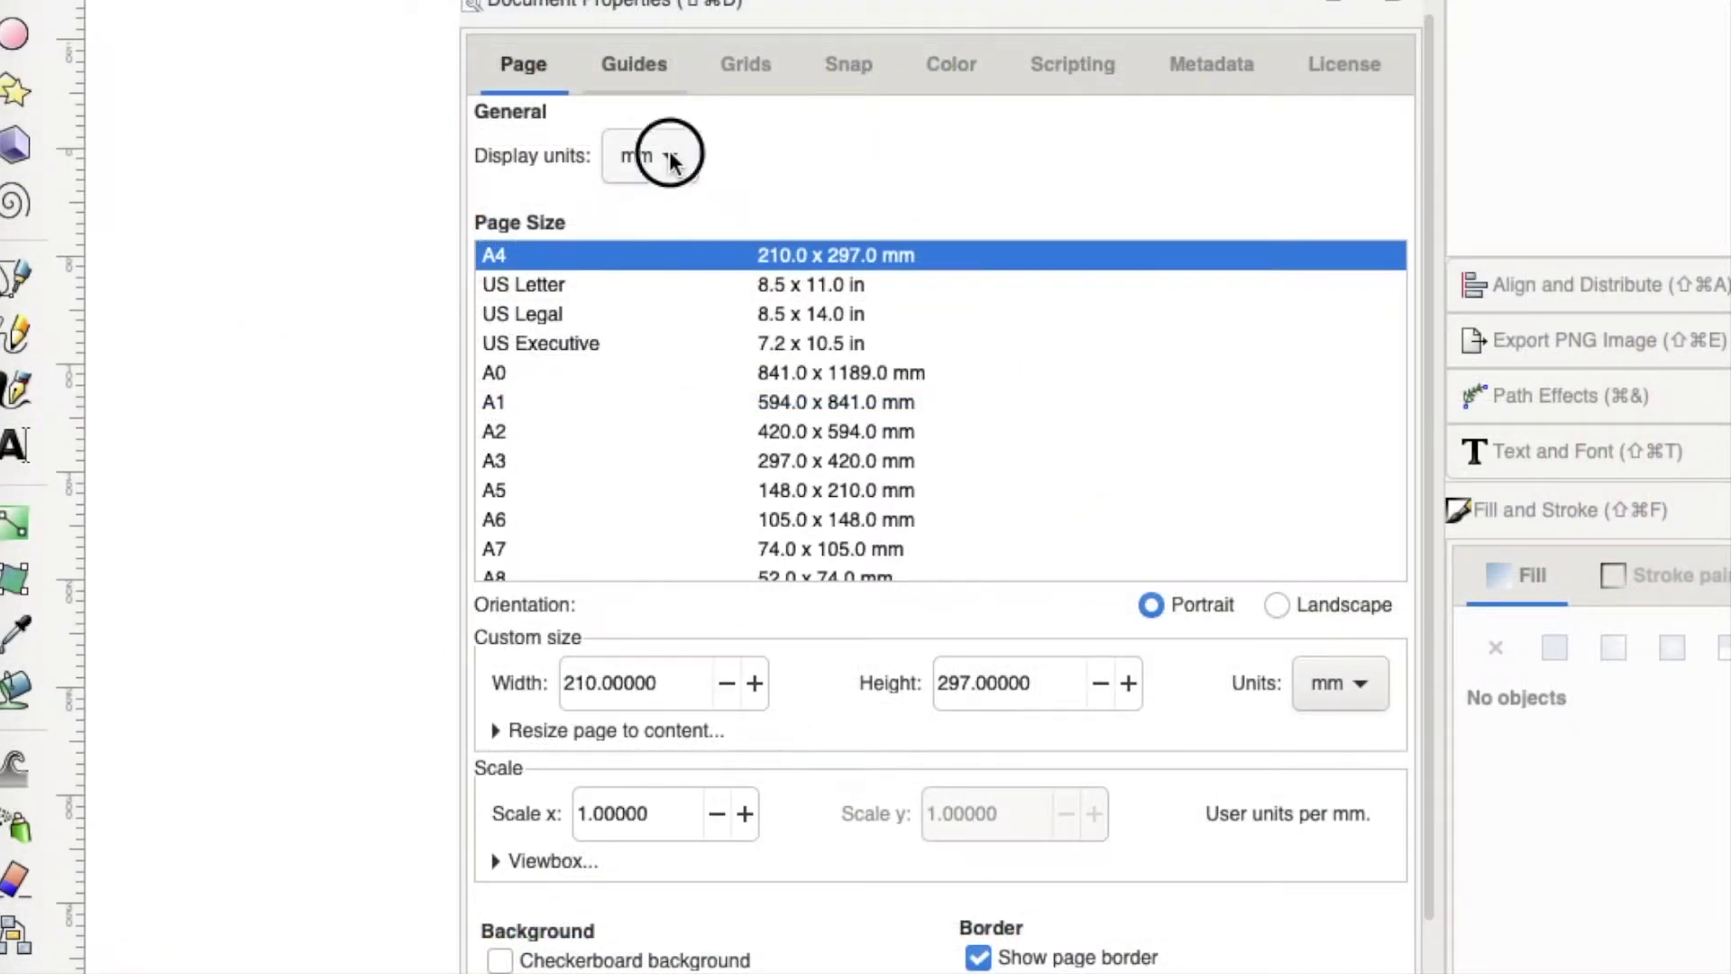
{"action": "left_click", "coordinate": [660, 124]}
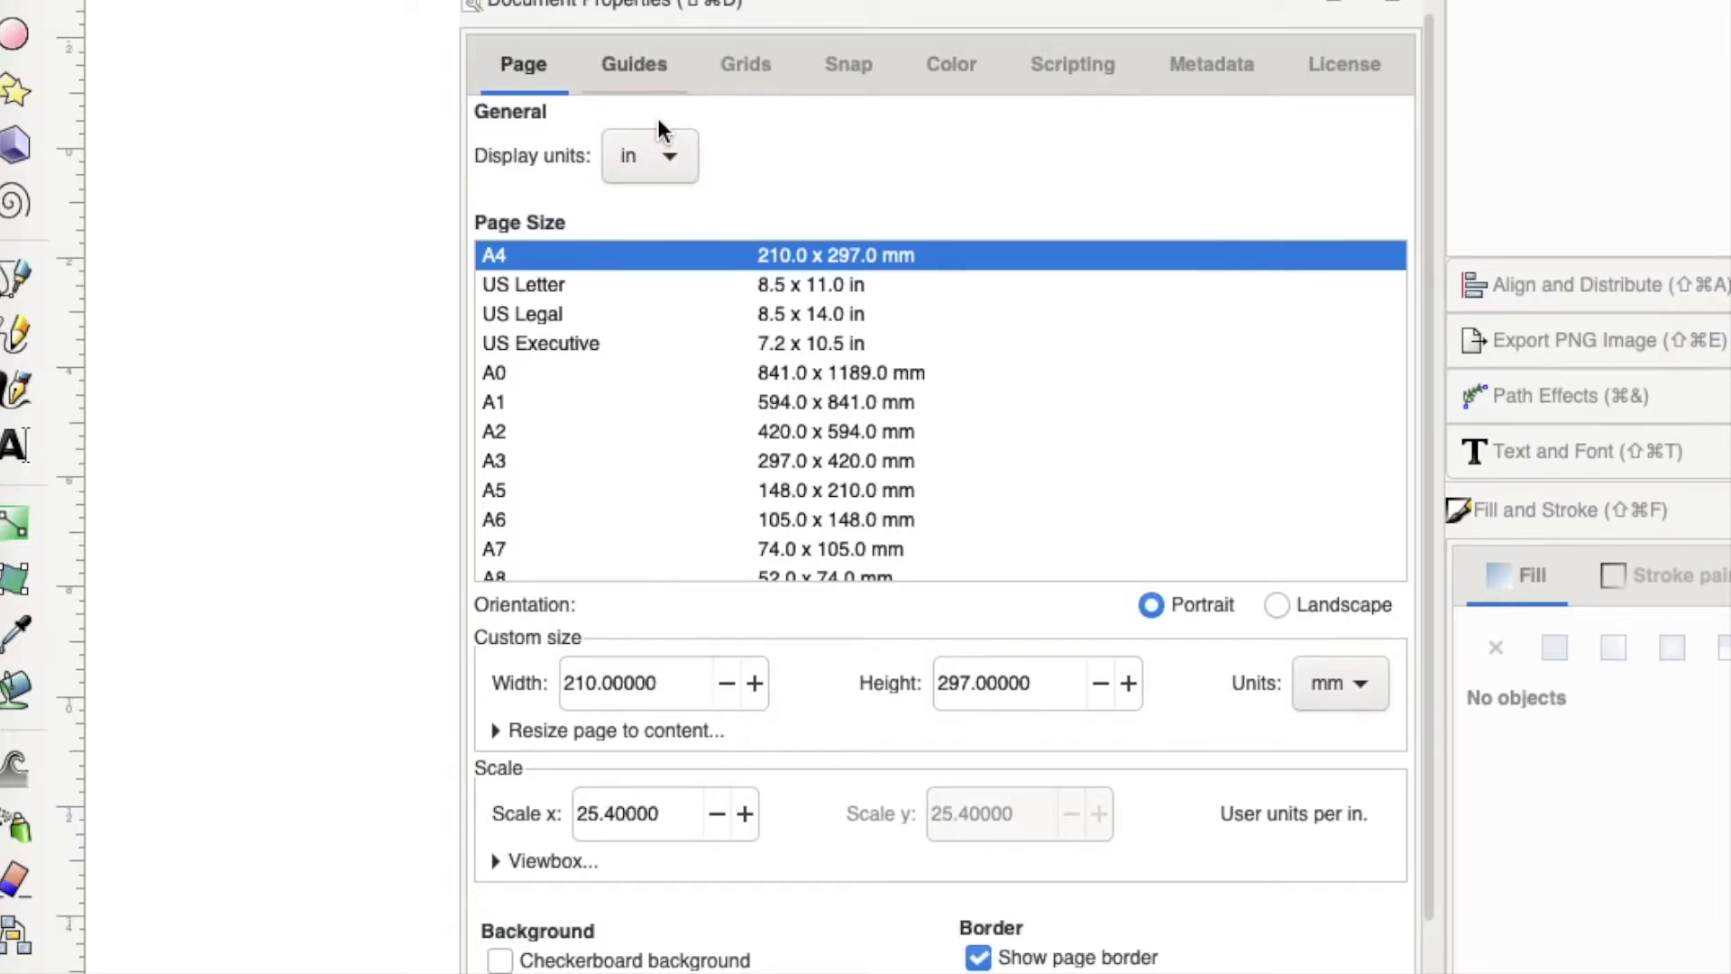
{"action": "left_click", "coordinate": [1364, 690]}
{"action": "left_click", "coordinate": [1347, 651]}
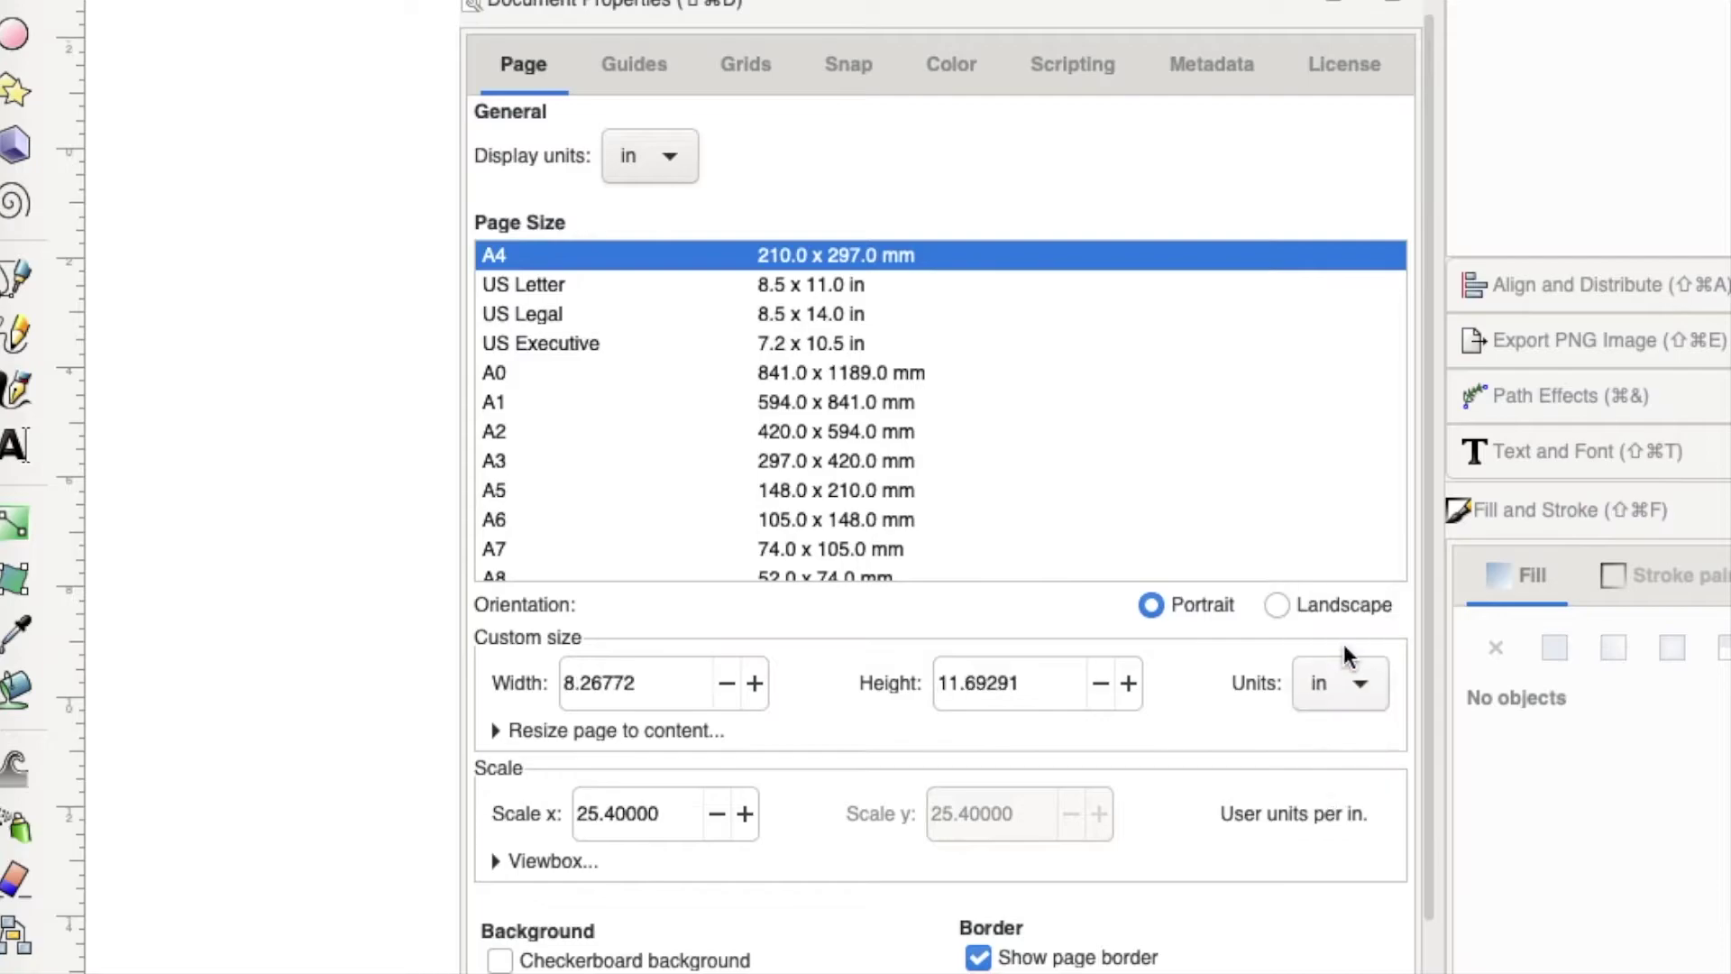
Change the scale from 25.4 to 72 user units per inch and close Document Properties
{"action": "left_click", "coordinate": [667, 816]}
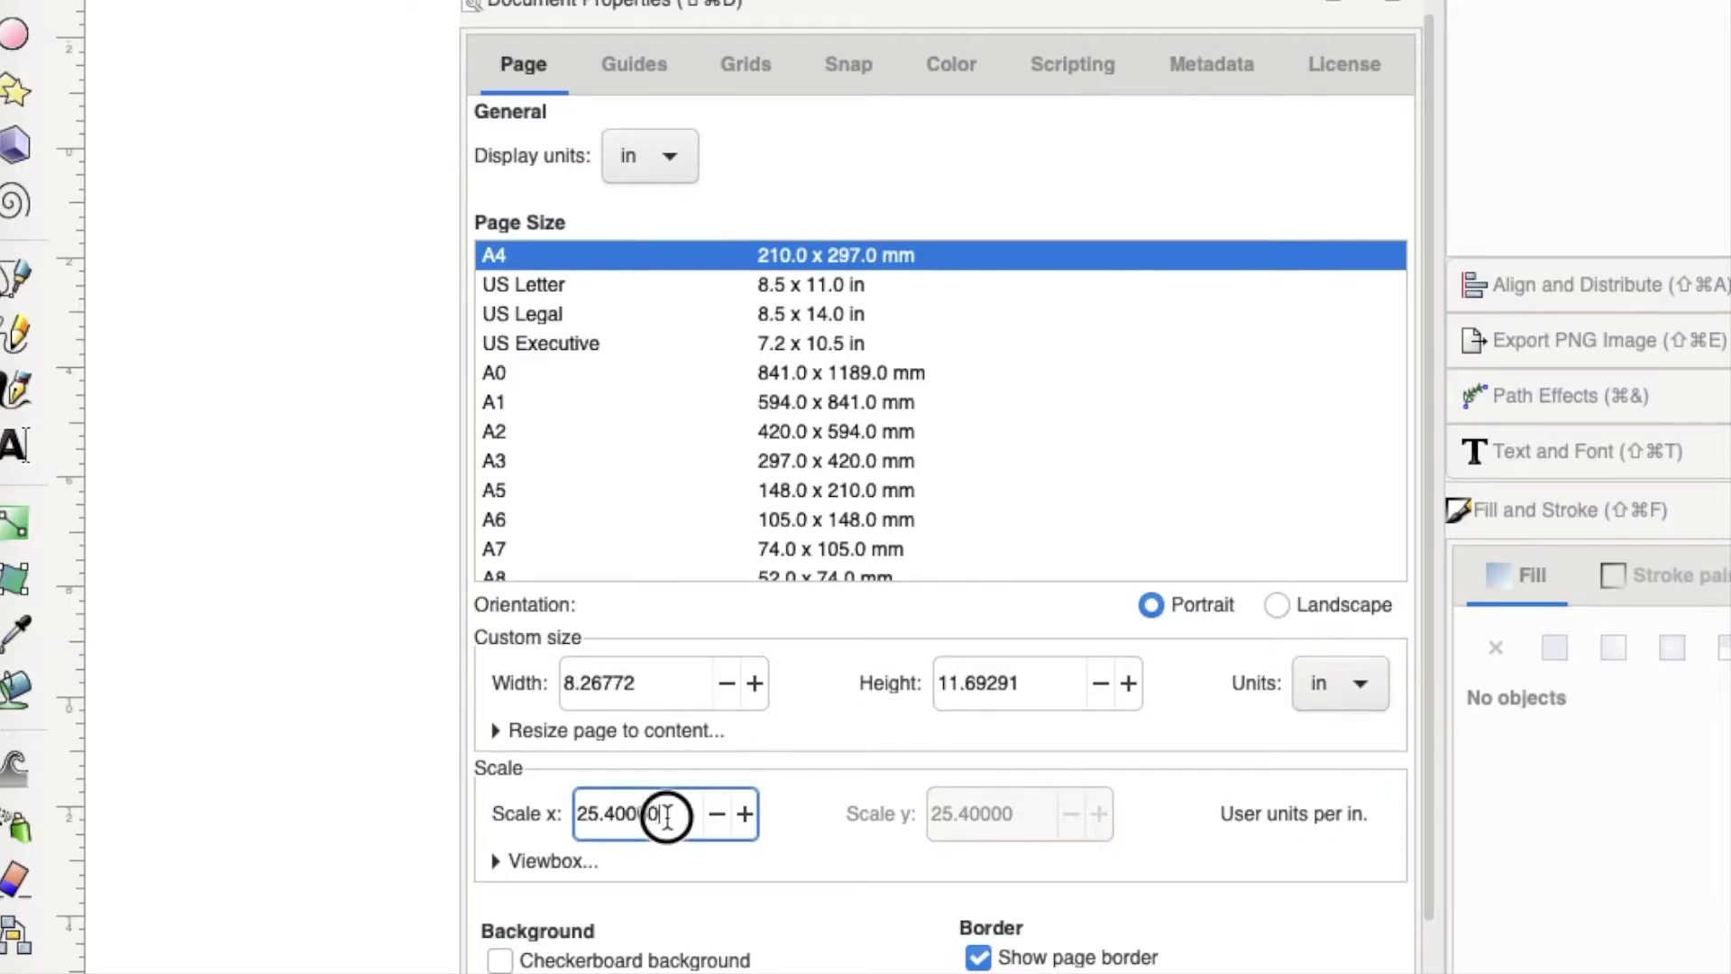
{"action": "double_click", "coordinate": [667, 816]}
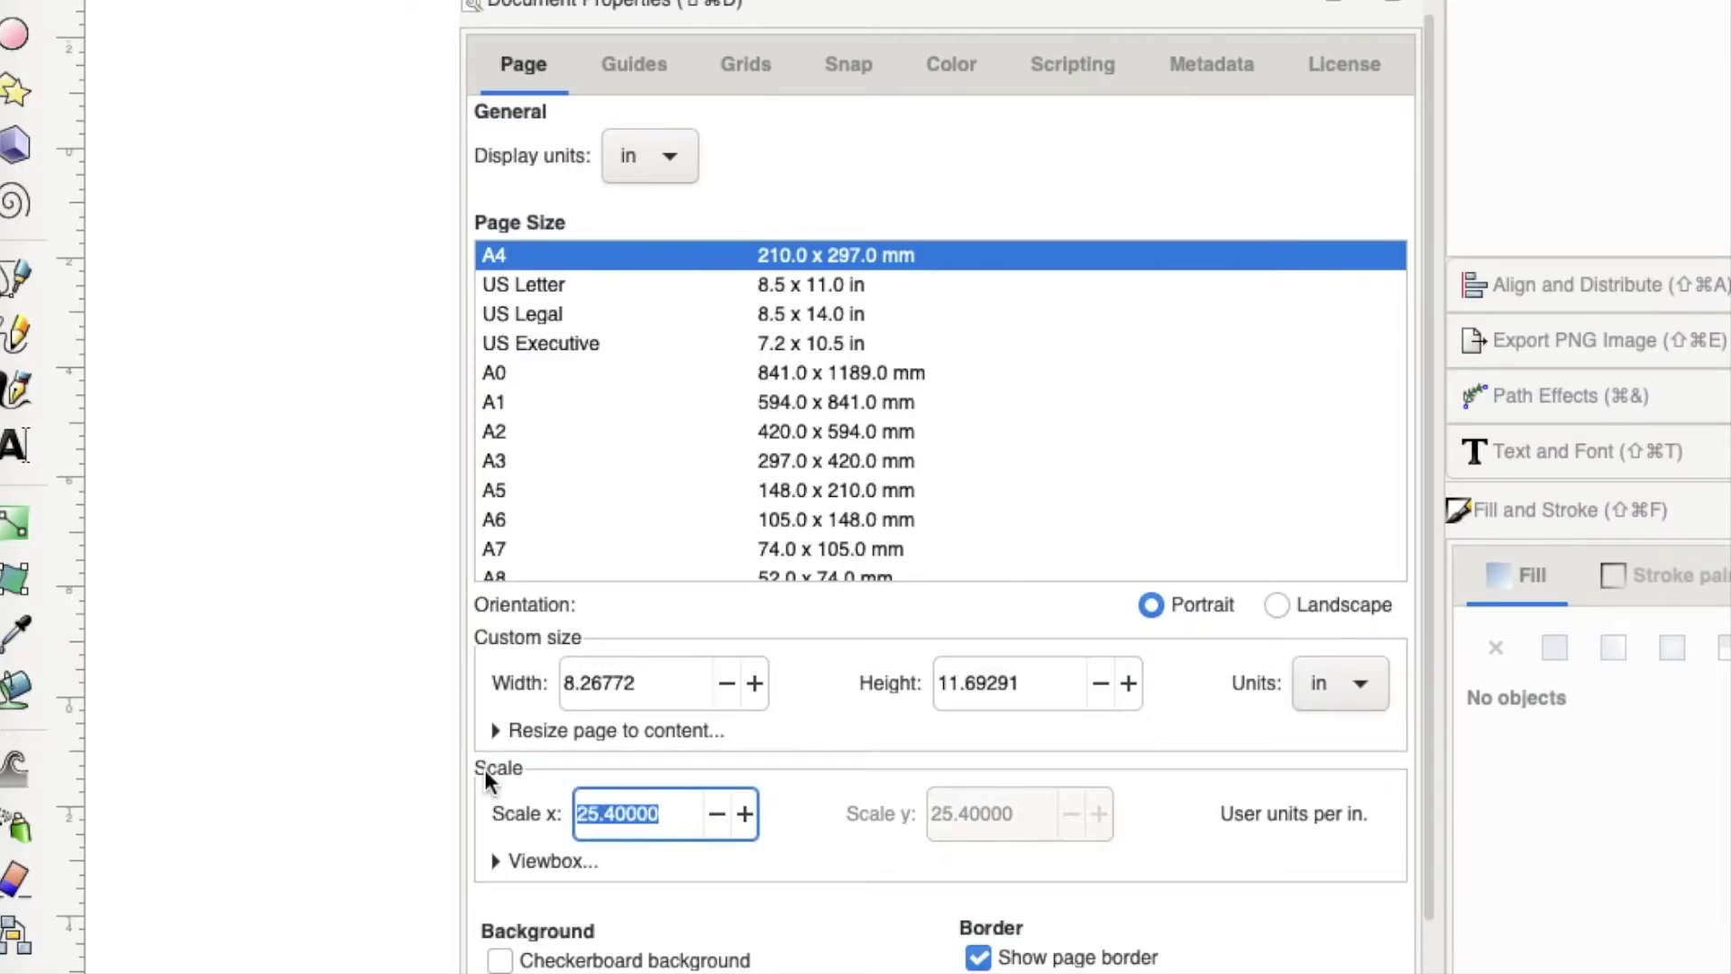
{"action": "type", "text": "72"}
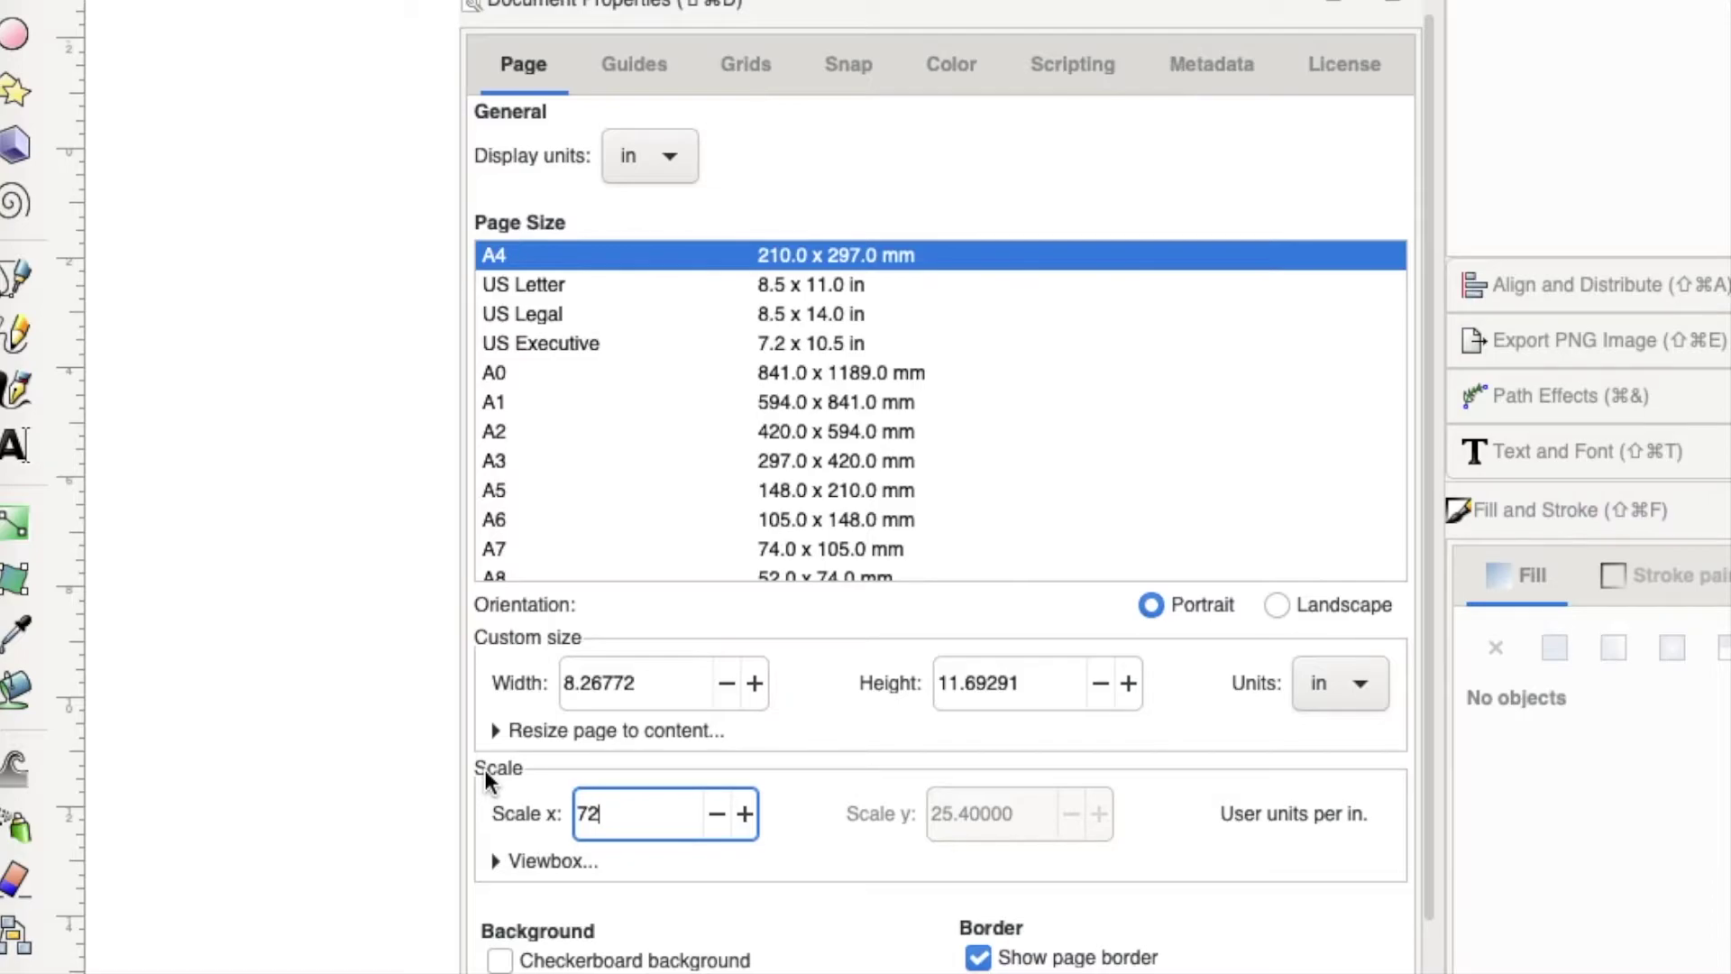
{"action": "key", "text": "Return"}
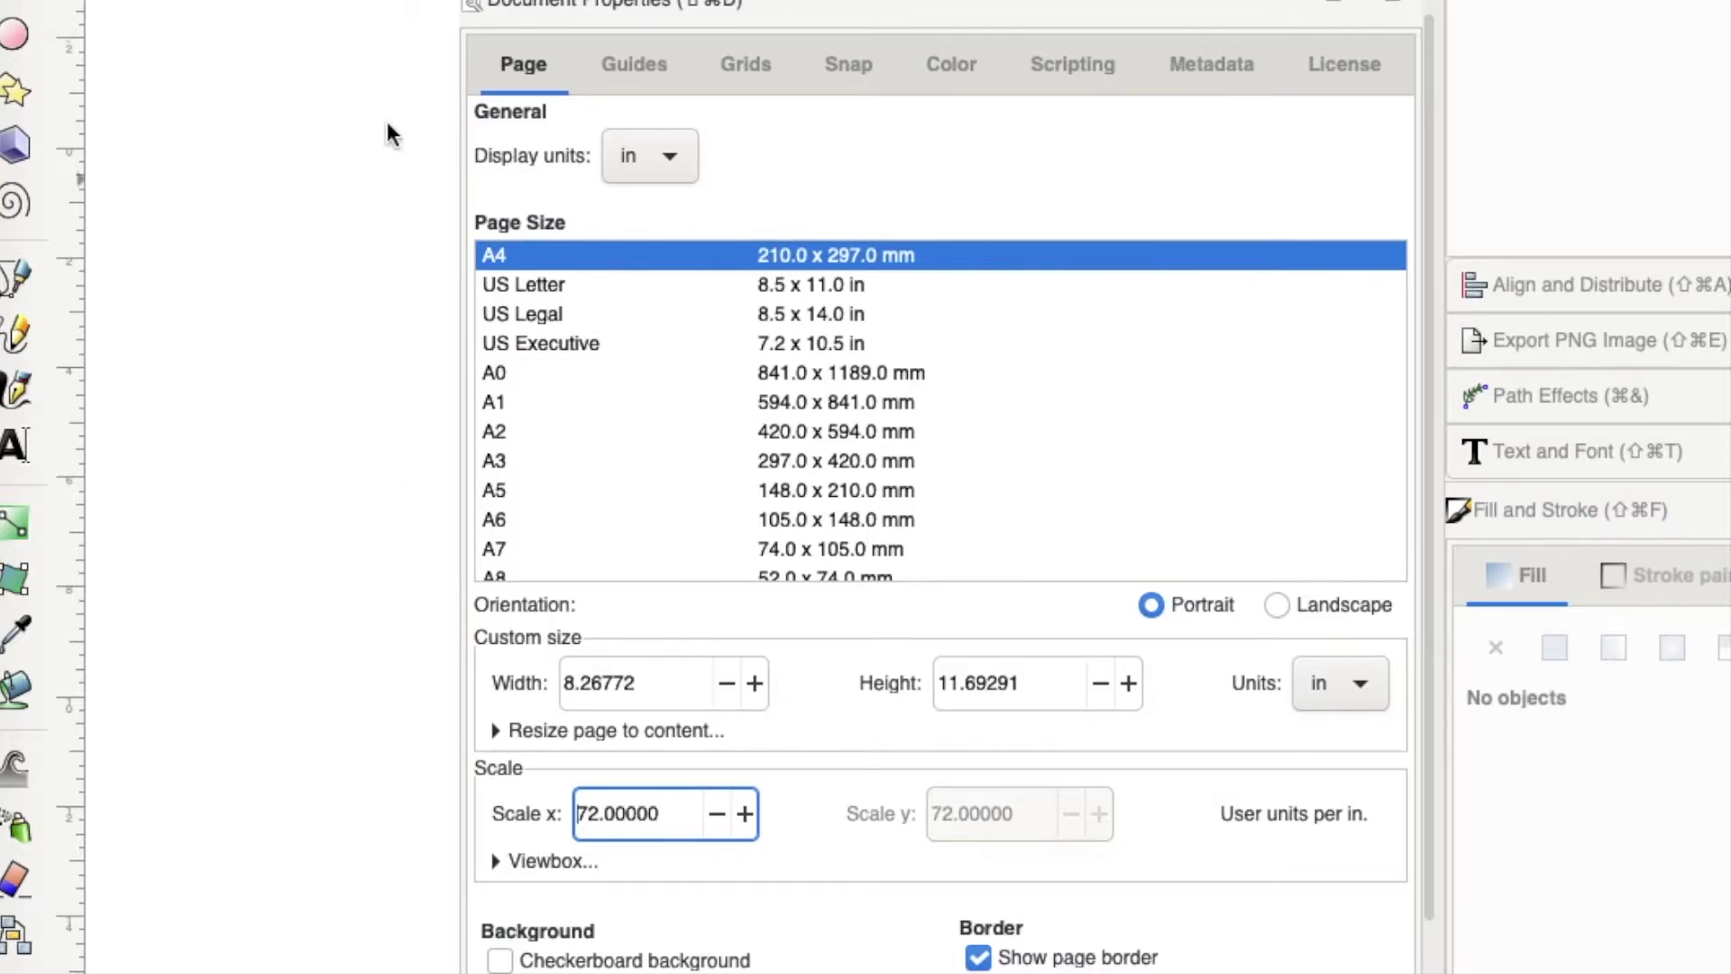
{"action": "key", "text": "ctrl+w"}
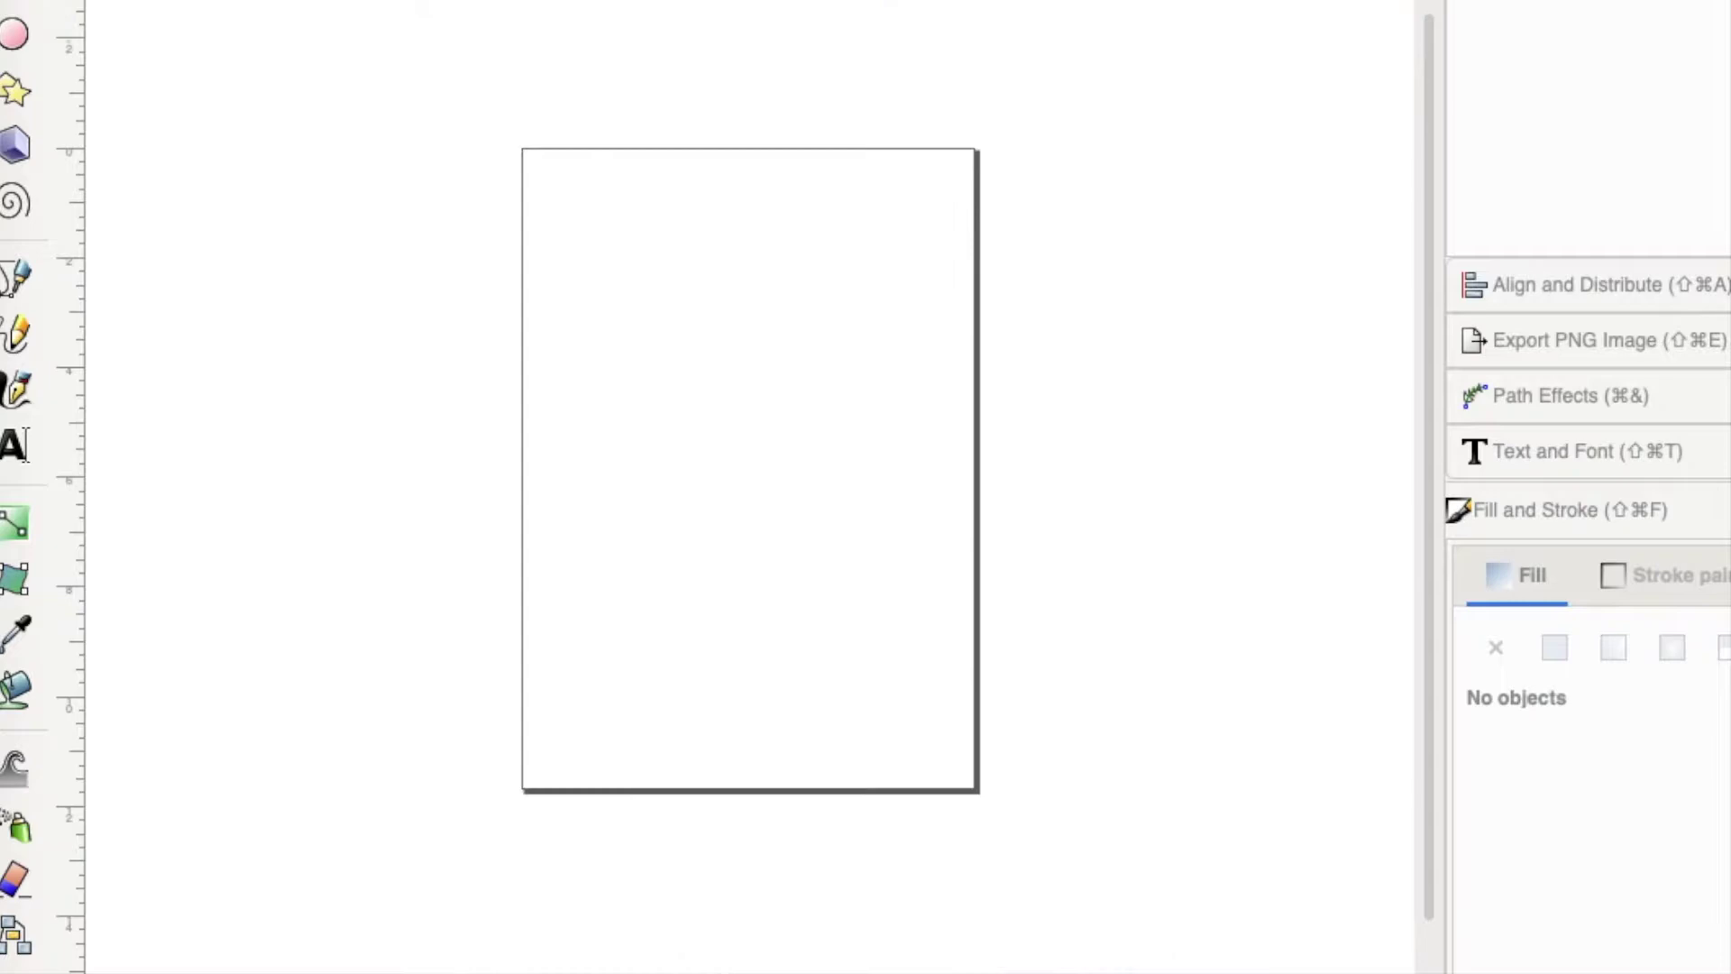
Draw a blue ellipse and set its width and height to 5 in
{"action": "left_click", "coordinate": [16, 36]}
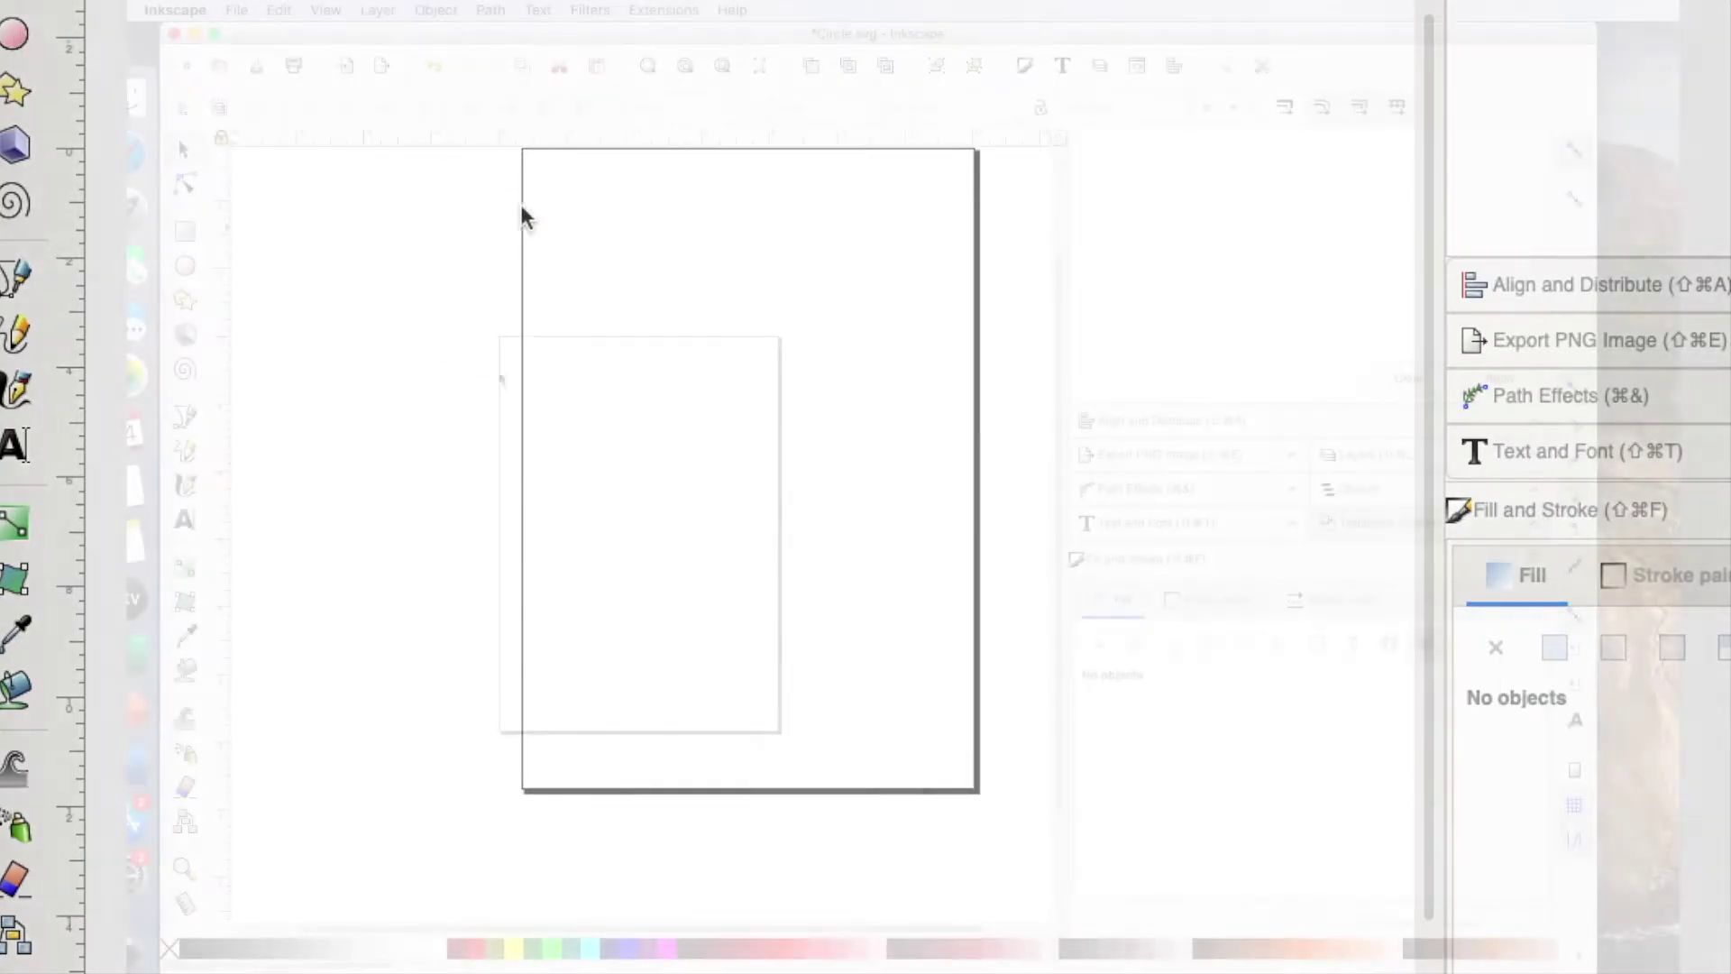
{"action": "left_click_drag", "start_coordinate": [606, 270], "coordinate": [865, 476]}
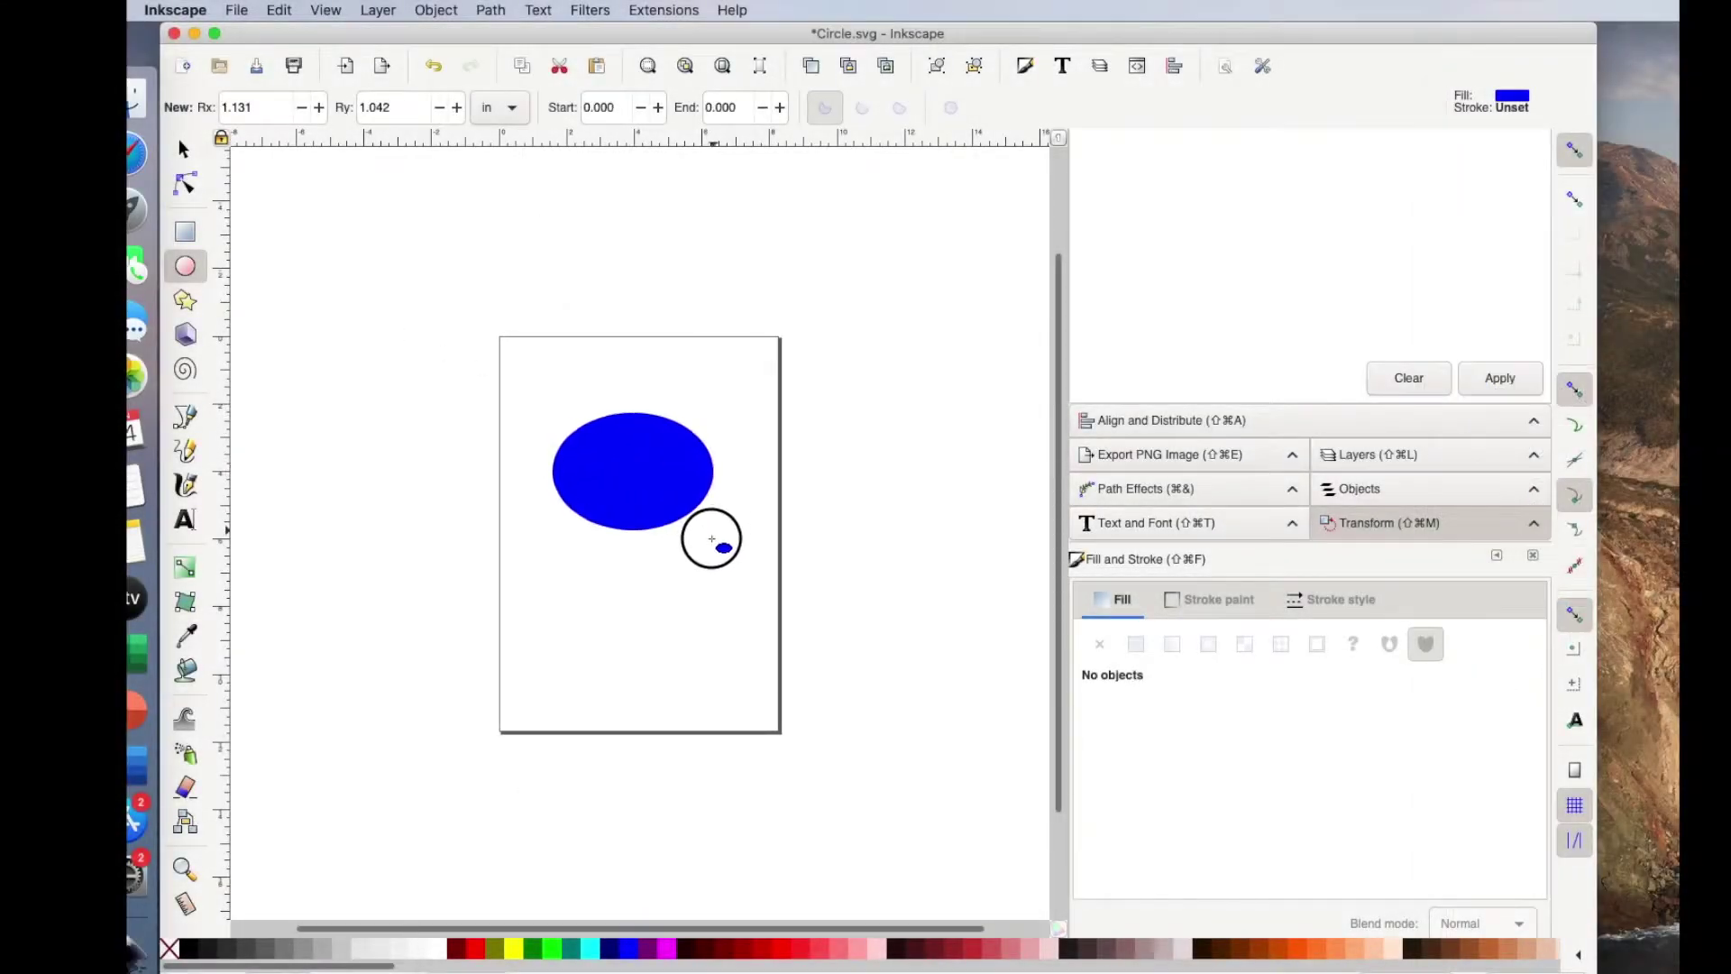
{"action": "left_click_drag", "start_coordinate": [712, 538], "coordinate": [706, 542]}
{"action": "left_click", "coordinate": [183, 149]}
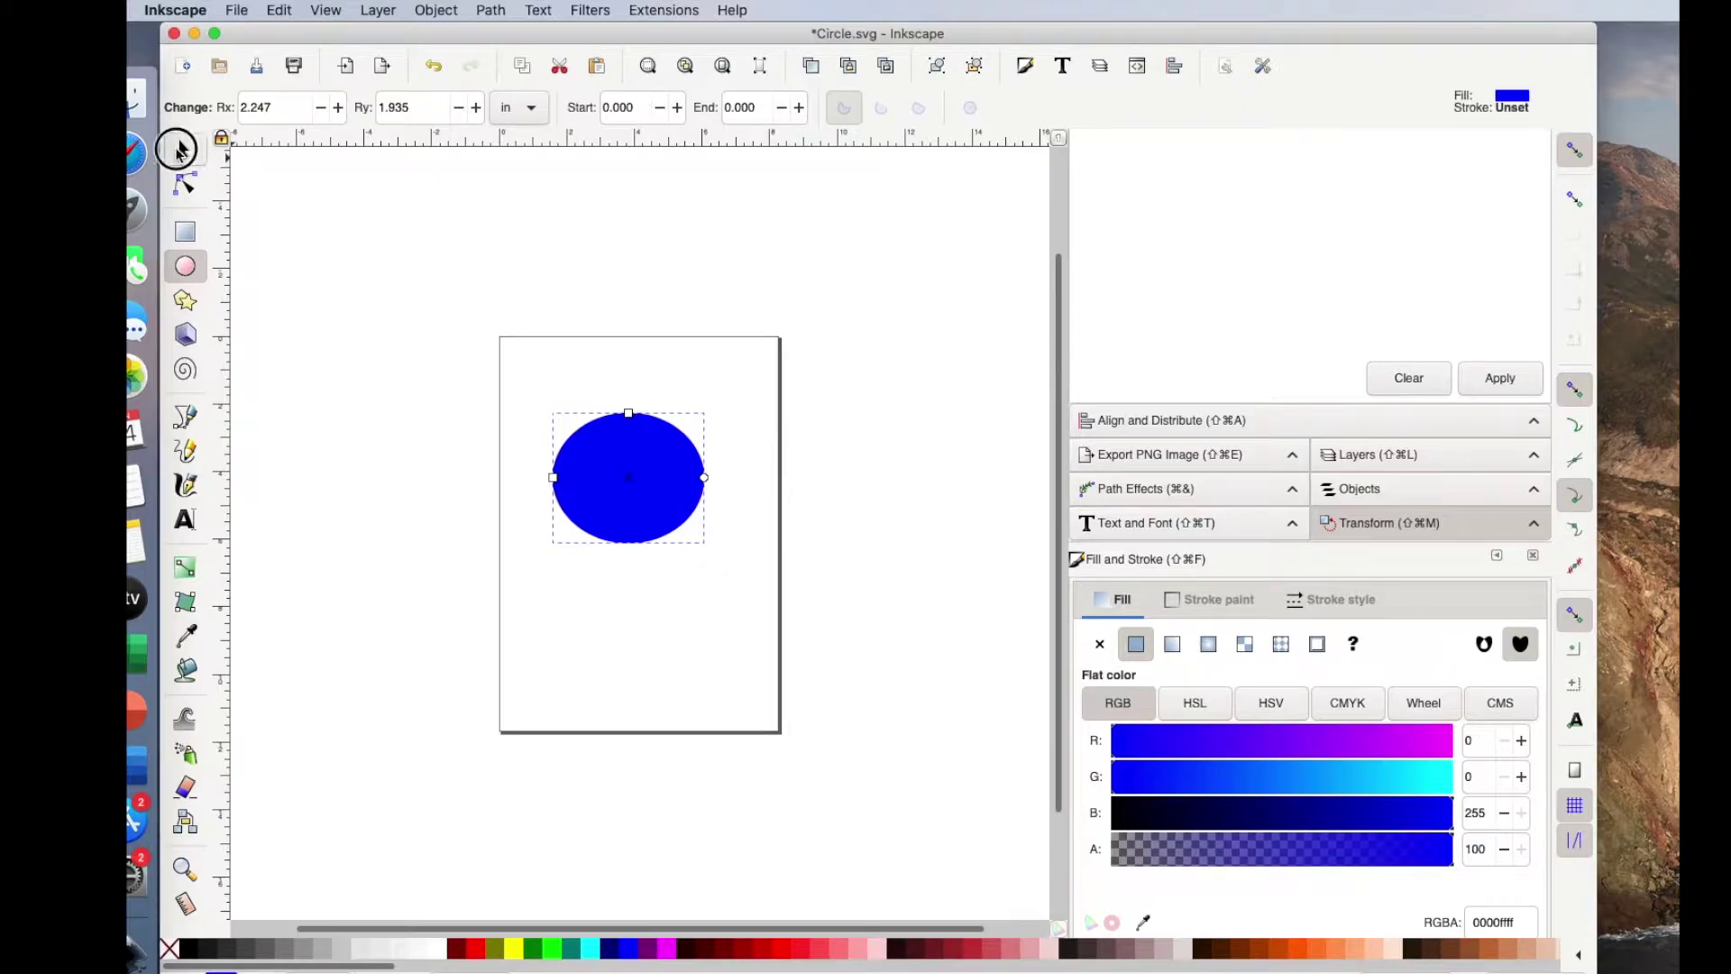
{"action": "triple_click", "coordinate": [953, 106]}
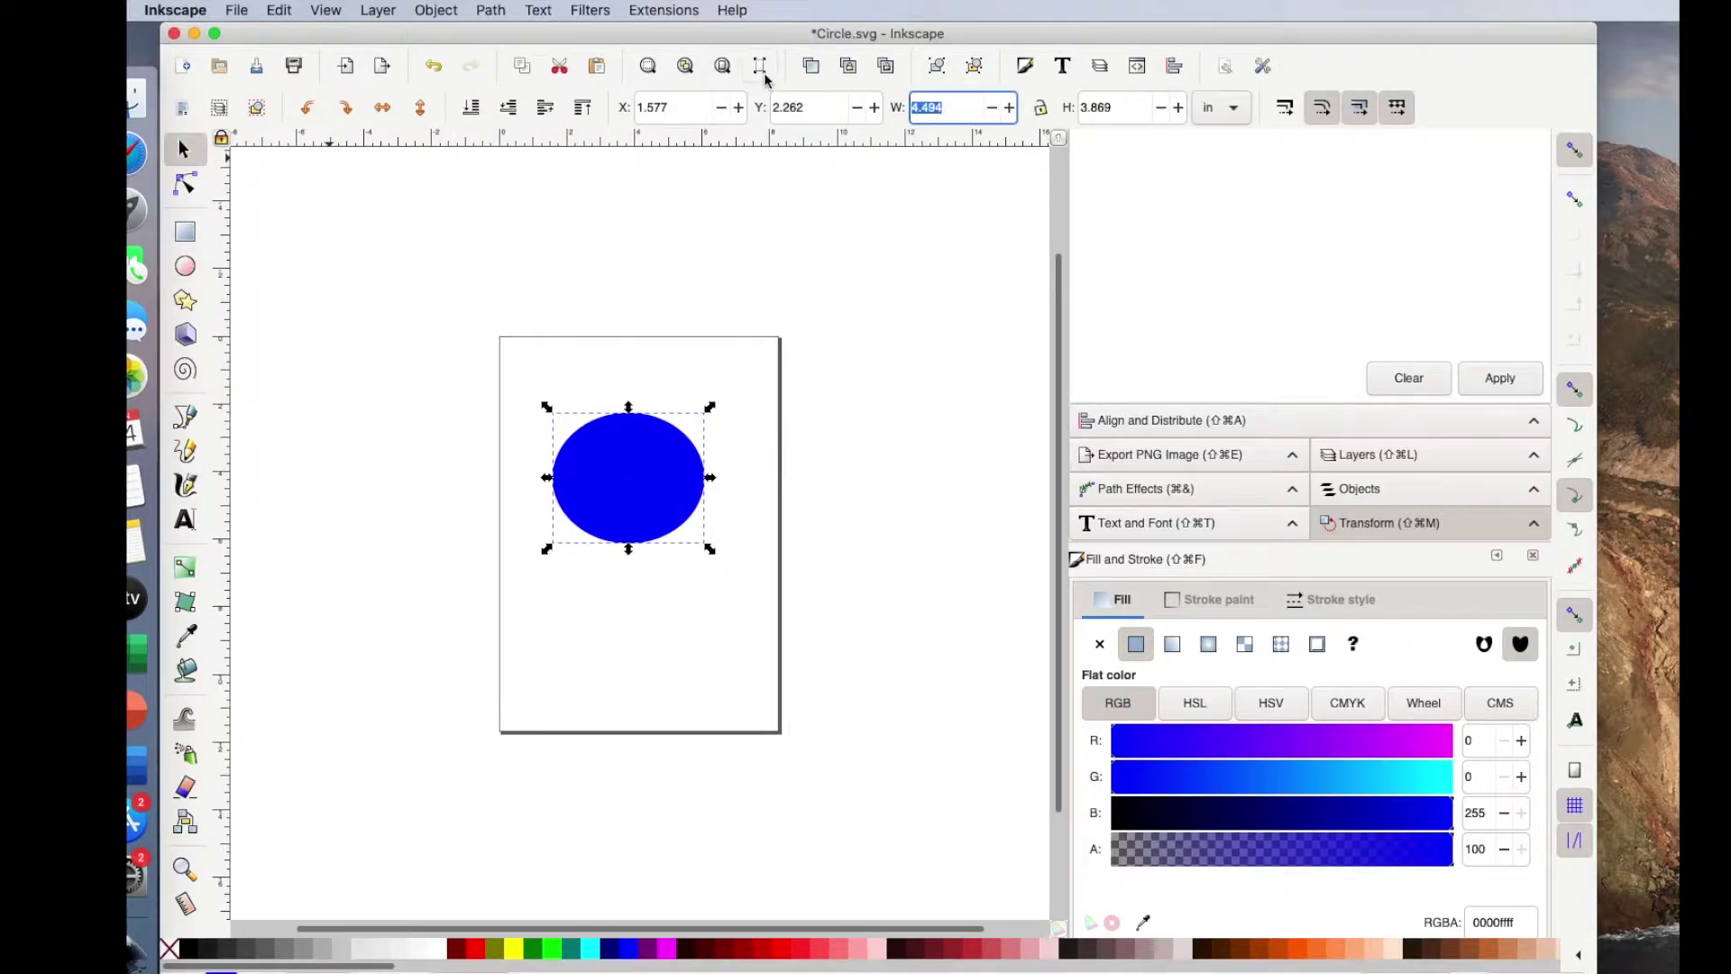
{"action": "type", "text": "5"}
{"action": "key", "text": "Tab"}
{"action": "type", "text": "5"}
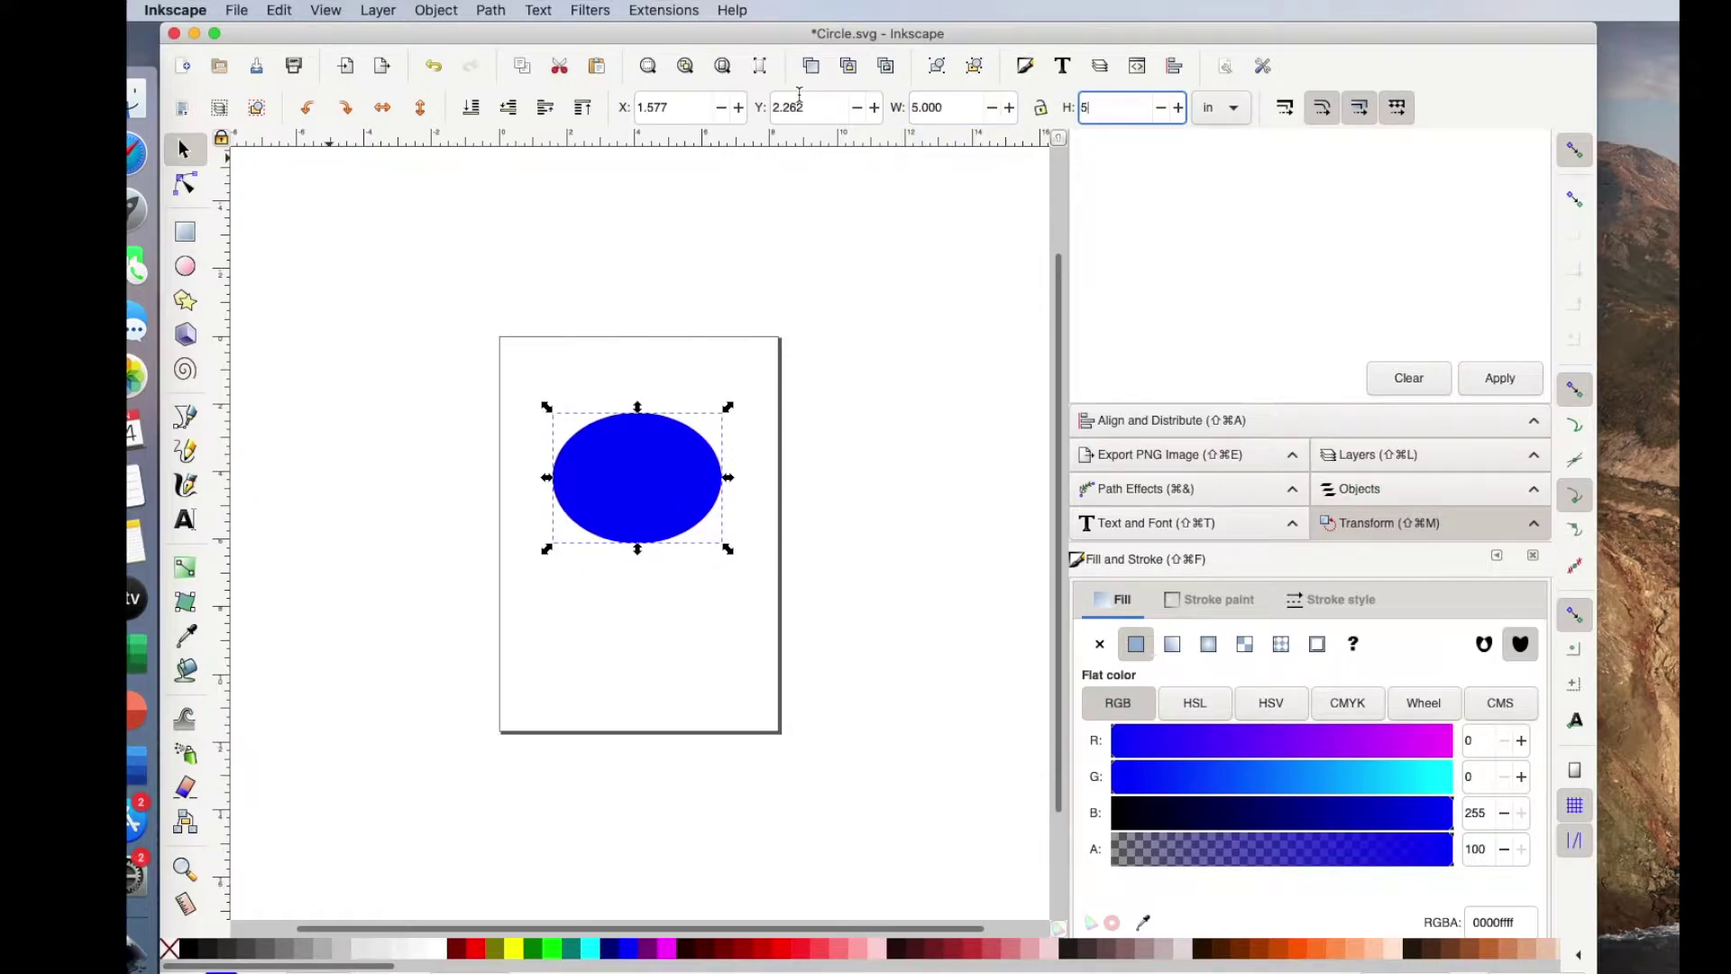
{"action": "key", "text": "Return"}
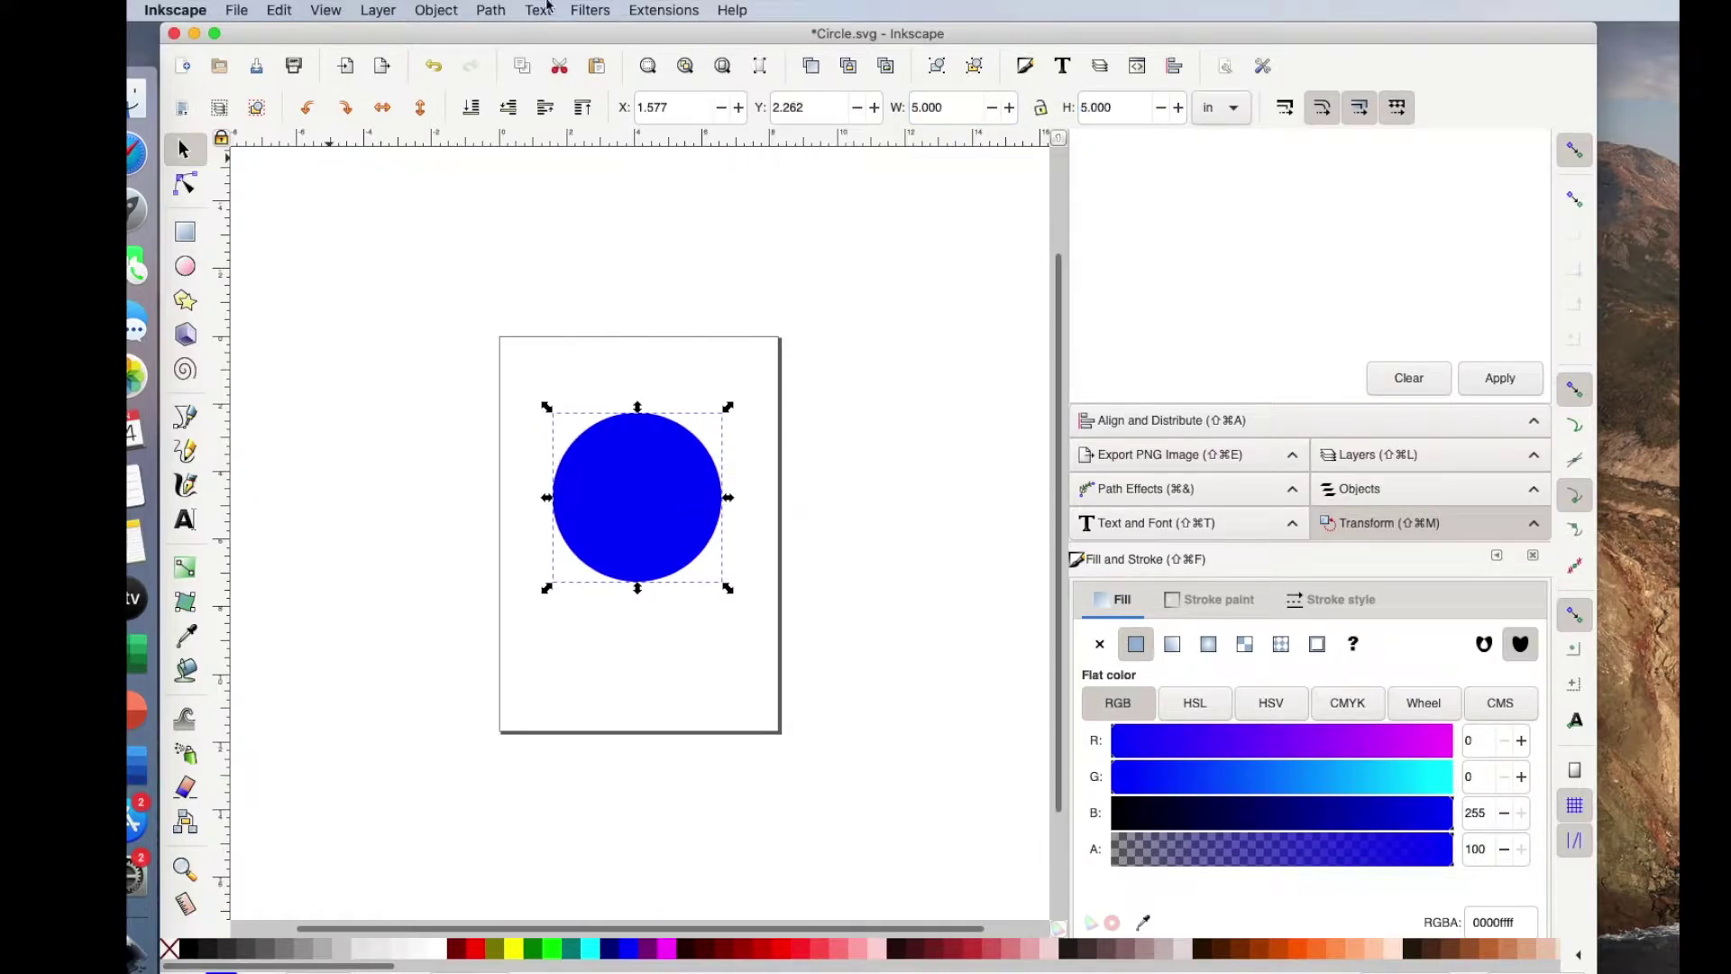
Save the drawing as CircleScaled.svg
{"action": "left_click", "coordinate": [237, 10]}
{"action": "left_click", "coordinate": [248, 147]}
{"action": "left_click", "coordinate": [499, 259]}
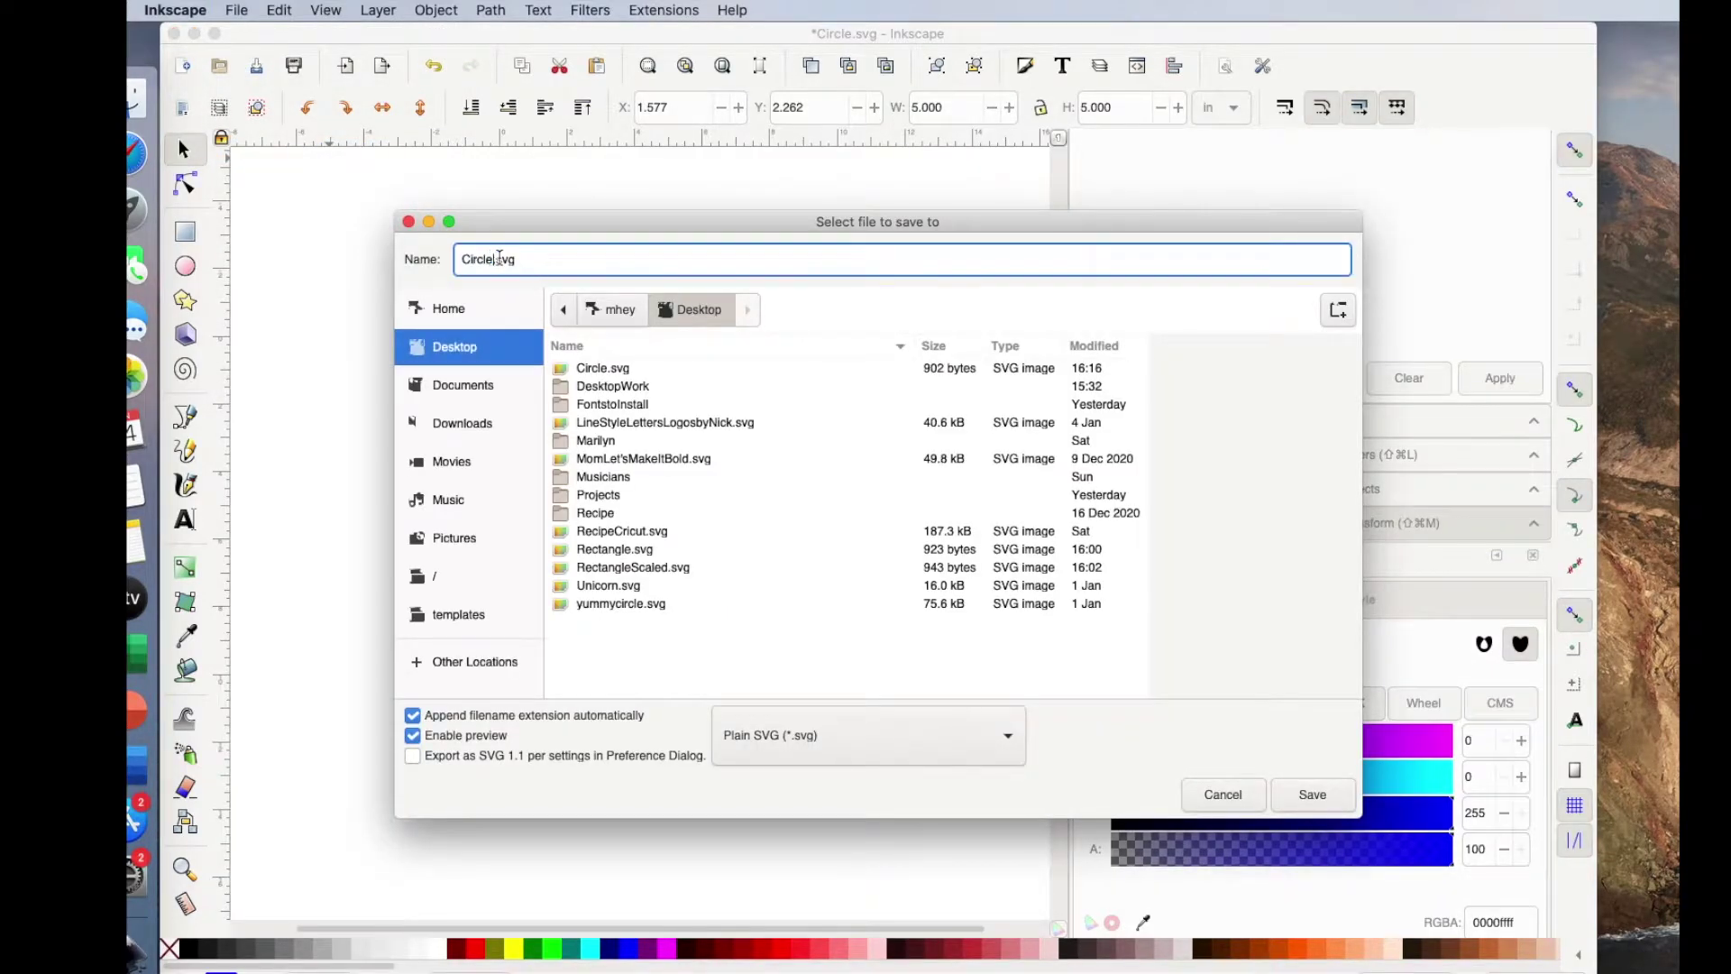
{"action": "type", "text": "Scaled"}
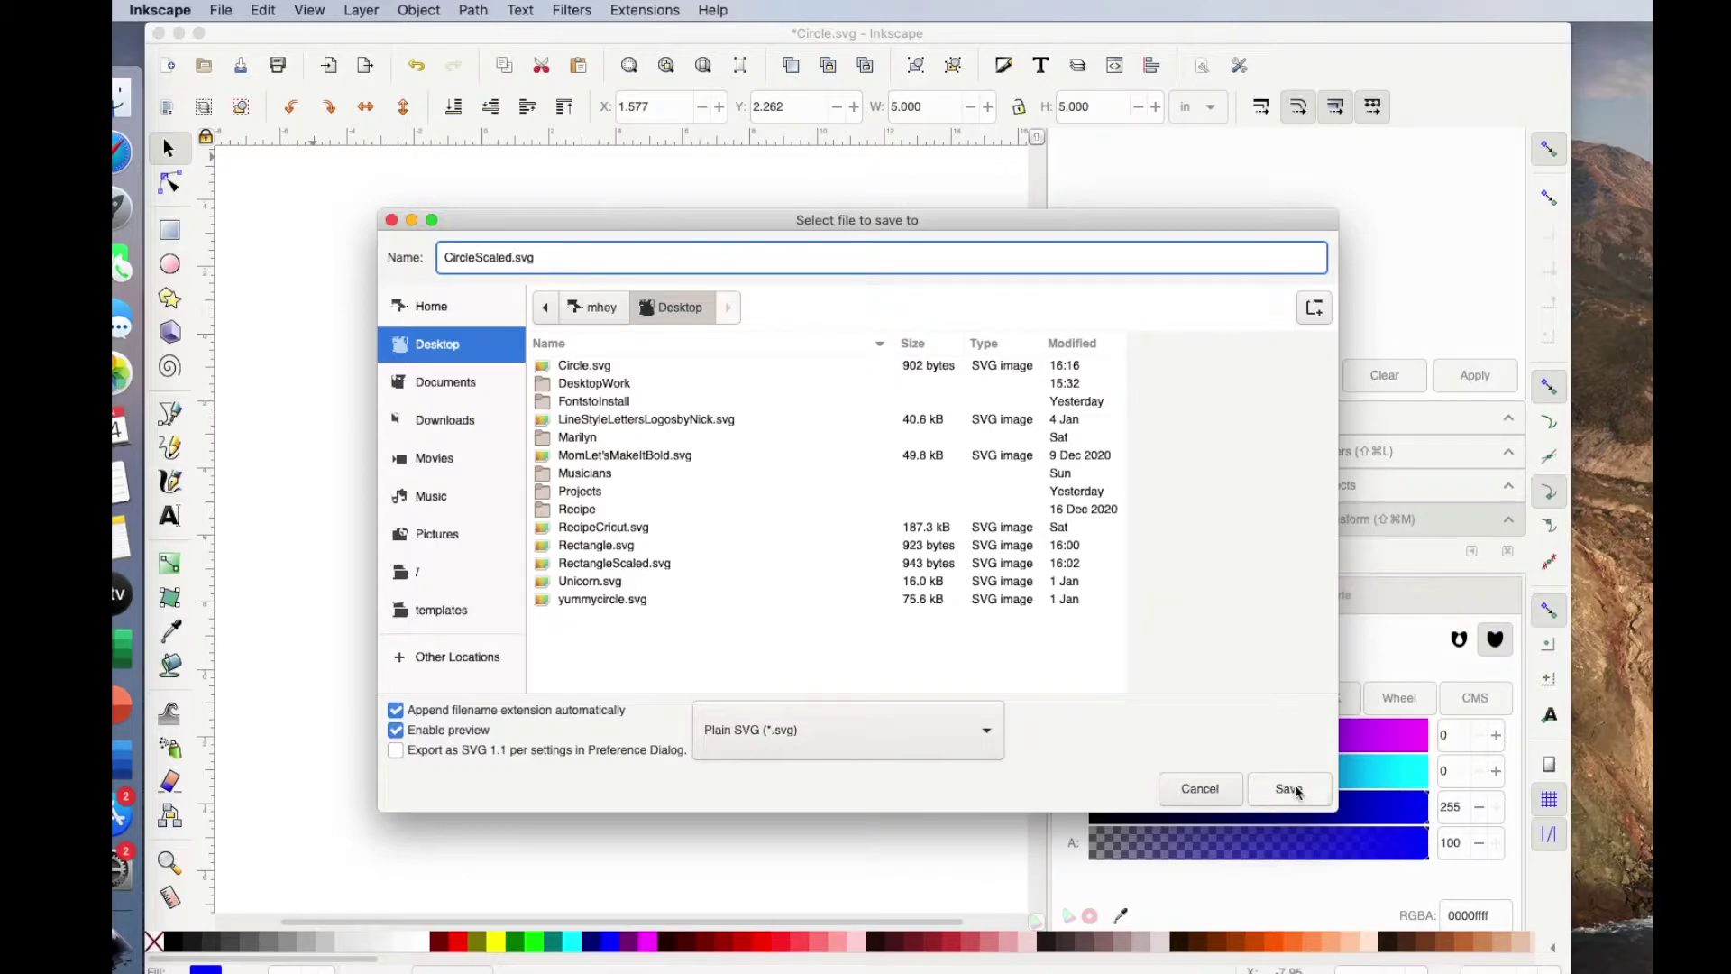
{"action": "left_click", "coordinate": [1290, 789]}
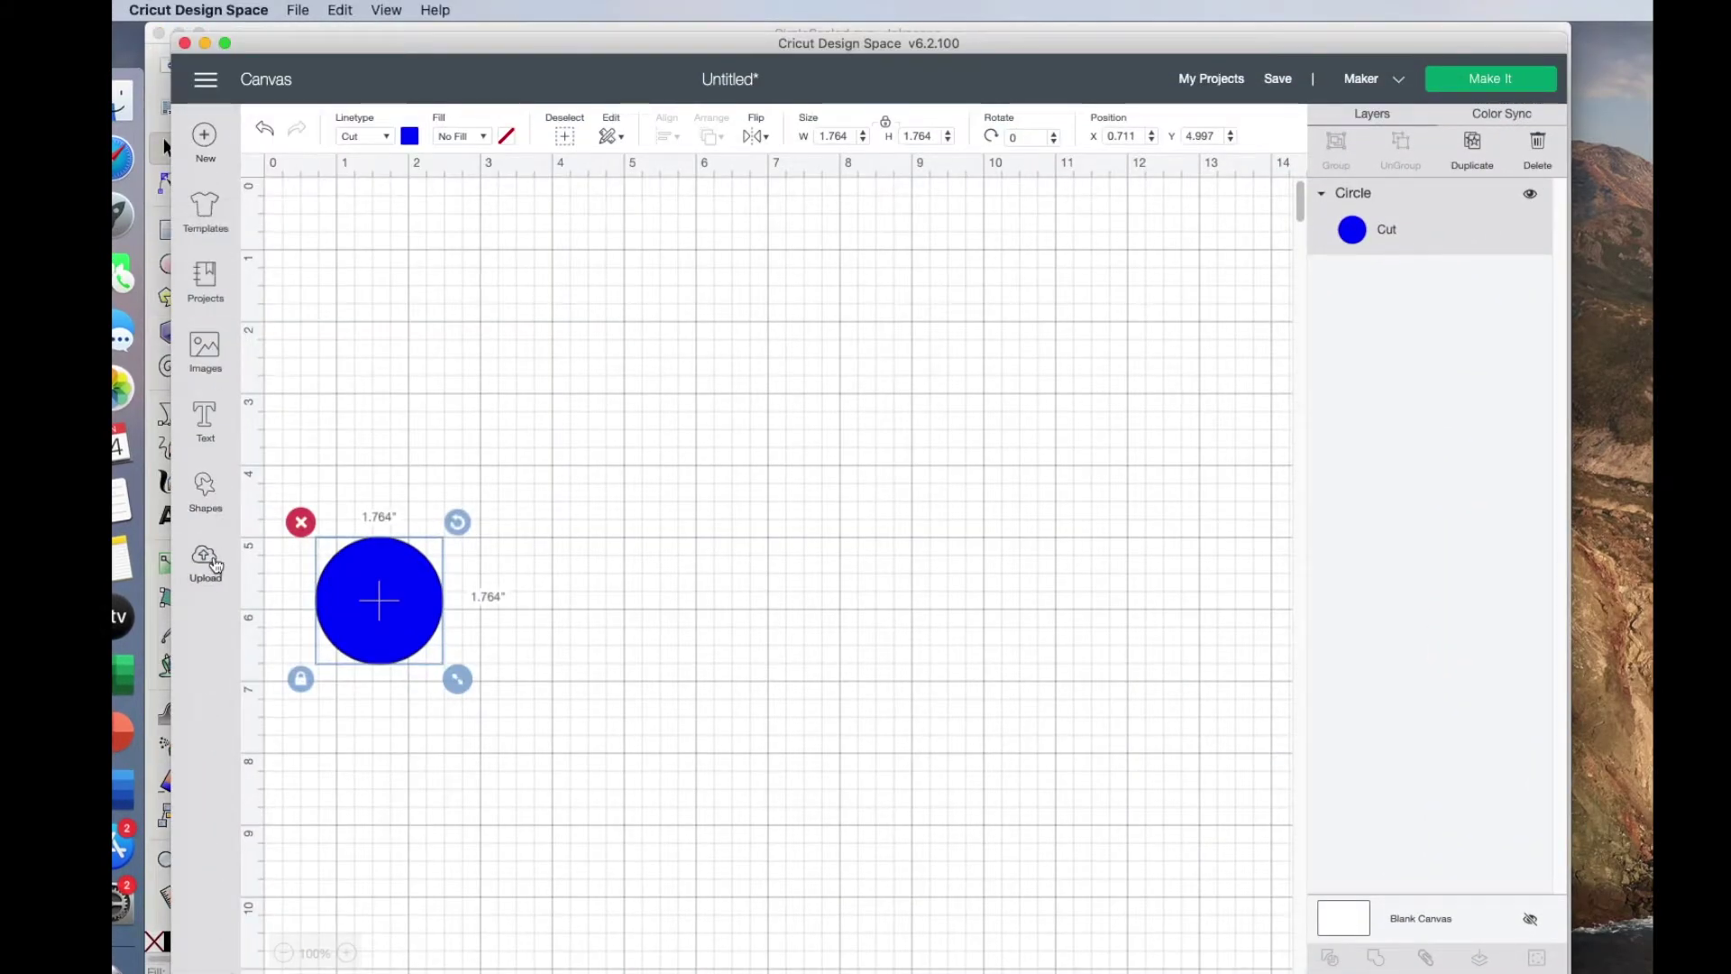
Upload CircleScaled.svg from the Desktop into Cricut Design Space
{"action": "left_click", "coordinate": [214, 565]}
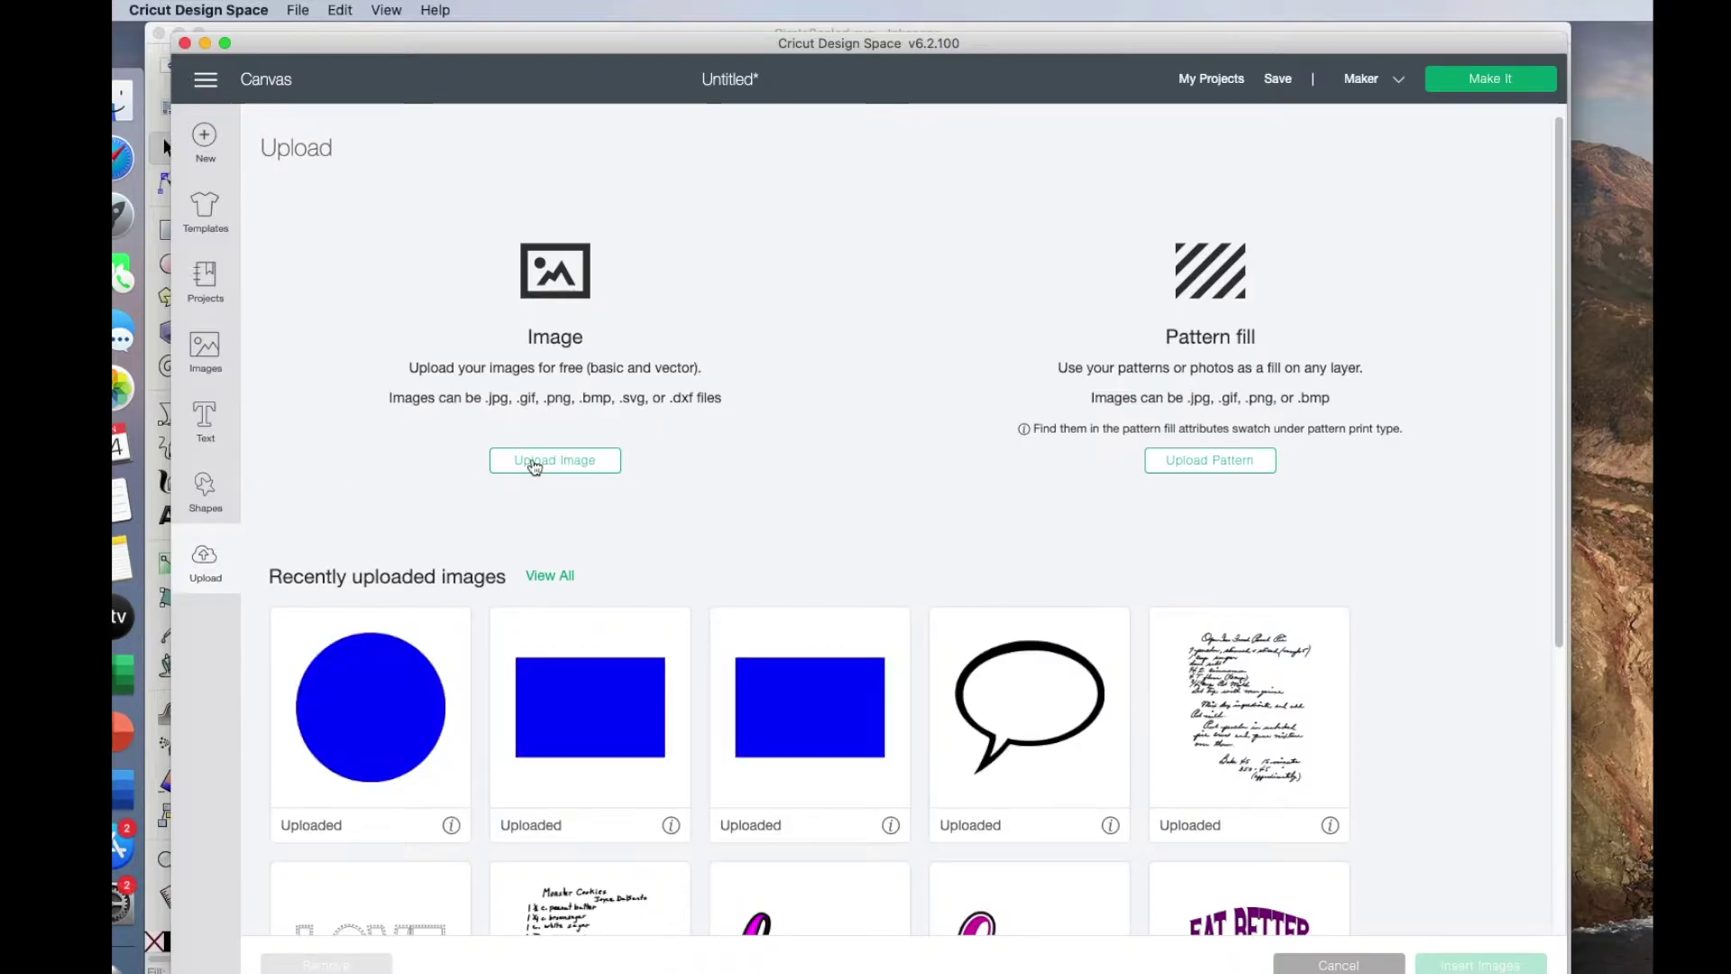
{"action": "left_click", "coordinate": [534, 463]}
{"action": "left_click", "coordinate": [869, 514]}
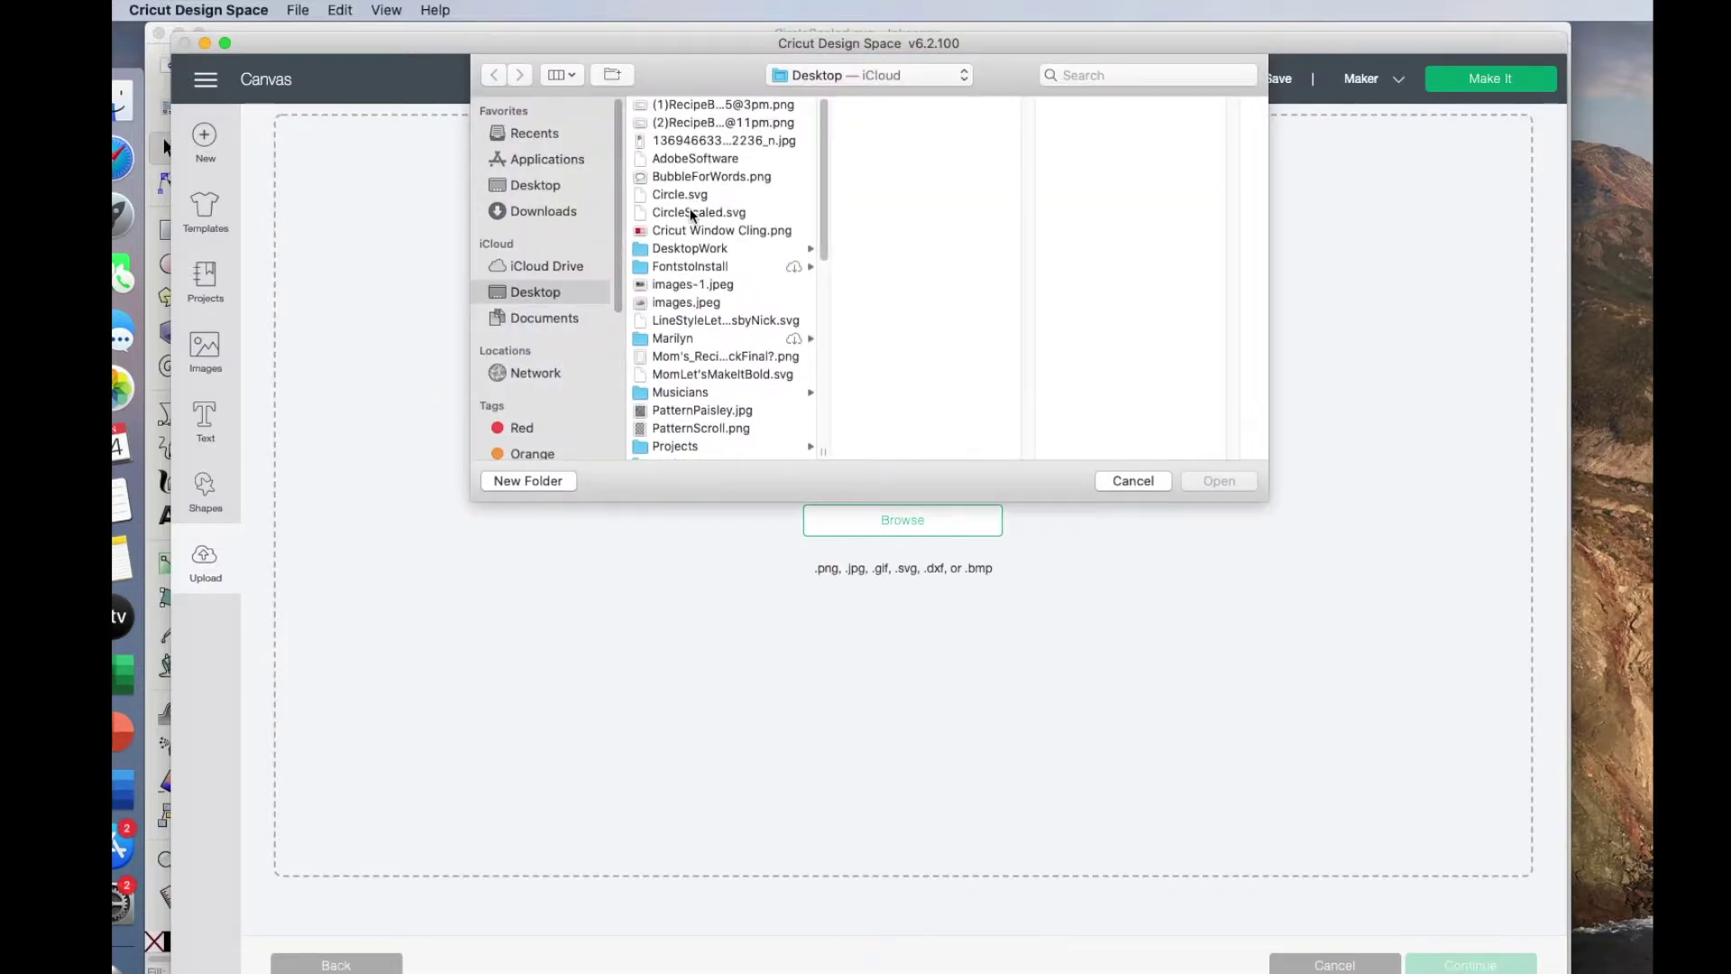
{"action": "left_click", "coordinate": [691, 213]}
{"action": "left_click", "coordinate": [1214, 481]}
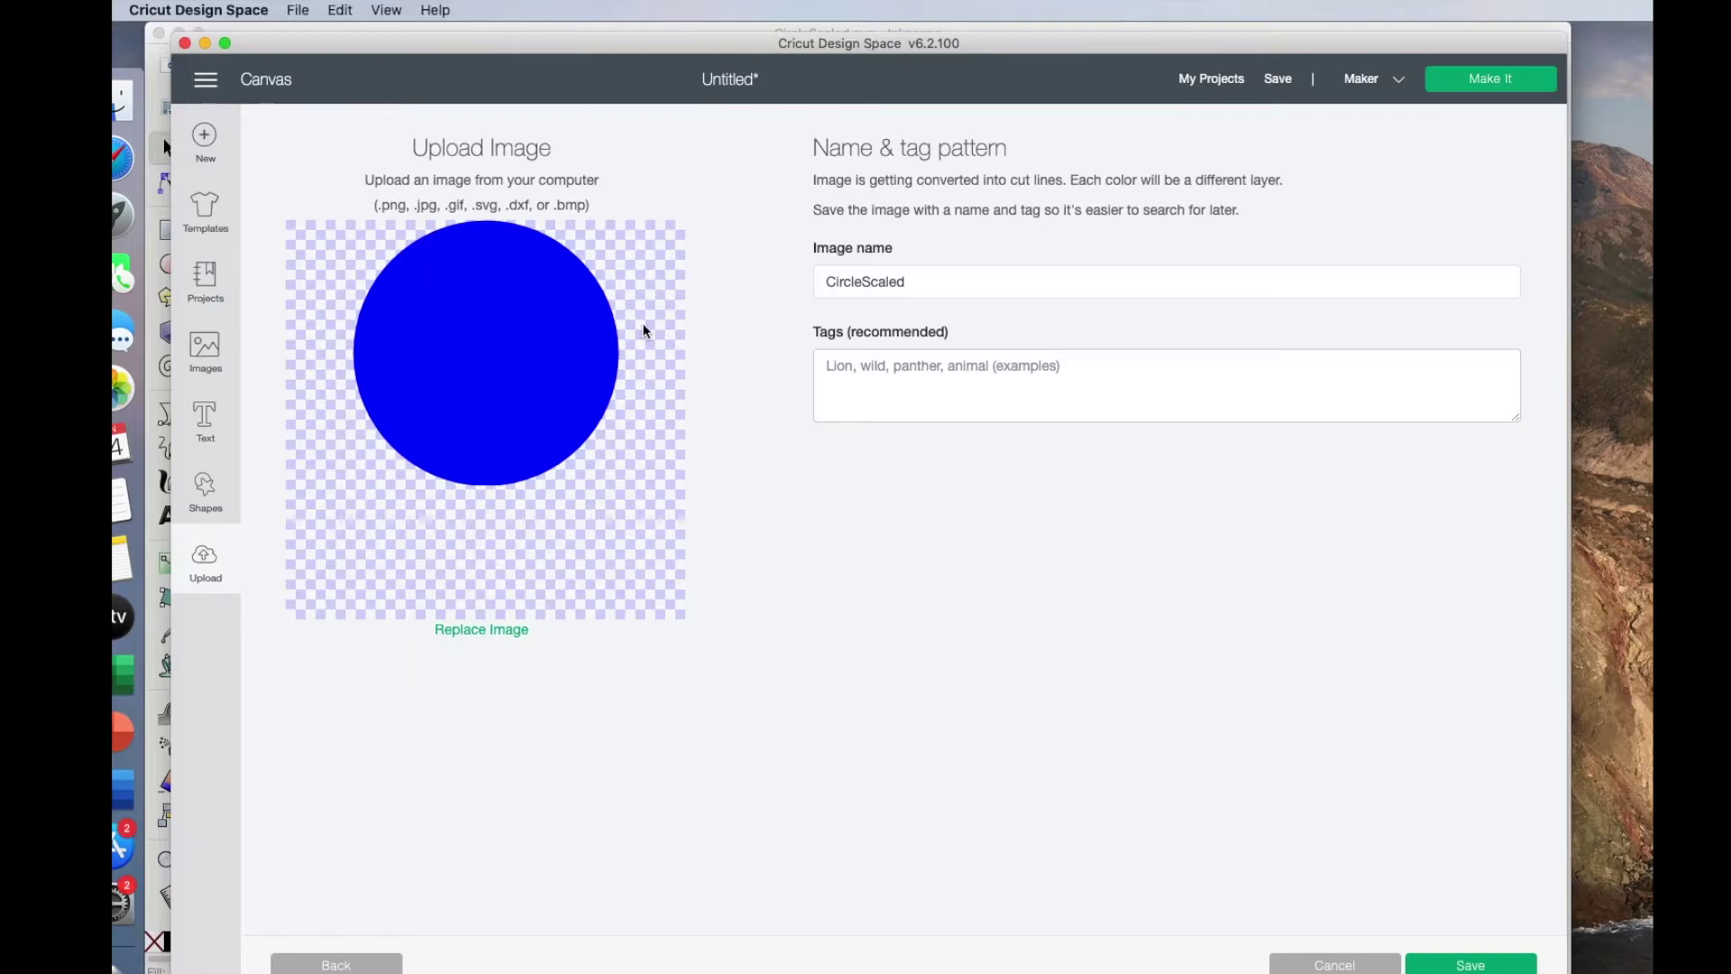
{"action": "left_click", "coordinate": [1454, 965]}
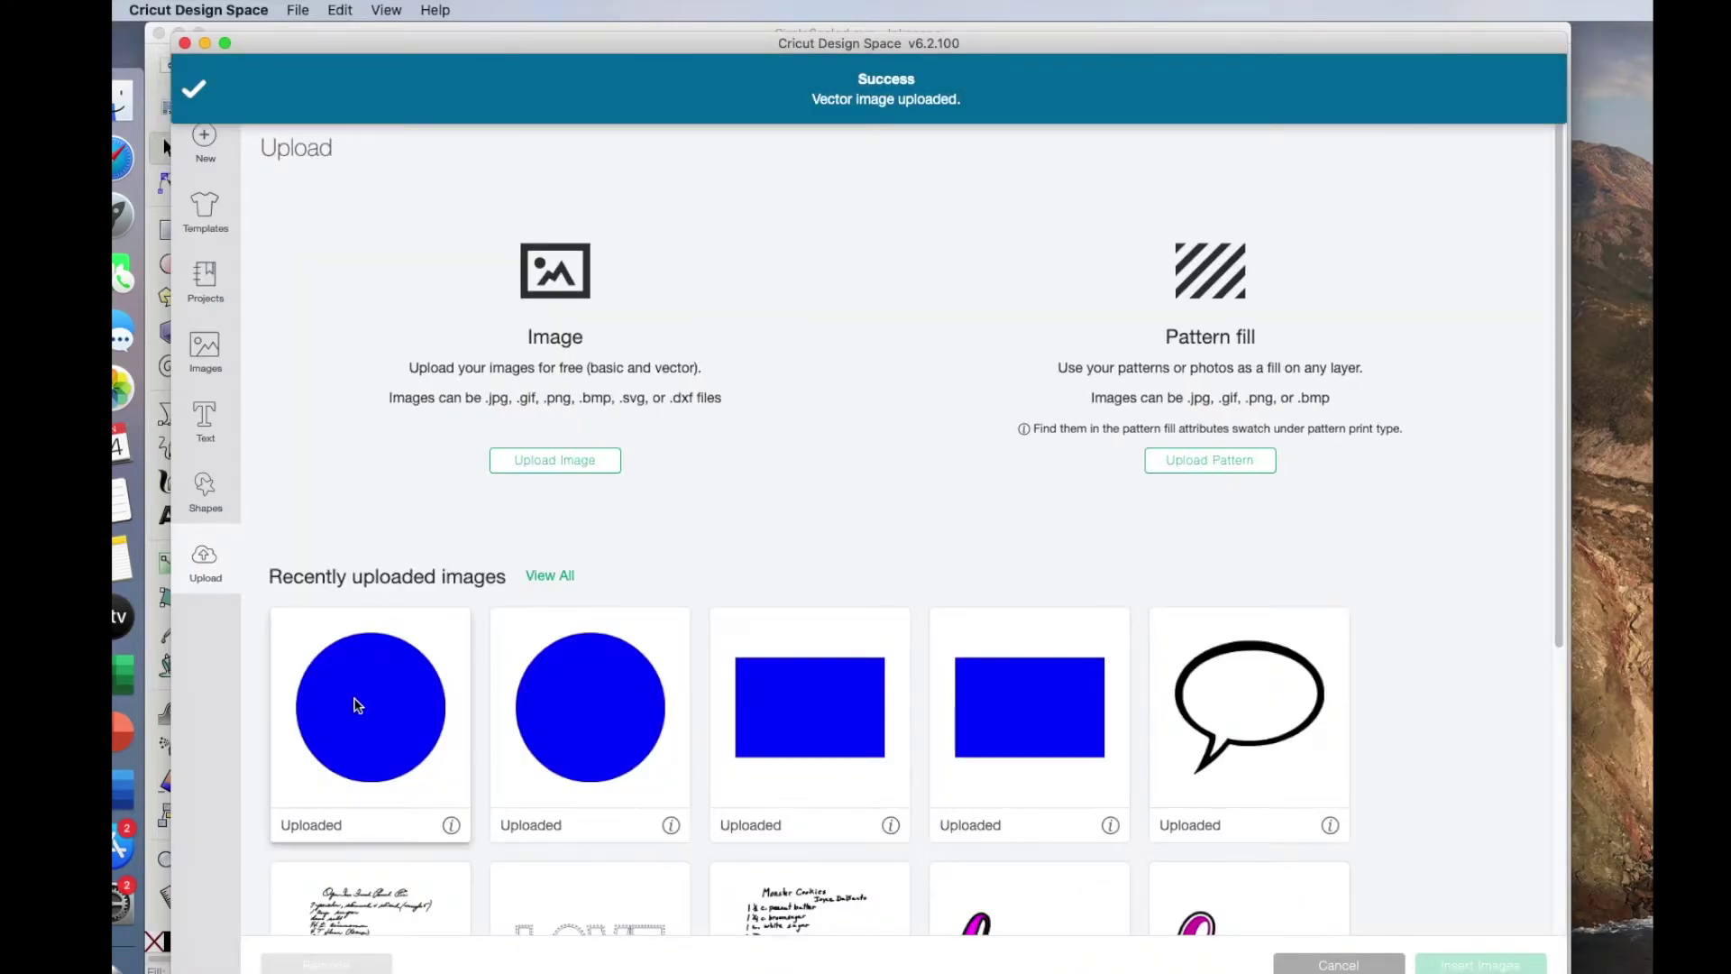
Insert the CircleScaled image onto the canvas at 5 × 5 in
{"action": "left_click", "coordinate": [358, 706]}
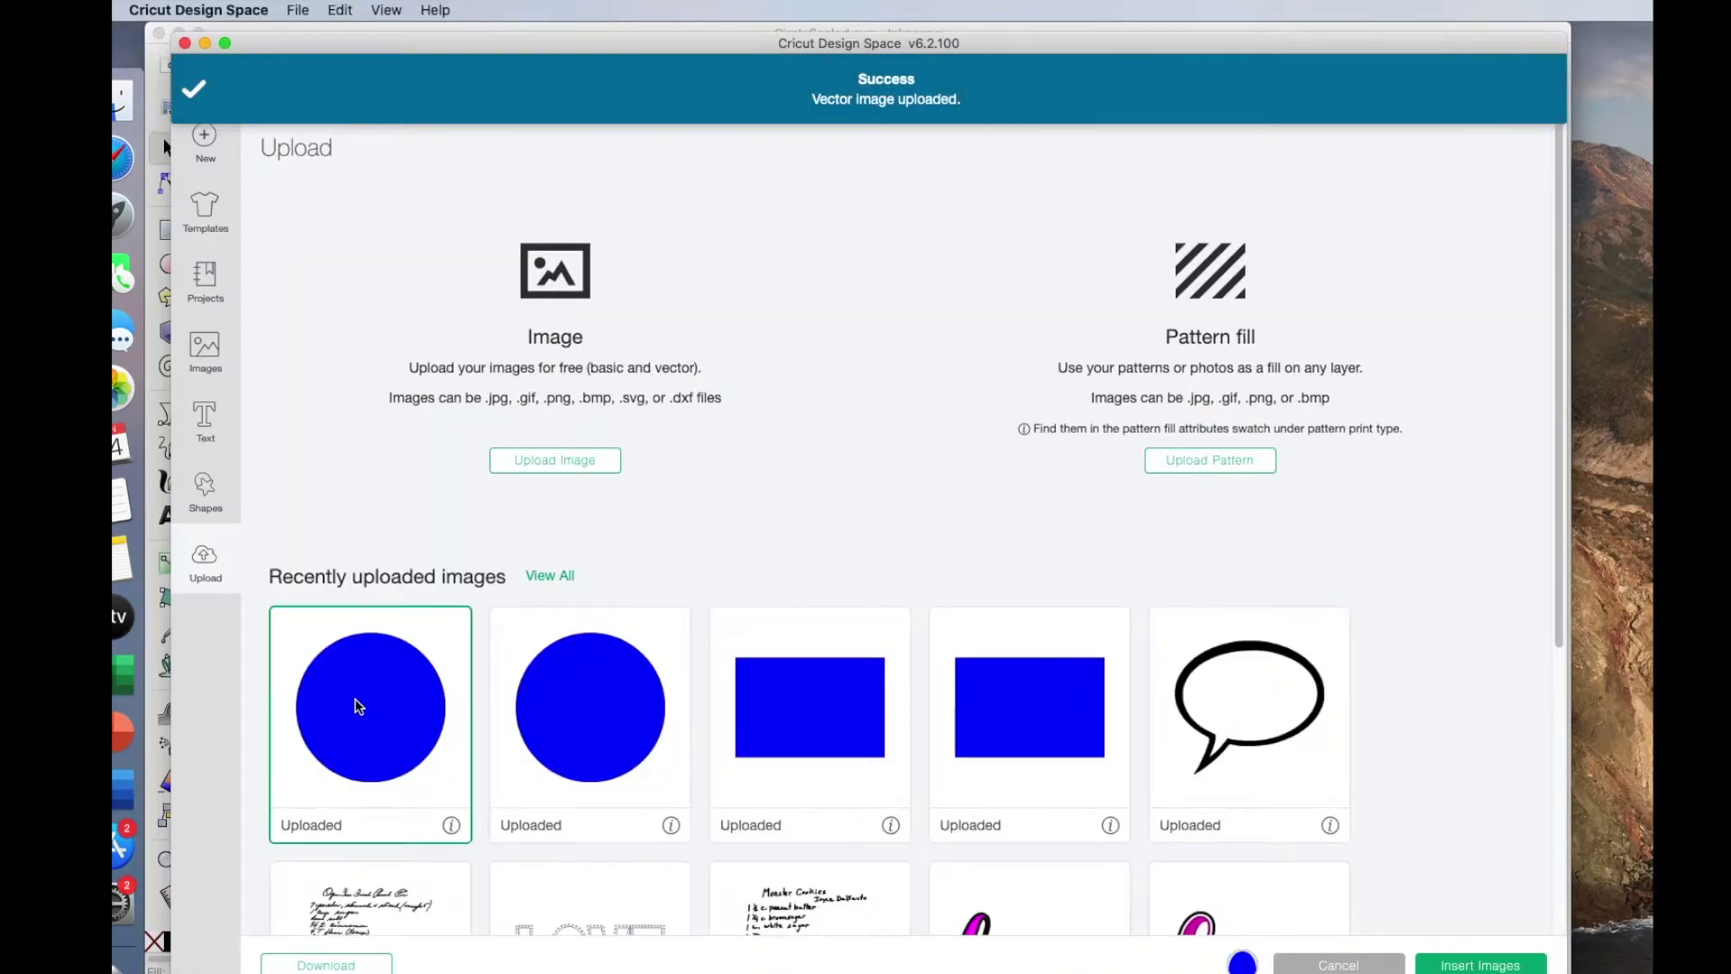
{"action": "left_click", "coordinate": [1464, 965]}
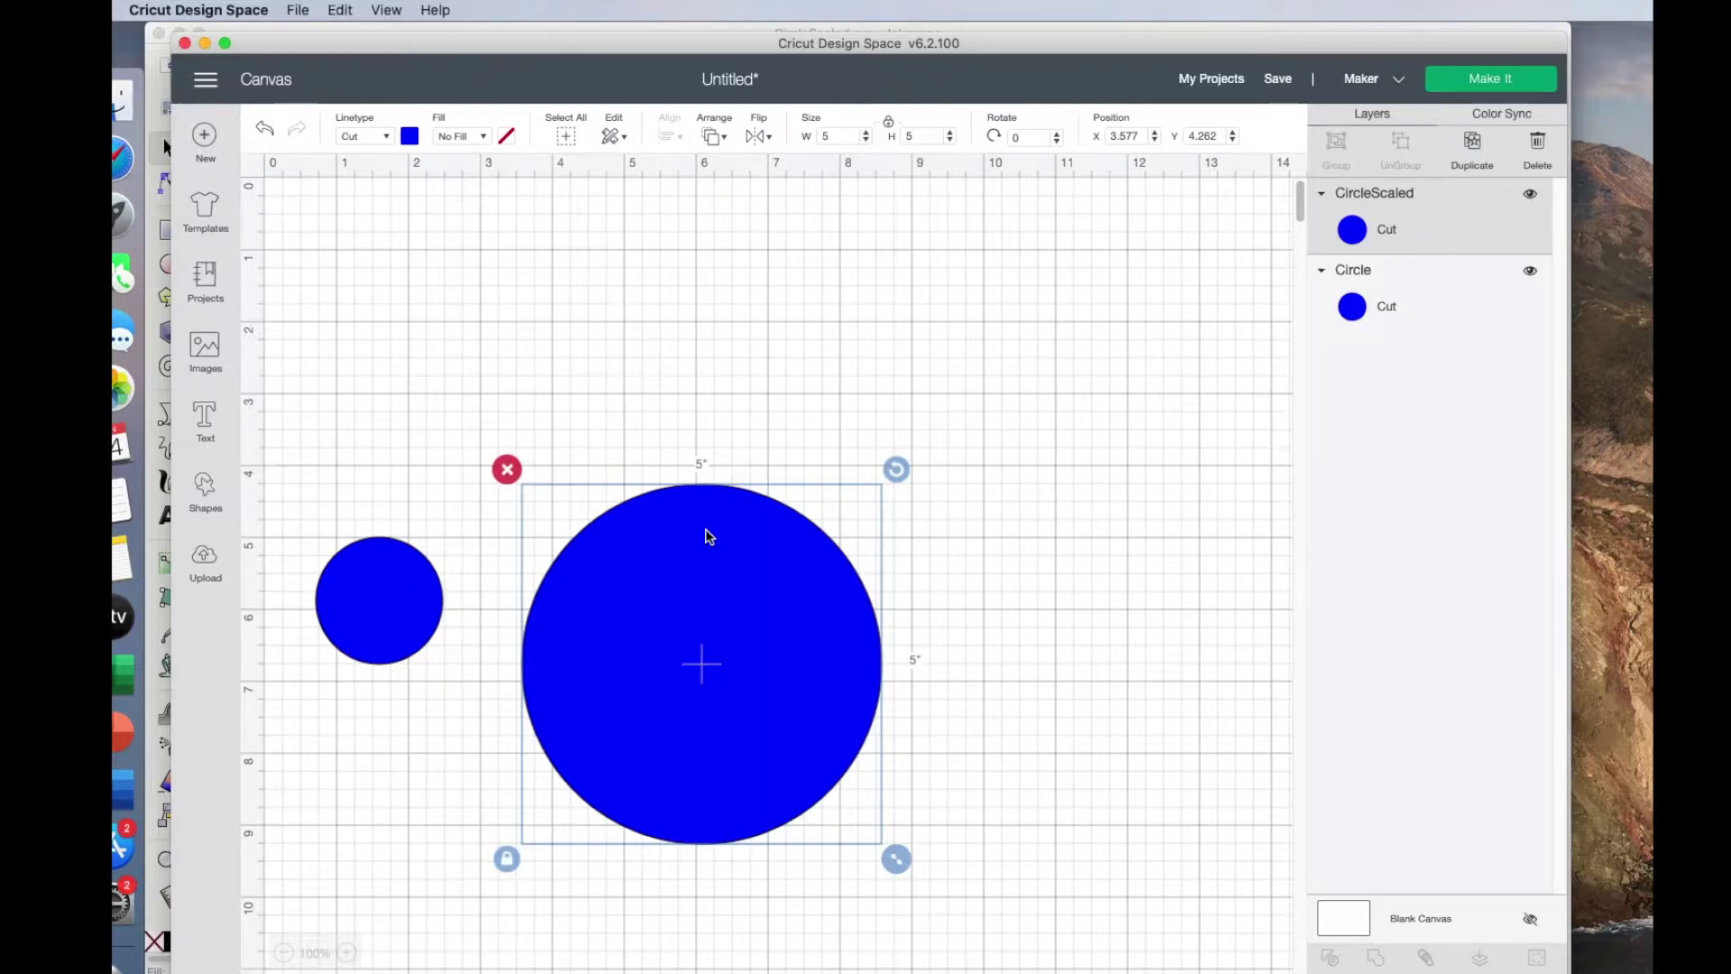
{"action": "left_click", "coordinate": [205, 44]}
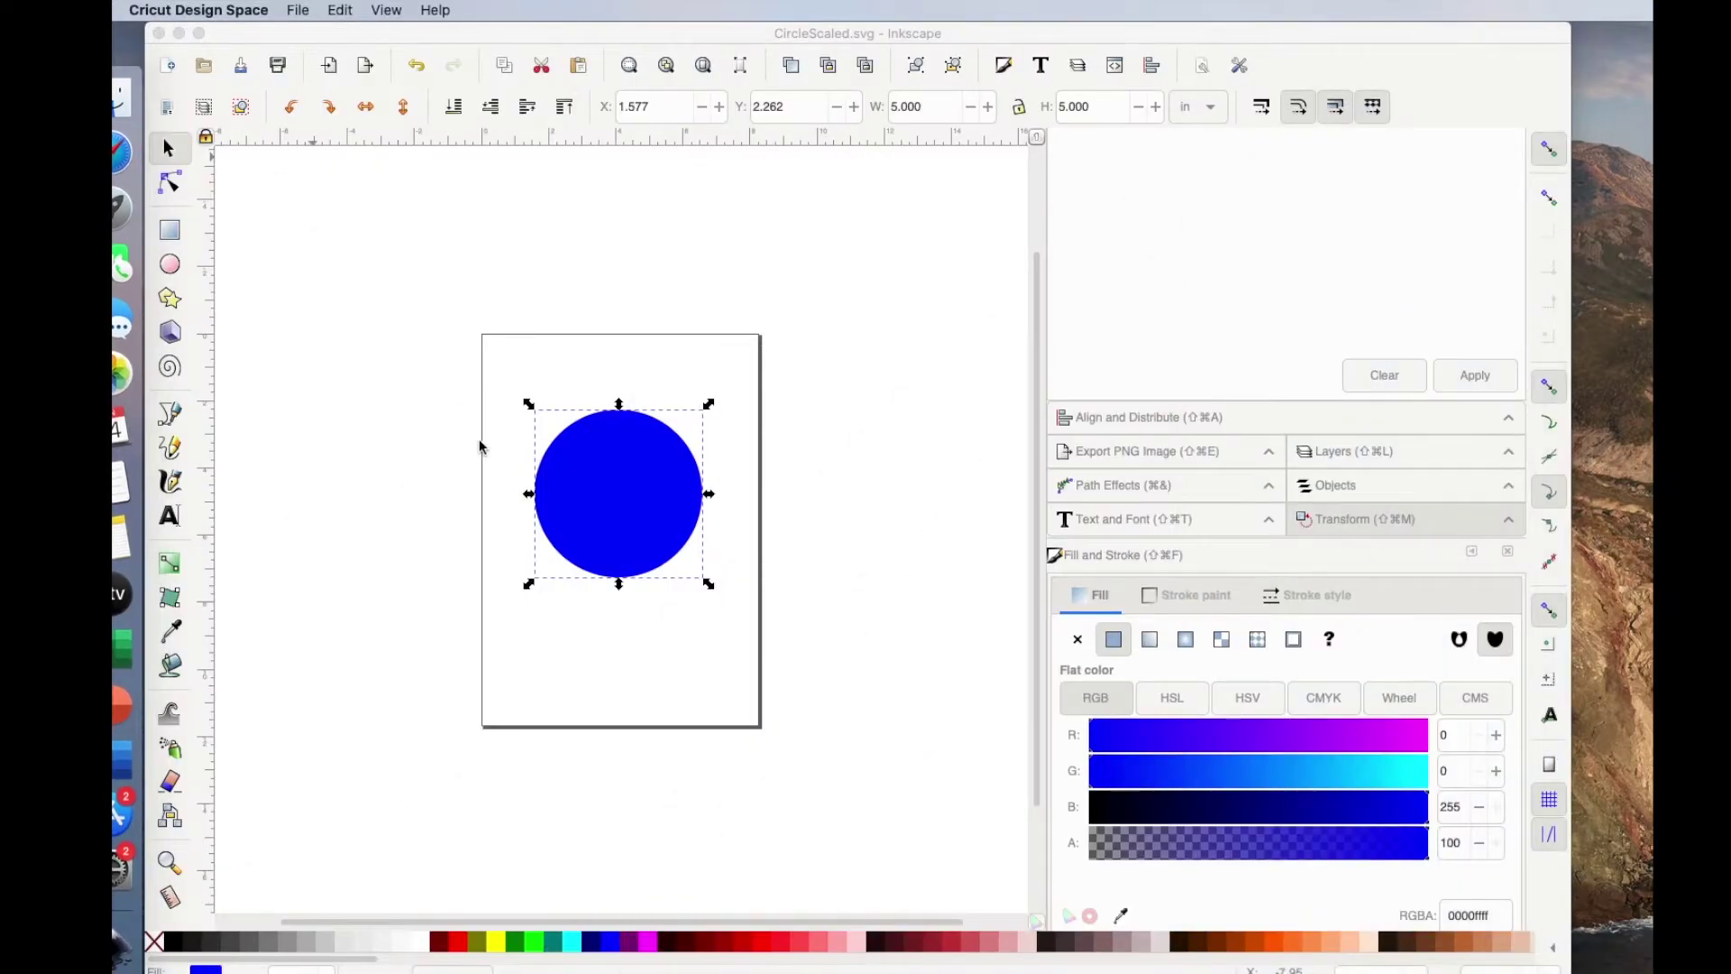
Delete the blue circle and enter page width 12 and height 12 in Document Properties
{"action": "left_click", "coordinate": [620, 496]}
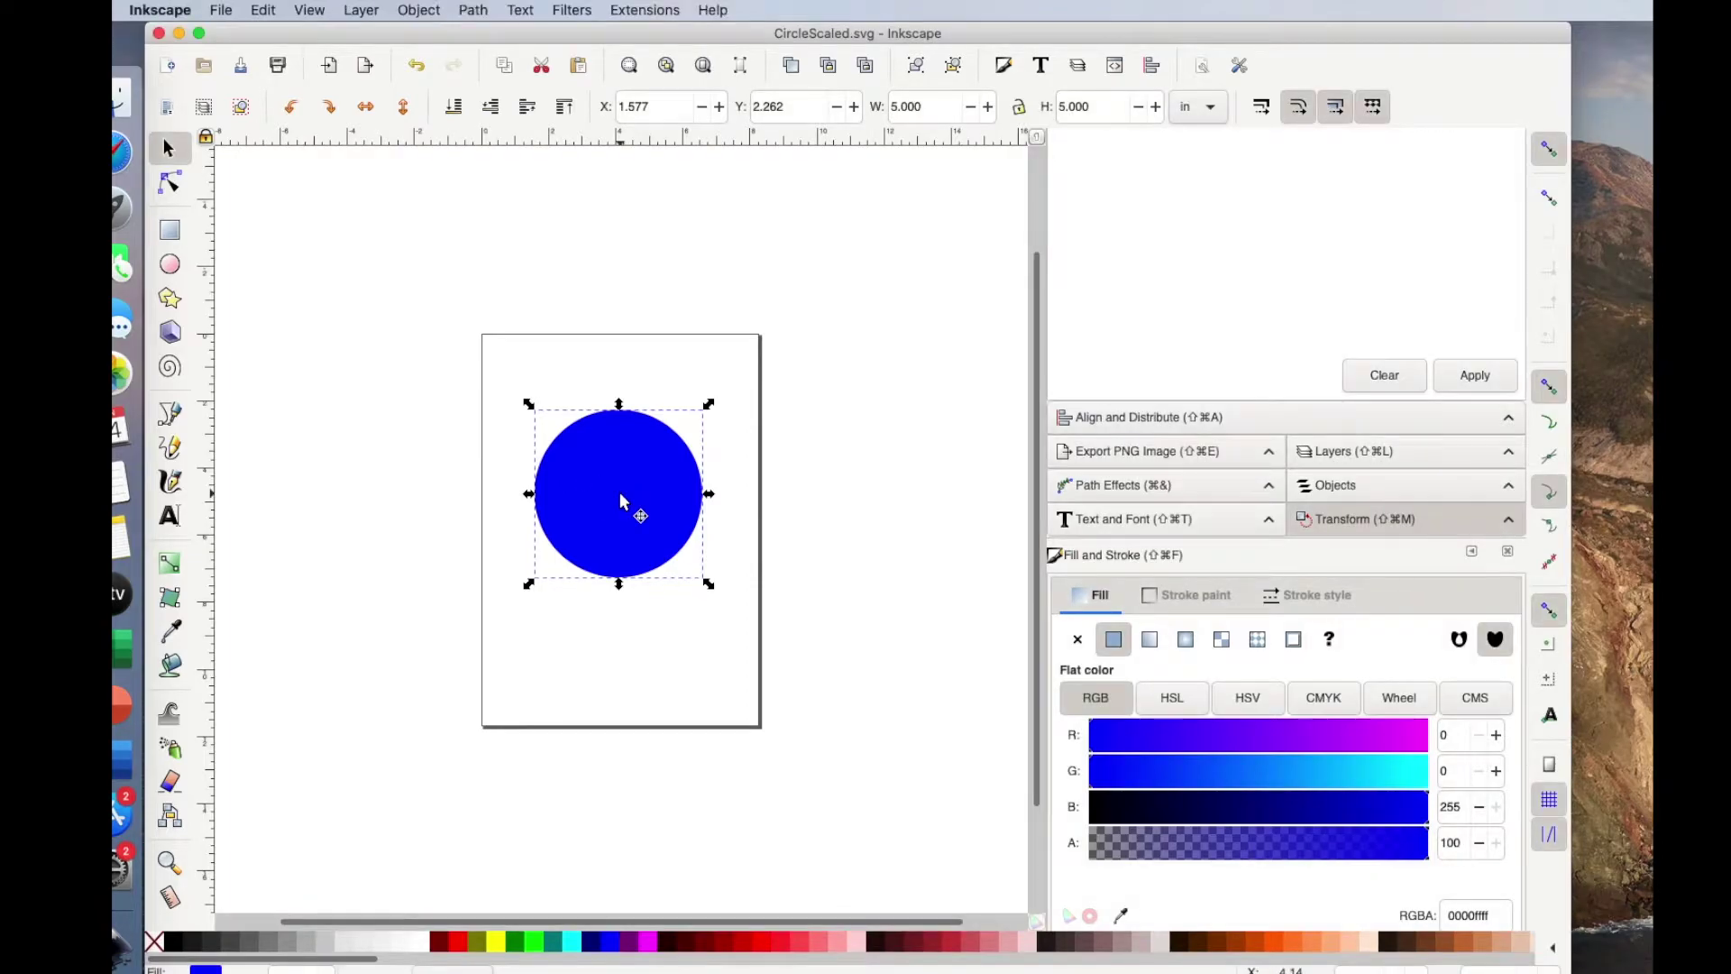
{"action": "key", "text": "Delete"}
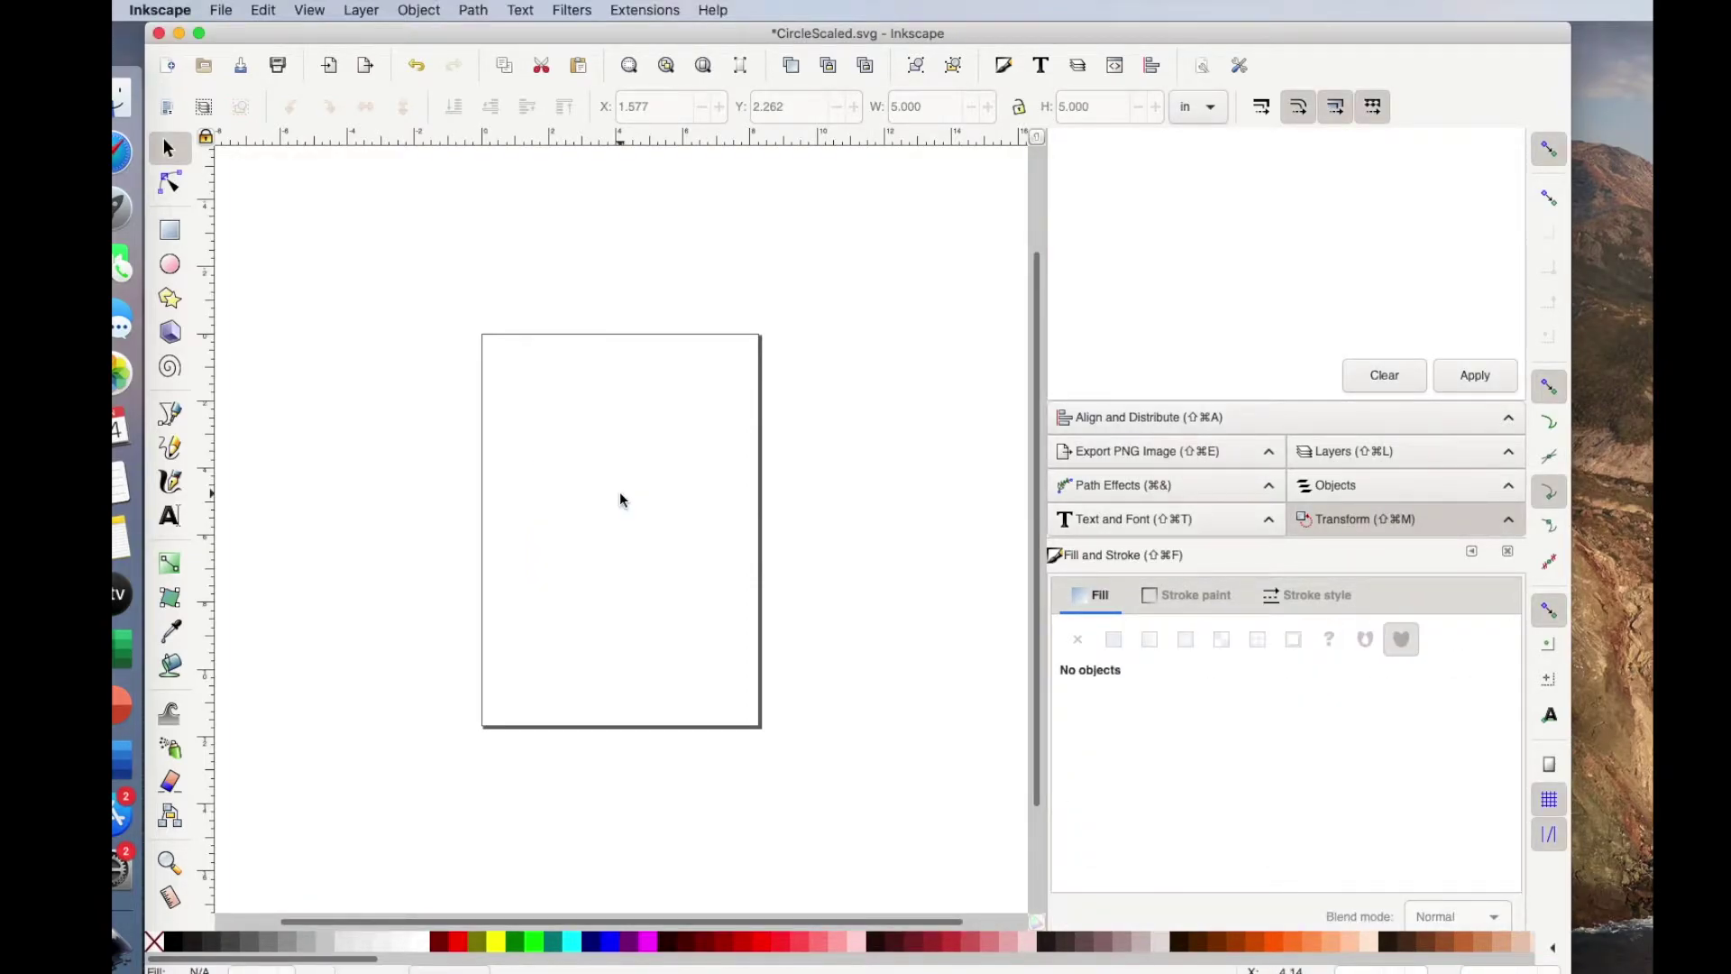
{"action": "left_click", "coordinate": [221, 10]}
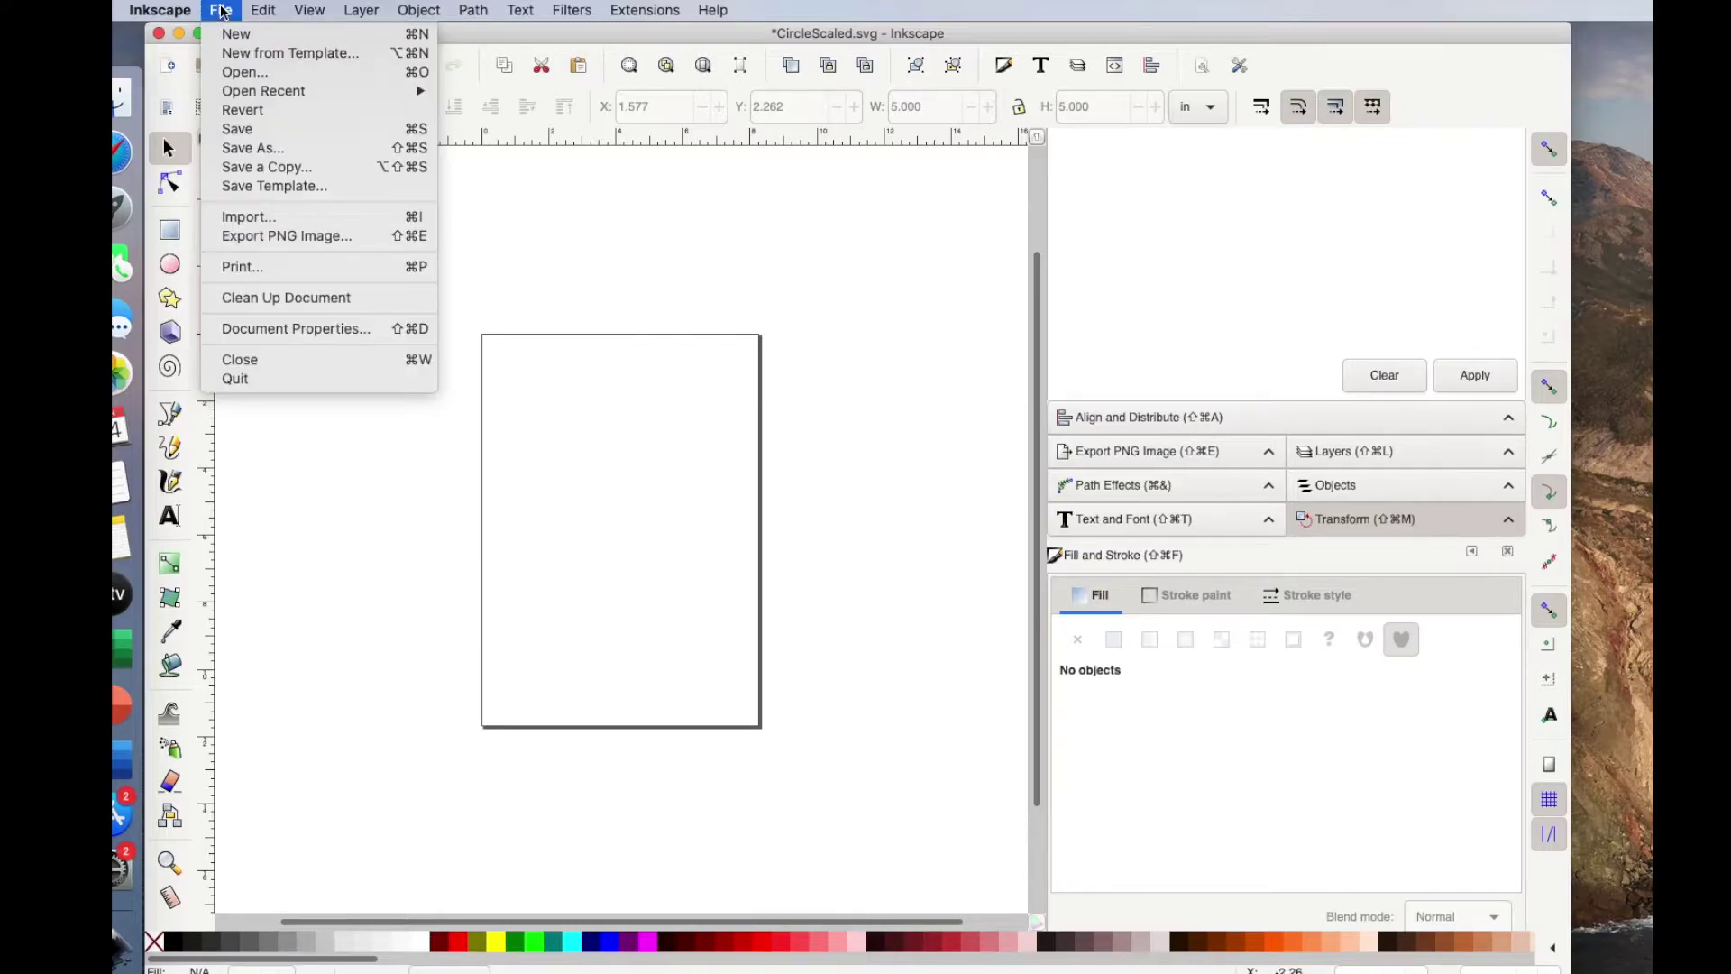
{"action": "left_click", "coordinate": [270, 328]}
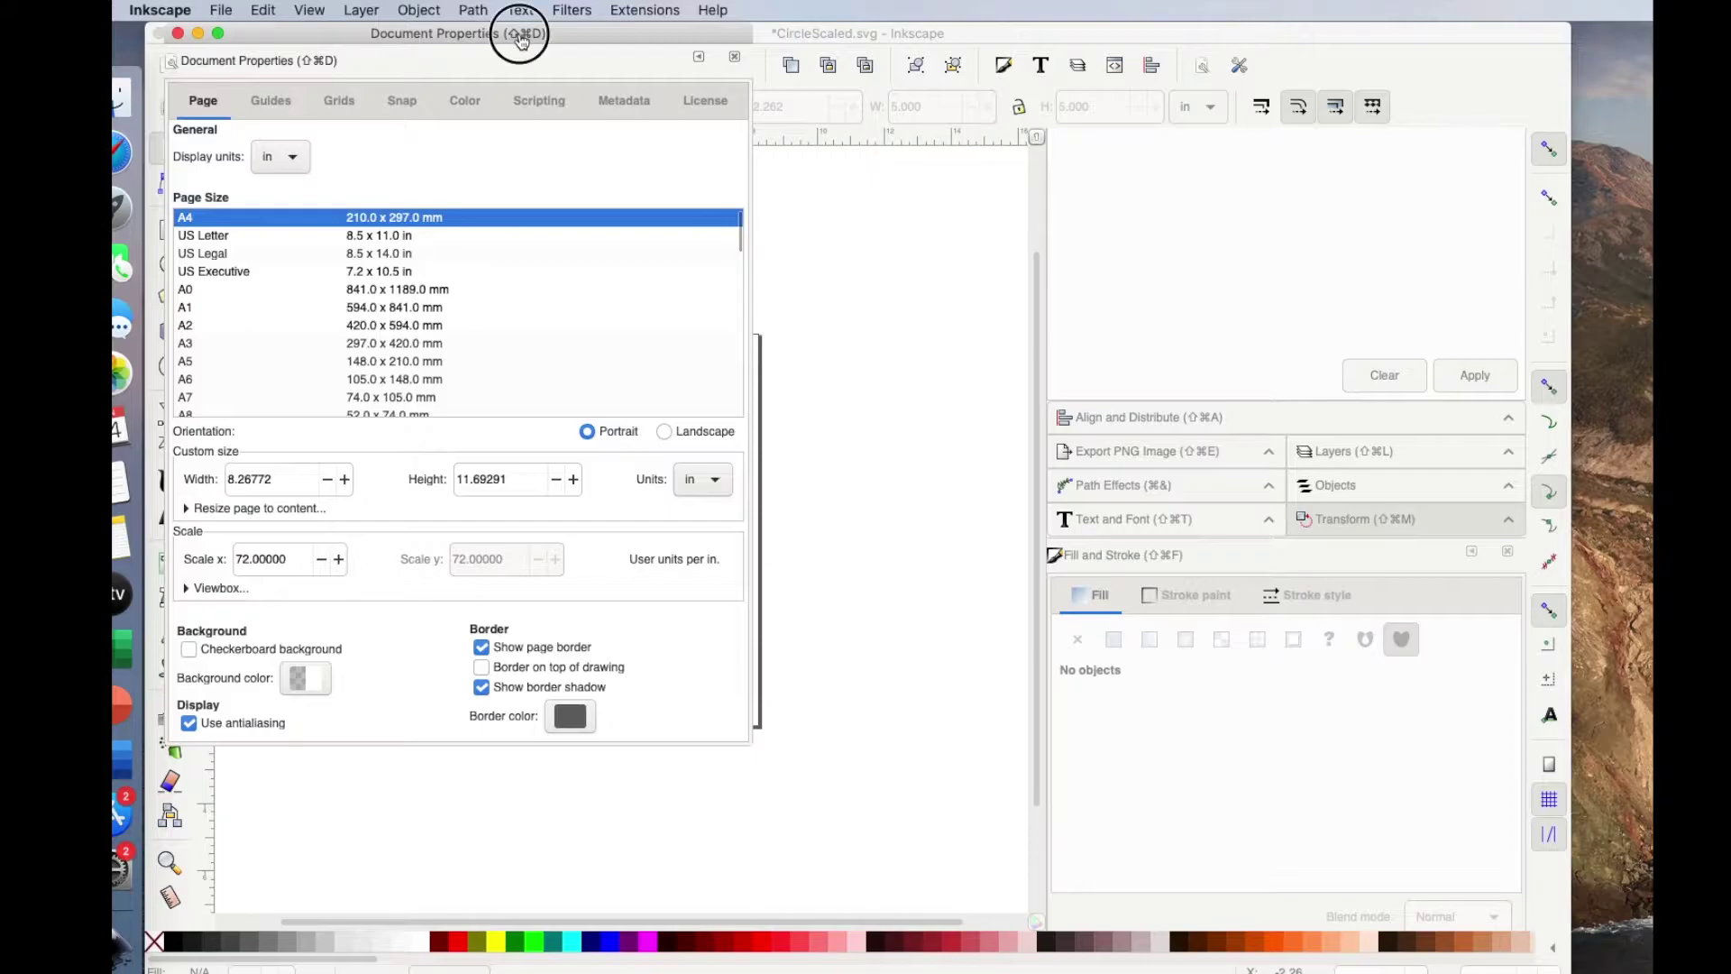
{"action": "left_click_drag", "start_coordinate": [521, 36], "coordinate": [606, 40]}
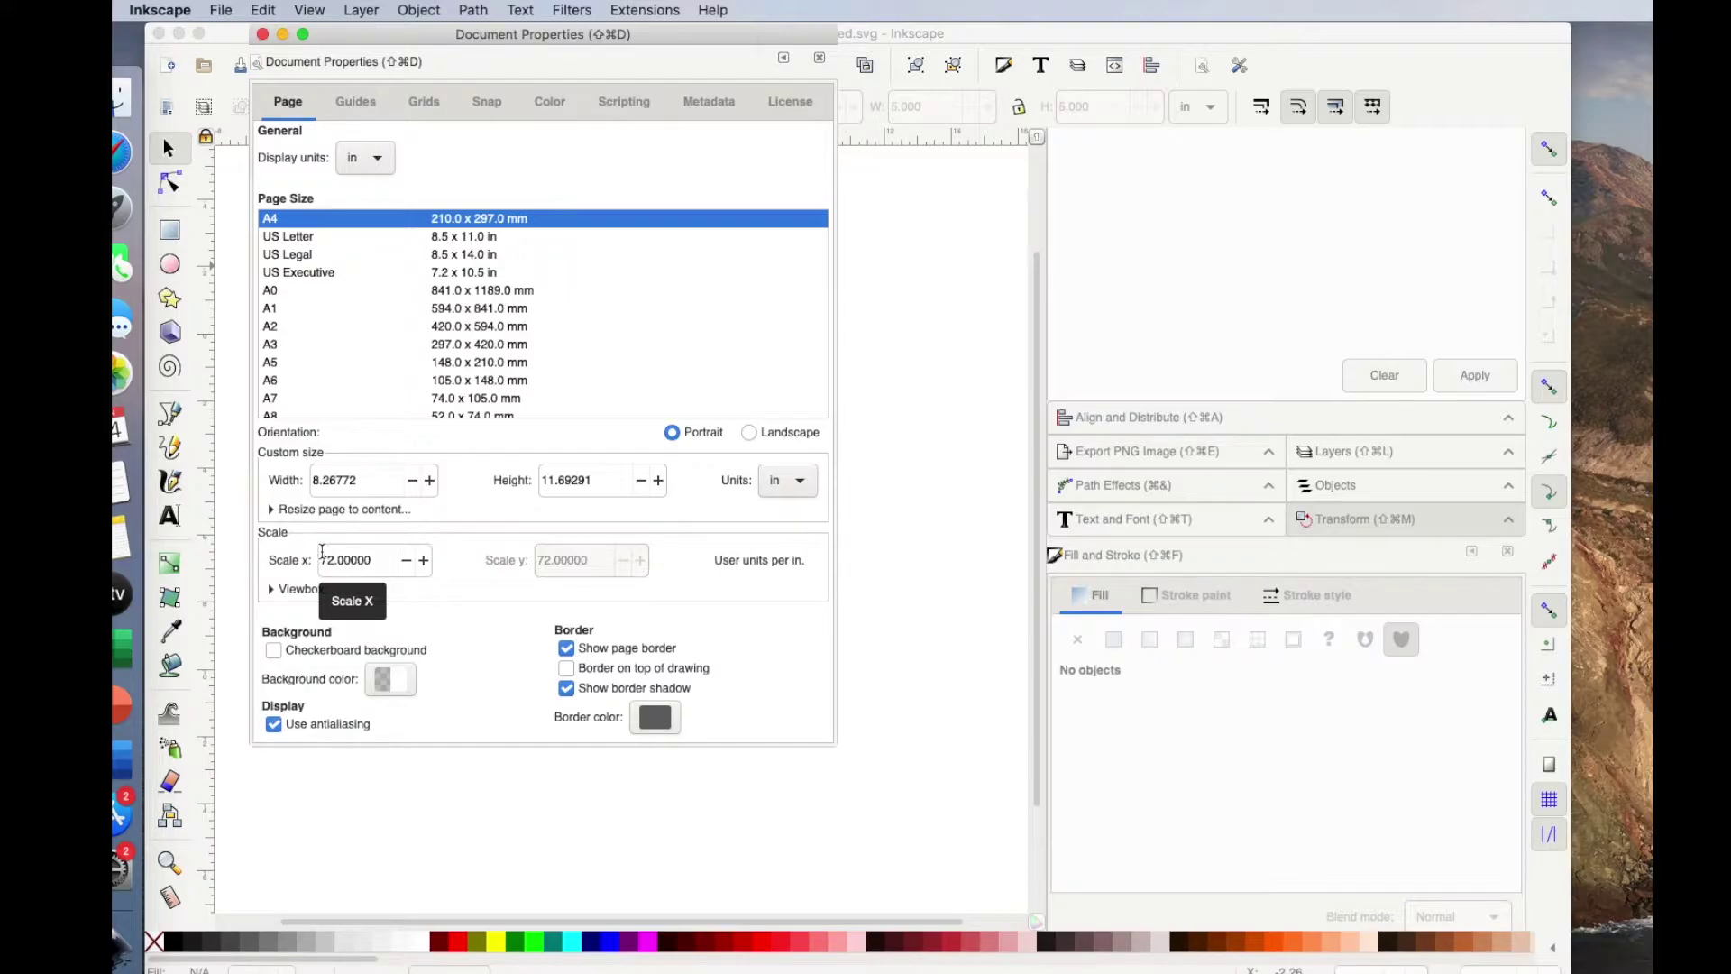
{"action": "double_click", "coordinate": [337, 470]}
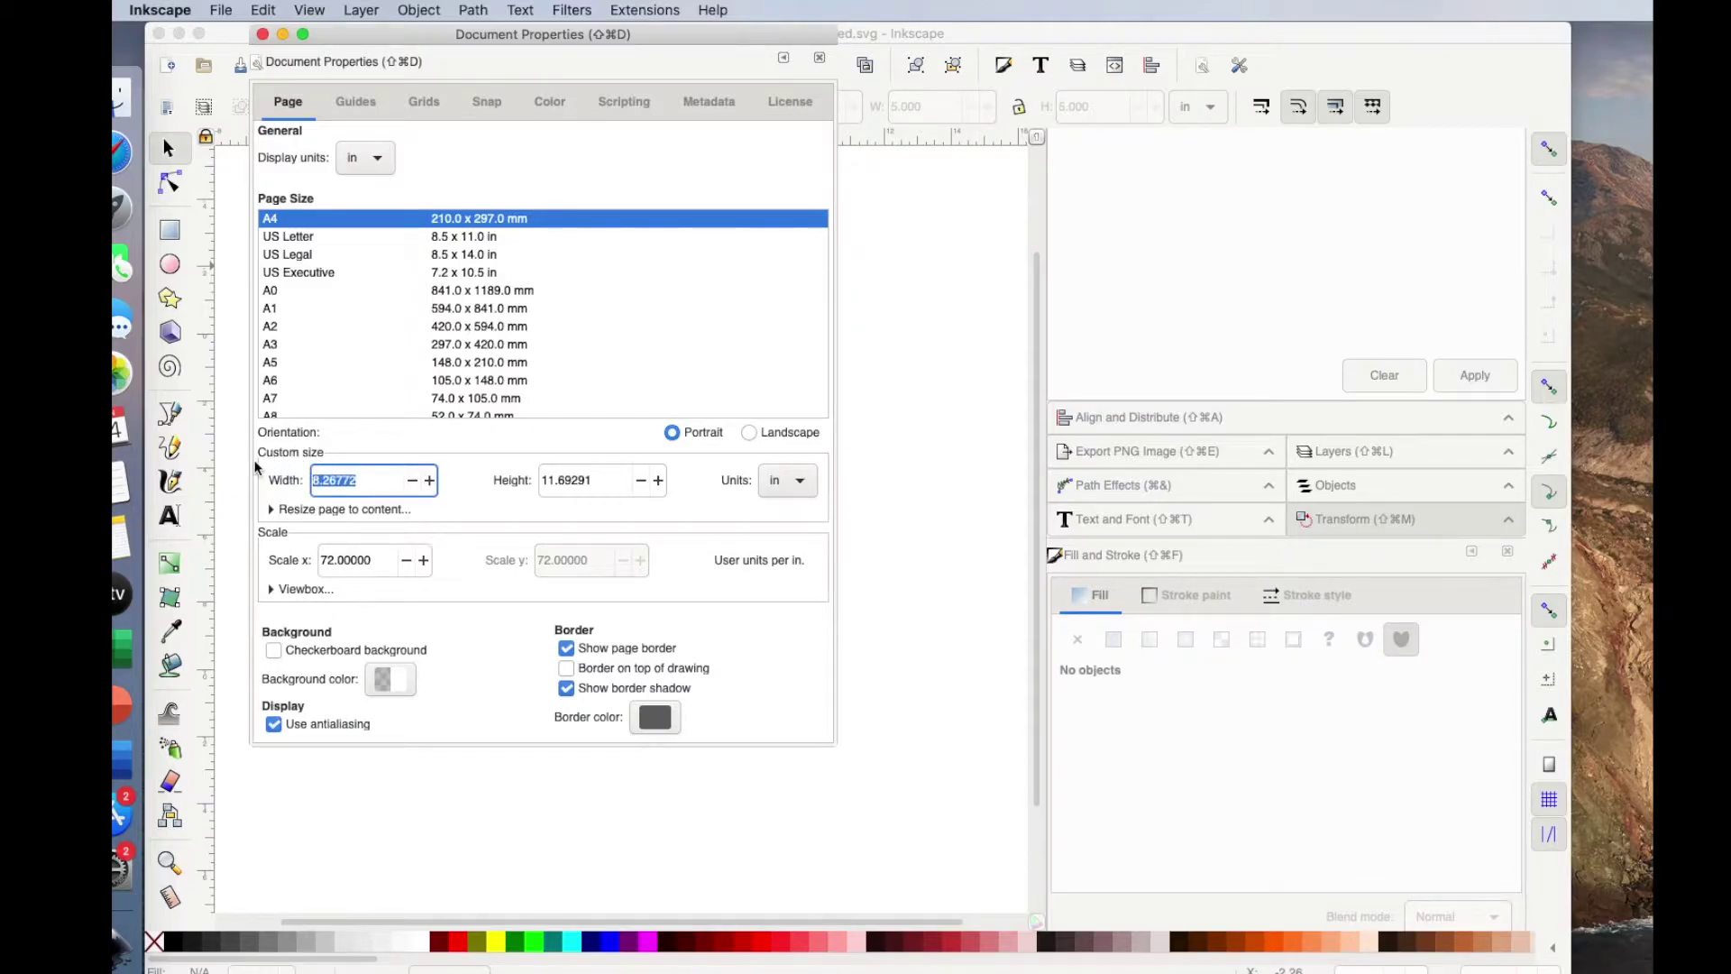
{"action": "type", "text": "12"}
{"action": "key", "text": "Tab"}
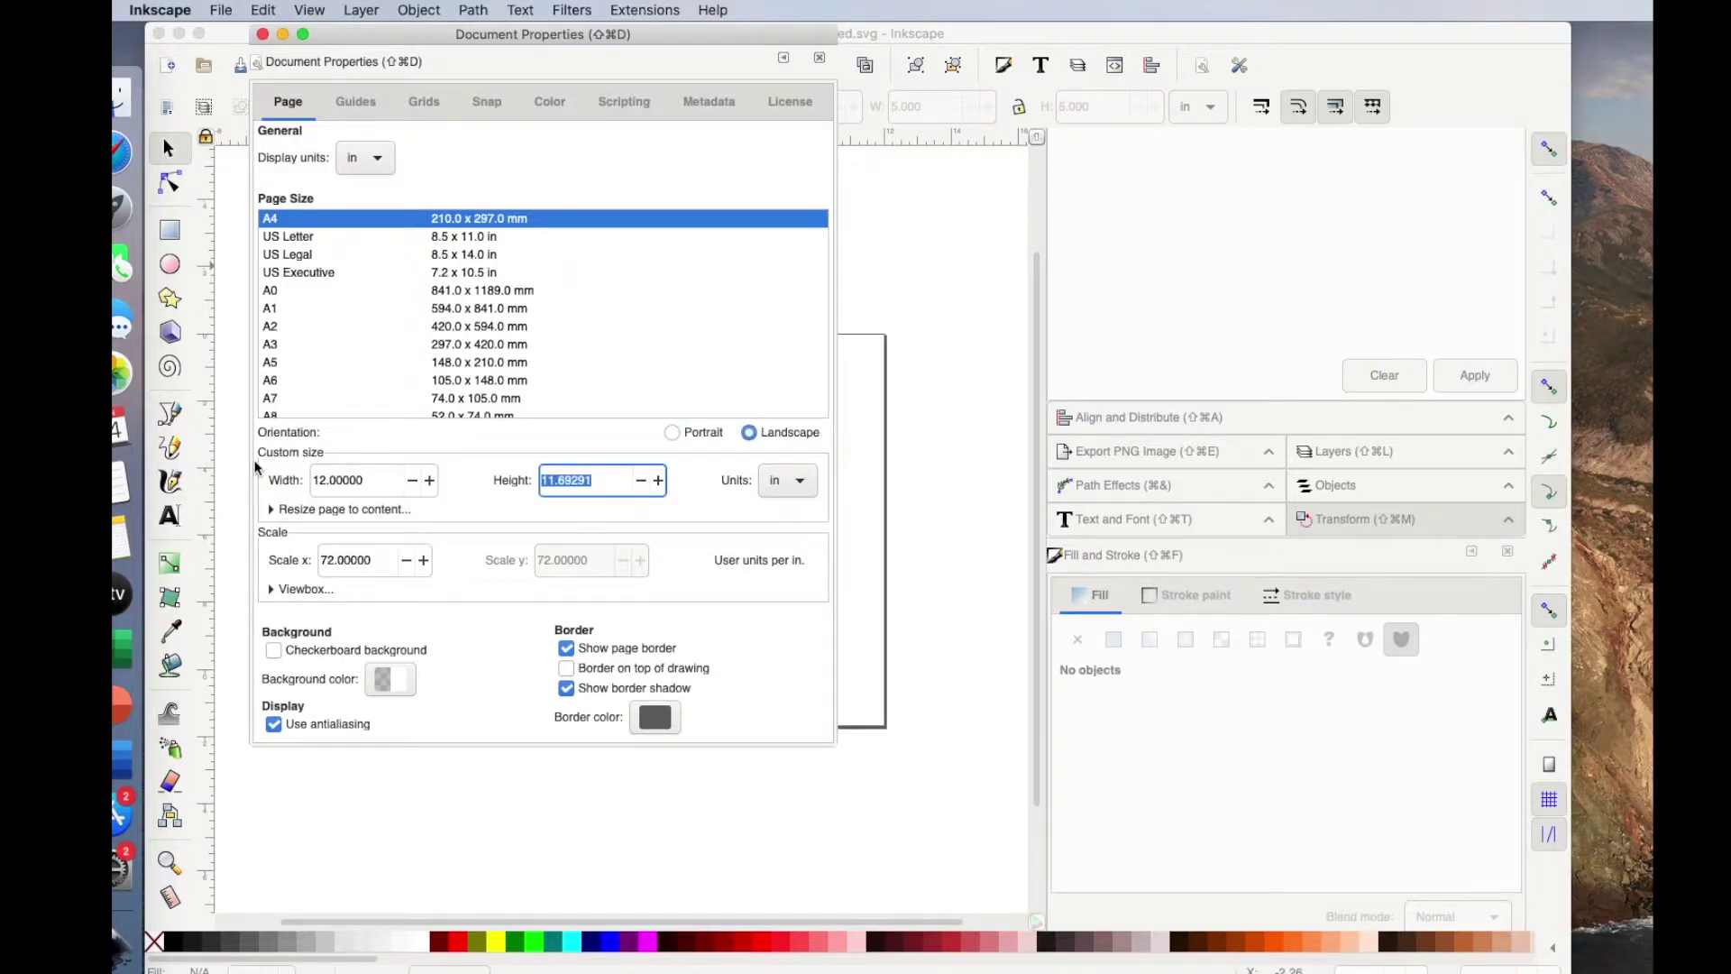
{"action": "type", "text": "12"}
{"action": "key", "text": "Return"}
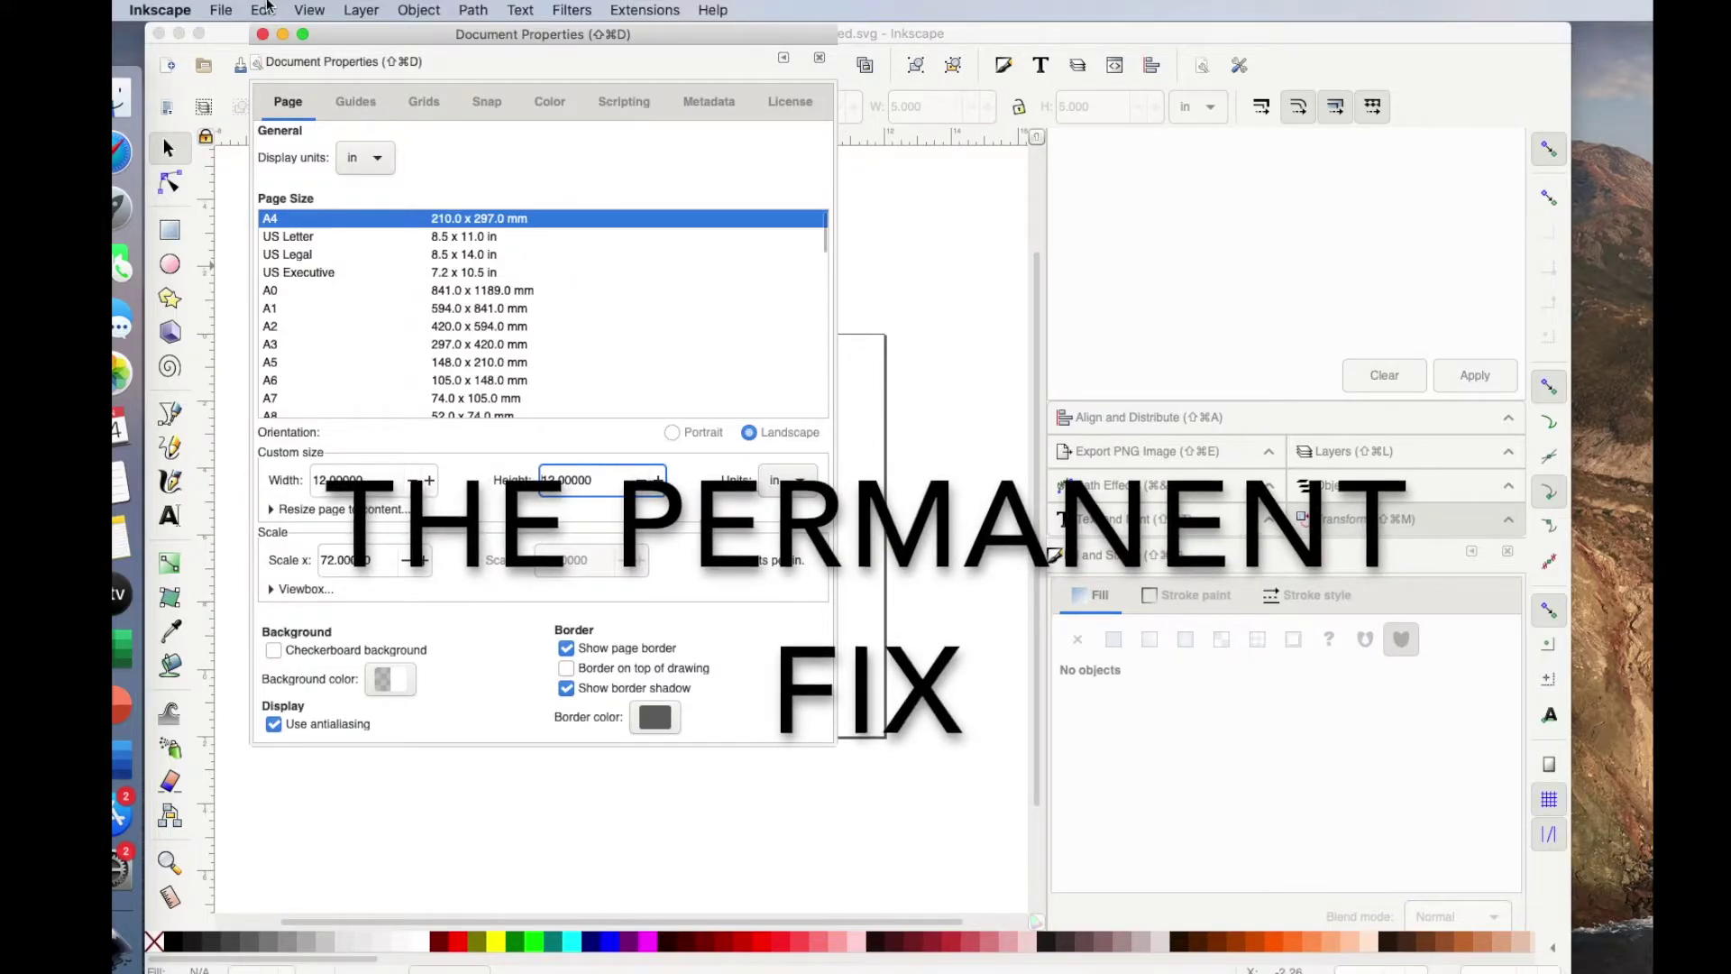
Save the blank 12×12 in document as default.svg
{"action": "left_click", "coordinate": [222, 11]}
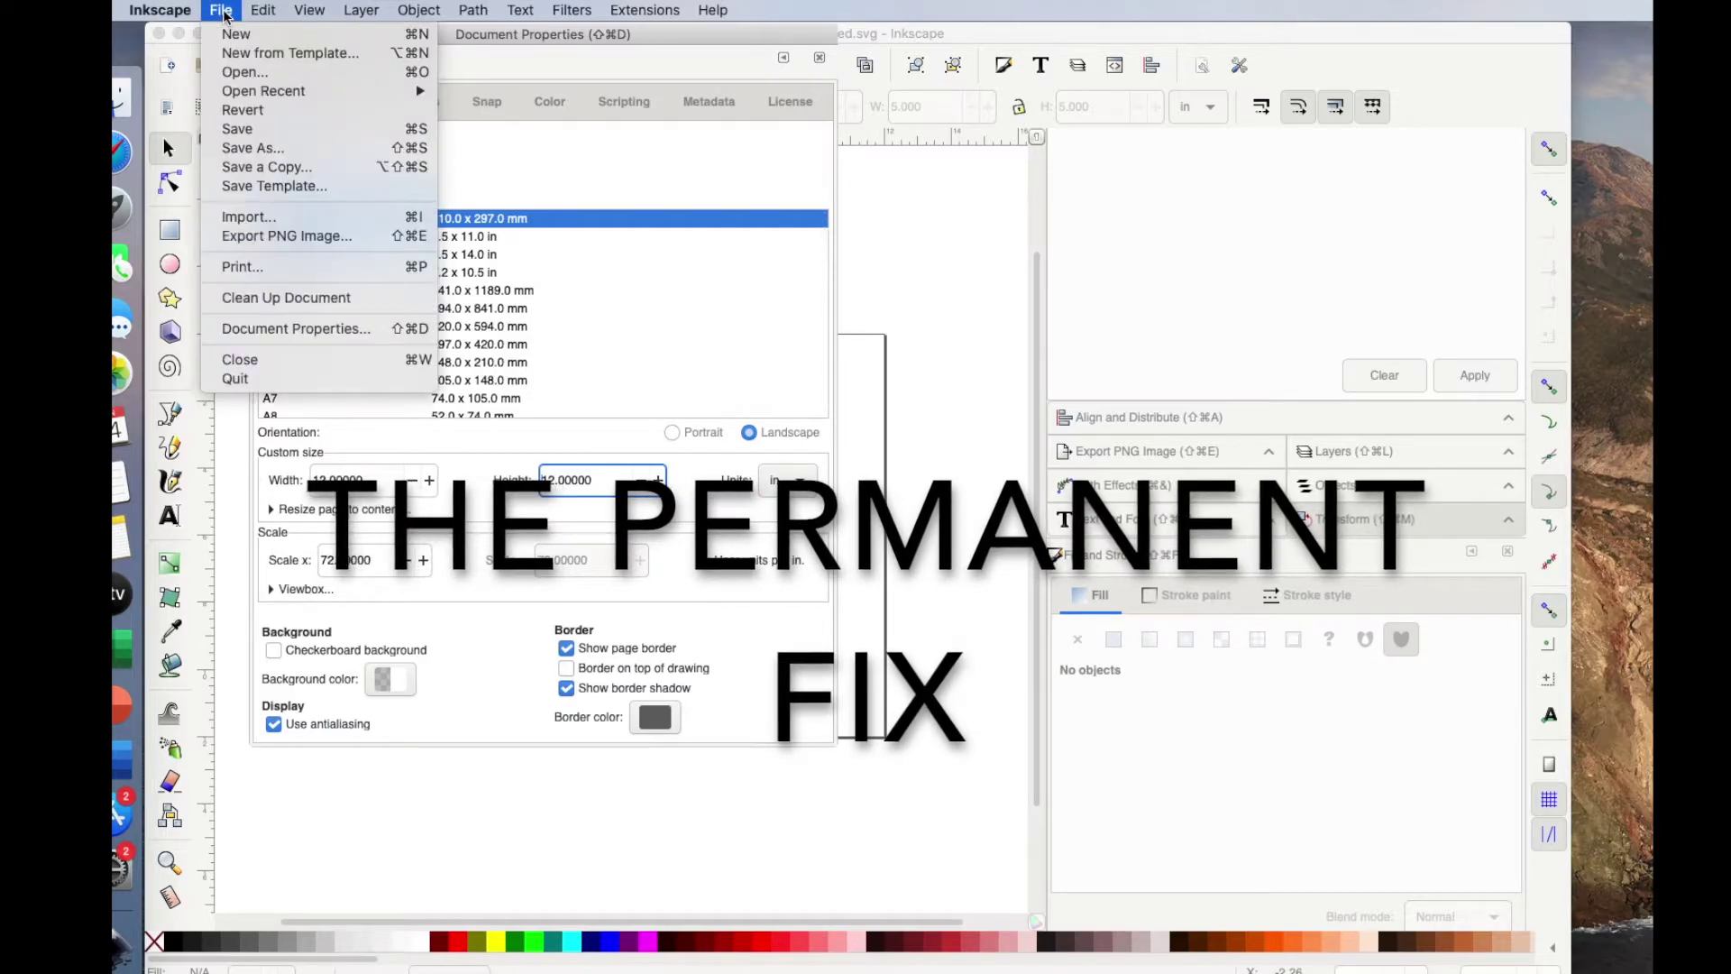
{"action": "left_click", "coordinate": [234, 150]}
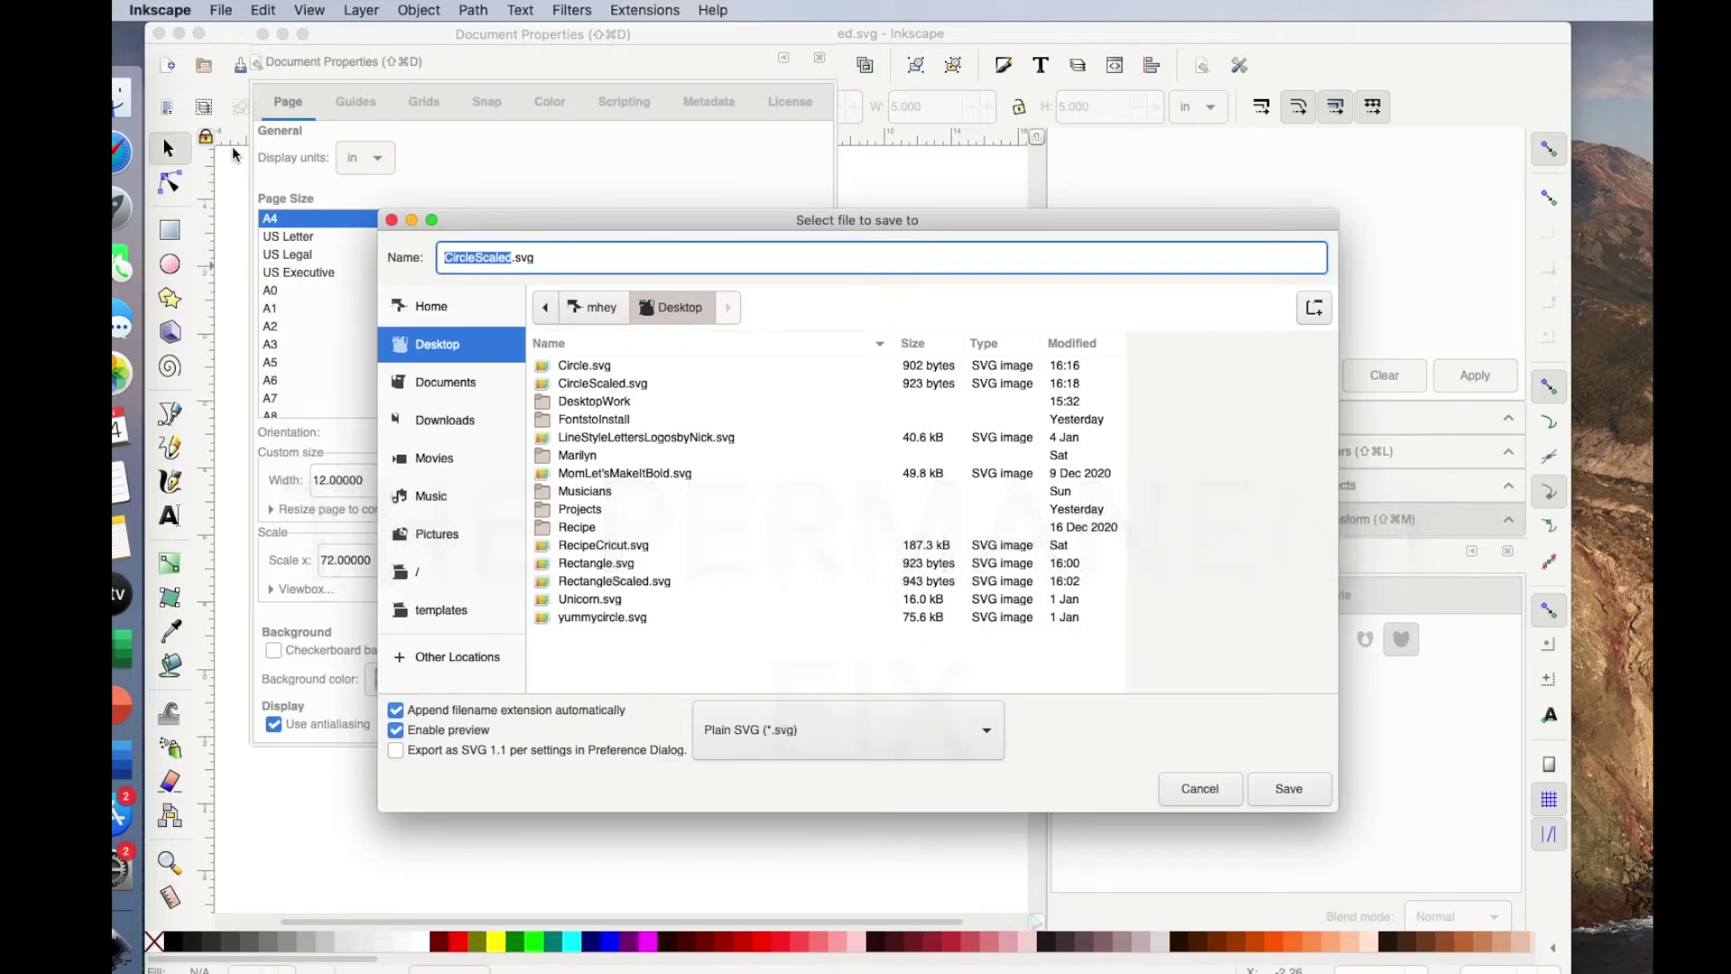
{"action": "type", "text": "default"}
{"action": "left_click", "coordinate": [1292, 790]}
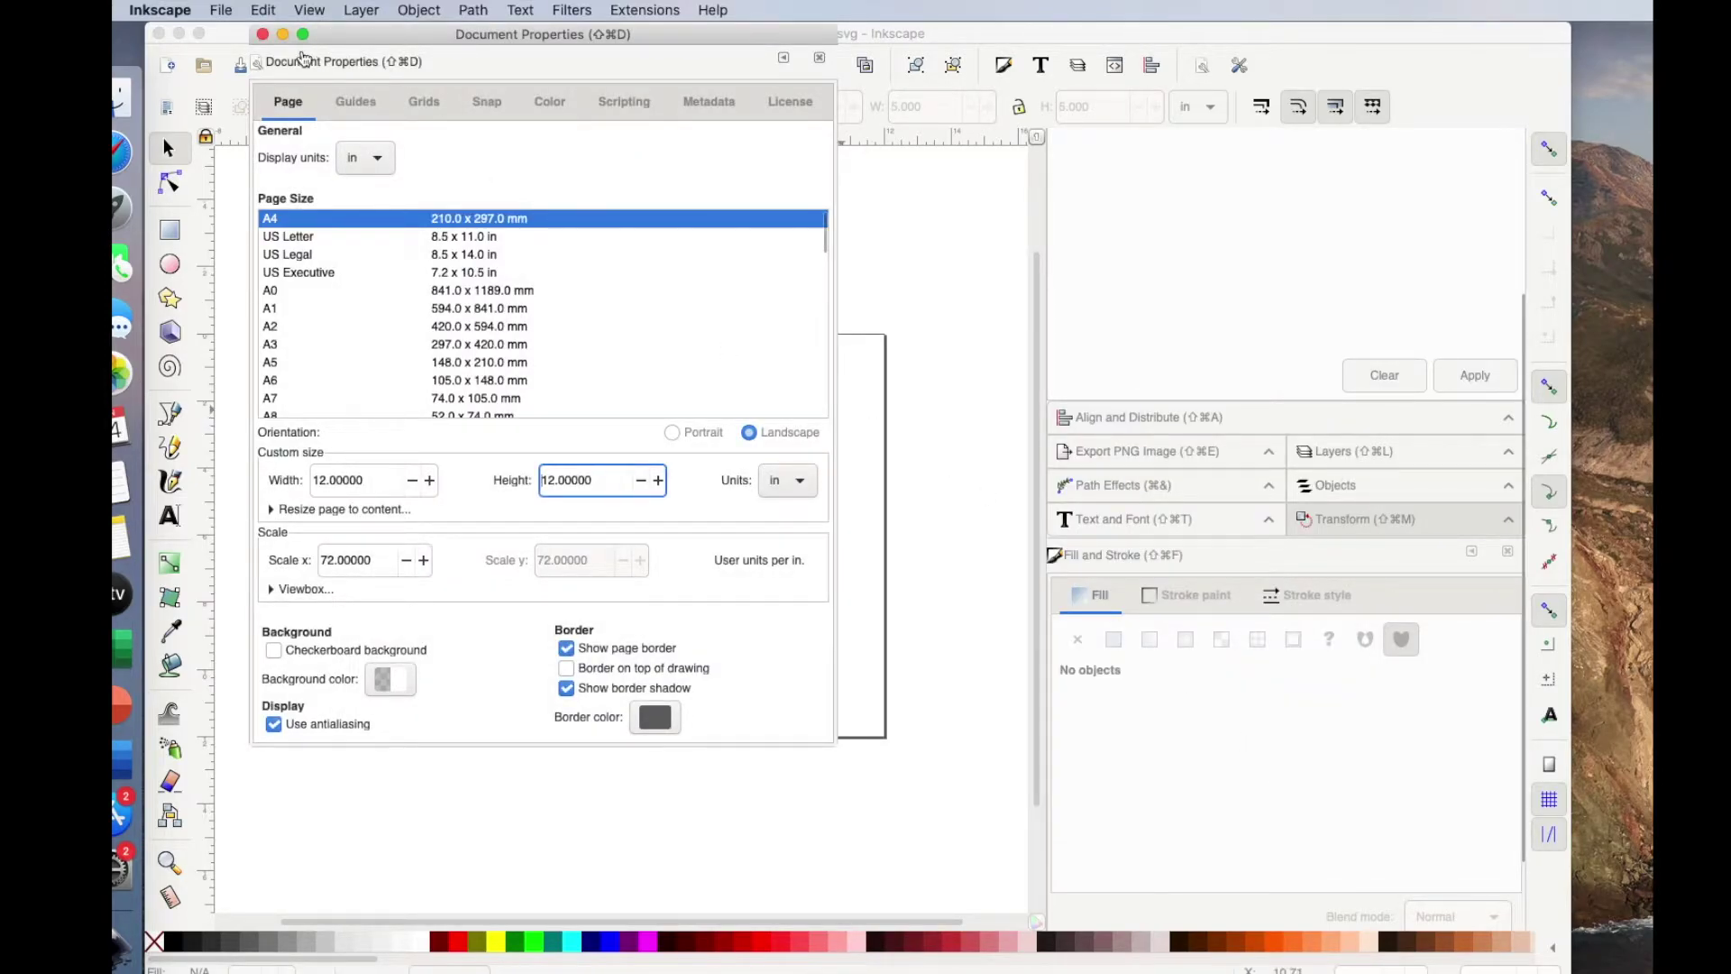
Close Document Properties and the document without converting to Inkscape SVG
{"action": "left_click", "coordinate": [262, 33]}
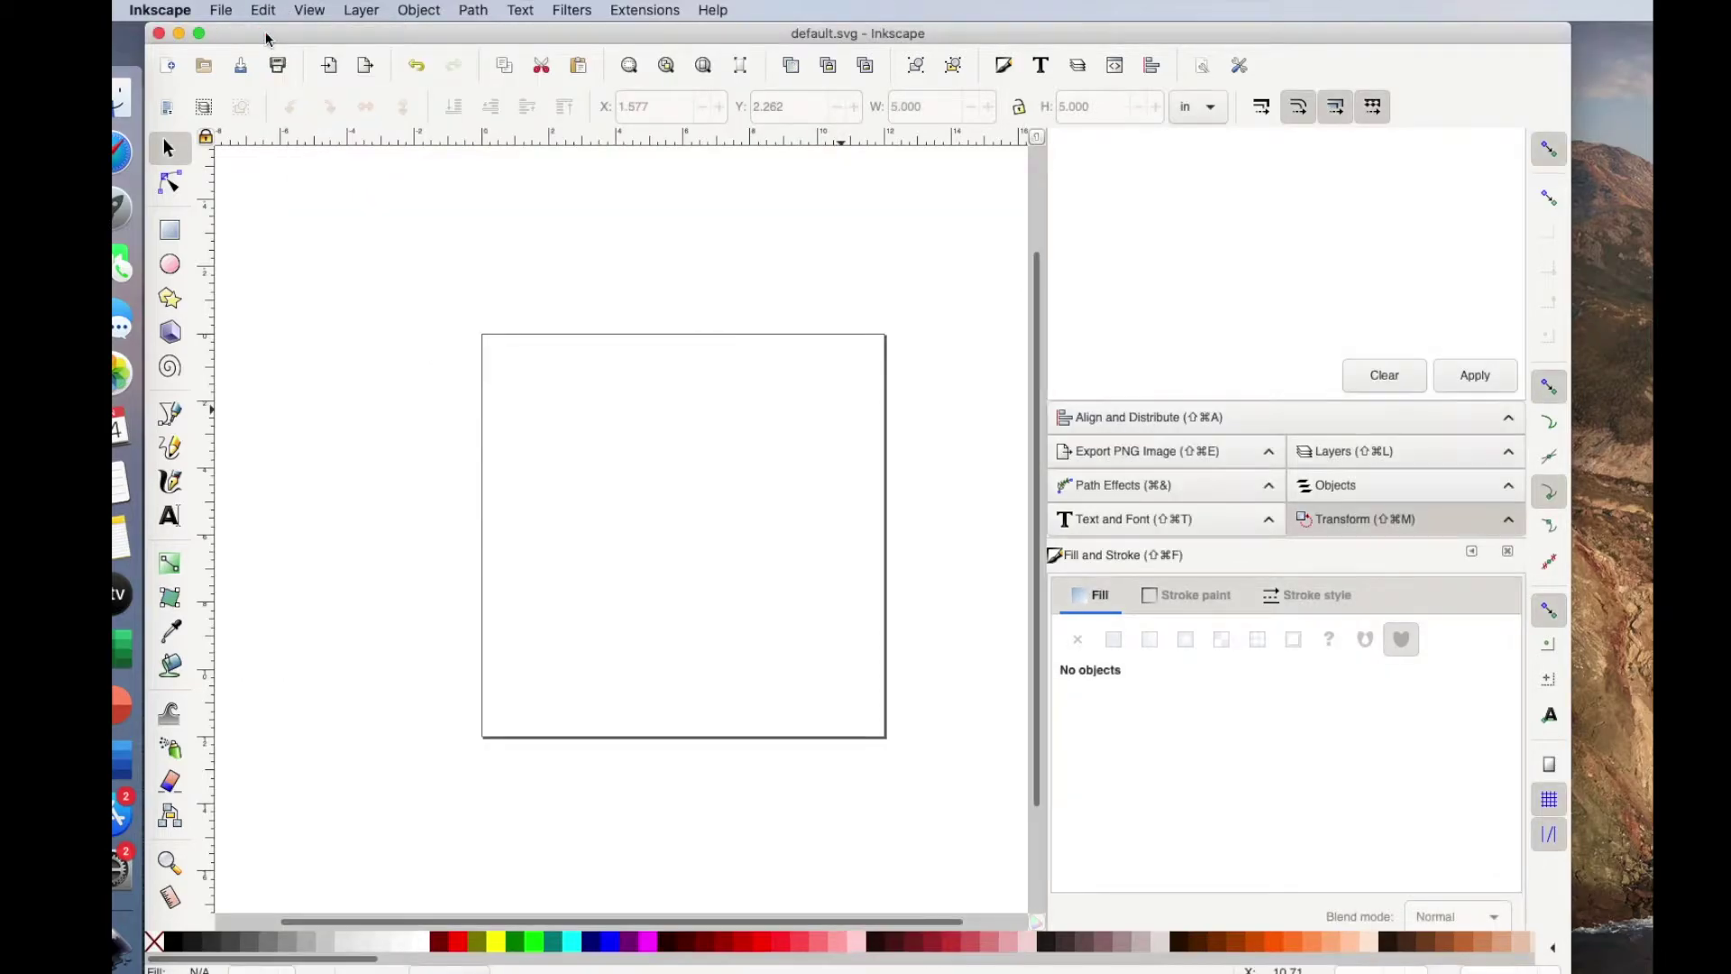
{"action": "left_click", "coordinate": [159, 34]}
{"action": "left_click", "coordinate": [688, 565]}
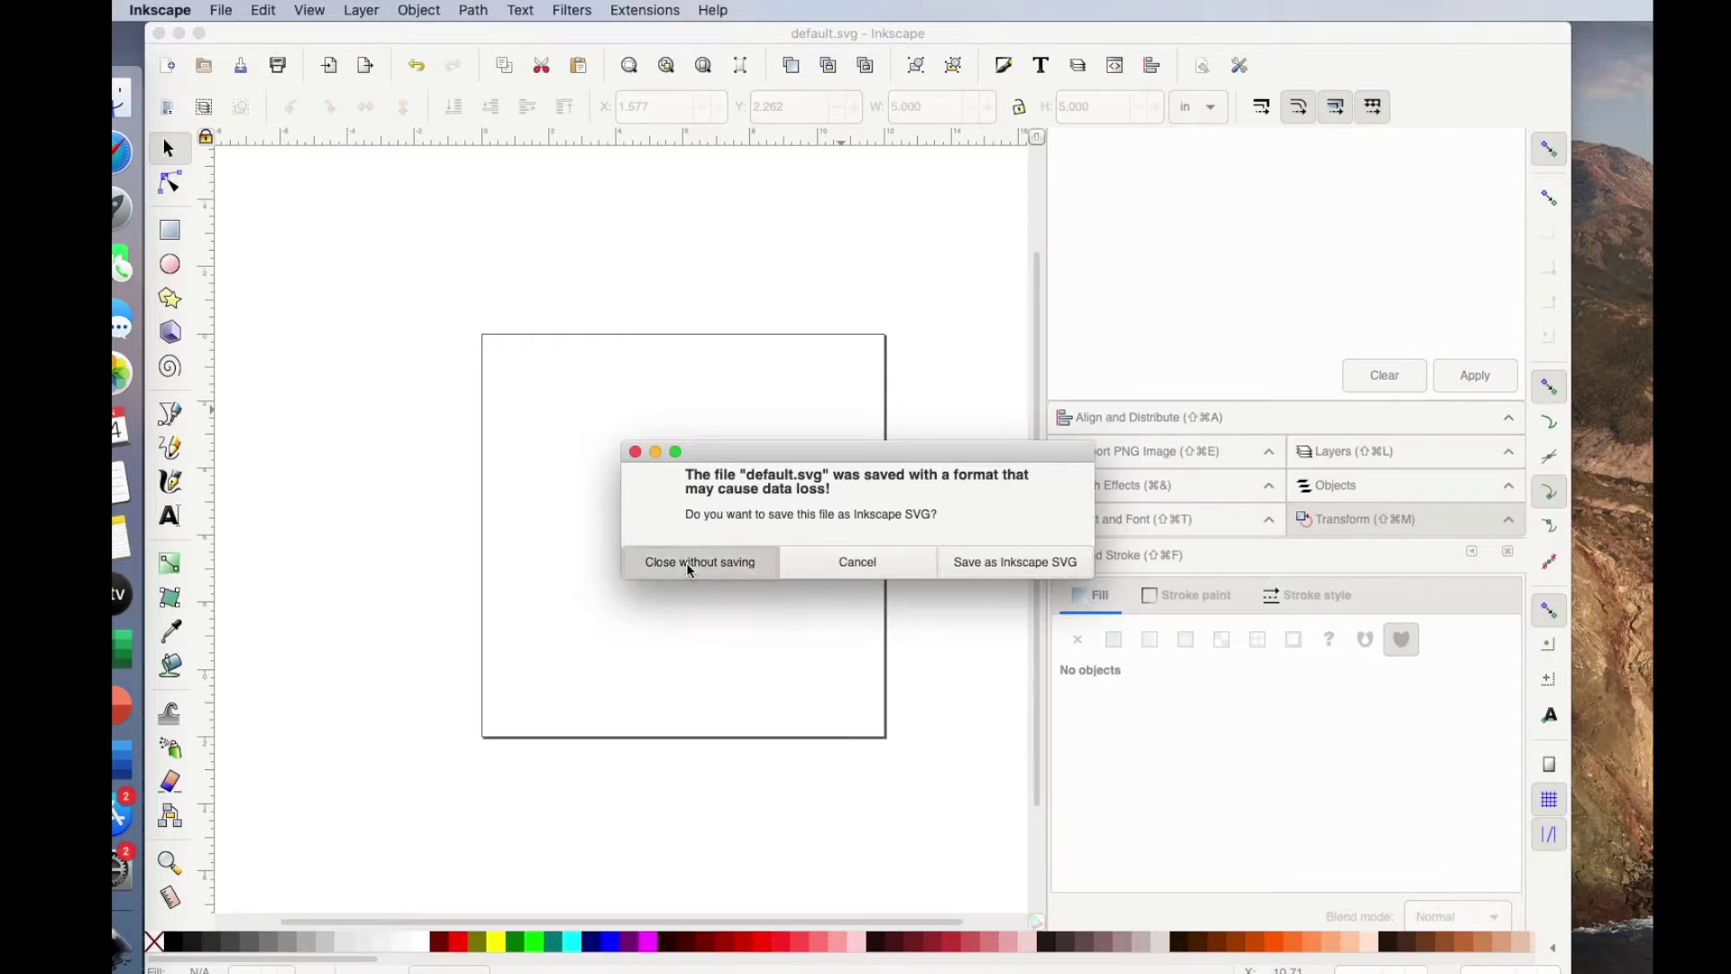
{"action": "left_click", "coordinate": [124, 86]}
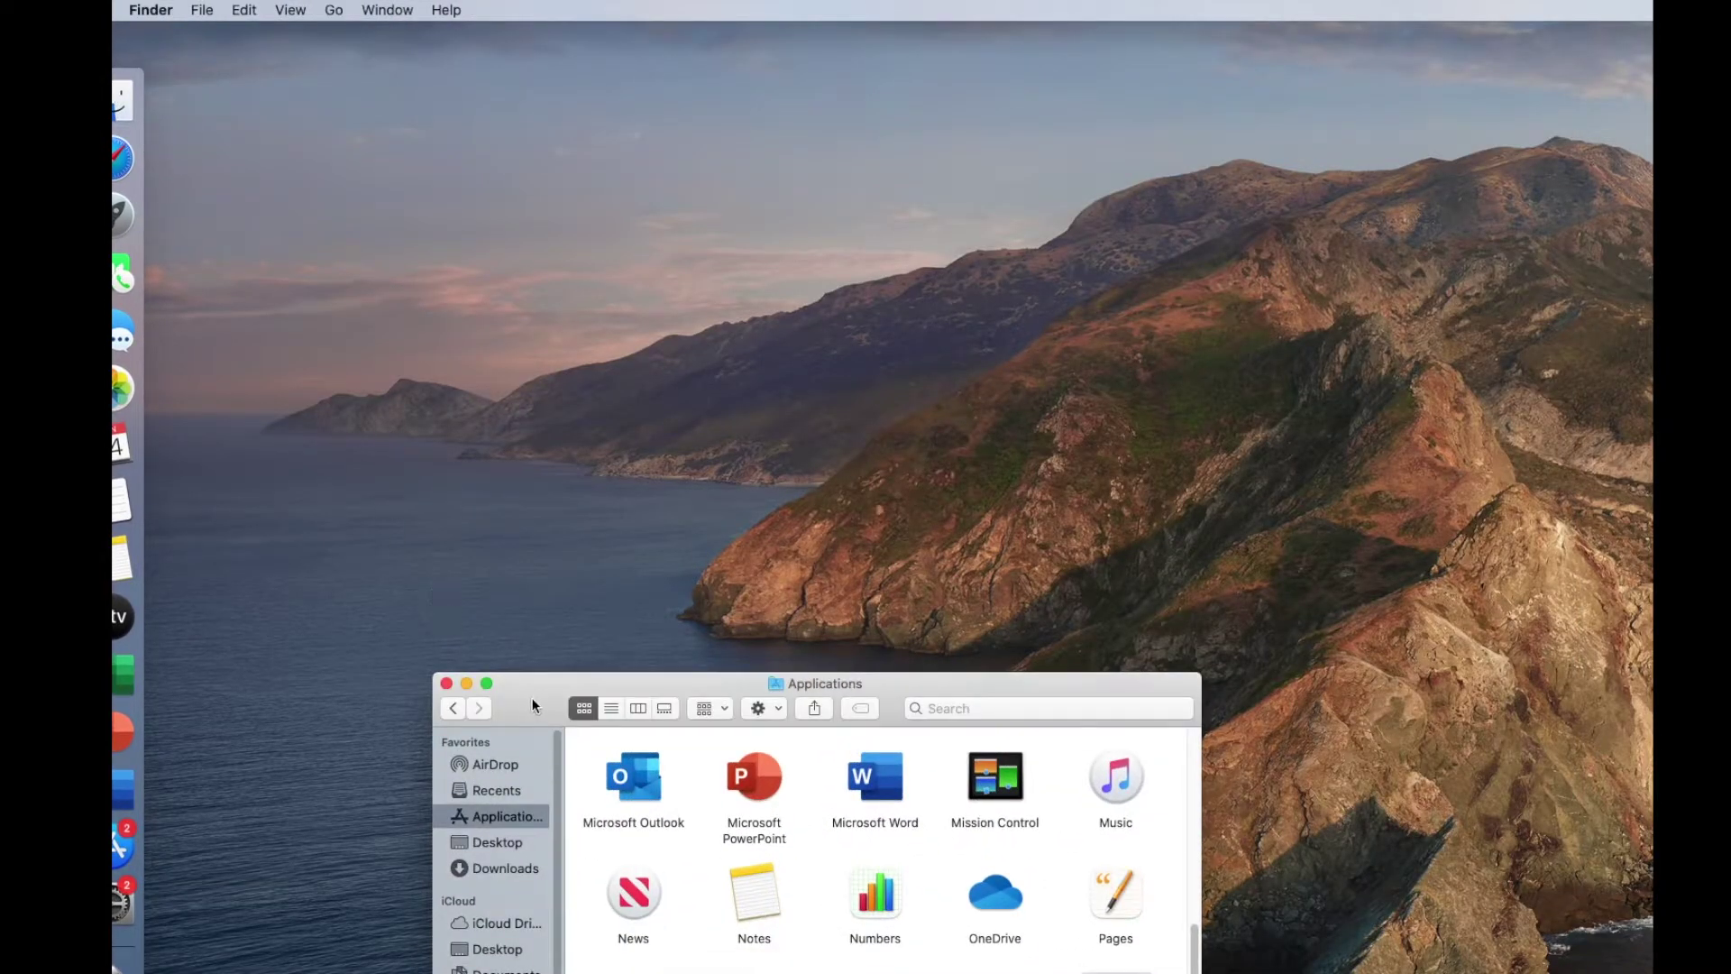
Find Inkscape in Applications and show its package contents
{"action": "left_click_drag", "start_coordinate": [532, 705], "coordinate": [392, 204]}
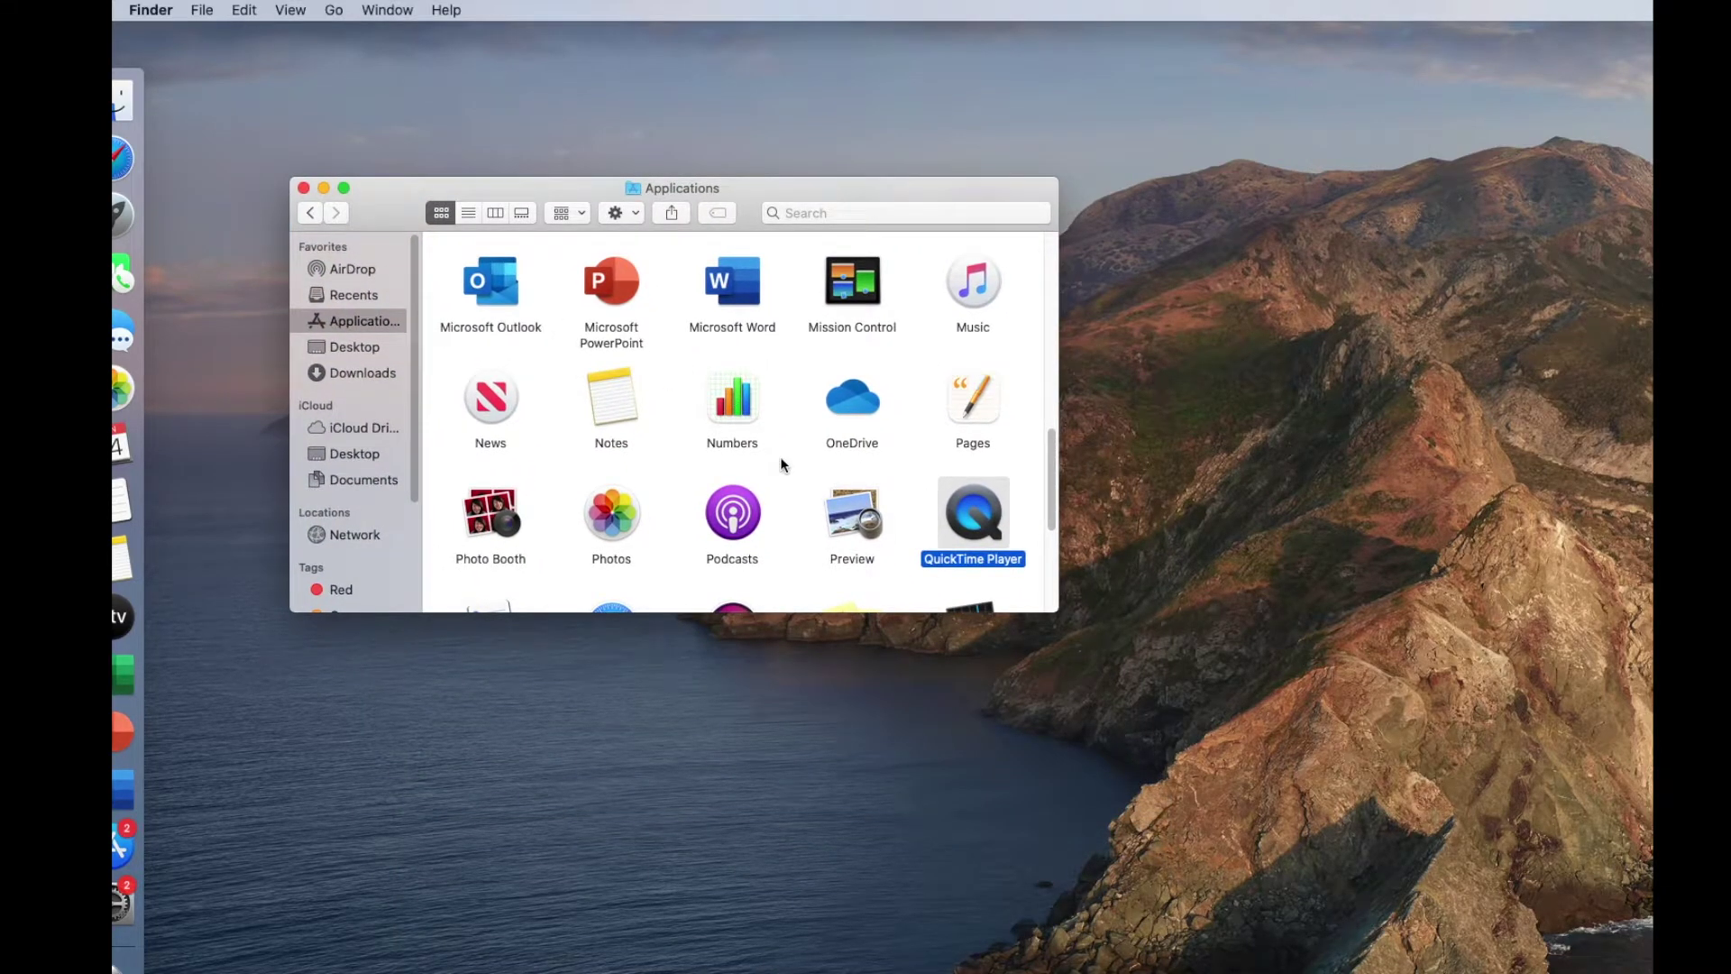
{"action": "scroll", "coordinate": [781, 456], "scroll_direction": "up", "scroll_amount": 5}
{"action": "scroll", "coordinate": [781, 456], "scroll_direction": "up", "scroll_amount": 2}
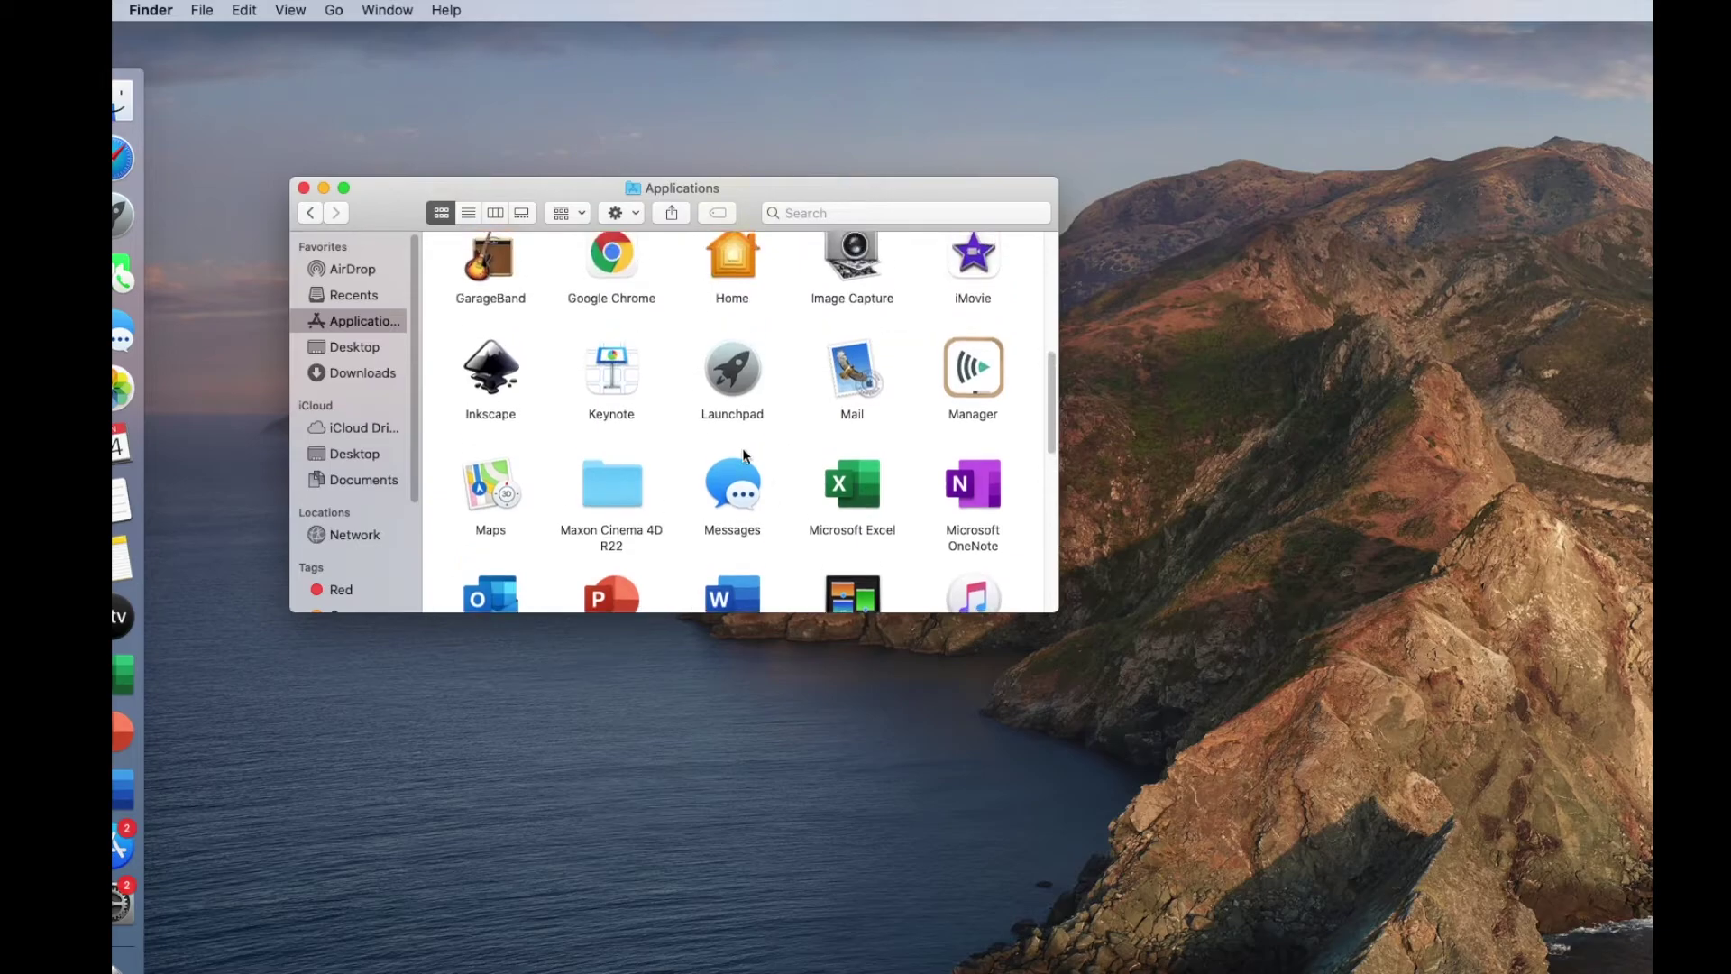
{"action": "right_click", "coordinate": [487, 378]}
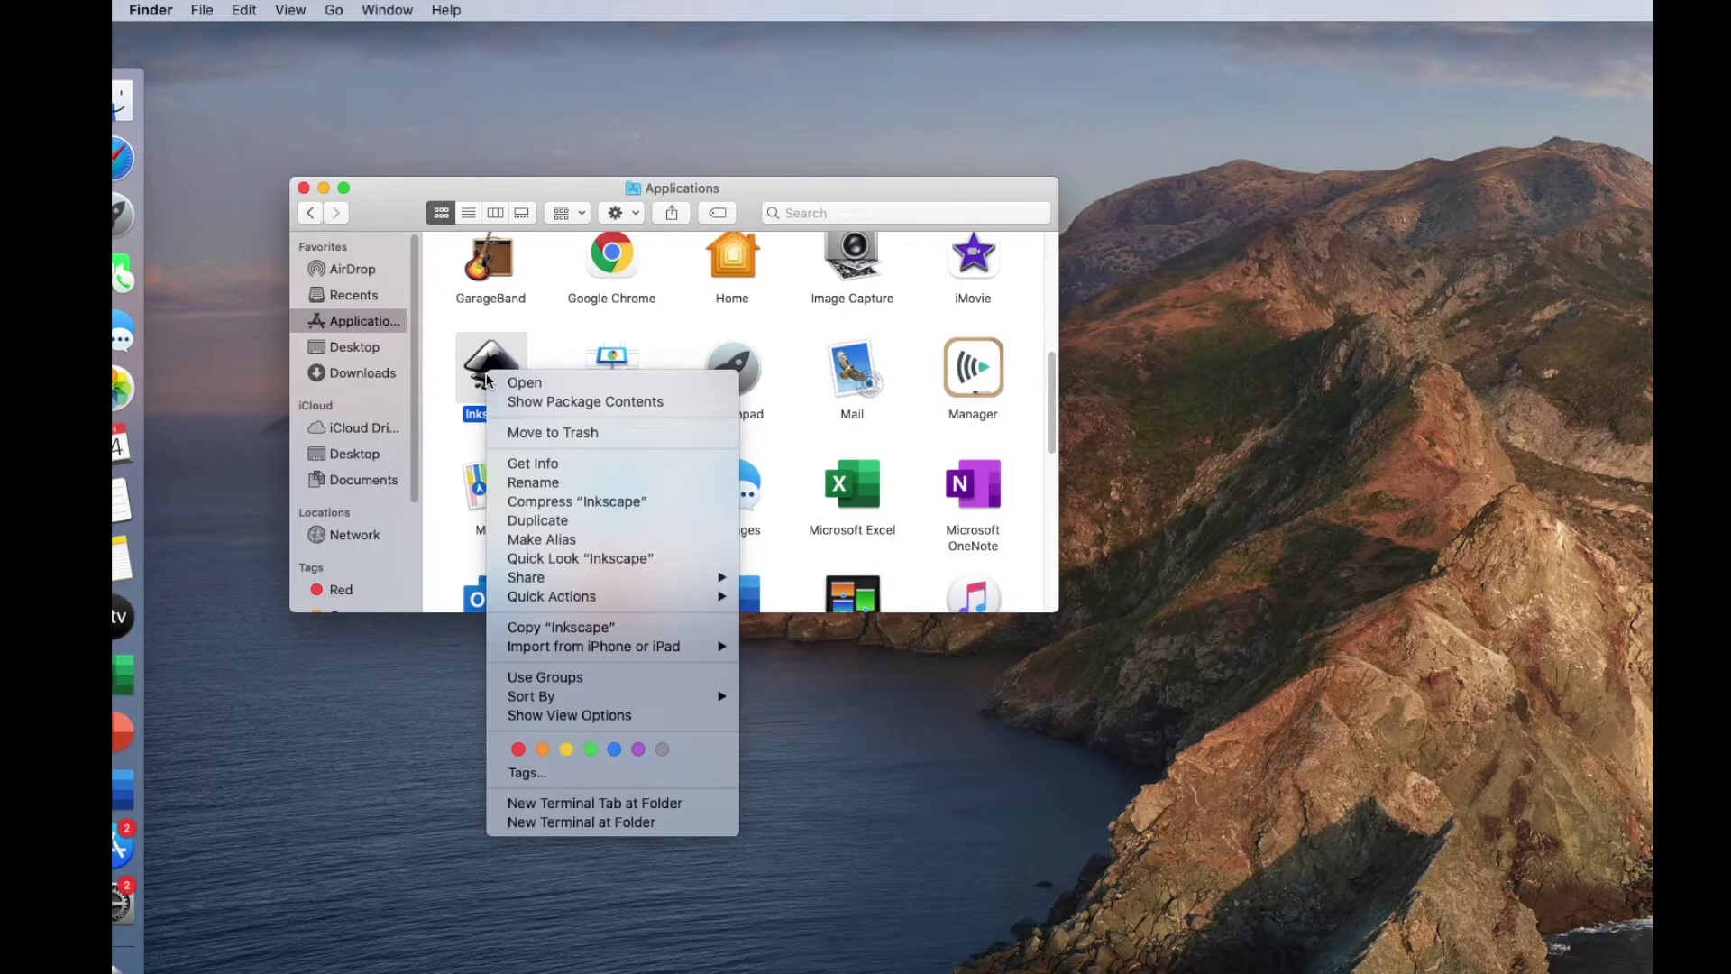
{"action": "left_click", "coordinate": [556, 406]}
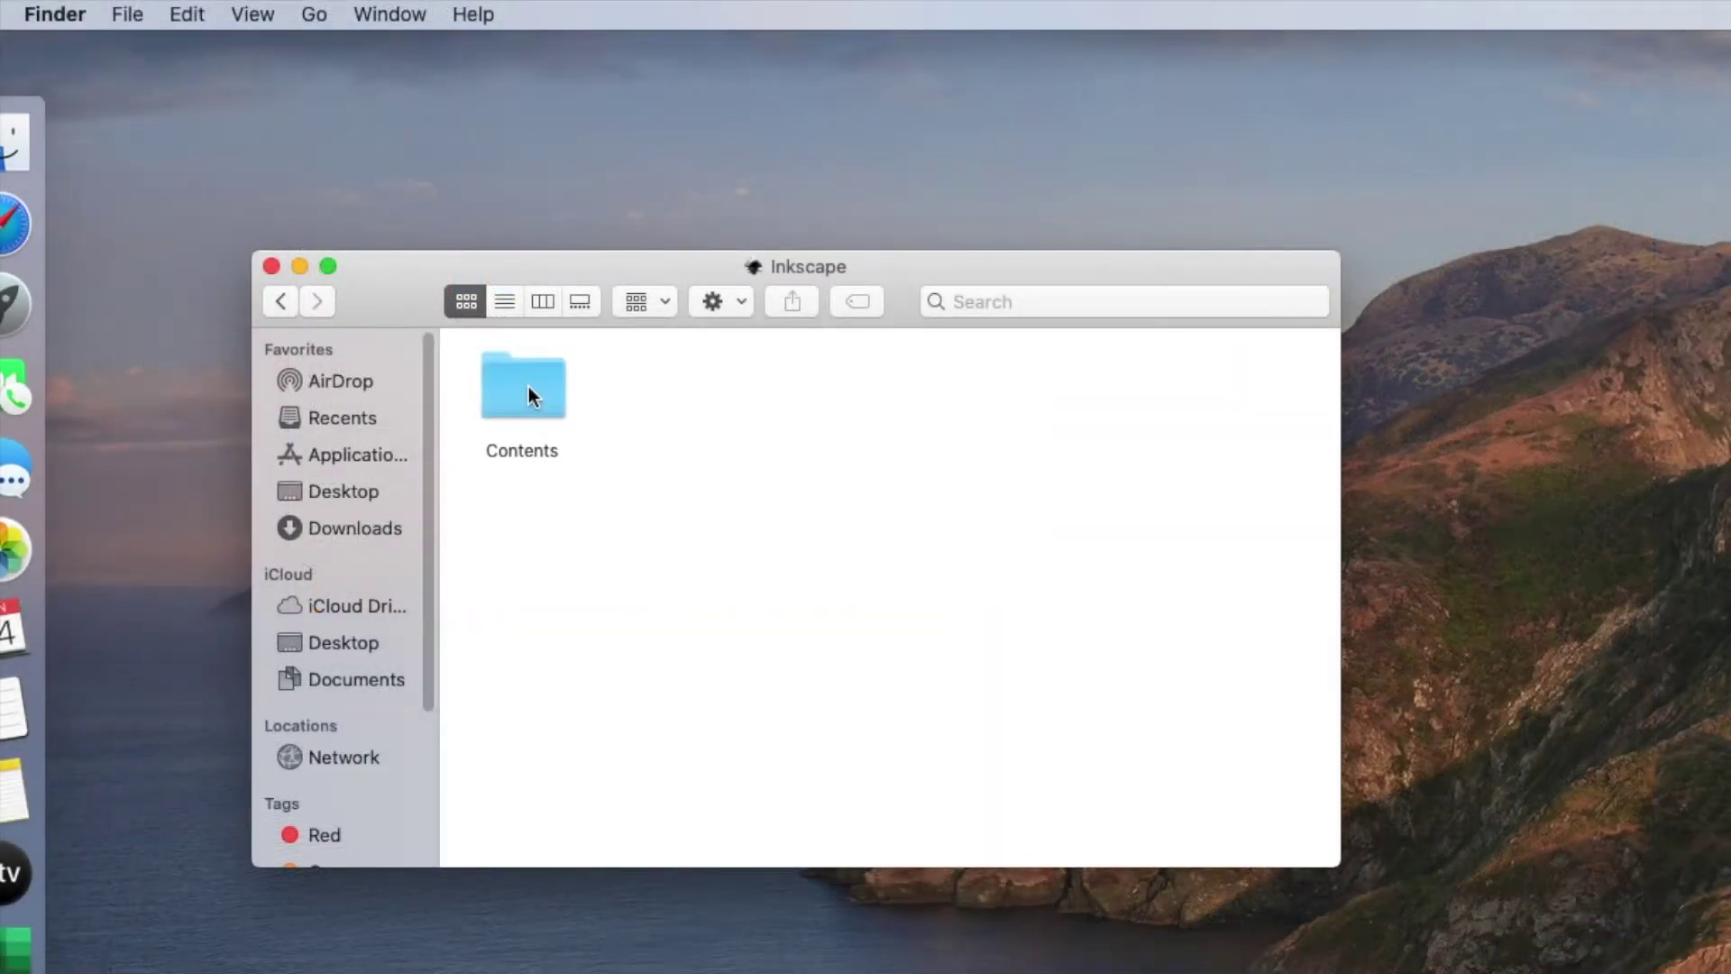
Open Contents > Resources > share > inkscape > templates and enlarge the Finder window
{"action": "double_click", "coordinate": [529, 386]}
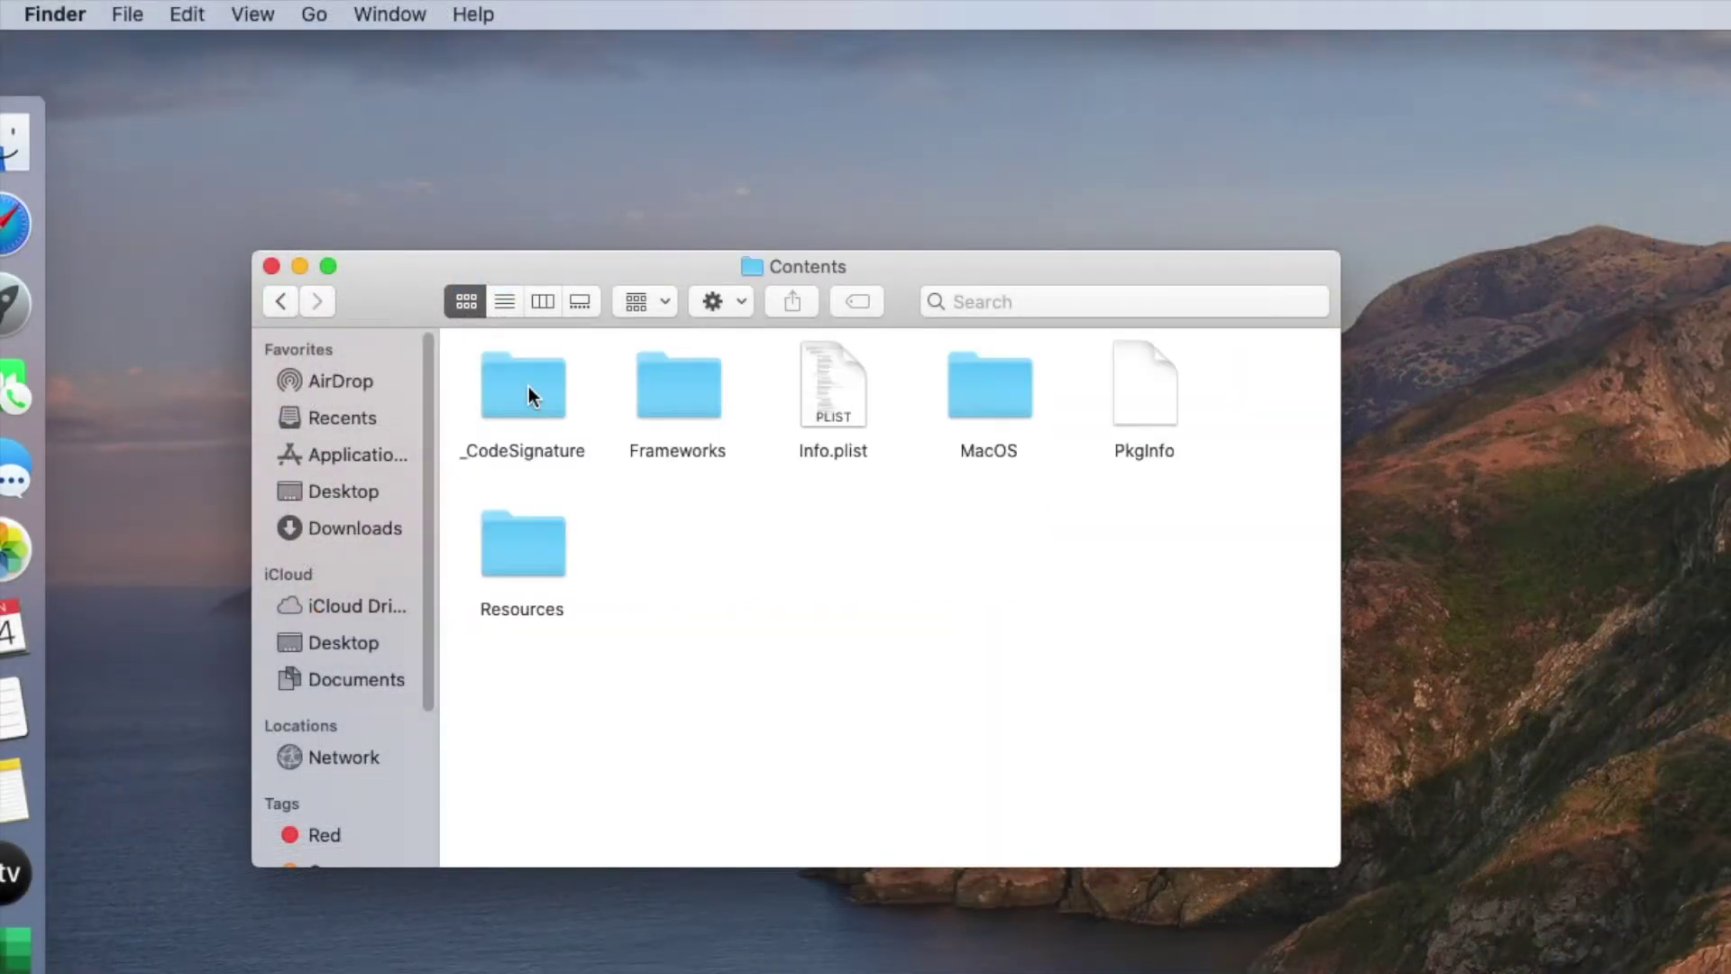
{"action": "double_click", "coordinate": [530, 553]}
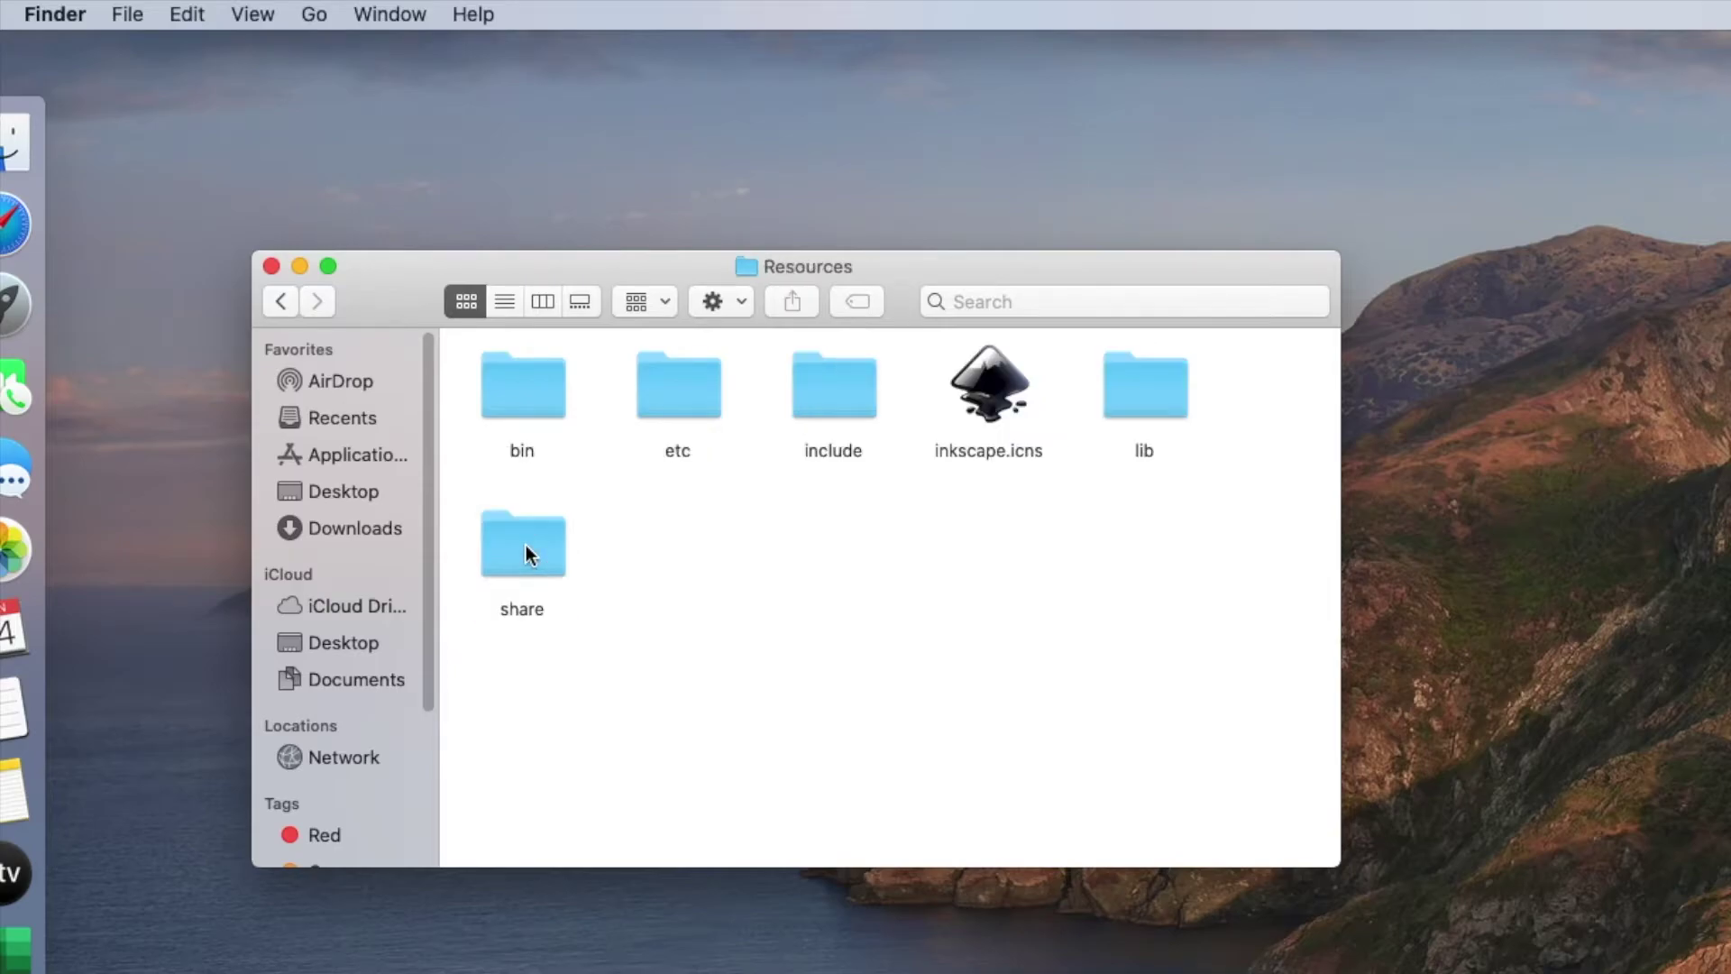
{"action": "double_click", "coordinate": [527, 547]}
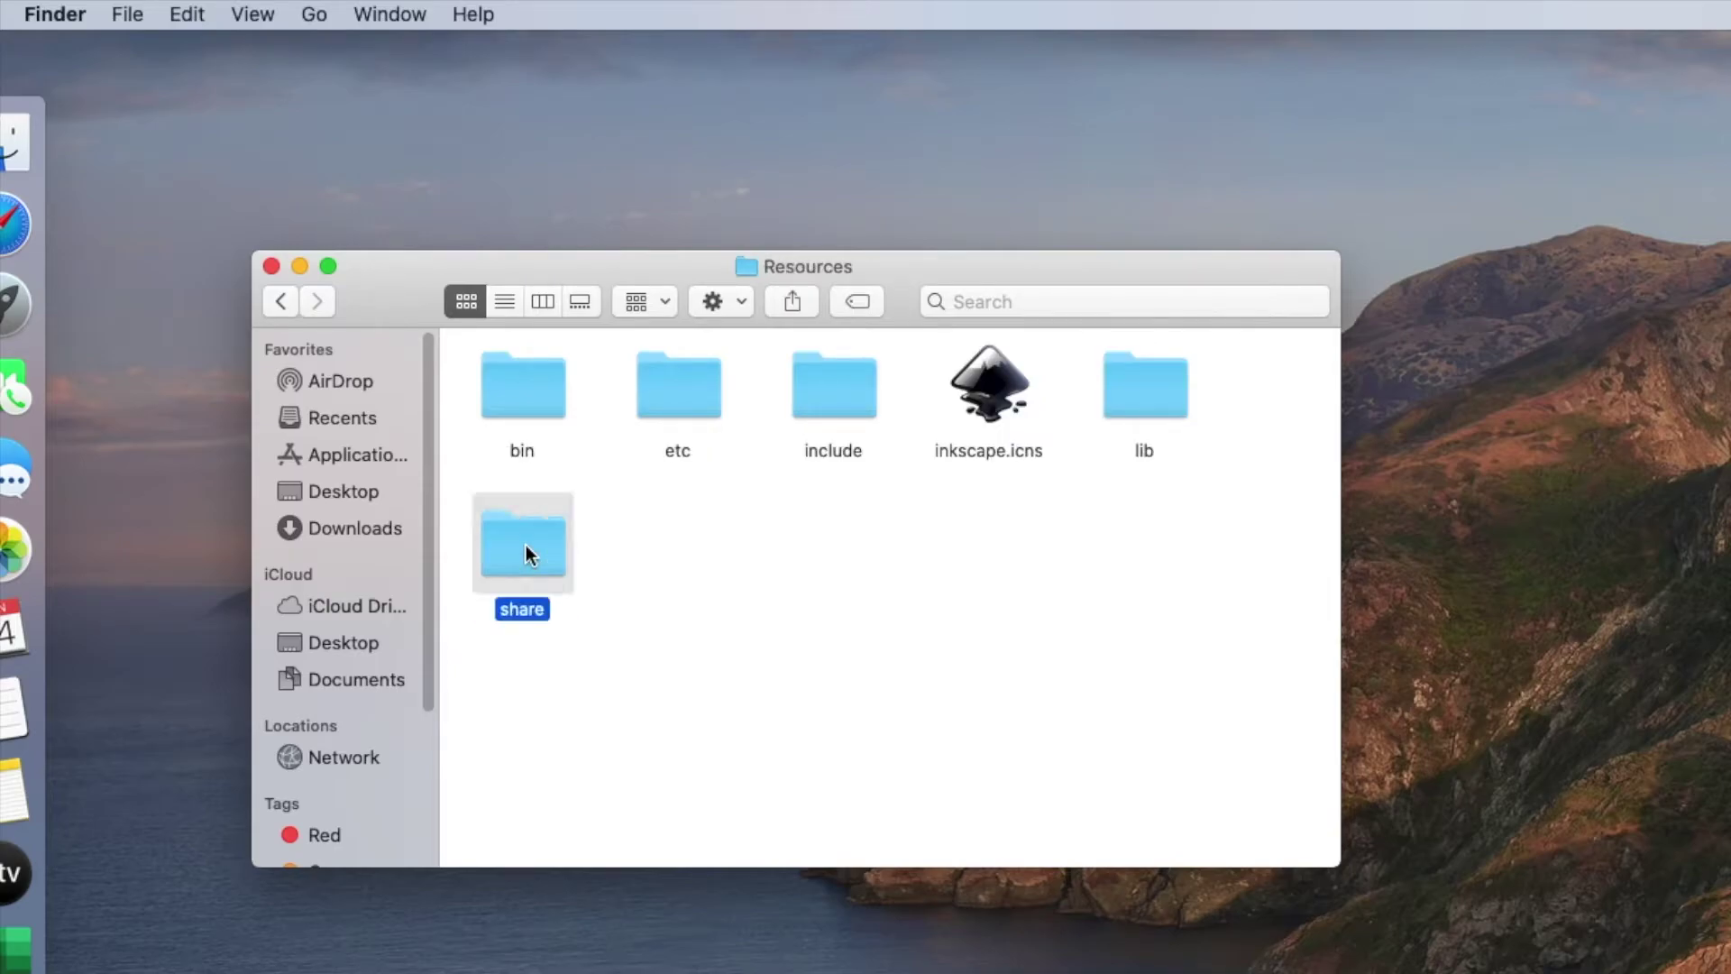
{"action": "double_click", "coordinate": [523, 545]}
{"action": "scroll", "coordinate": [523, 544], "scroll_direction": "down", "scroll_amount": 2}
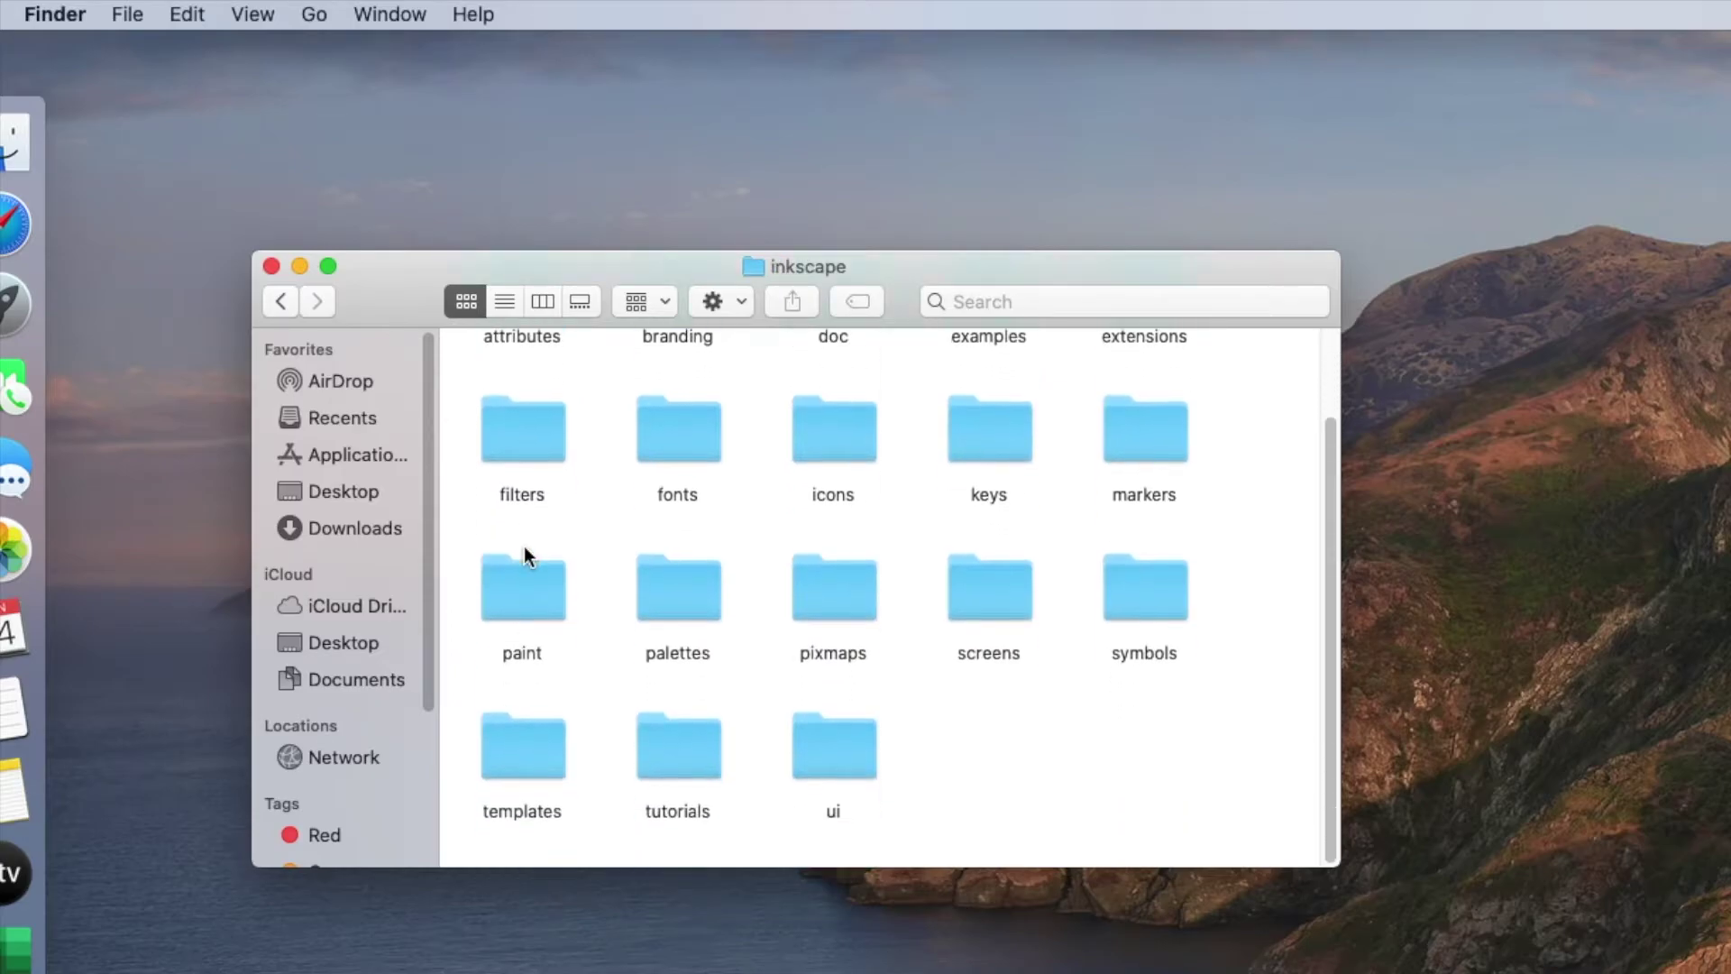
{"action": "double_click", "coordinate": [523, 756]}
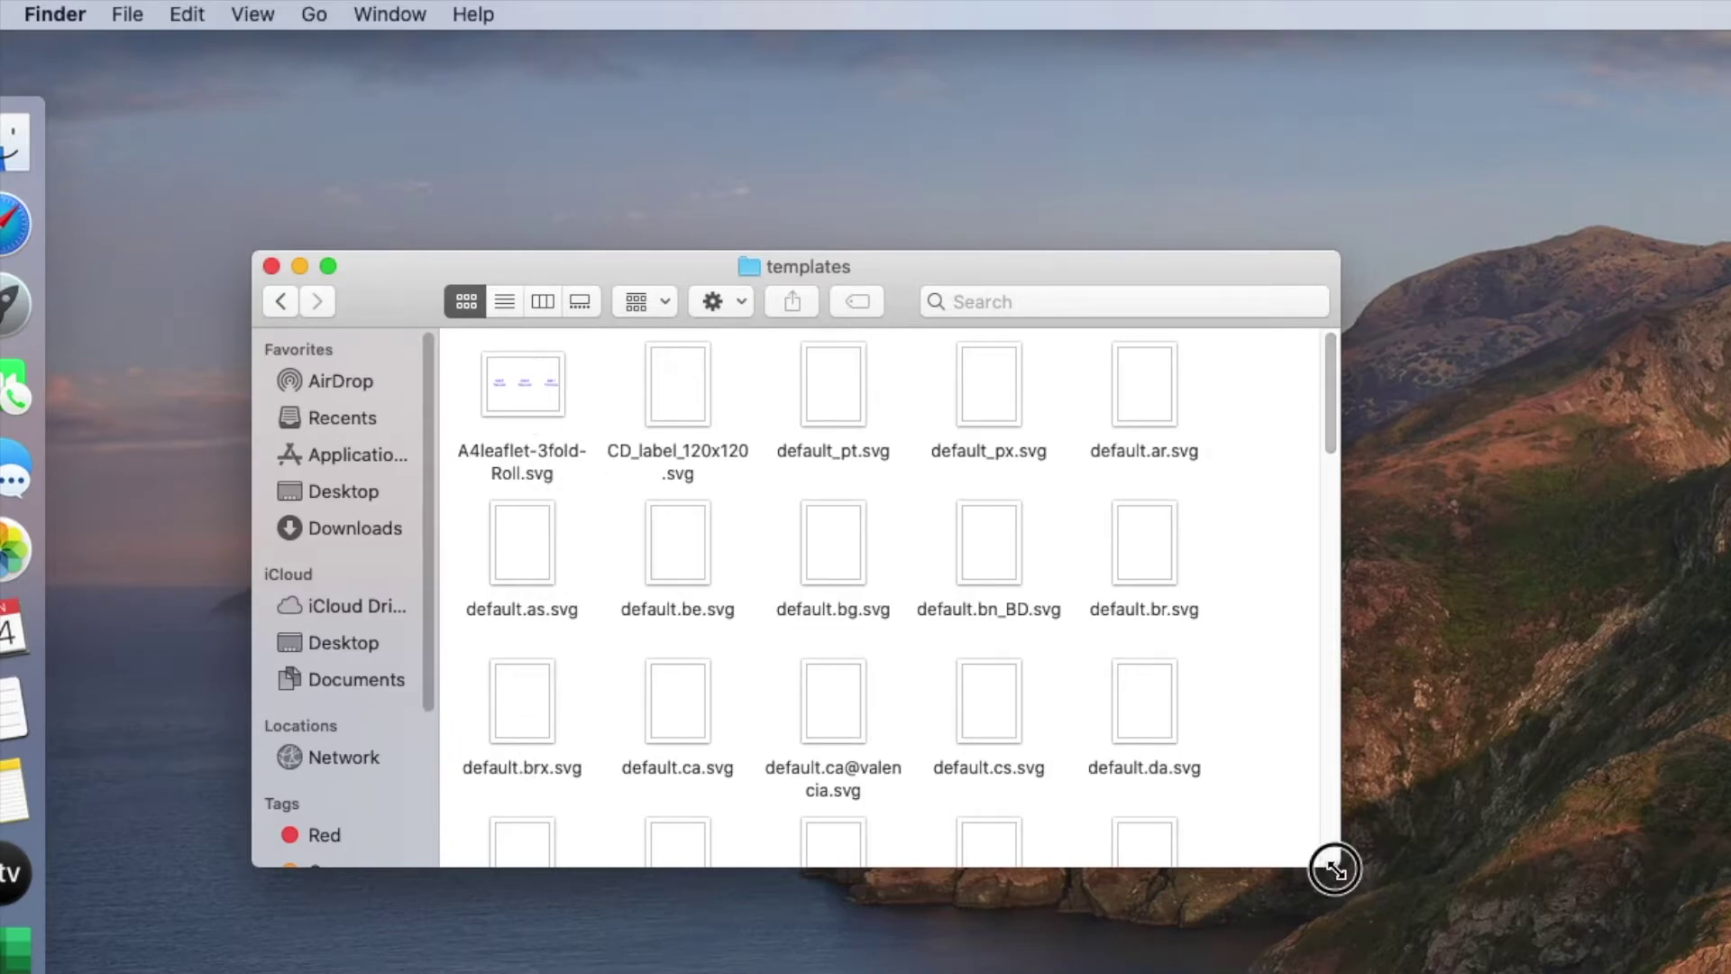
{"action": "left_click_drag", "start_coordinate": [1334, 866], "coordinate": [1563, 973]}
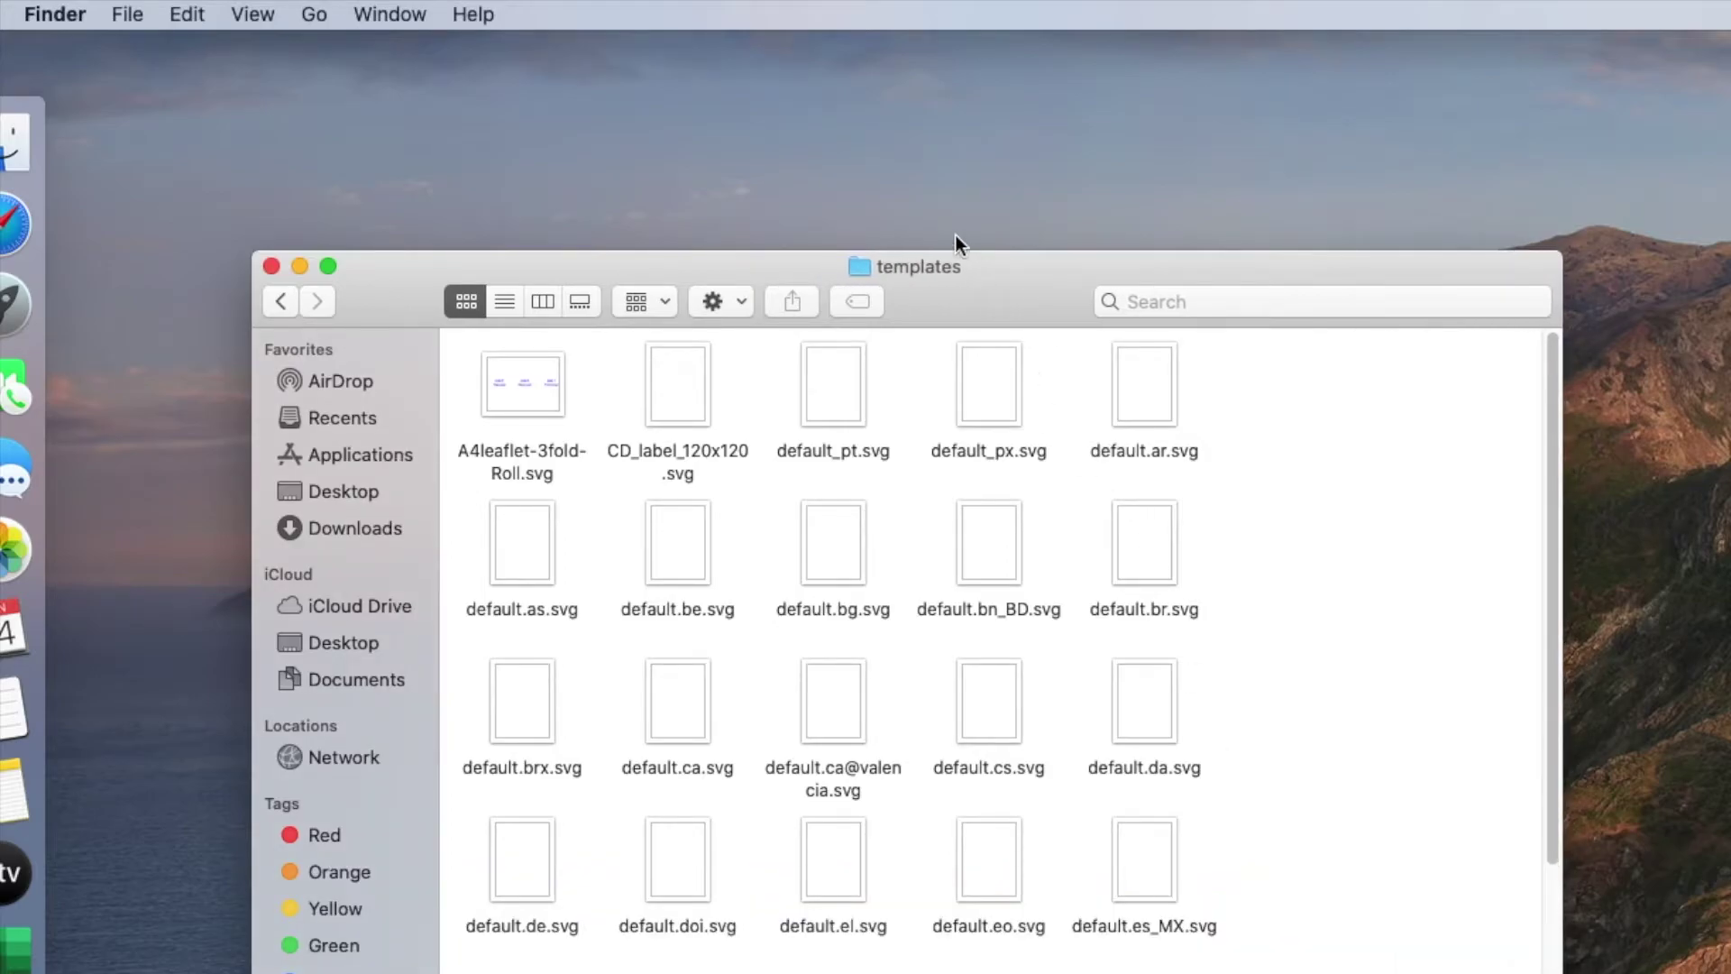
{"action": "left_click_drag", "start_coordinate": [960, 295], "coordinate": [912, 196]}
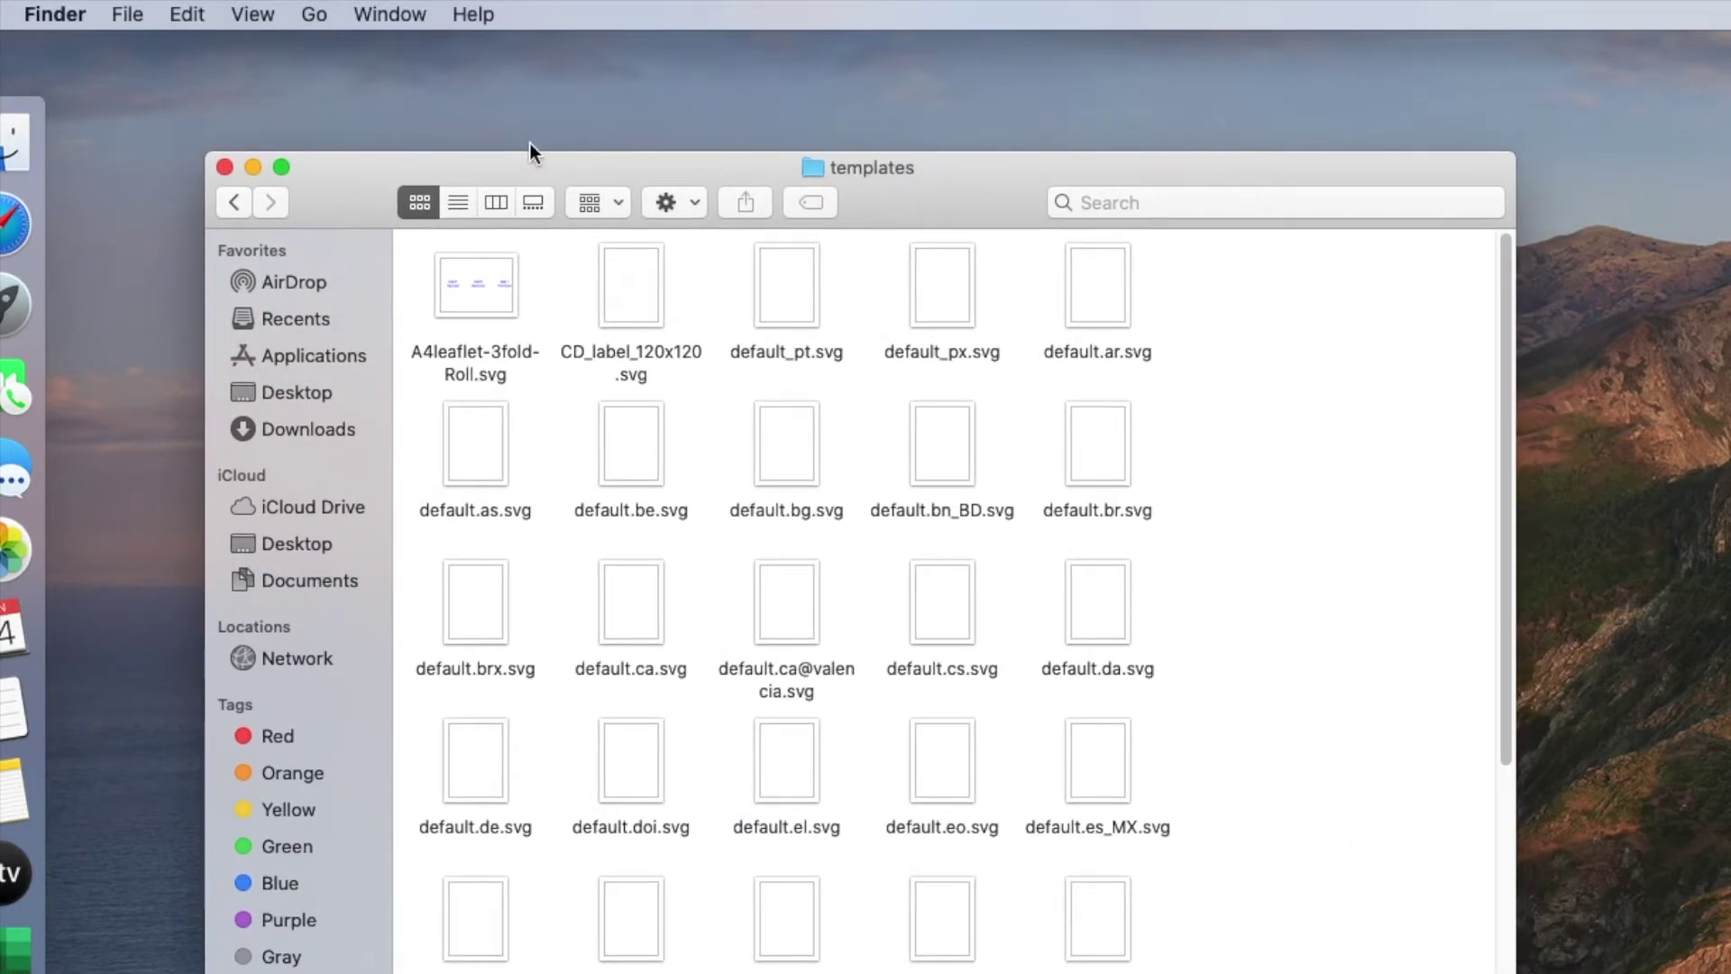
{"action": "left_click", "coordinate": [457, 204]}
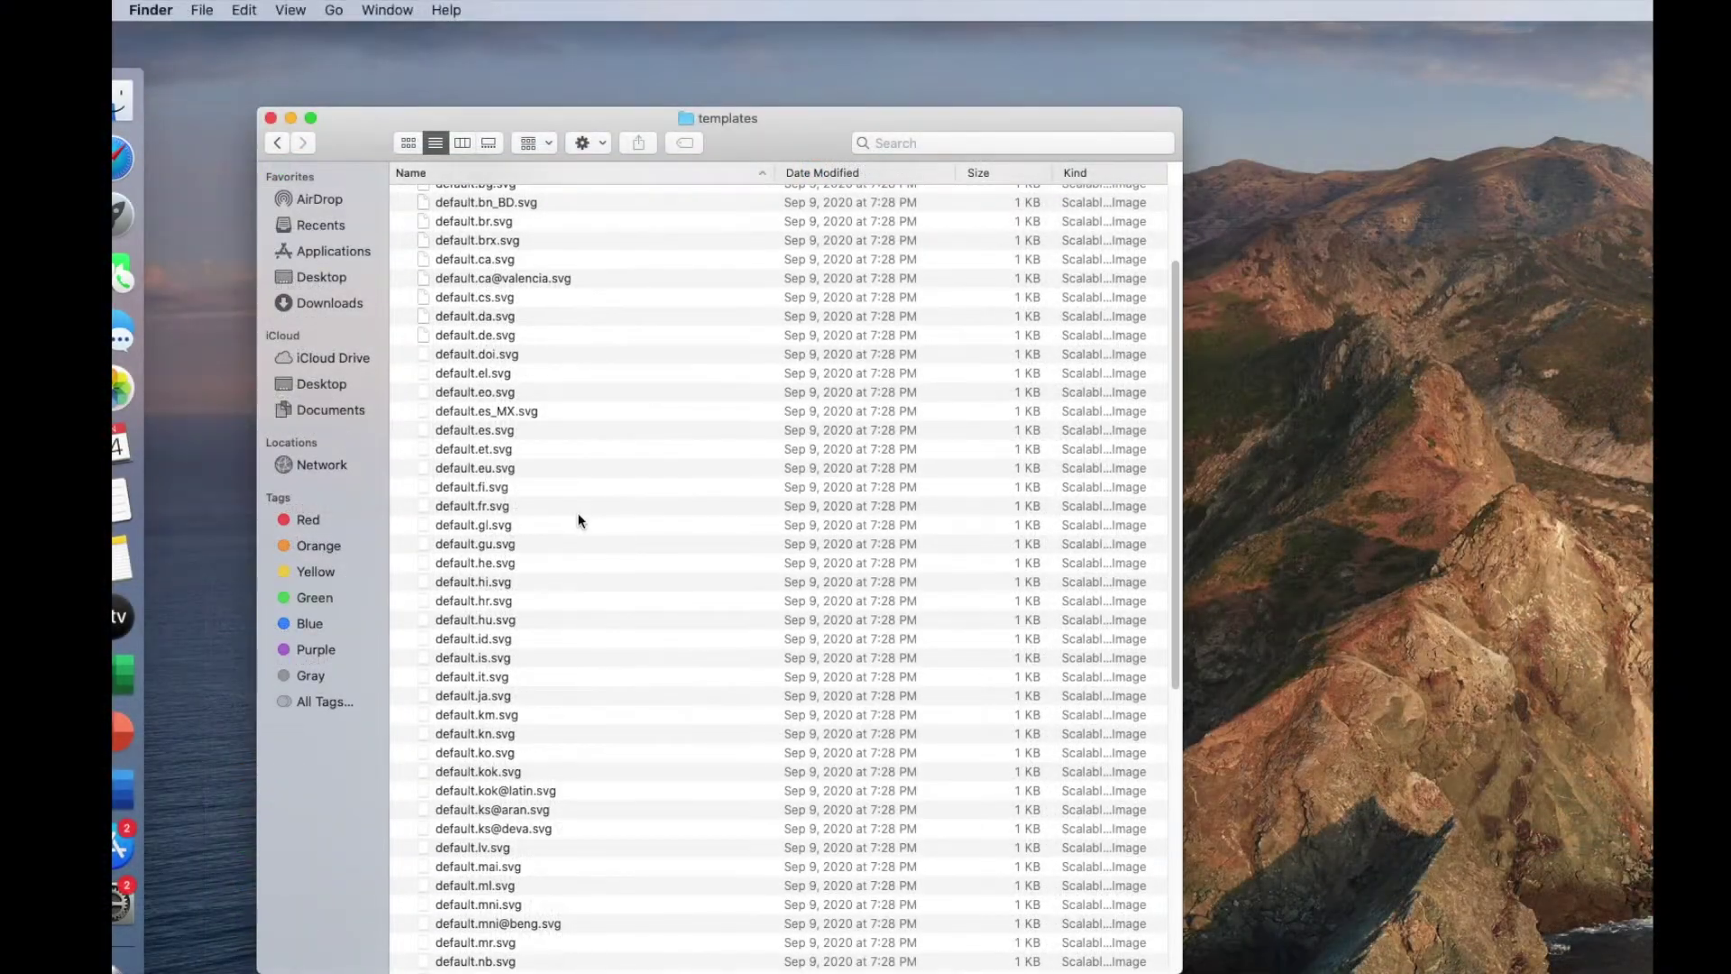
Rename default.svg to originaldefault.svg, then drag the Desktop default.svg into templates
{"action": "scroll", "coordinate": [660, 727], "scroll_direction": "down", "scroll_amount": 5}
{"action": "scroll", "coordinate": [578, 520], "scroll_direction": "down", "scroll_amount": 8}
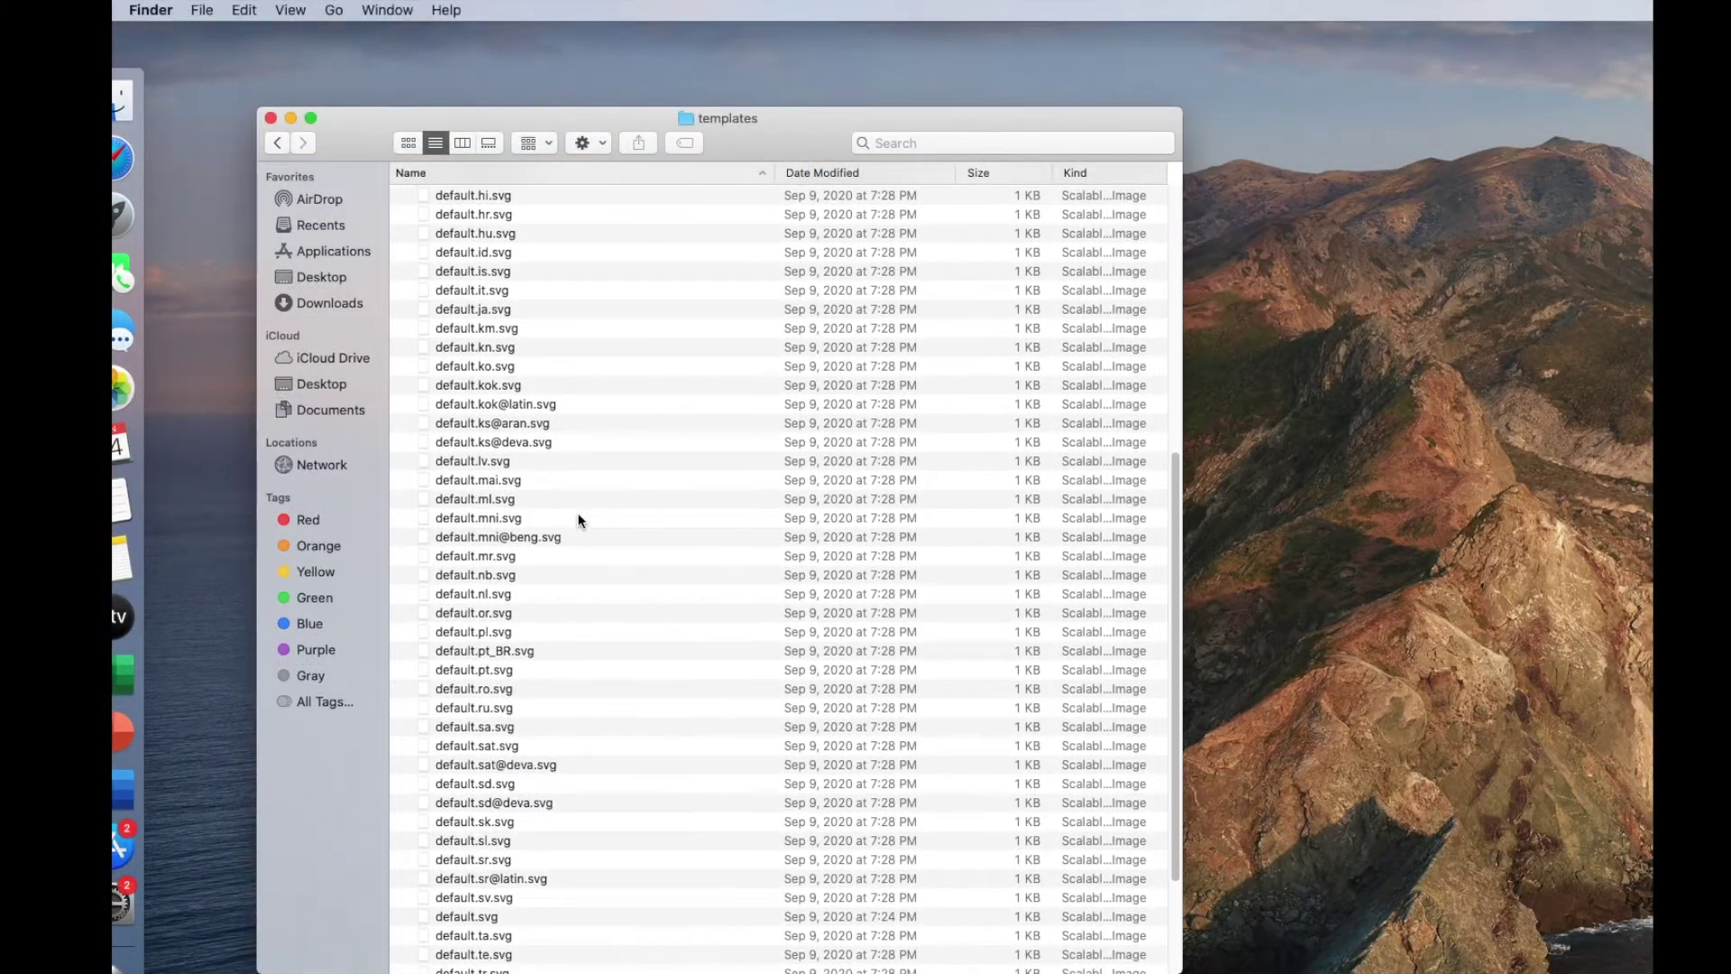
{"action": "scroll", "coordinate": [579, 521], "scroll_direction": "down", "scroll_amount": 1}
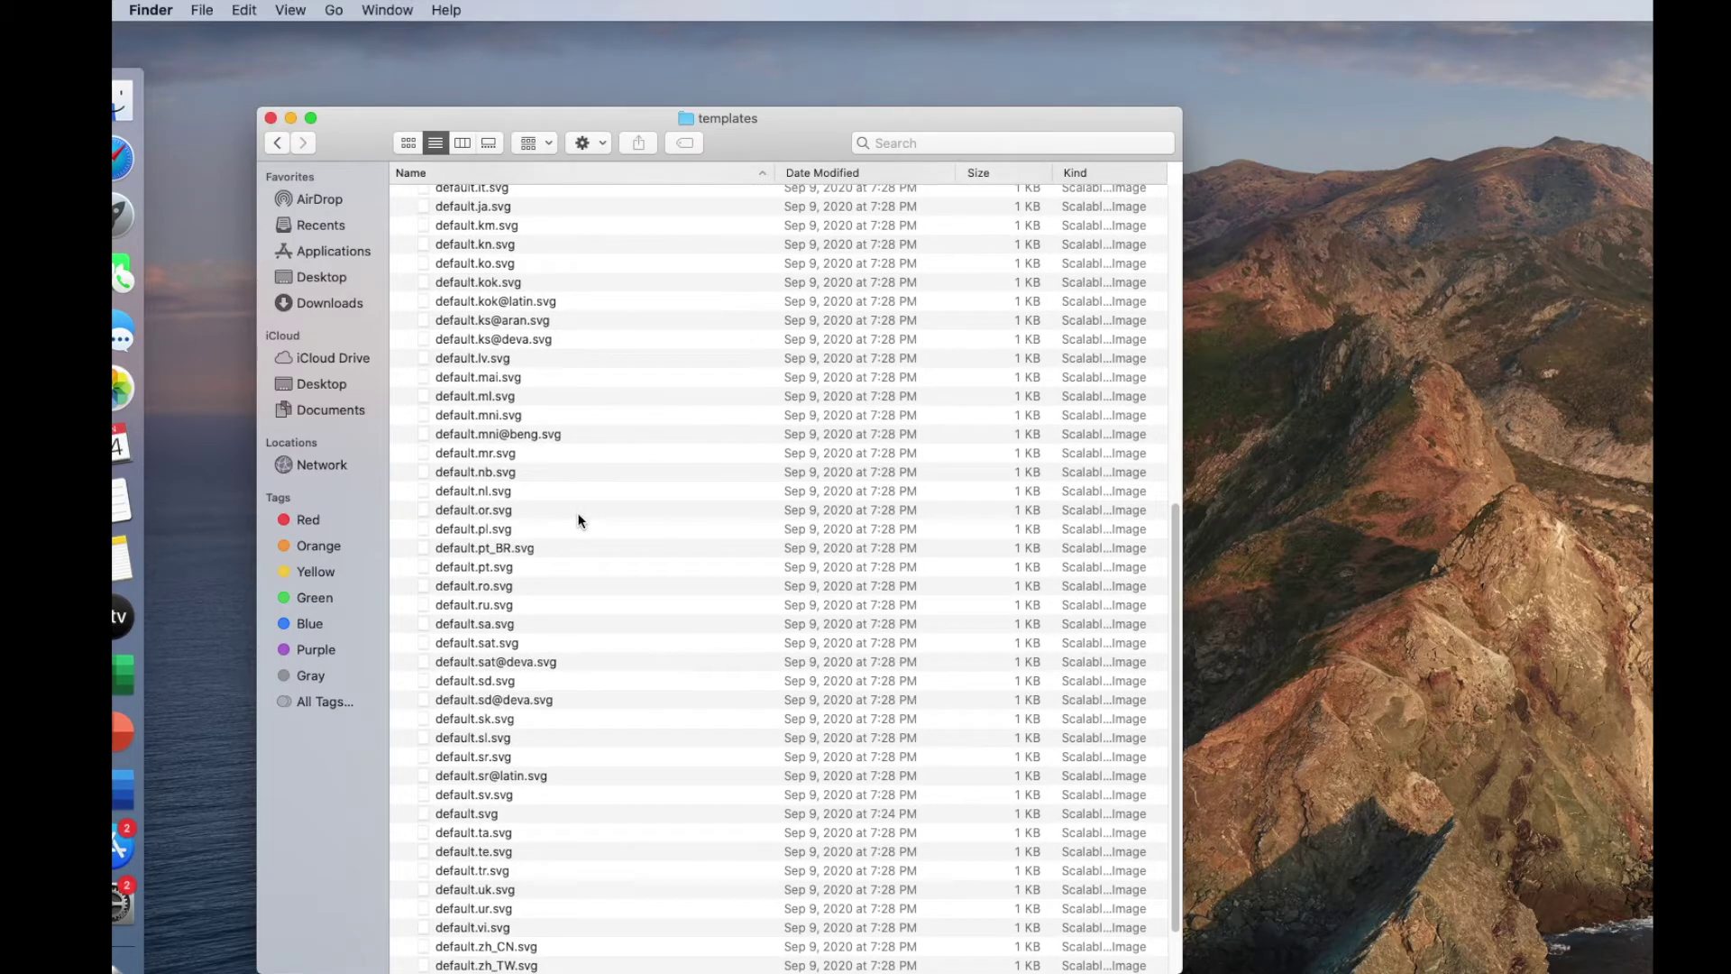
{"action": "scroll", "coordinate": [578, 521], "scroll_direction": "down", "scroll_amount": 3}
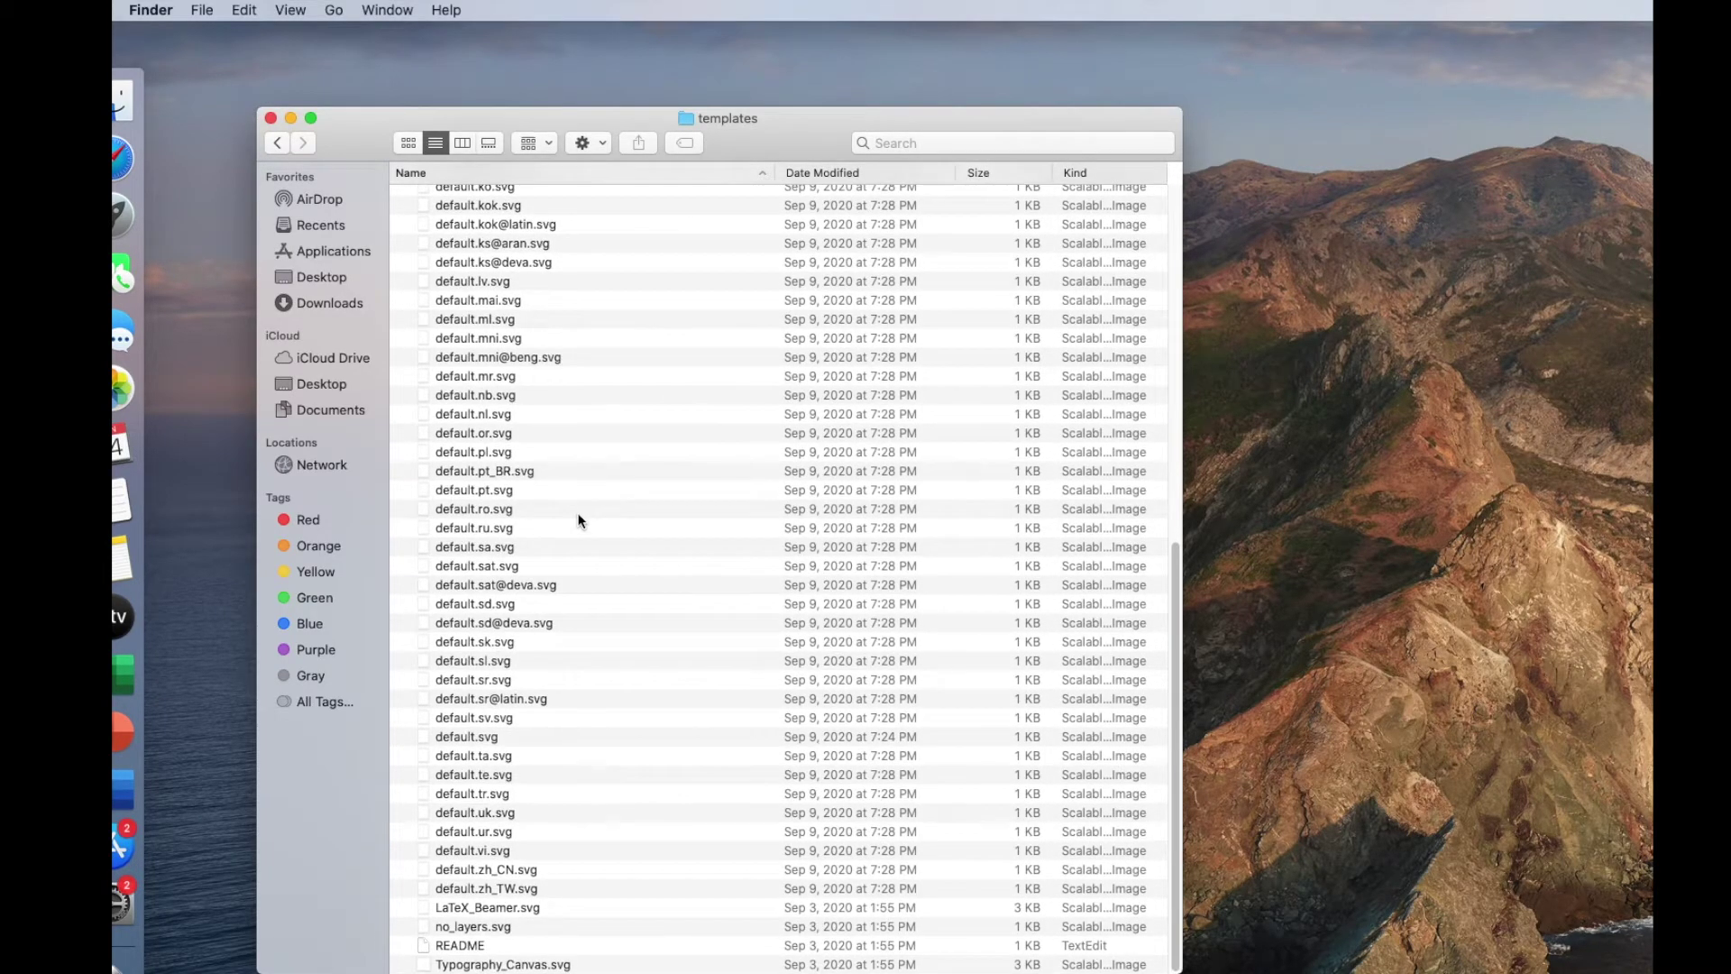
{"action": "left_click", "coordinate": [456, 738]}
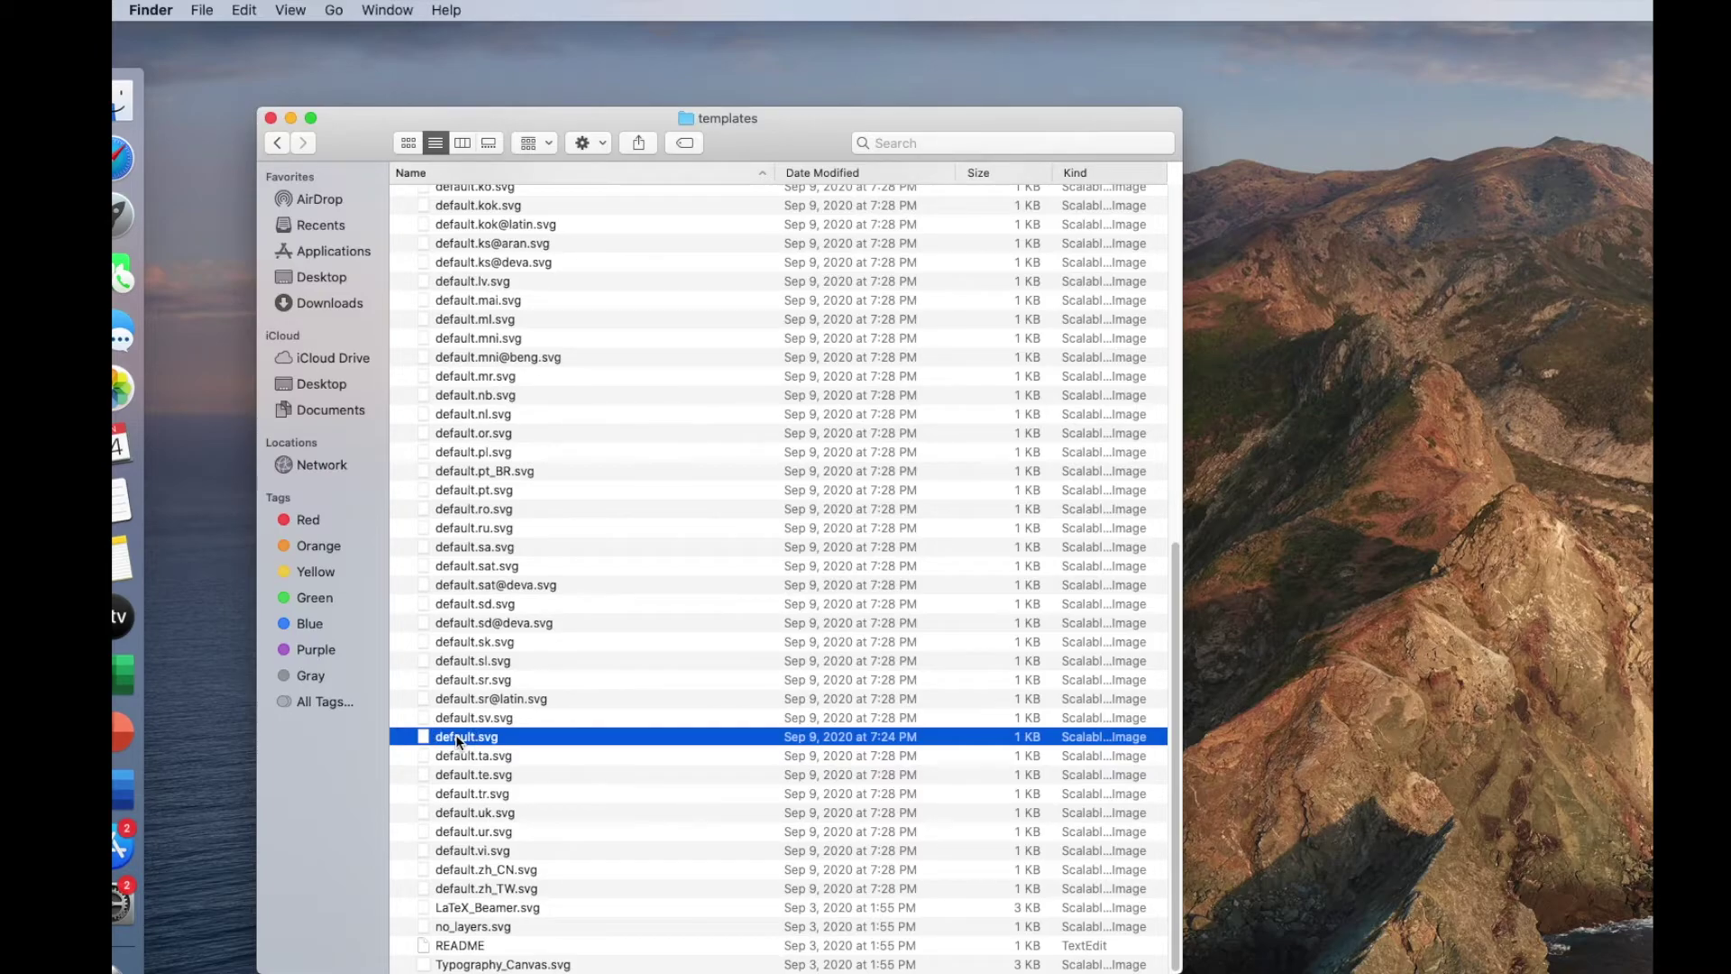
{"action": "left_click", "coordinate": [457, 740]}
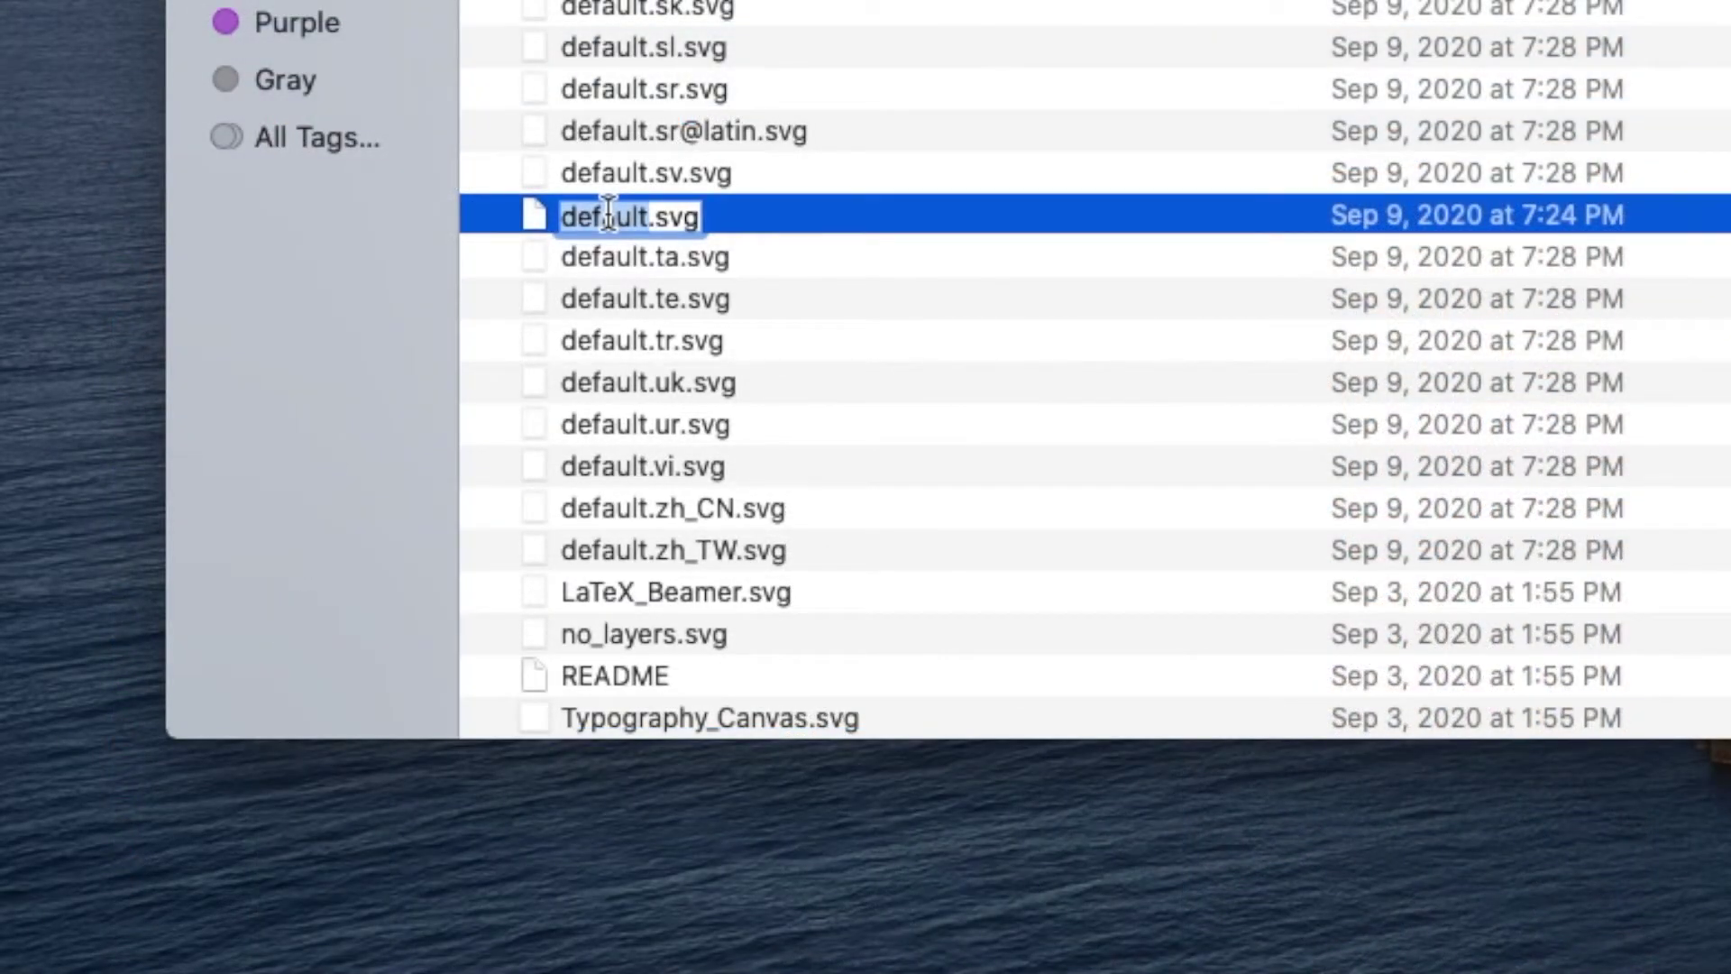
{"action": "type", "text": "origina"}
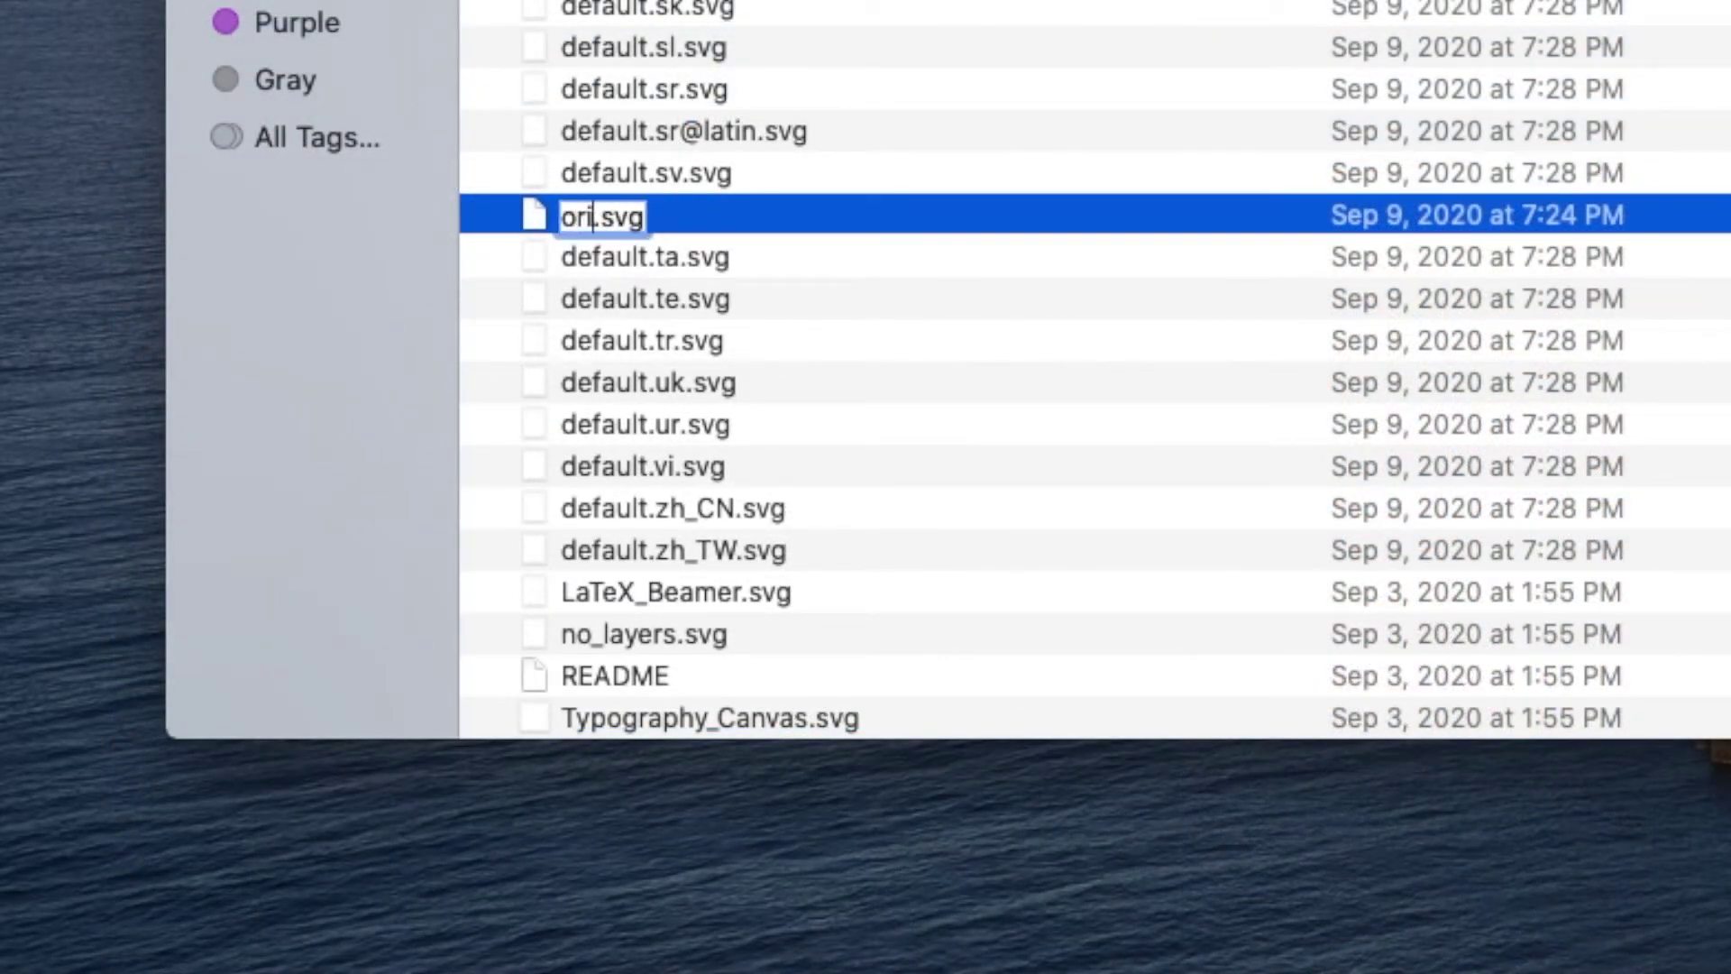
{"action": "type", "text": "ldefa"}
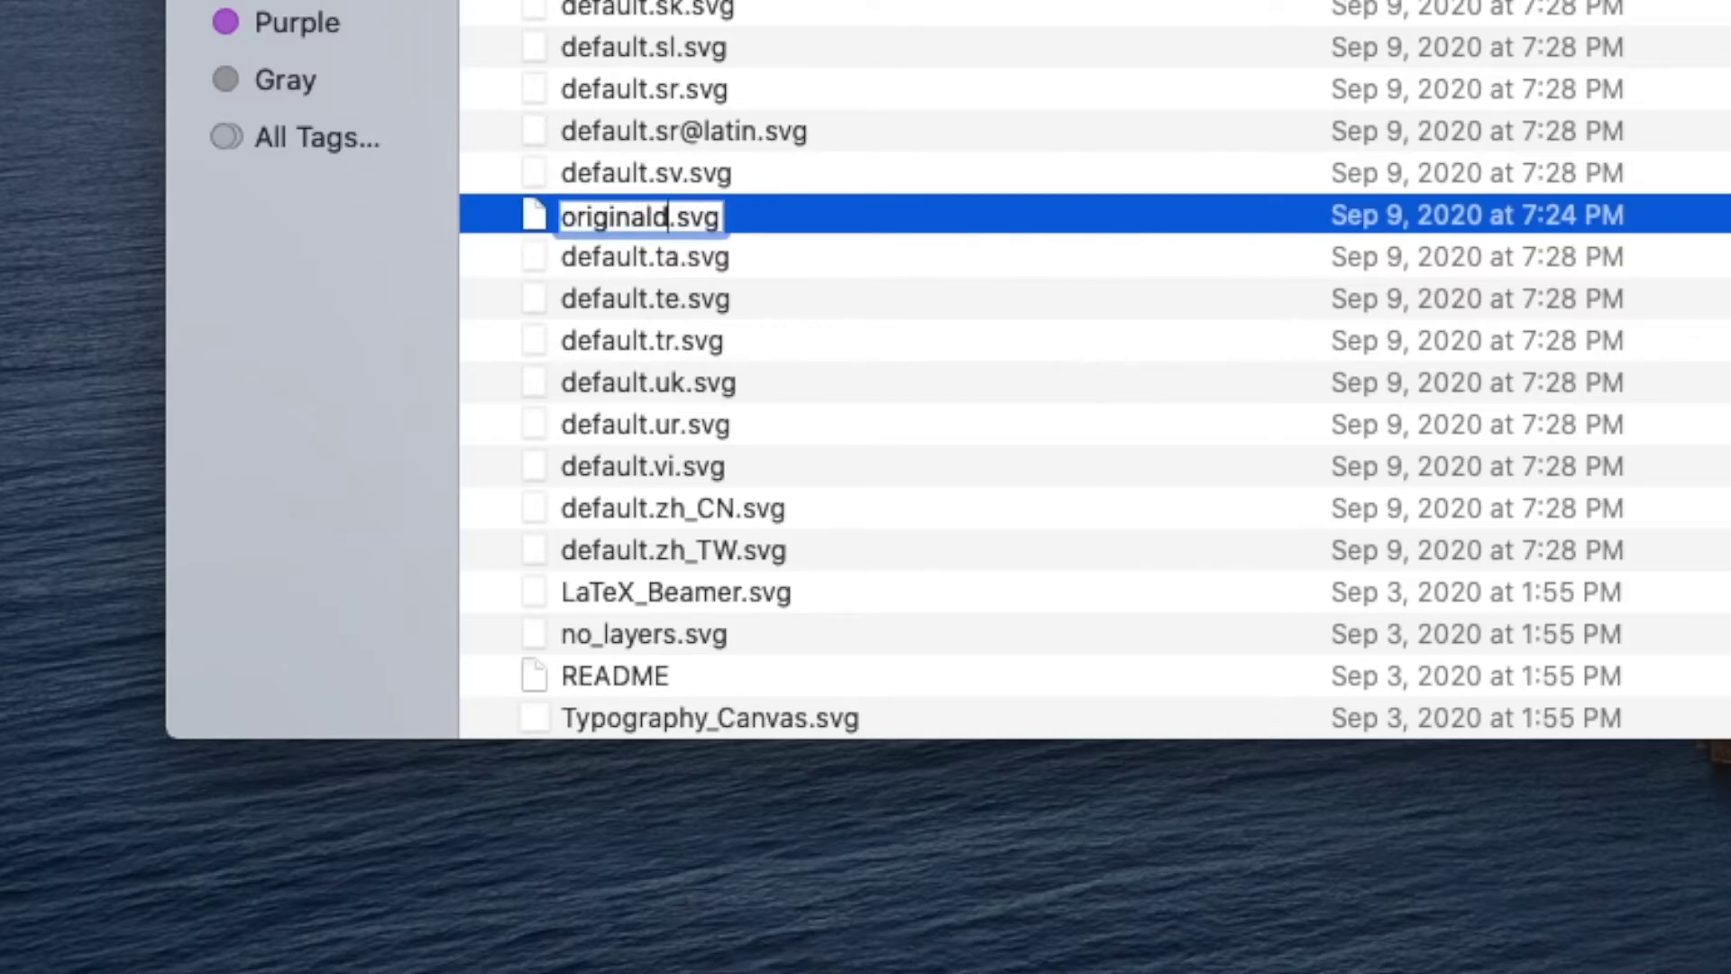
{"action": "type", "text": "ult"}
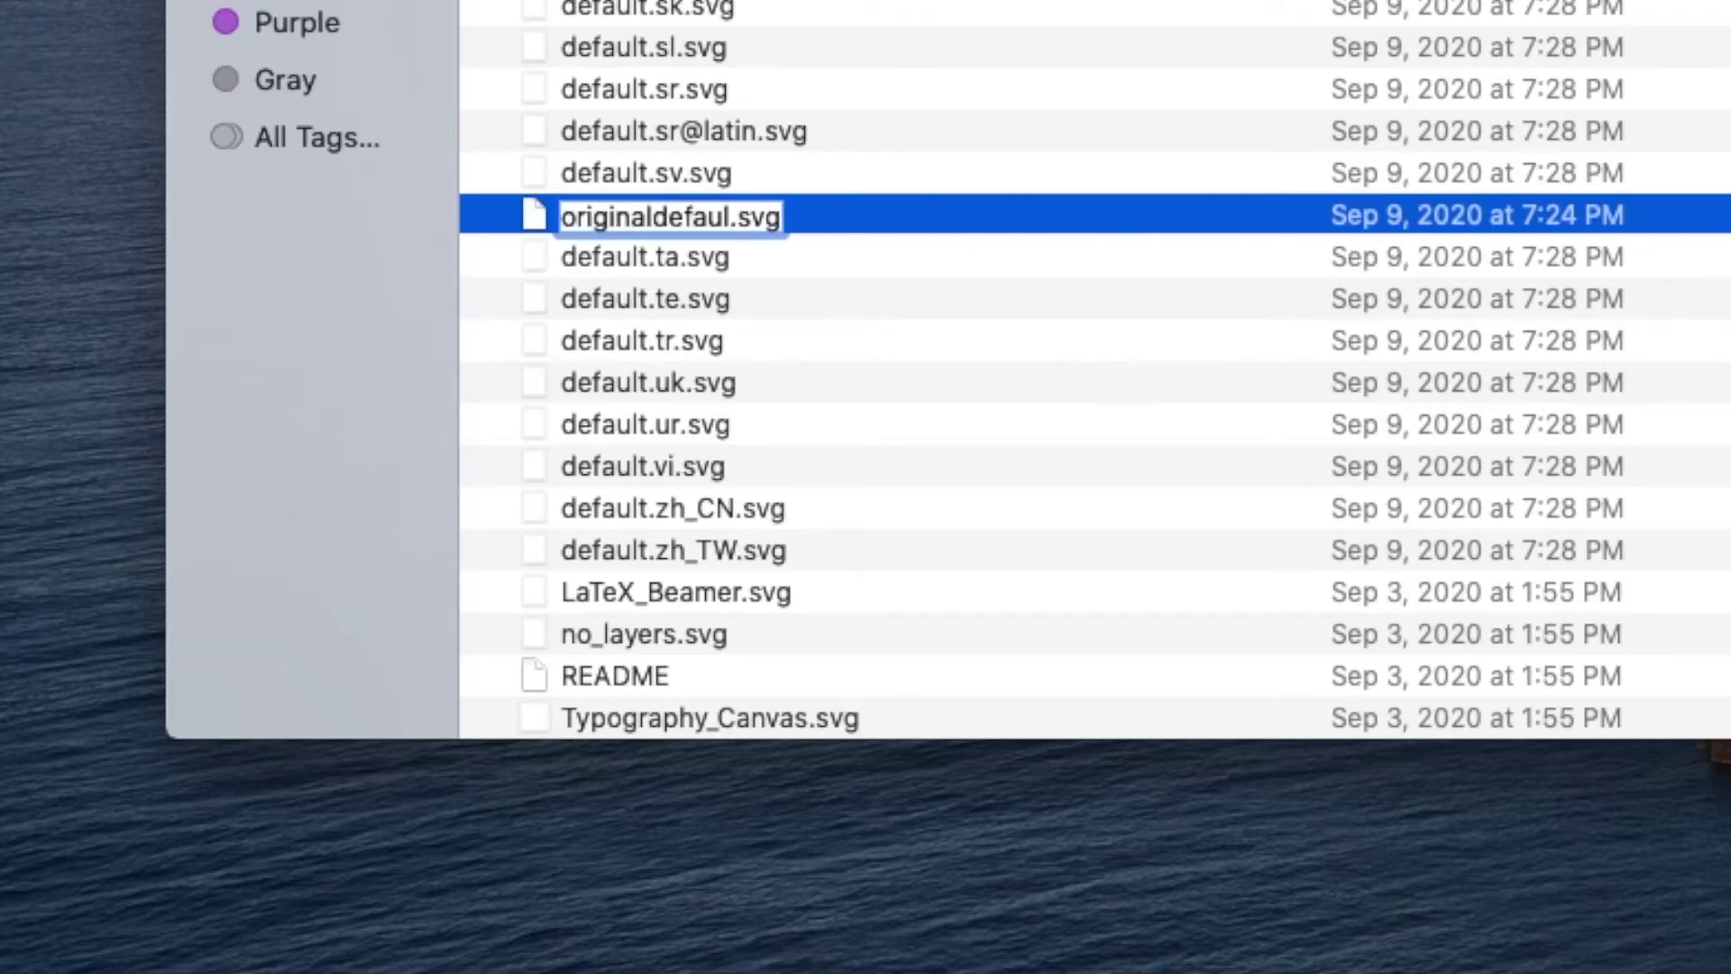
{"action": "key", "text": "Return"}
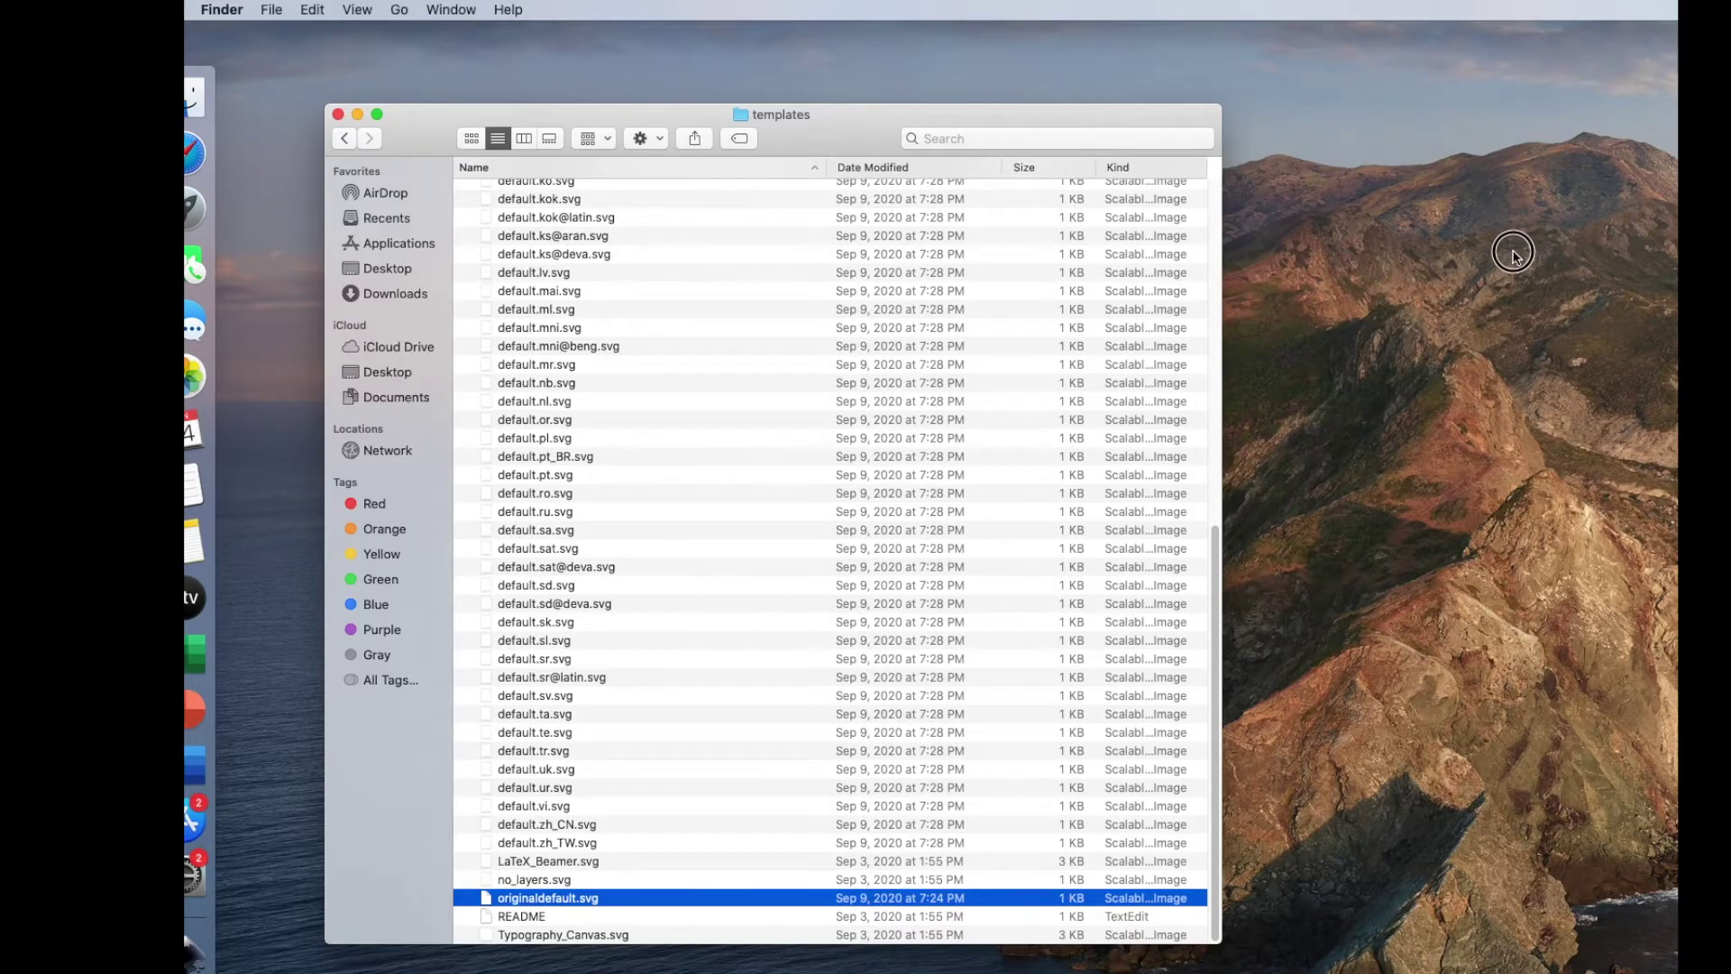
{"action": "left_click_drag", "start_coordinate": [1632, 155], "coordinate": [668, 554]}
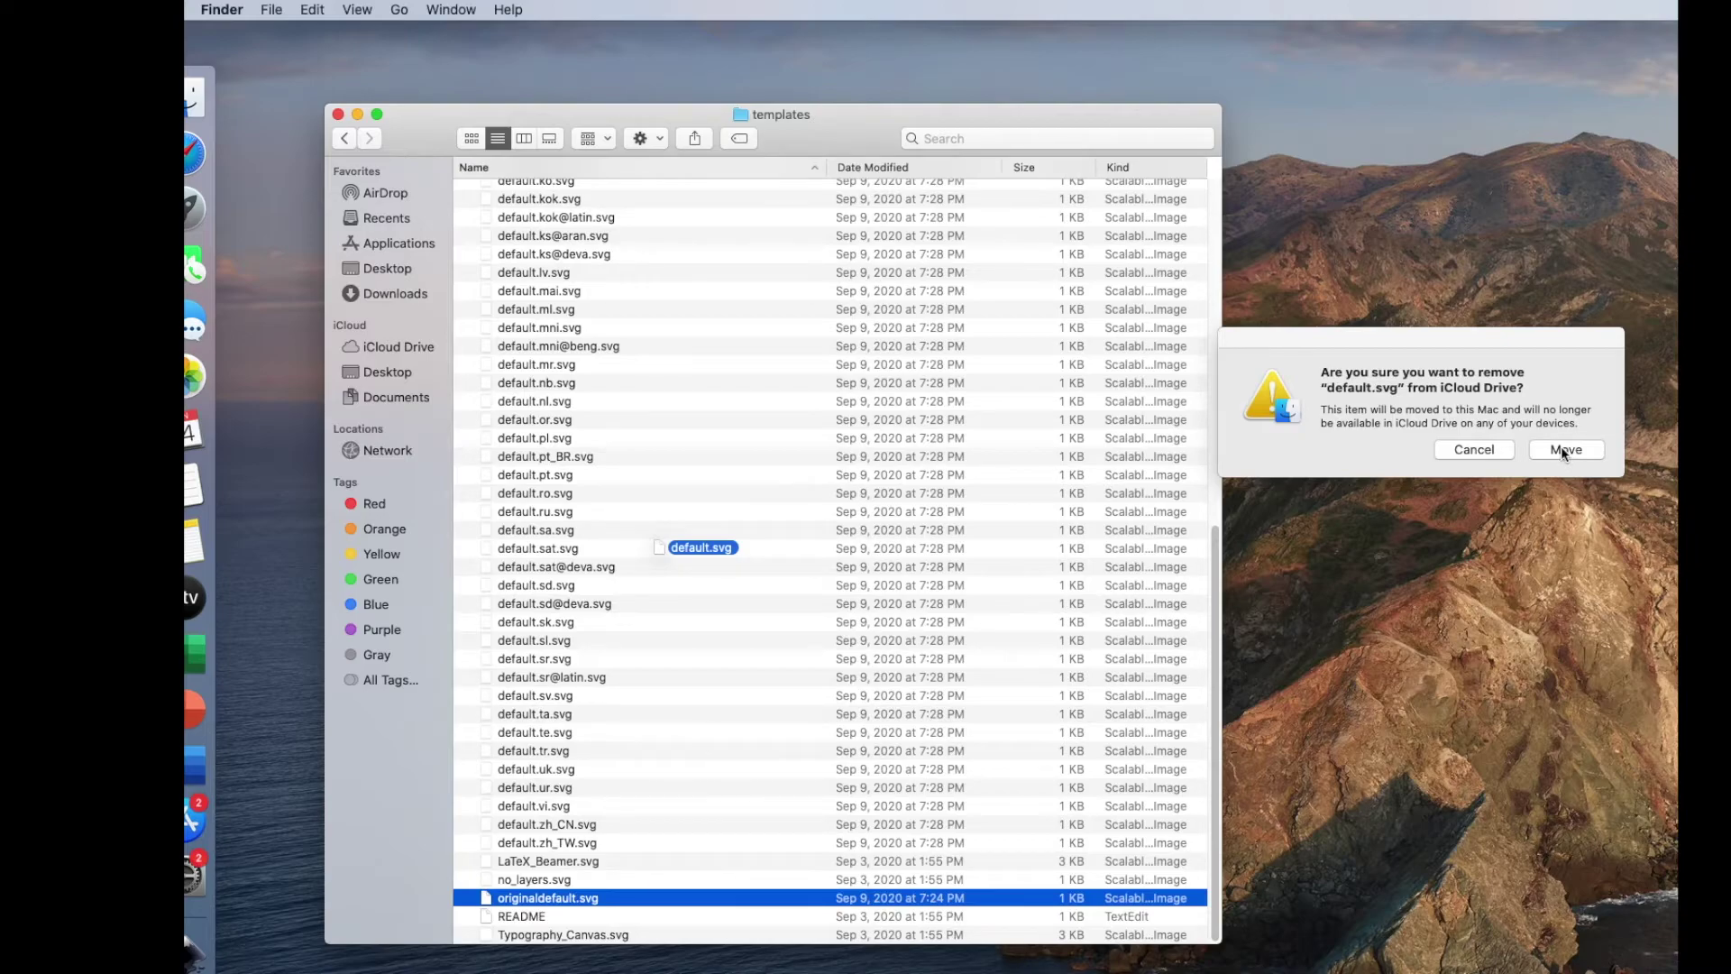
Confirm moving the new default.svg into the templates folder, then close that Finder window
{"action": "left_click", "coordinate": [1564, 450]}
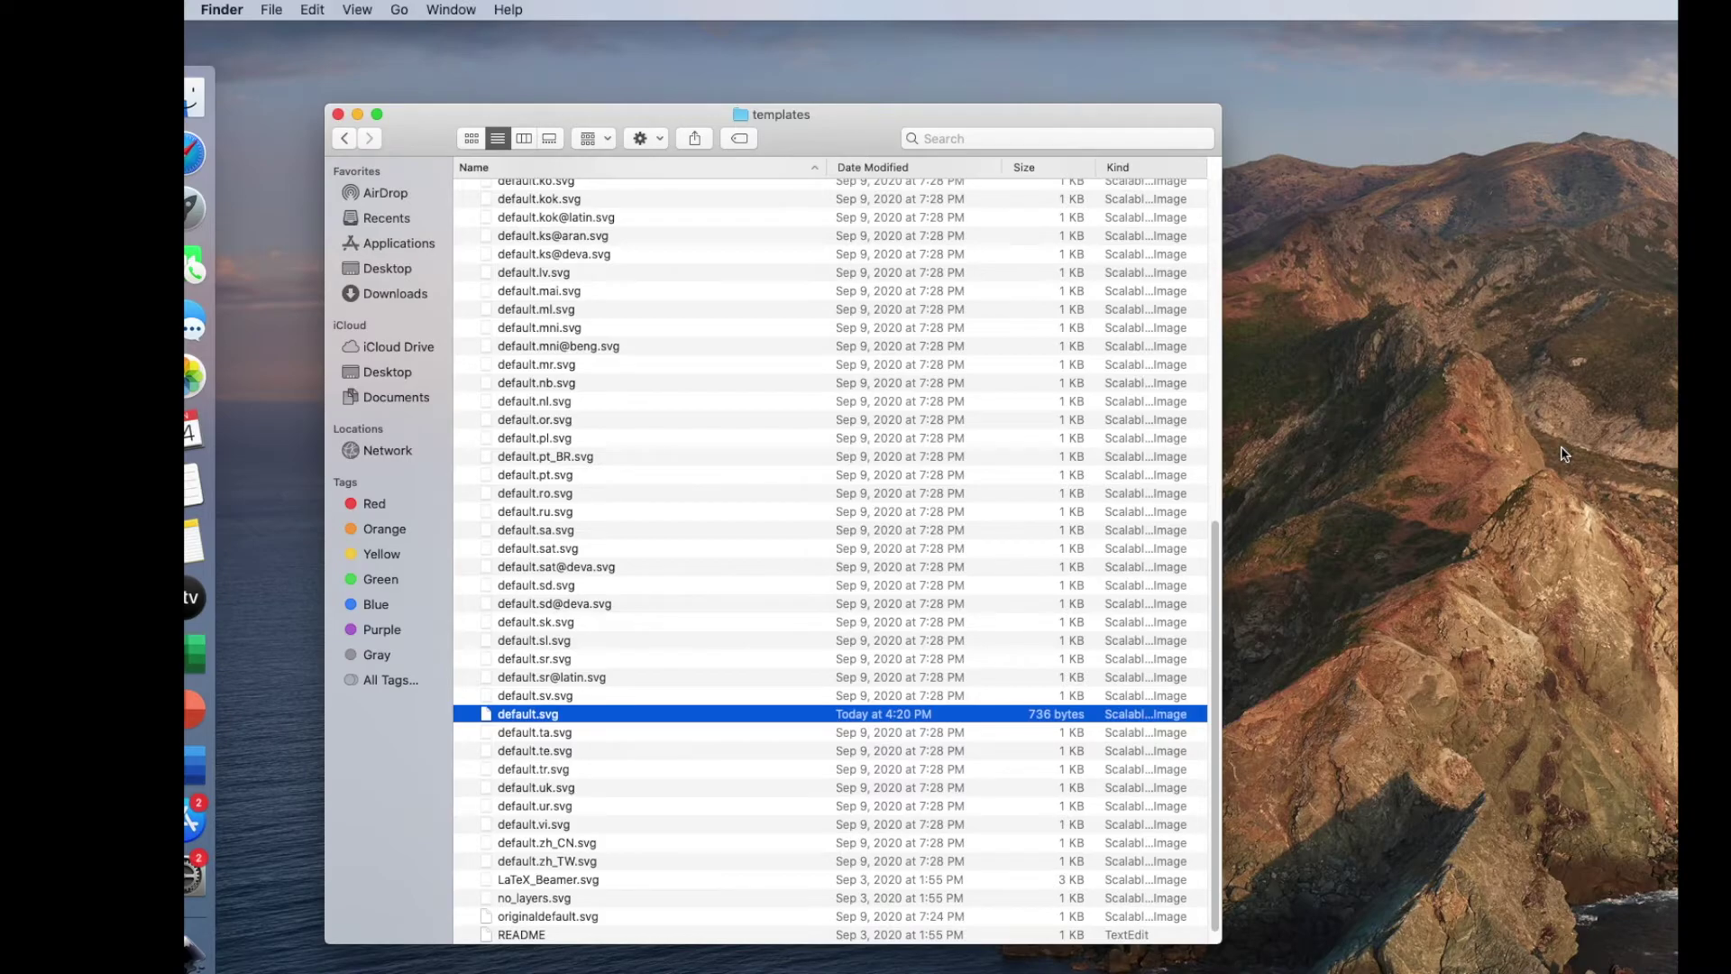
{"action": "left_click", "coordinate": [338, 114]}
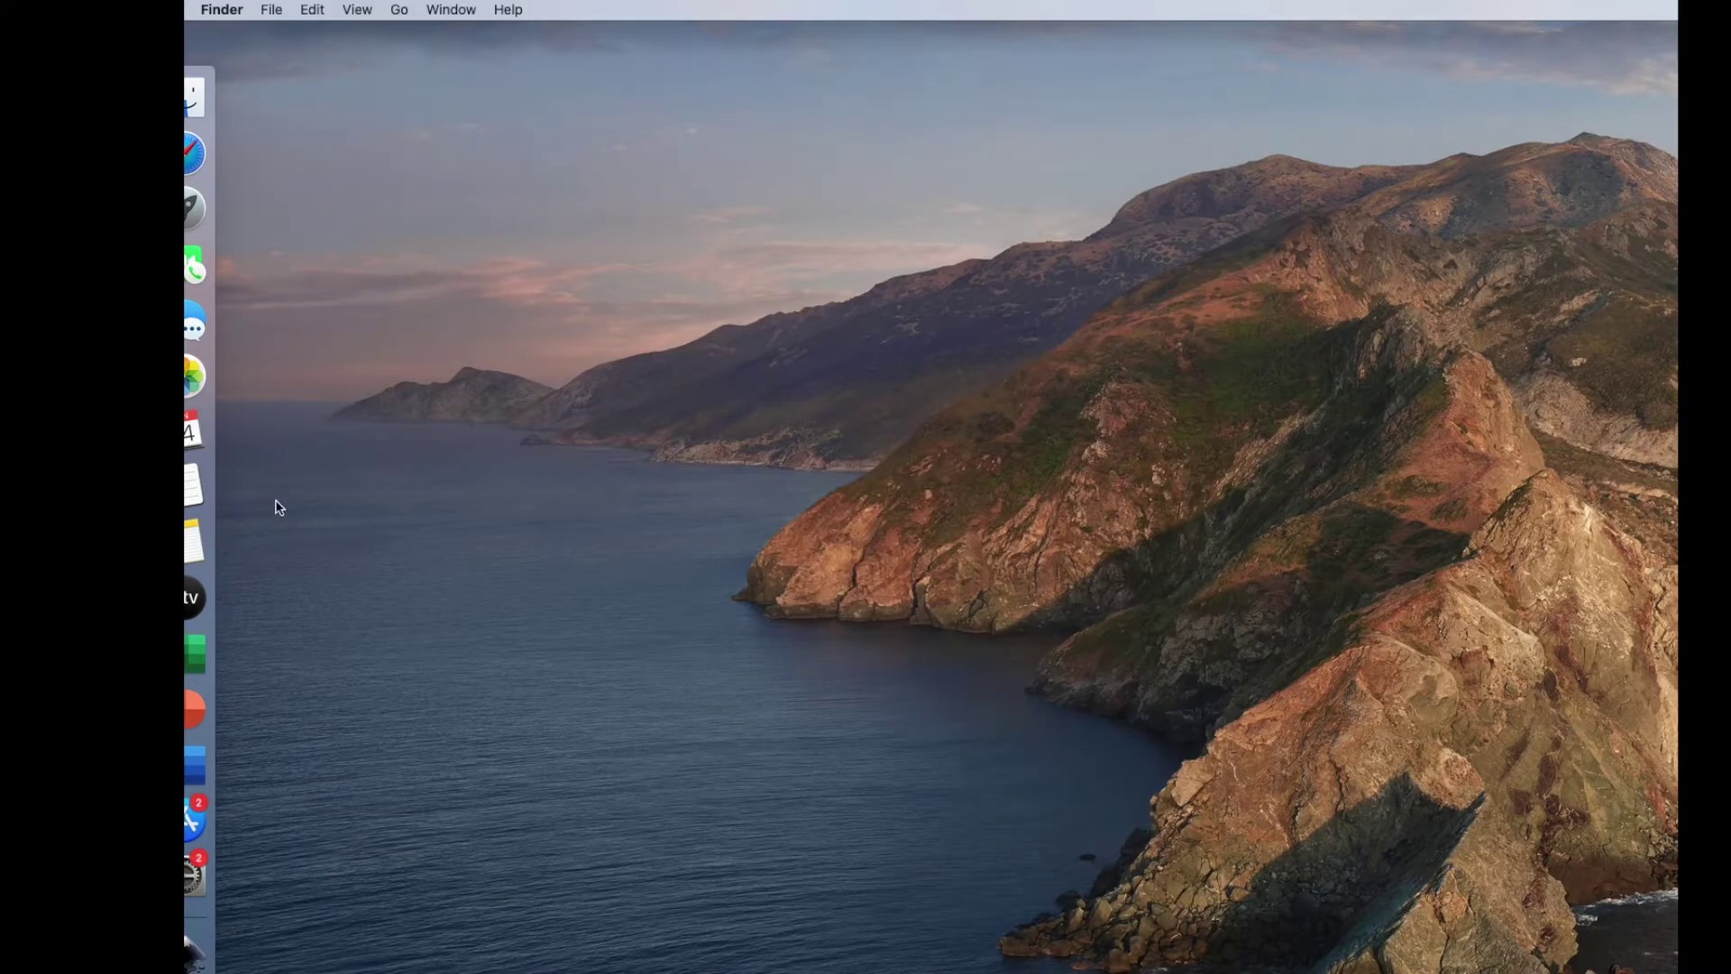
Launch Inkscape, enlarge its window, and draw an ellipse on the new page
{"action": "left_click", "coordinate": [195, 956]}
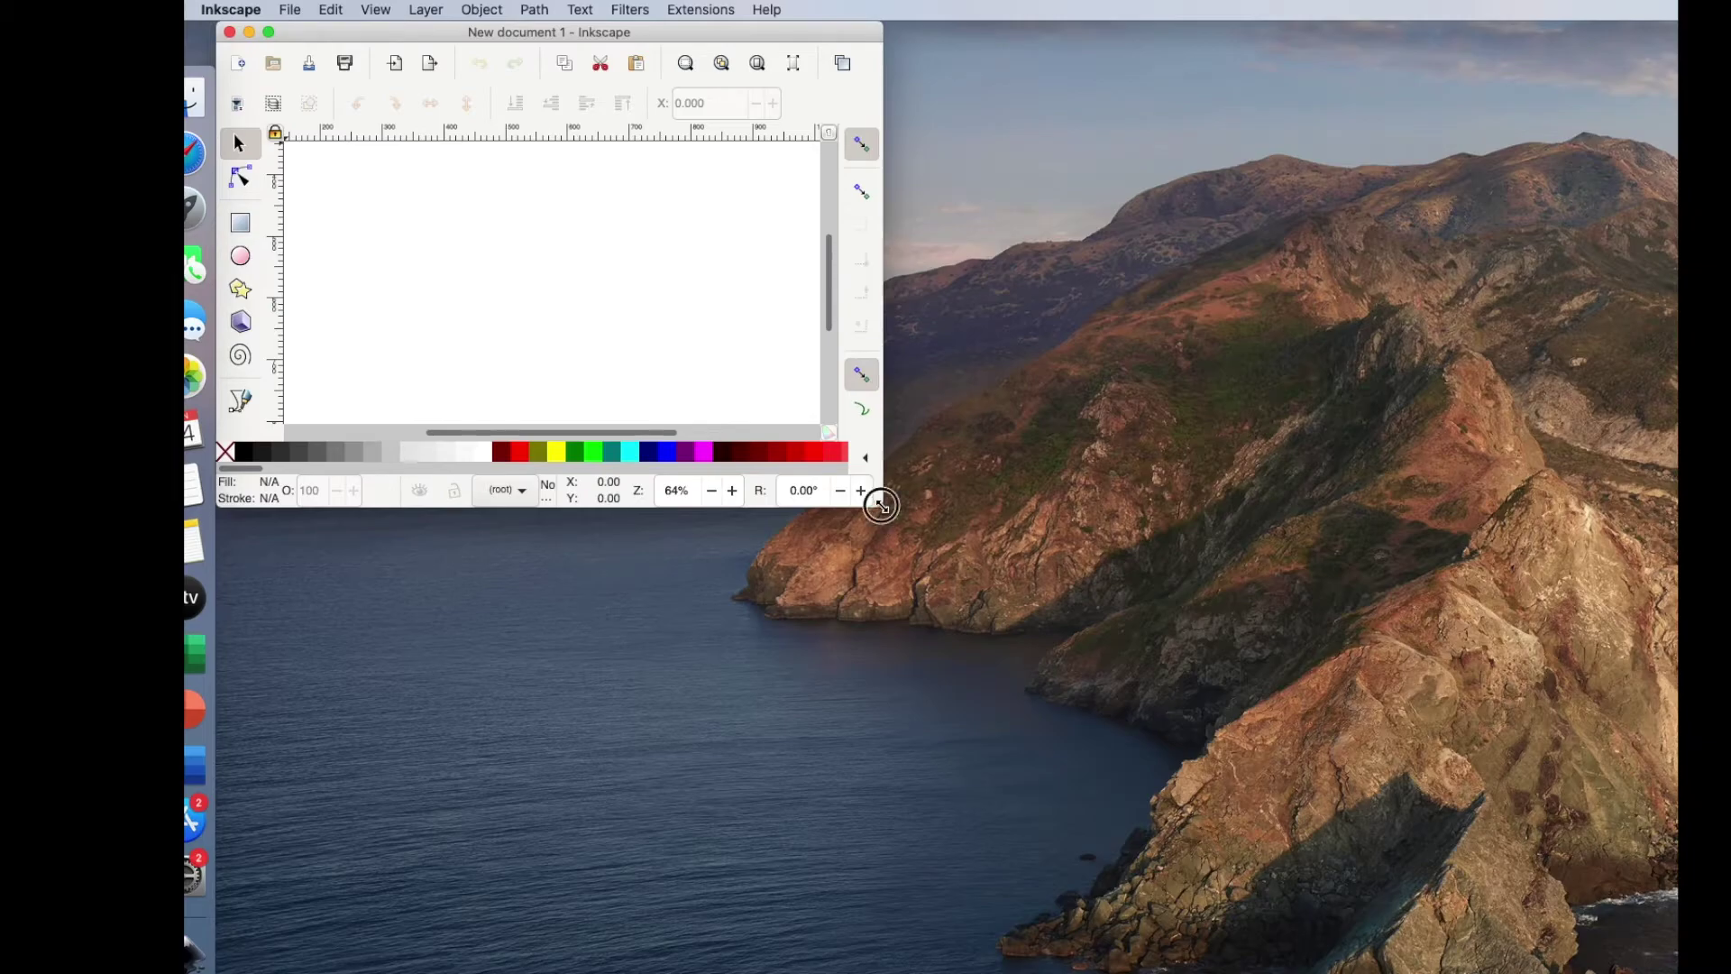
{"action": "left_click_drag", "start_coordinate": [882, 511], "coordinate": [1578, 943]}
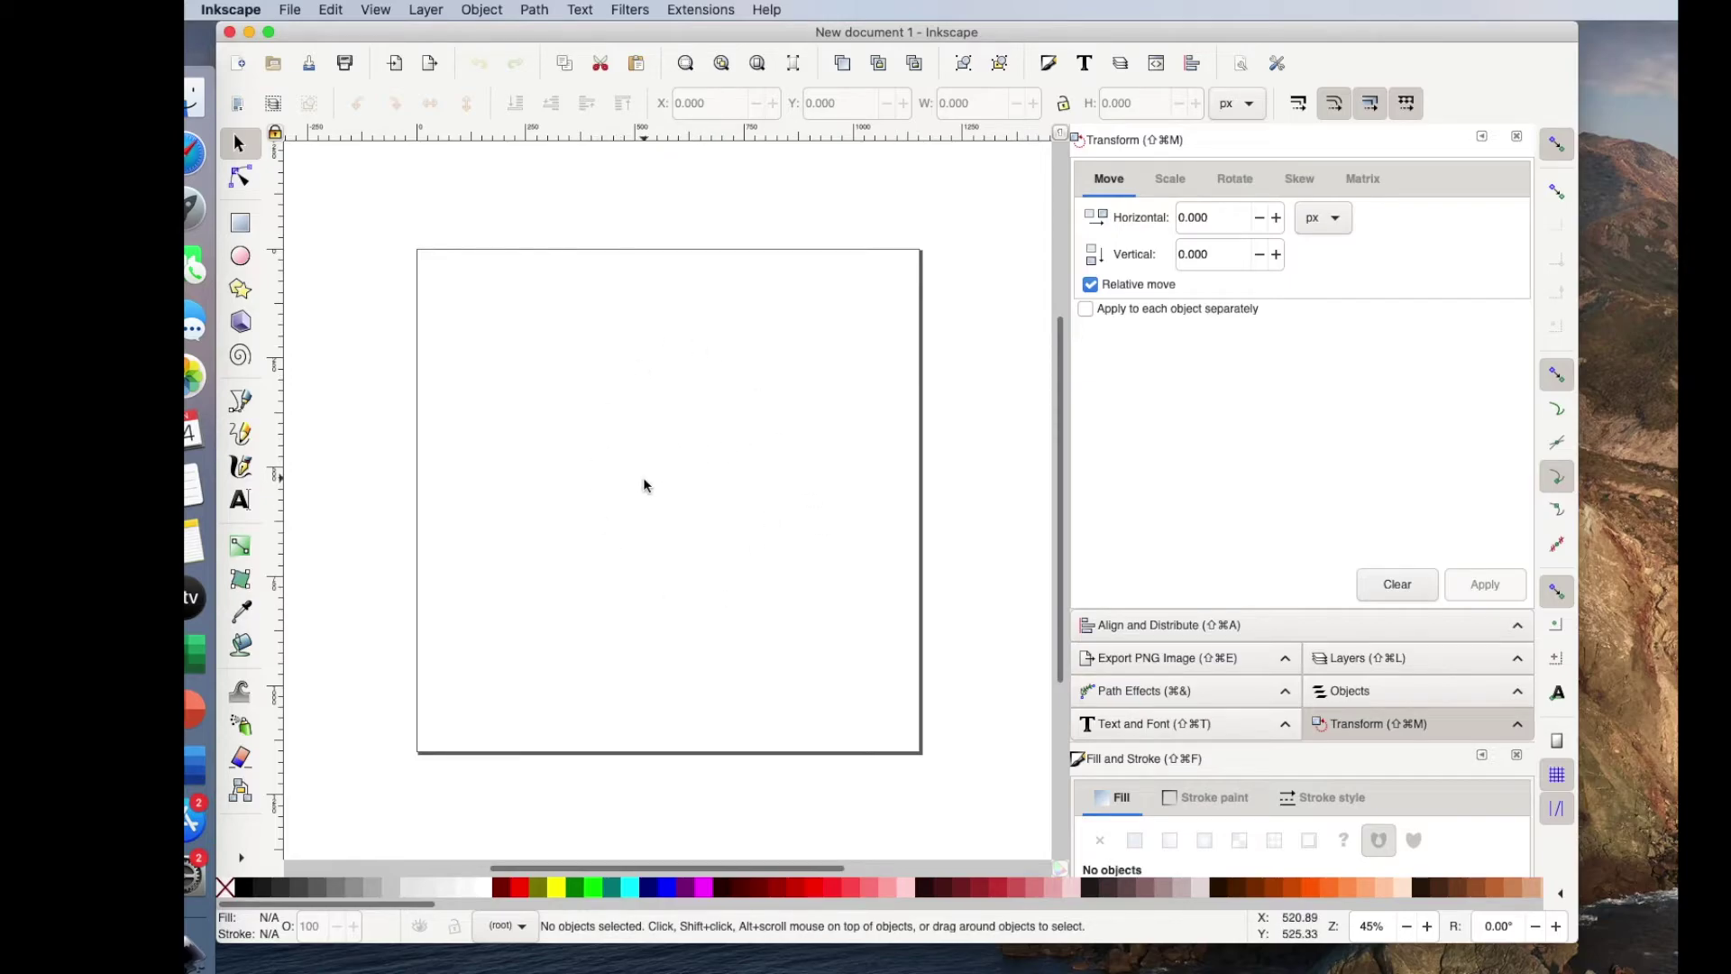
{"action": "left_click", "coordinate": [245, 258]}
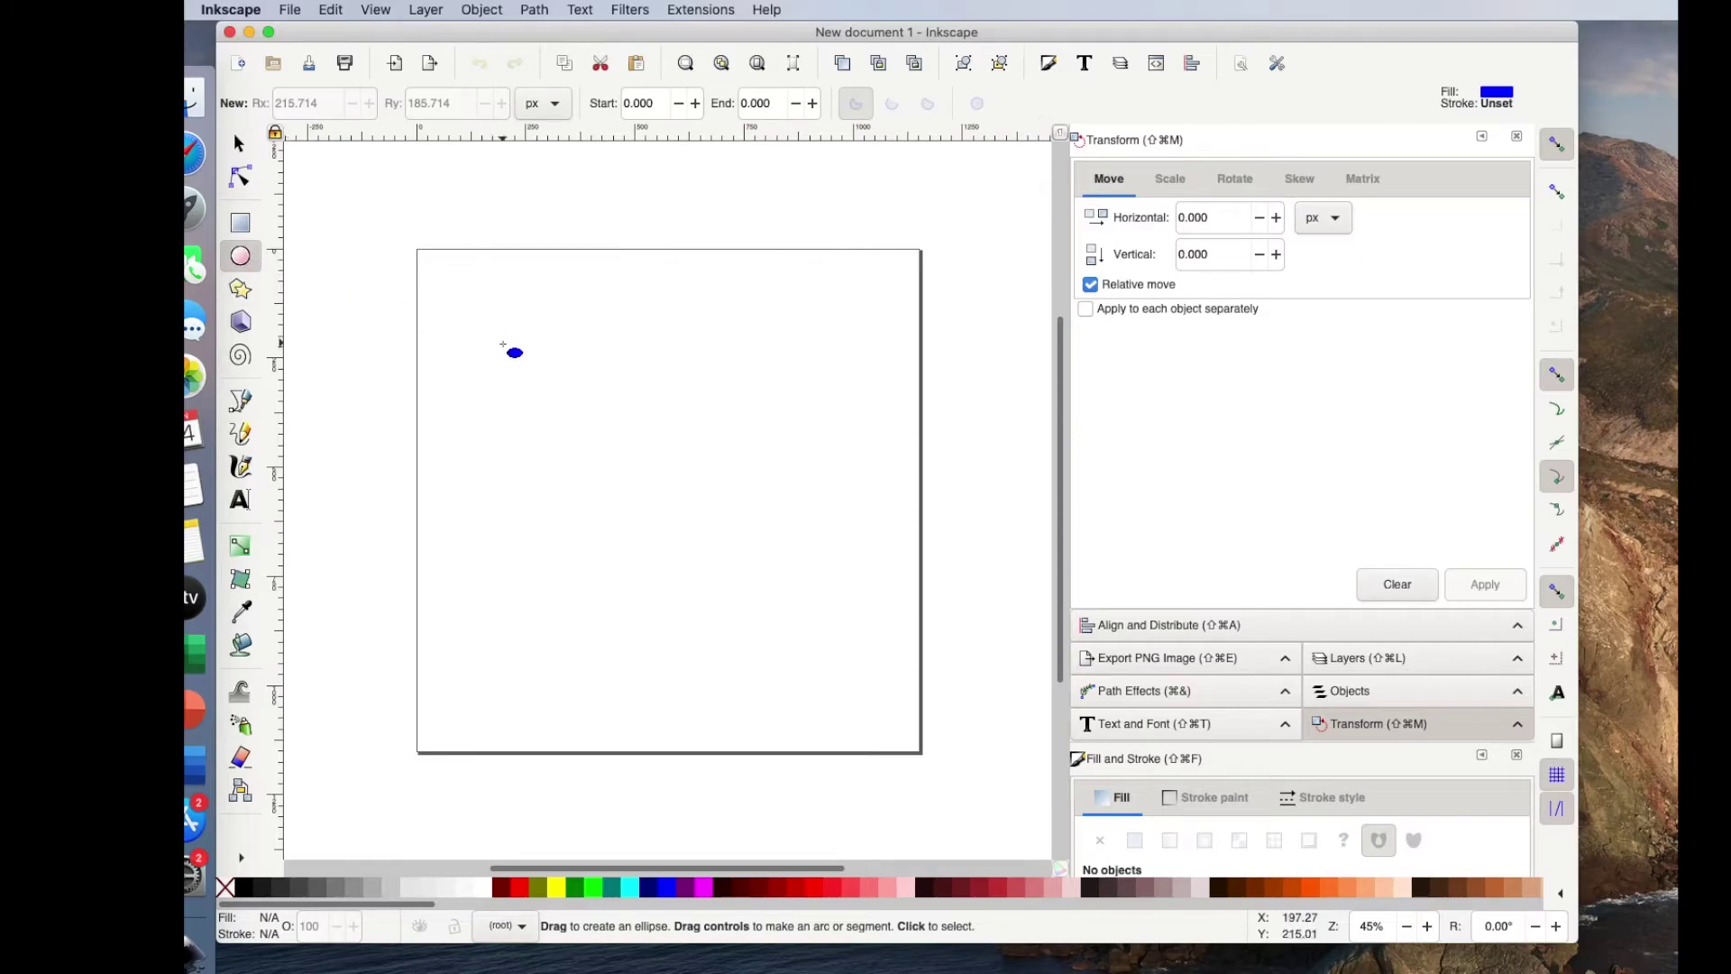
{"action": "left_click_drag", "start_coordinate": [503, 344], "coordinate": [707, 542]}
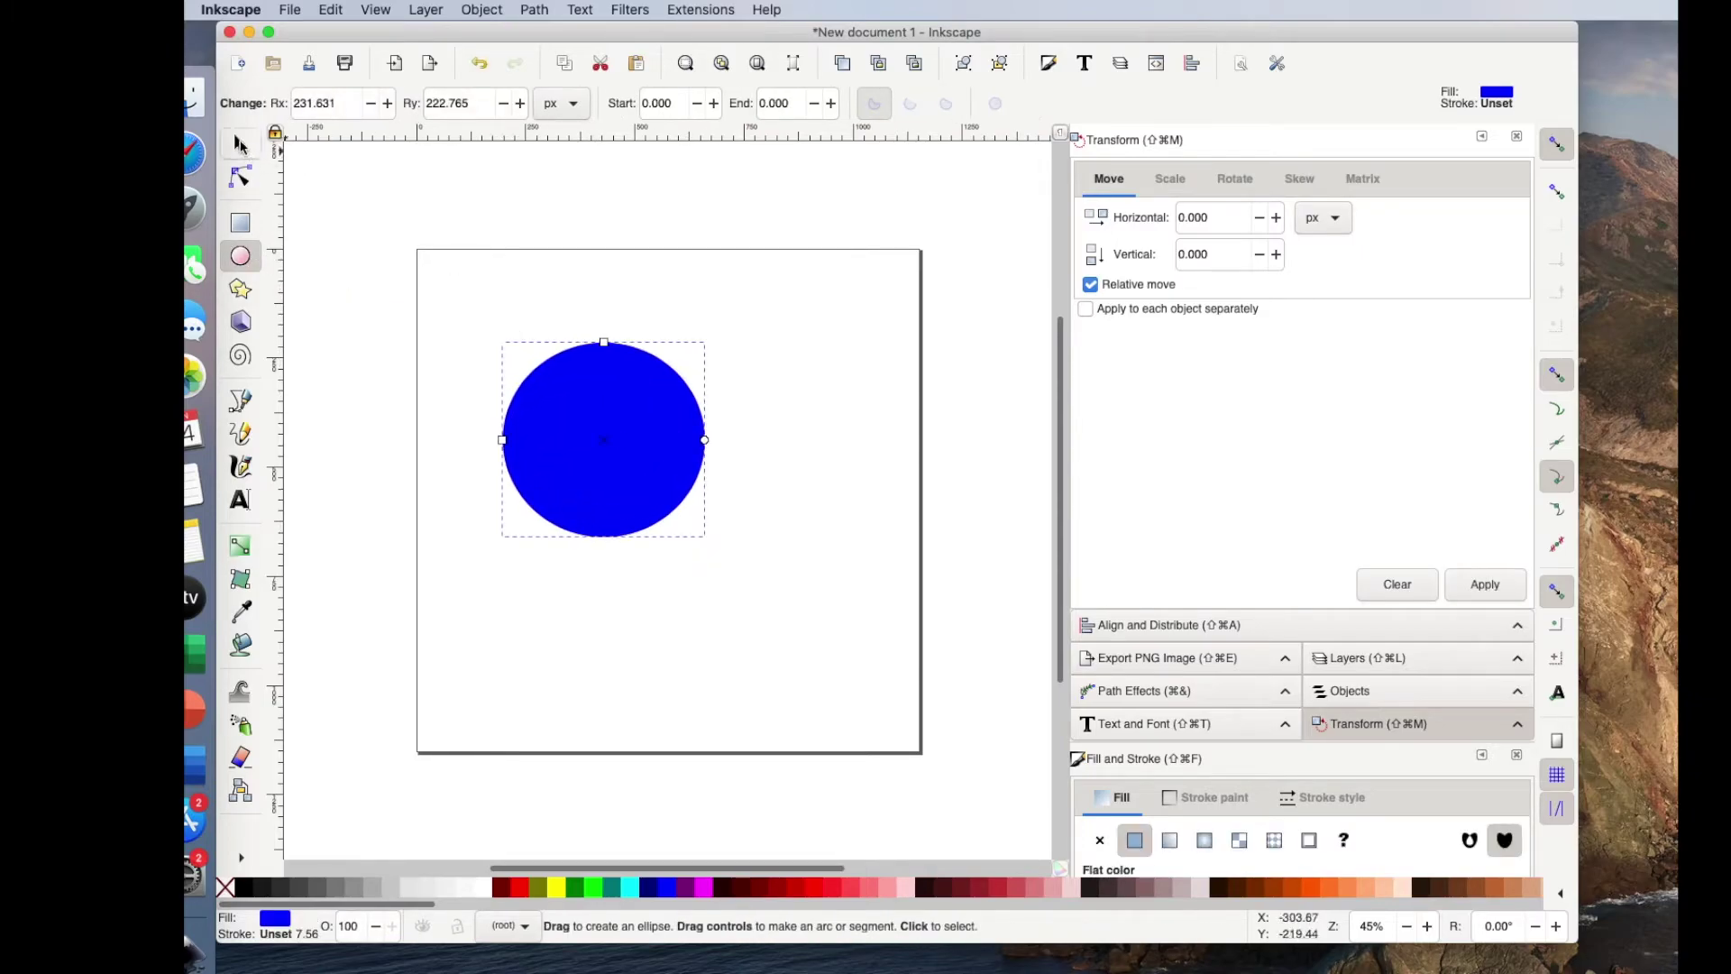
Switch the size units to inches and set the ellipse's width and height to 5
{"action": "left_click", "coordinate": [240, 143]}
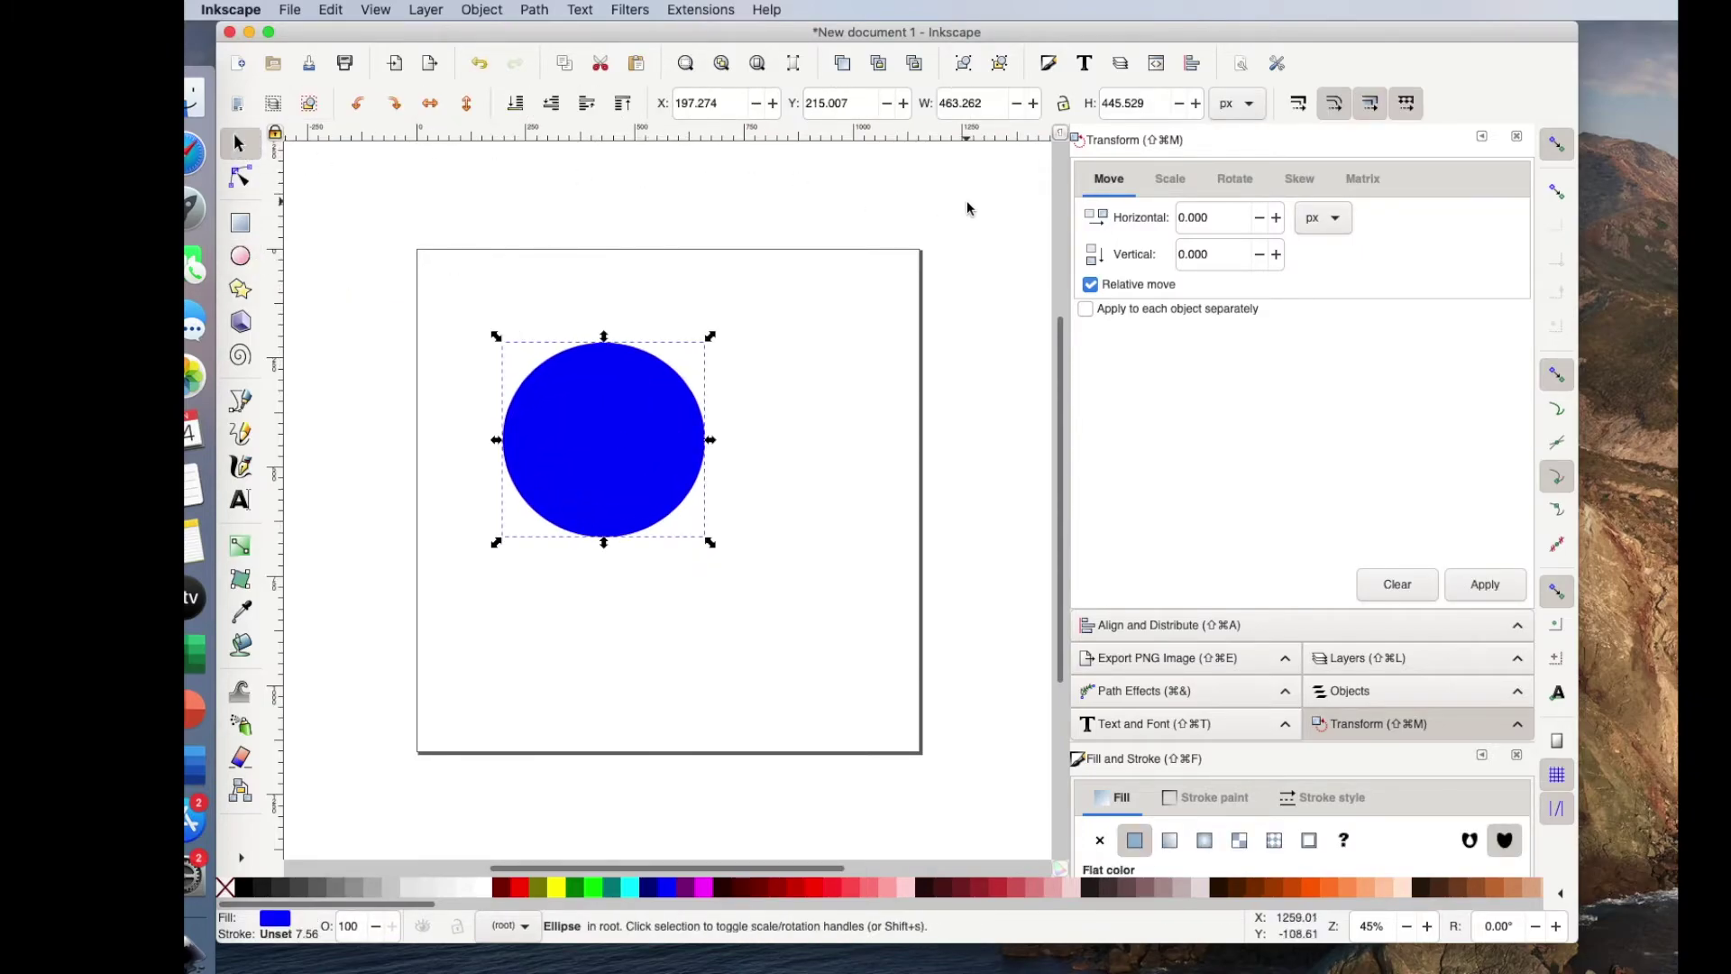
{"action": "left_click", "coordinate": [1237, 103]}
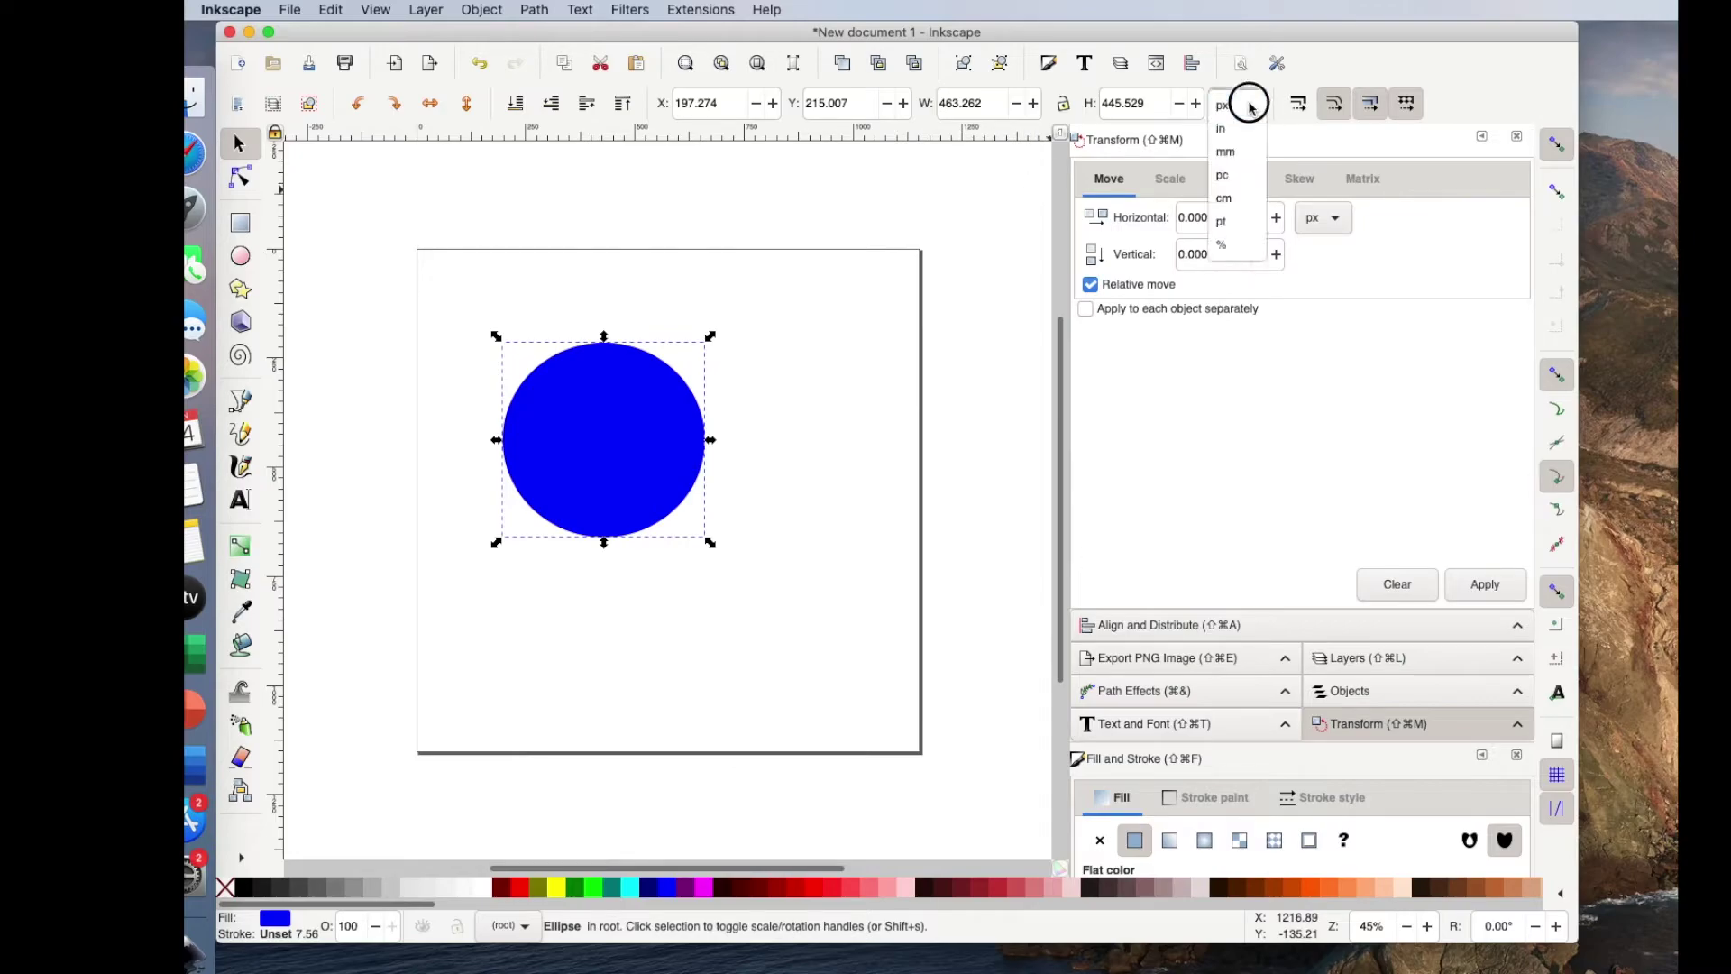
{"action": "left_click", "coordinate": [1231, 130]}
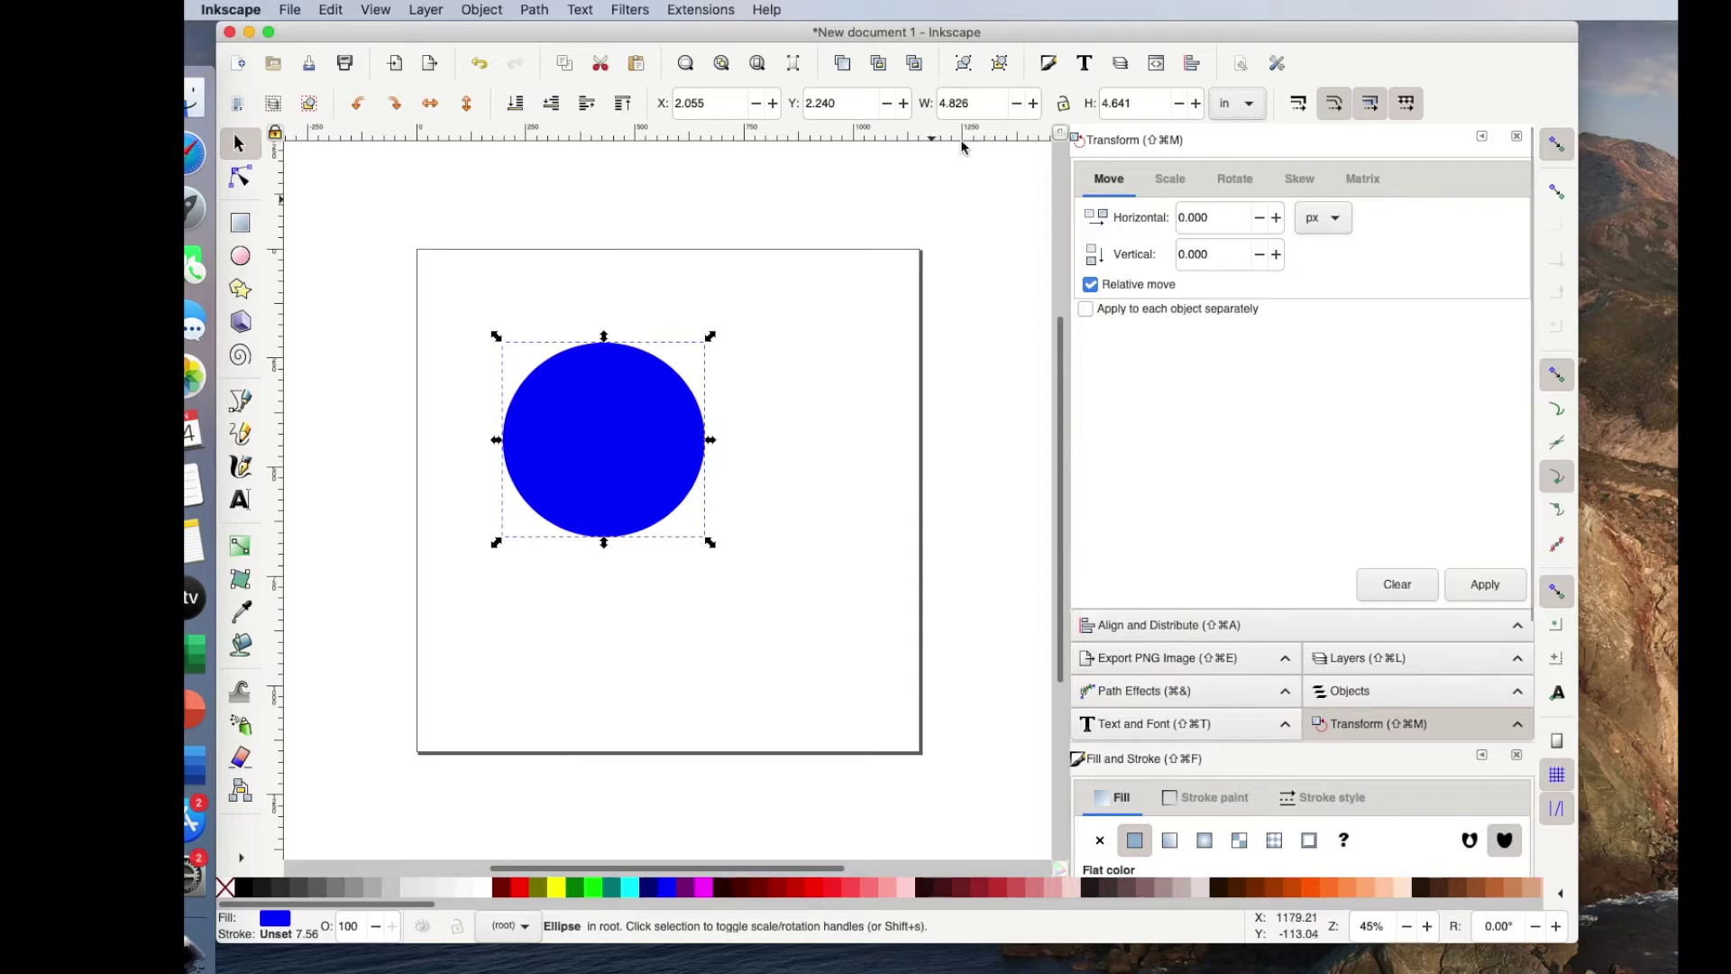
{"action": "left_click", "coordinate": [992, 103]}
{"action": "type", "text": "5"}
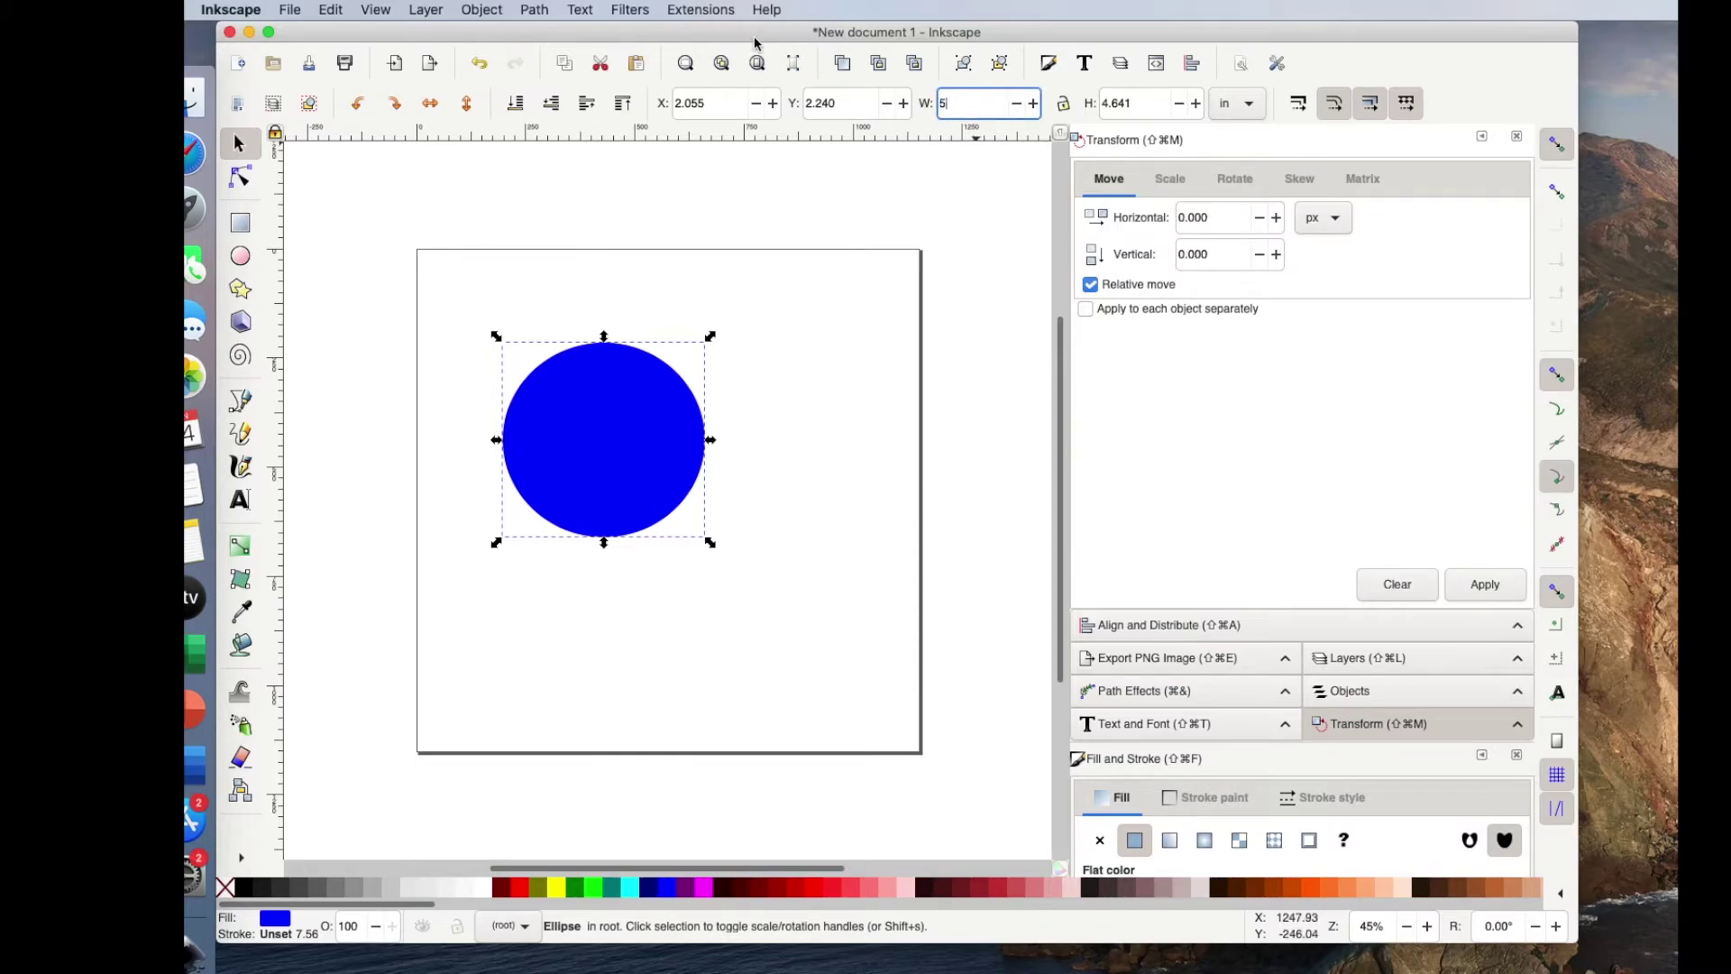
{"action": "key", "text": "Tab"}
{"action": "type", "text": "5"}
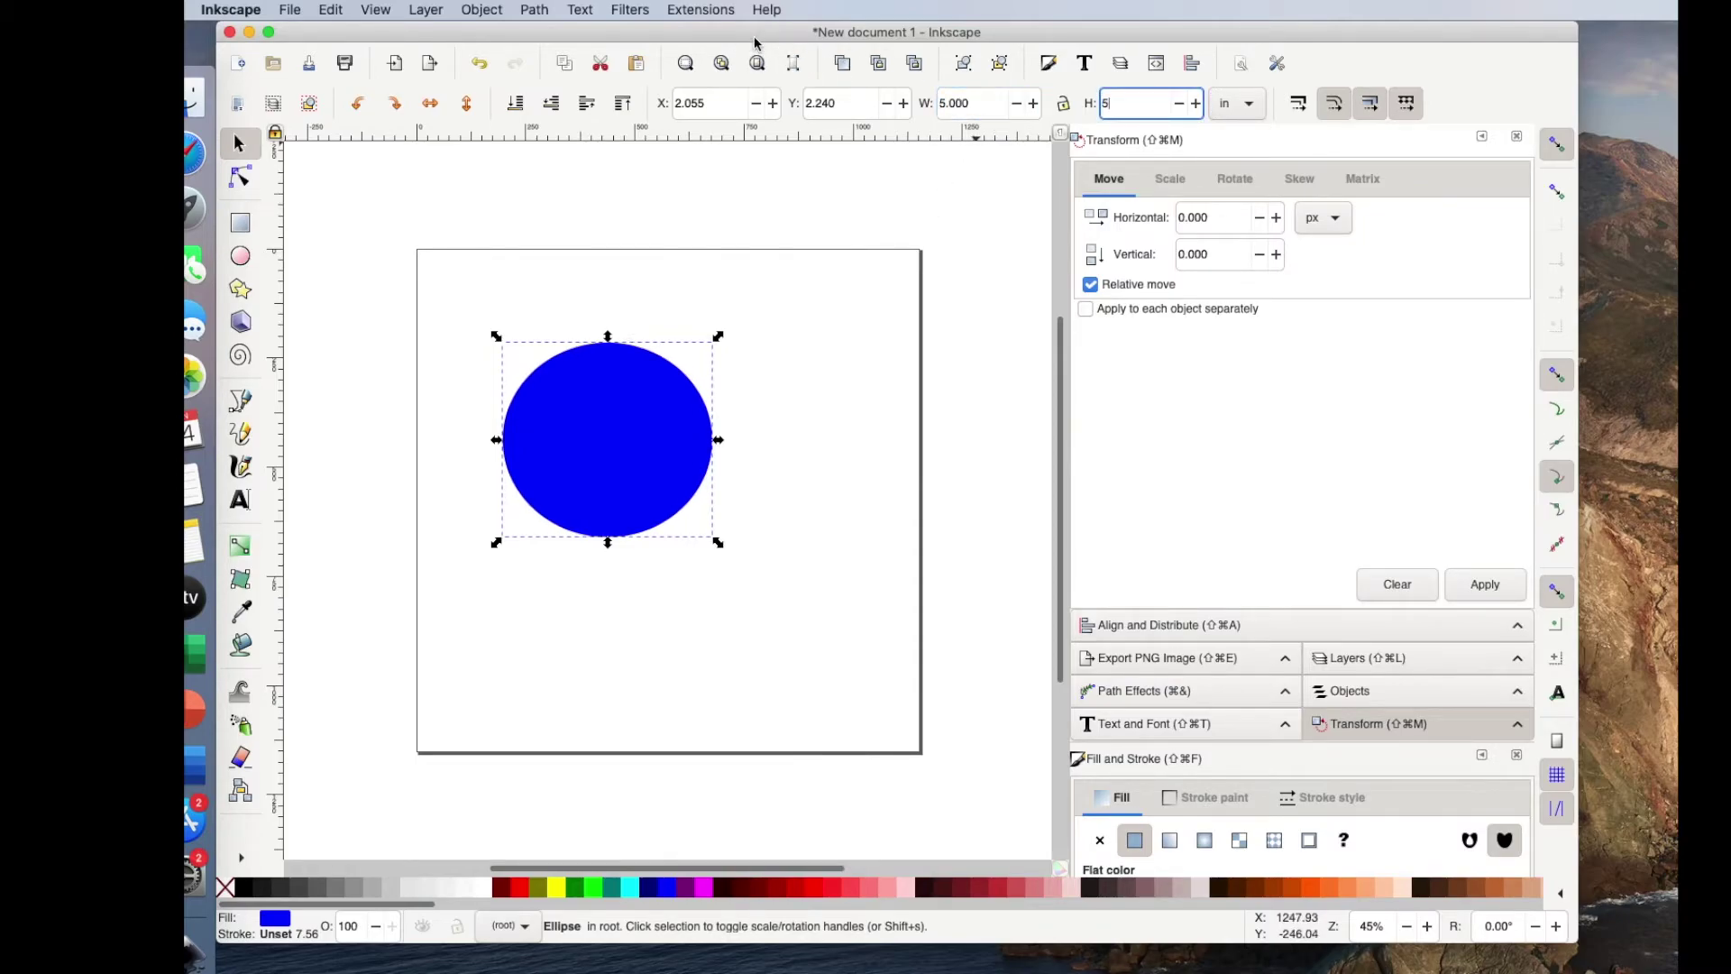
{"action": "key", "text": "Return"}
Save the 5-inch circle to the Desktop as CircleScaledPerm.svg
{"action": "left_click", "coordinate": [289, 10]}
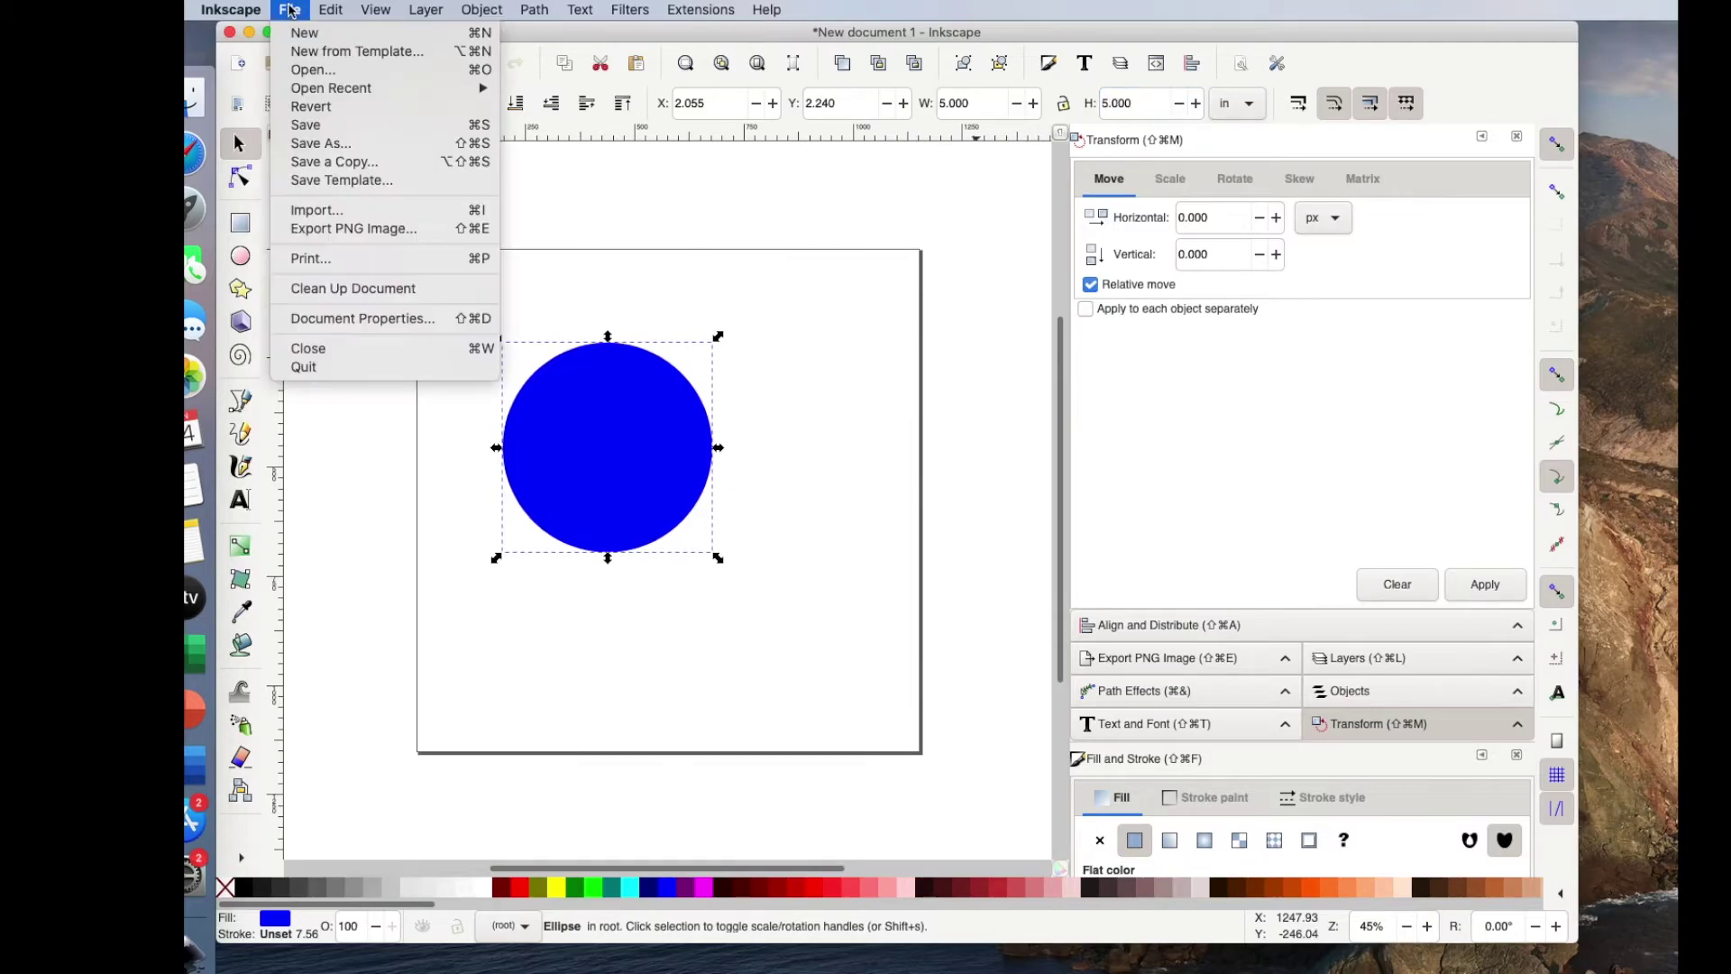
{"action": "left_click", "coordinate": [310, 144]}
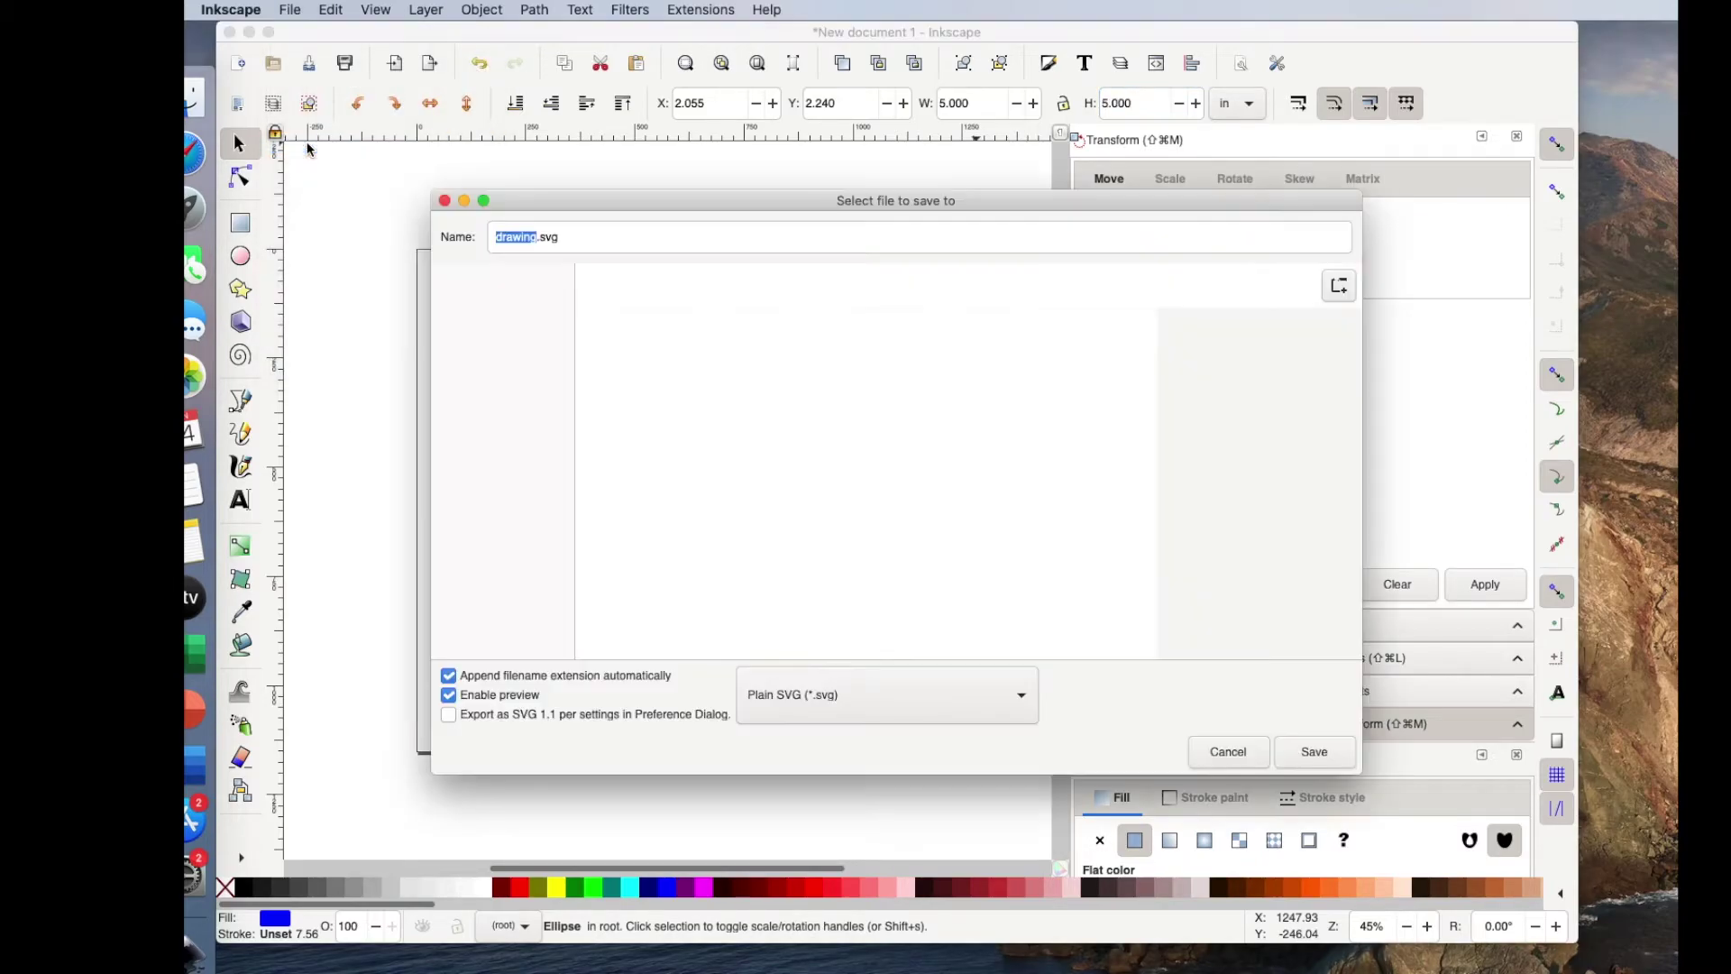
{"action": "type", "text": "CircleScaledTerm"}
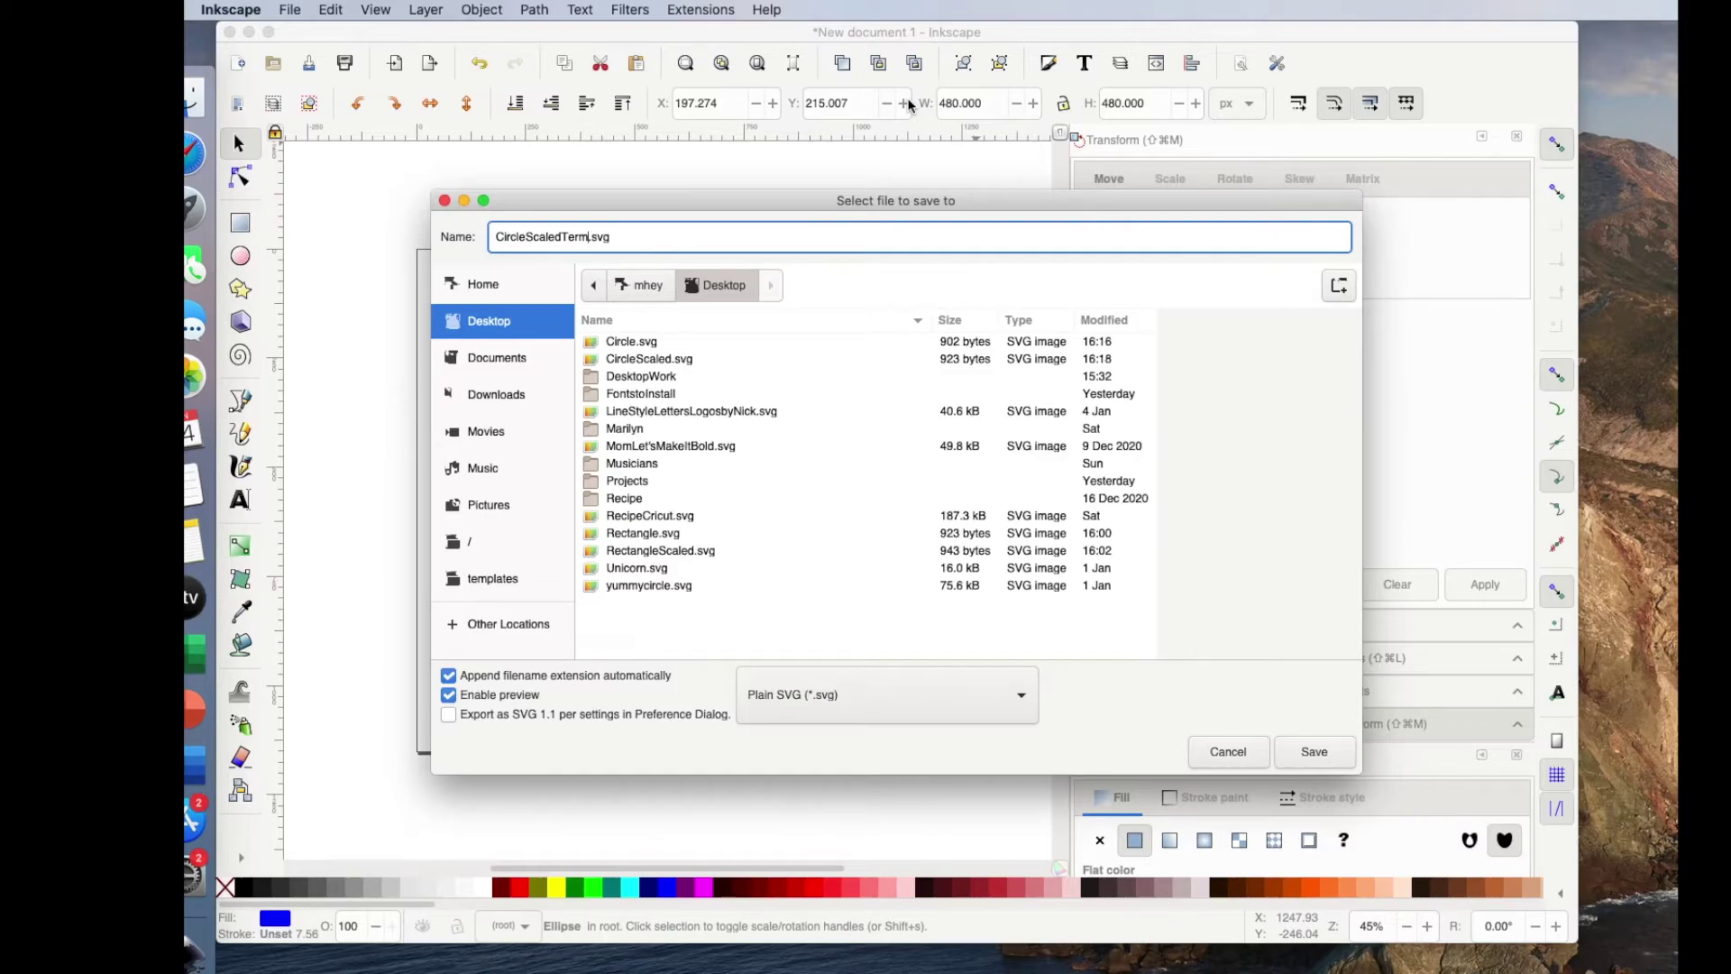
{"action": "key", "text": "BackSpace"}
{"action": "key", "text": "BackSpace"}
{"action": "key", "text": "BackSpace"}
{"action": "key", "text": "BackSpace"}
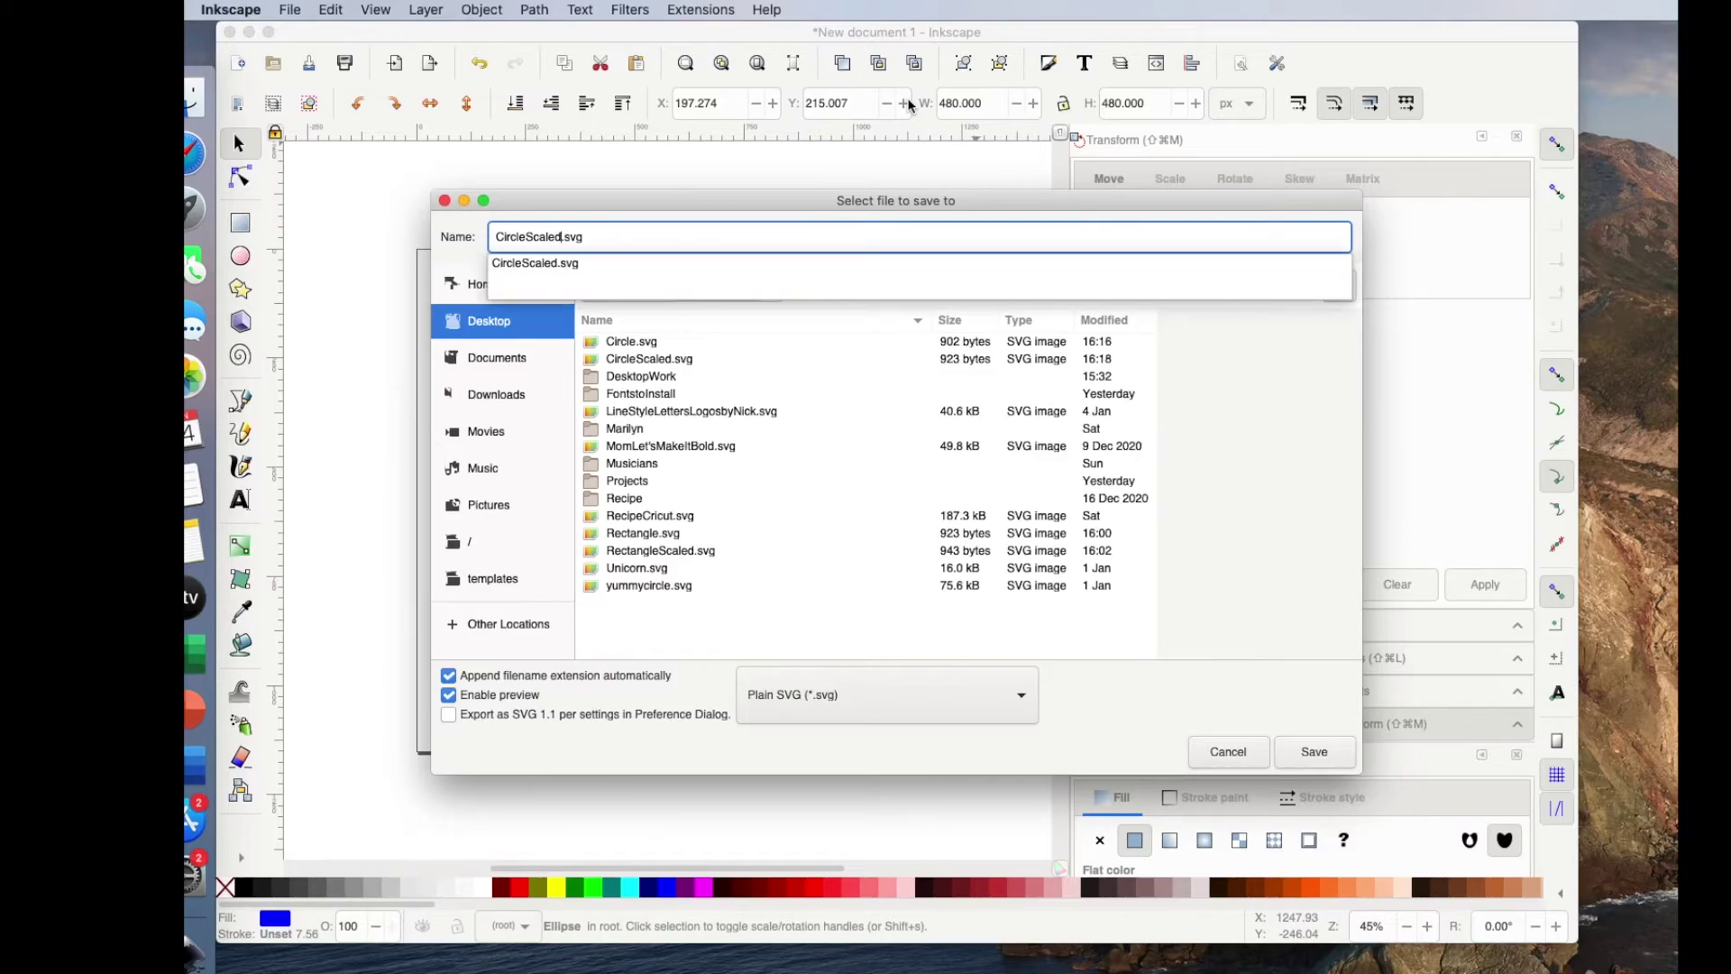
{"action": "type", "text": "Perm"}
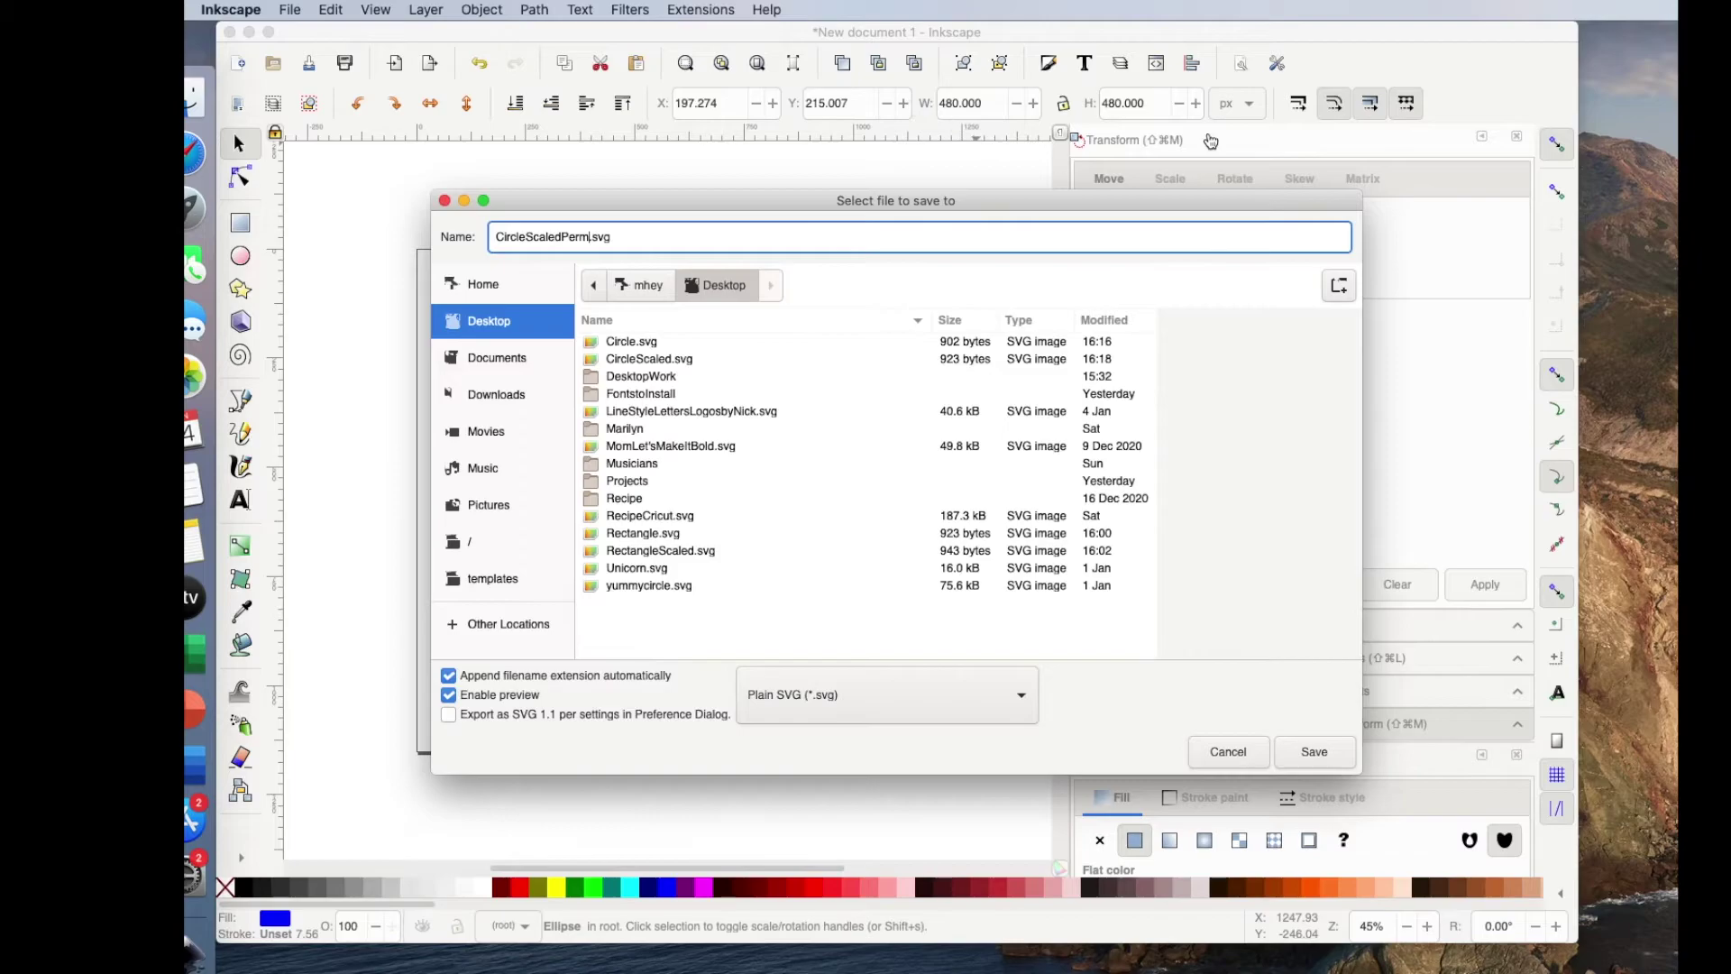
{"action": "left_click", "coordinate": [1318, 754]}
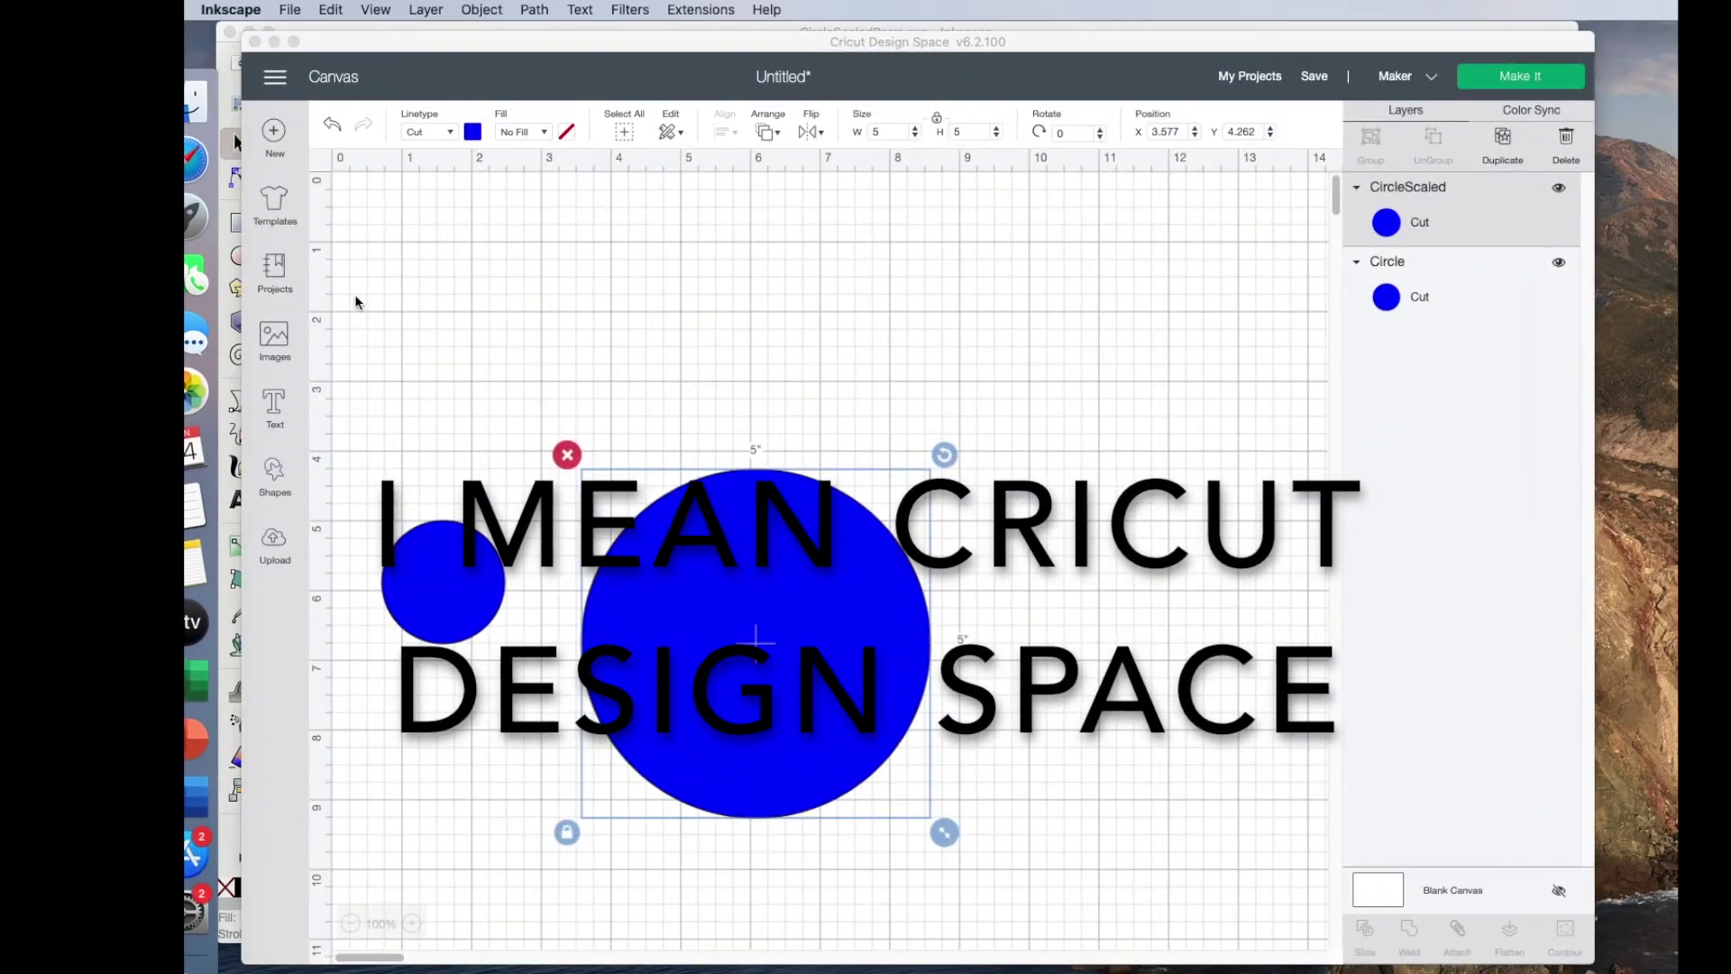
Upload CircleScaledPerm.svg into Cricut Design Space's image library
{"action": "left_click", "coordinate": [275, 542]}
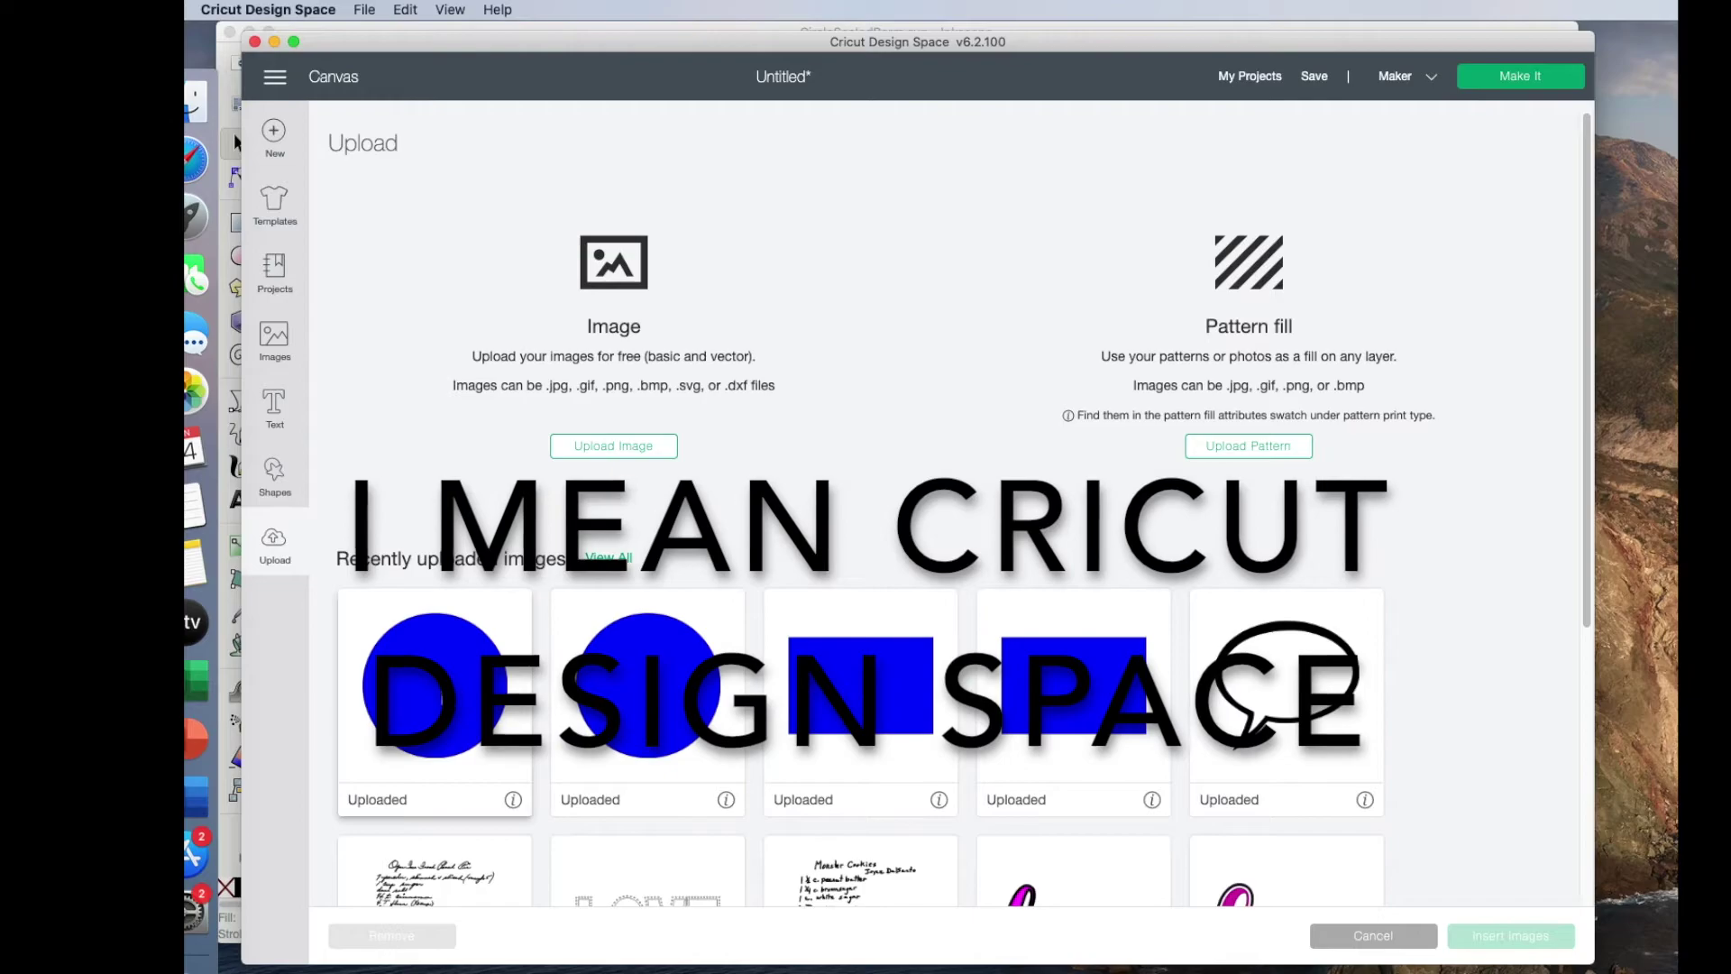
{"action": "left_click", "coordinate": [578, 446]}
{"action": "left_click", "coordinate": [911, 504]}
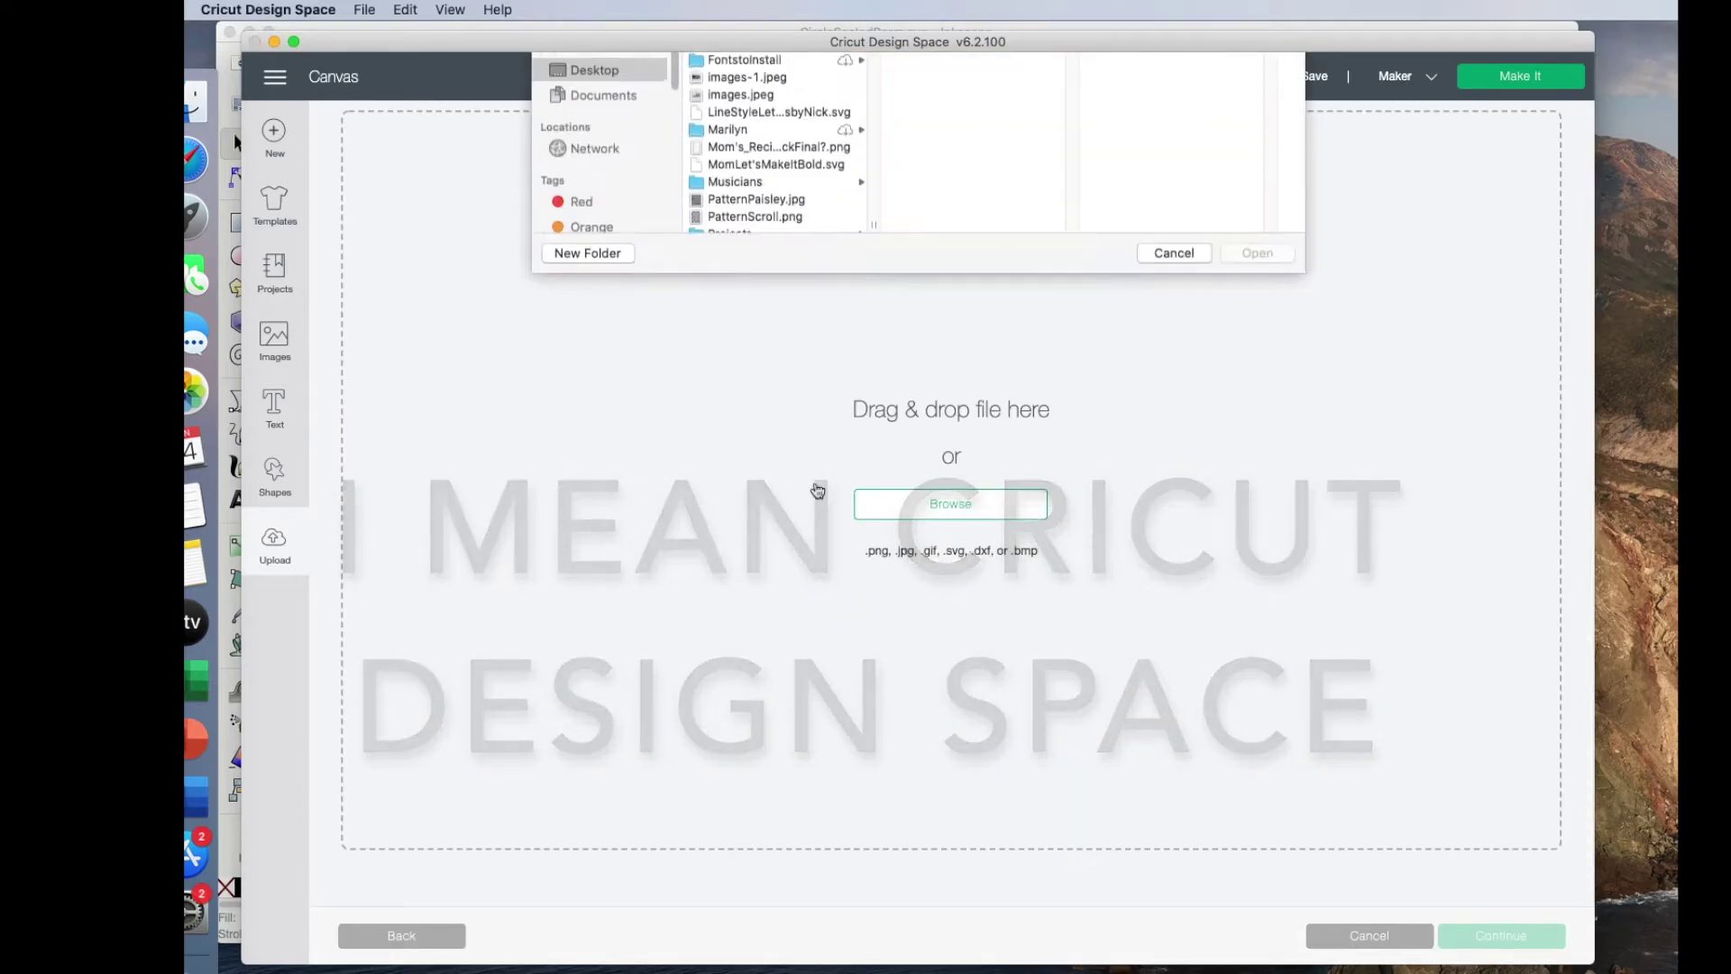
{"action": "left_click", "coordinate": [781, 224]}
{"action": "left_click", "coordinate": [1249, 464]}
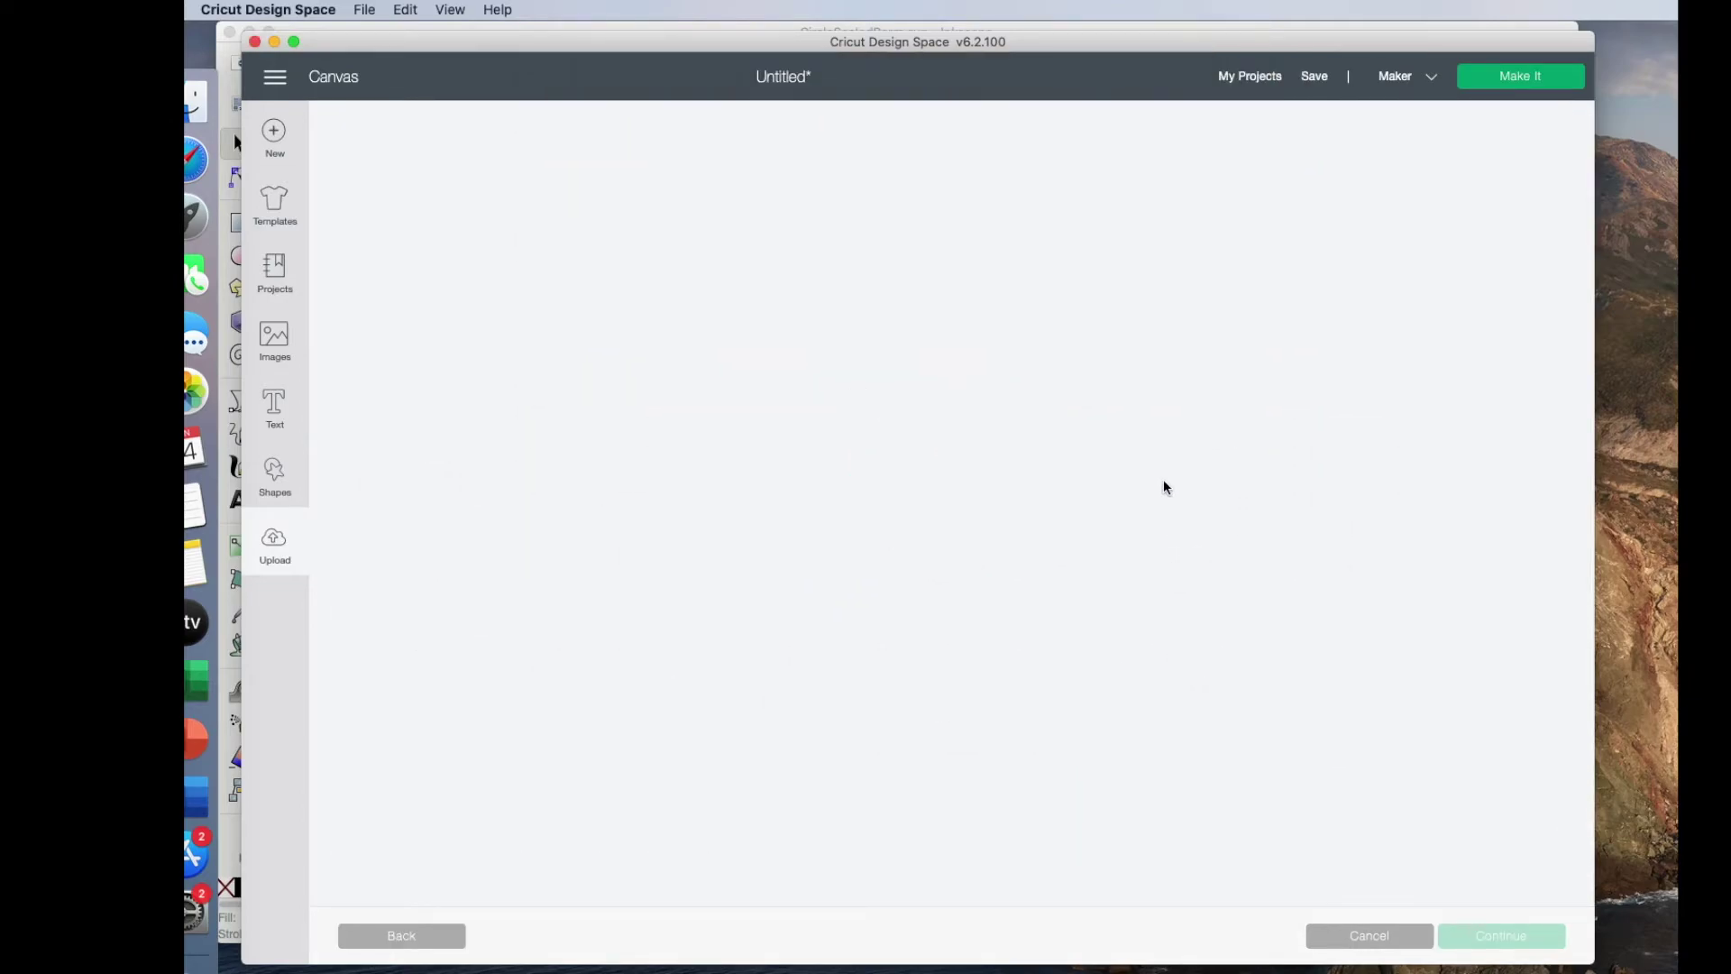
{"action": "left_click", "coordinate": [1497, 936]}
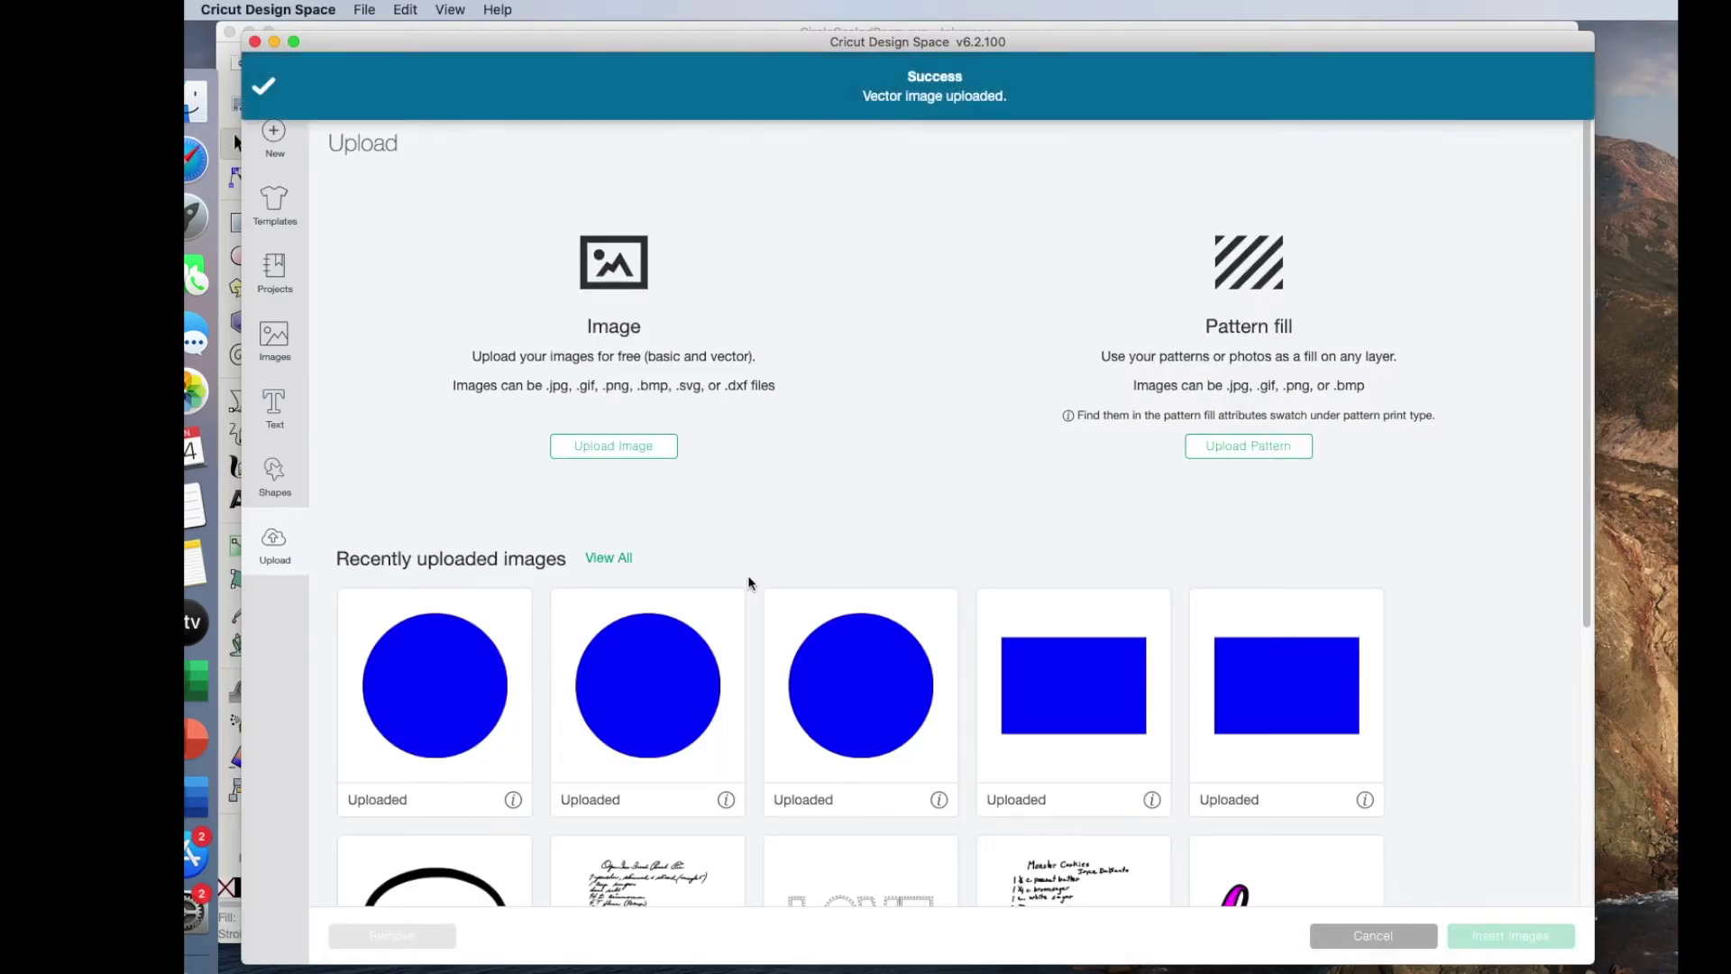
Insert the uploaded circle onto the canvas beside the others, then minimize Cricut Design Space
{"action": "left_click", "coordinate": [435, 661]}
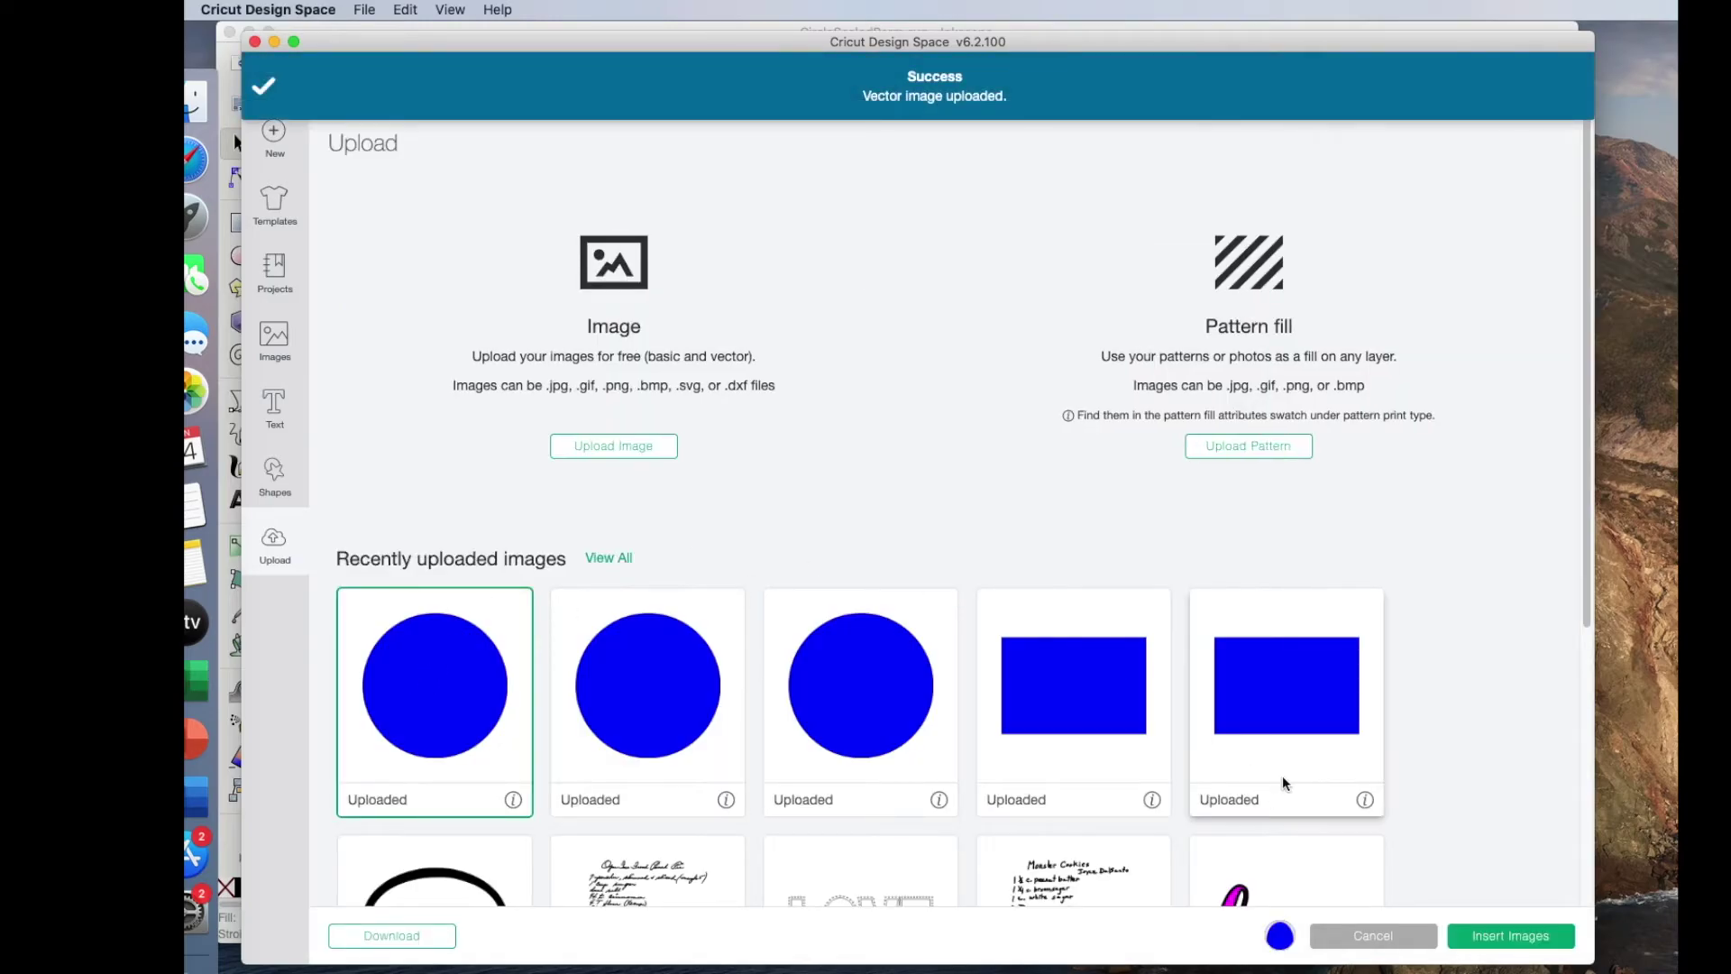
{"action": "left_click", "coordinate": [1499, 941]}
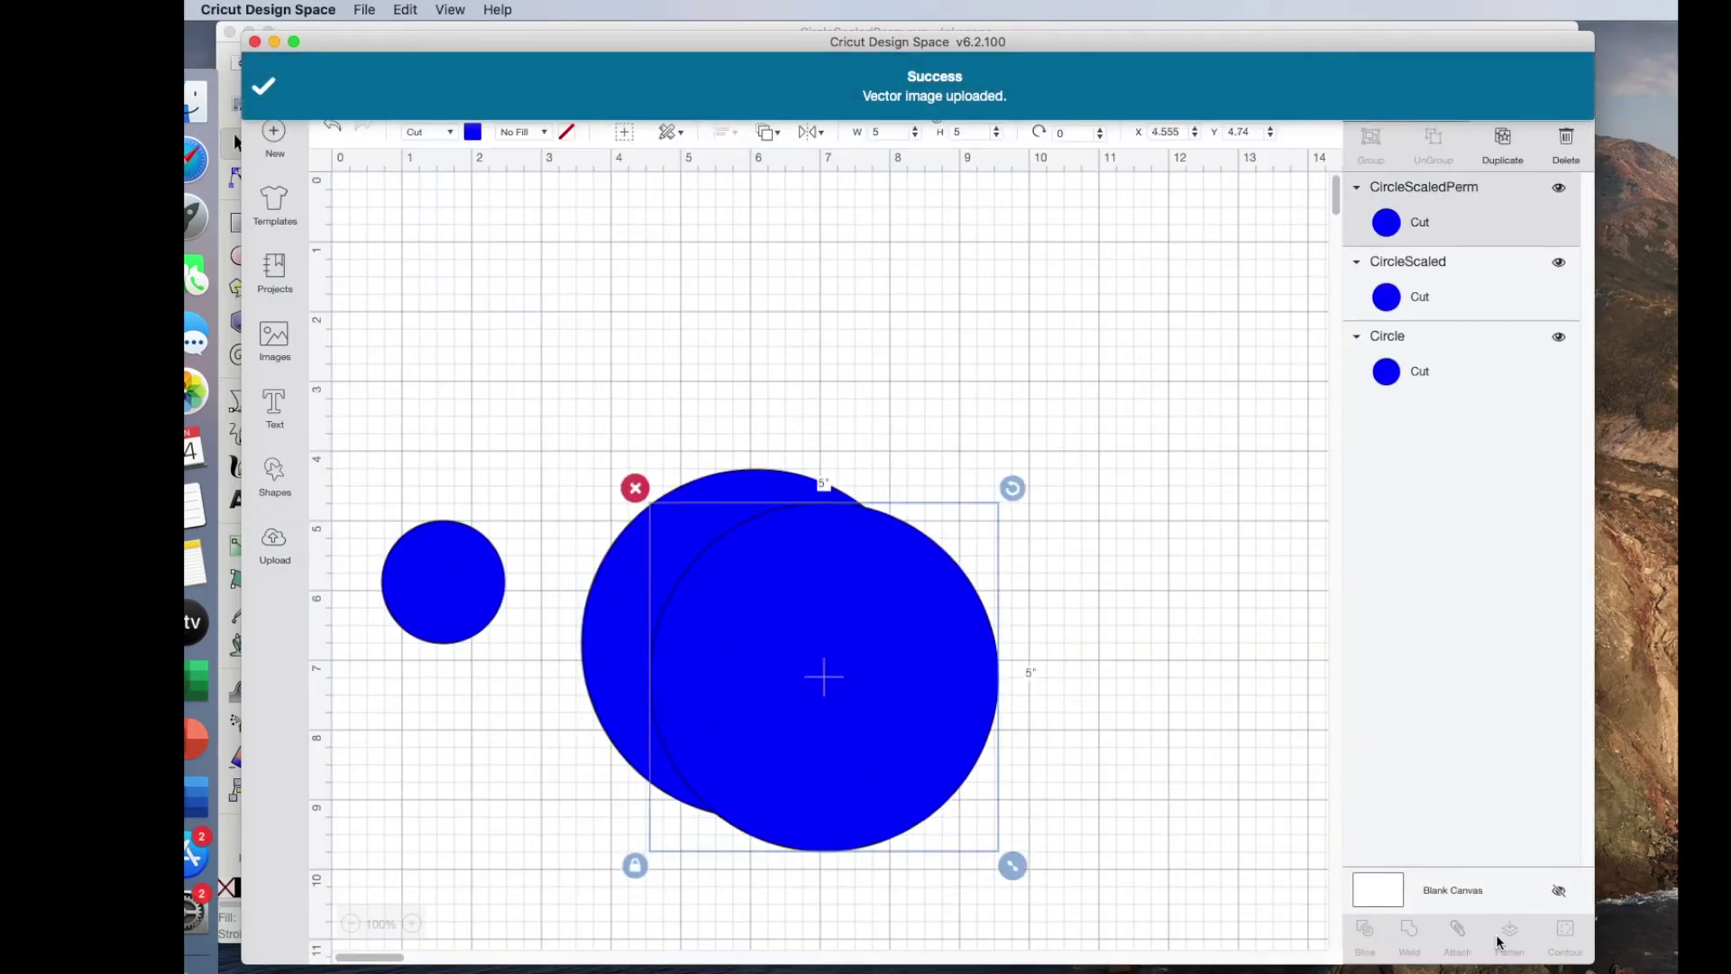
{"action": "left_click_drag", "start_coordinate": [916, 700], "coordinate": [1057, 580]}
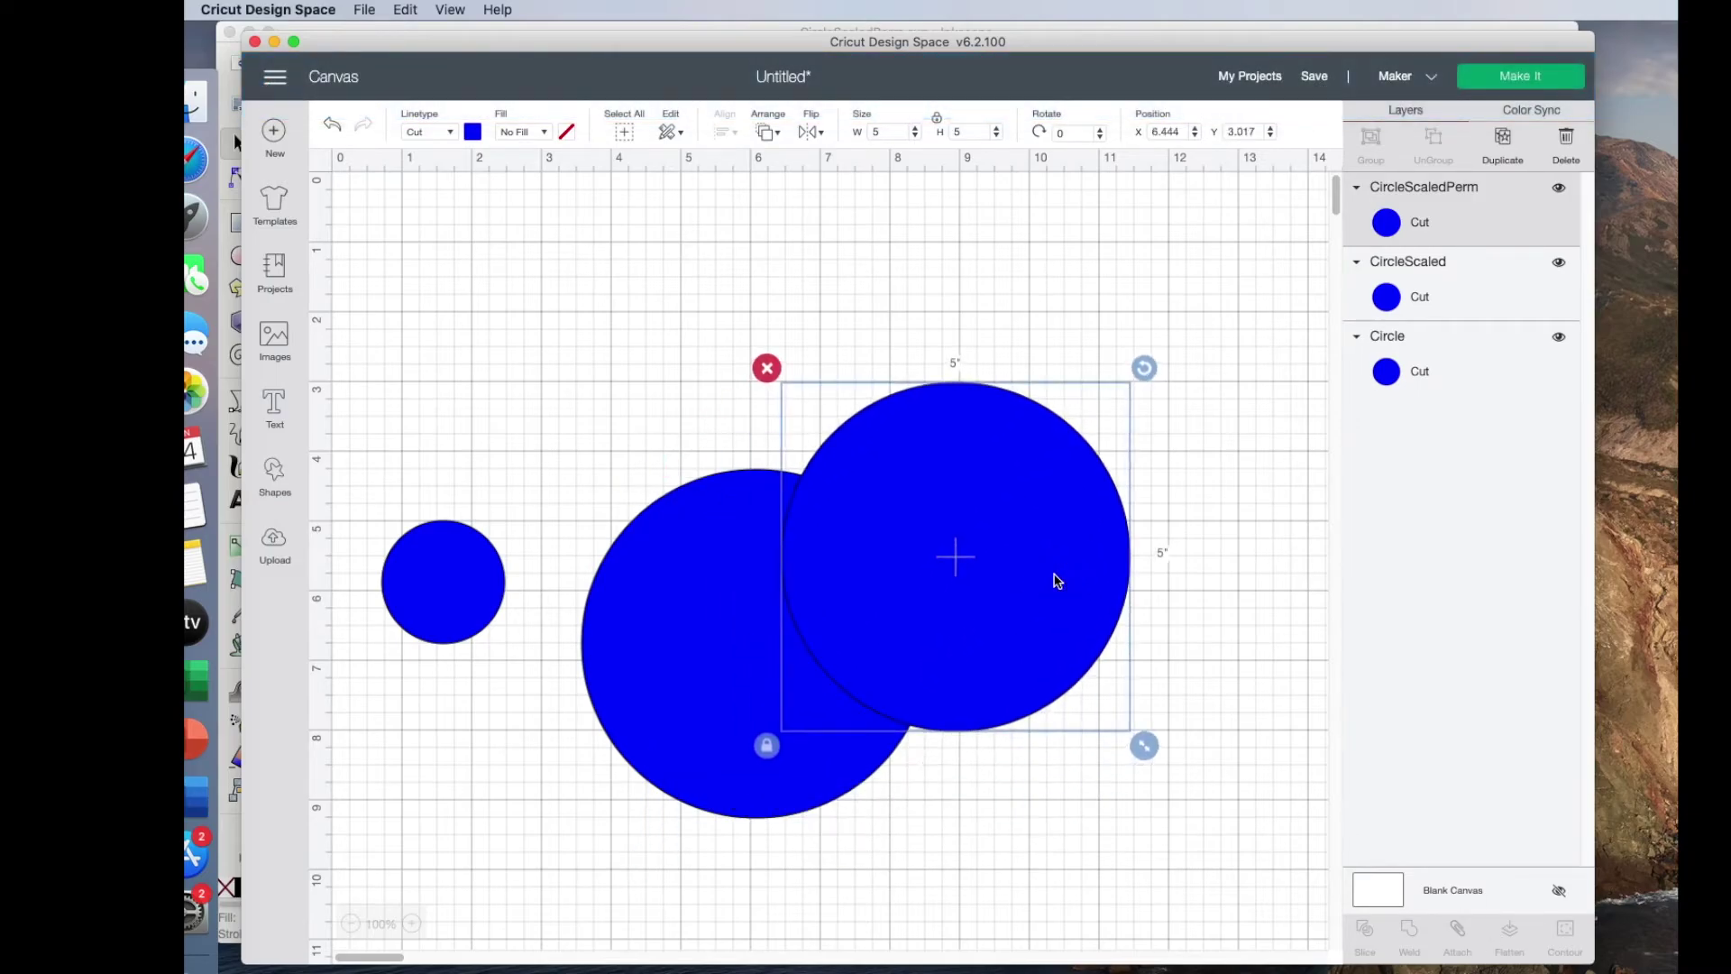
{"action": "left_click", "coordinate": [275, 43]}
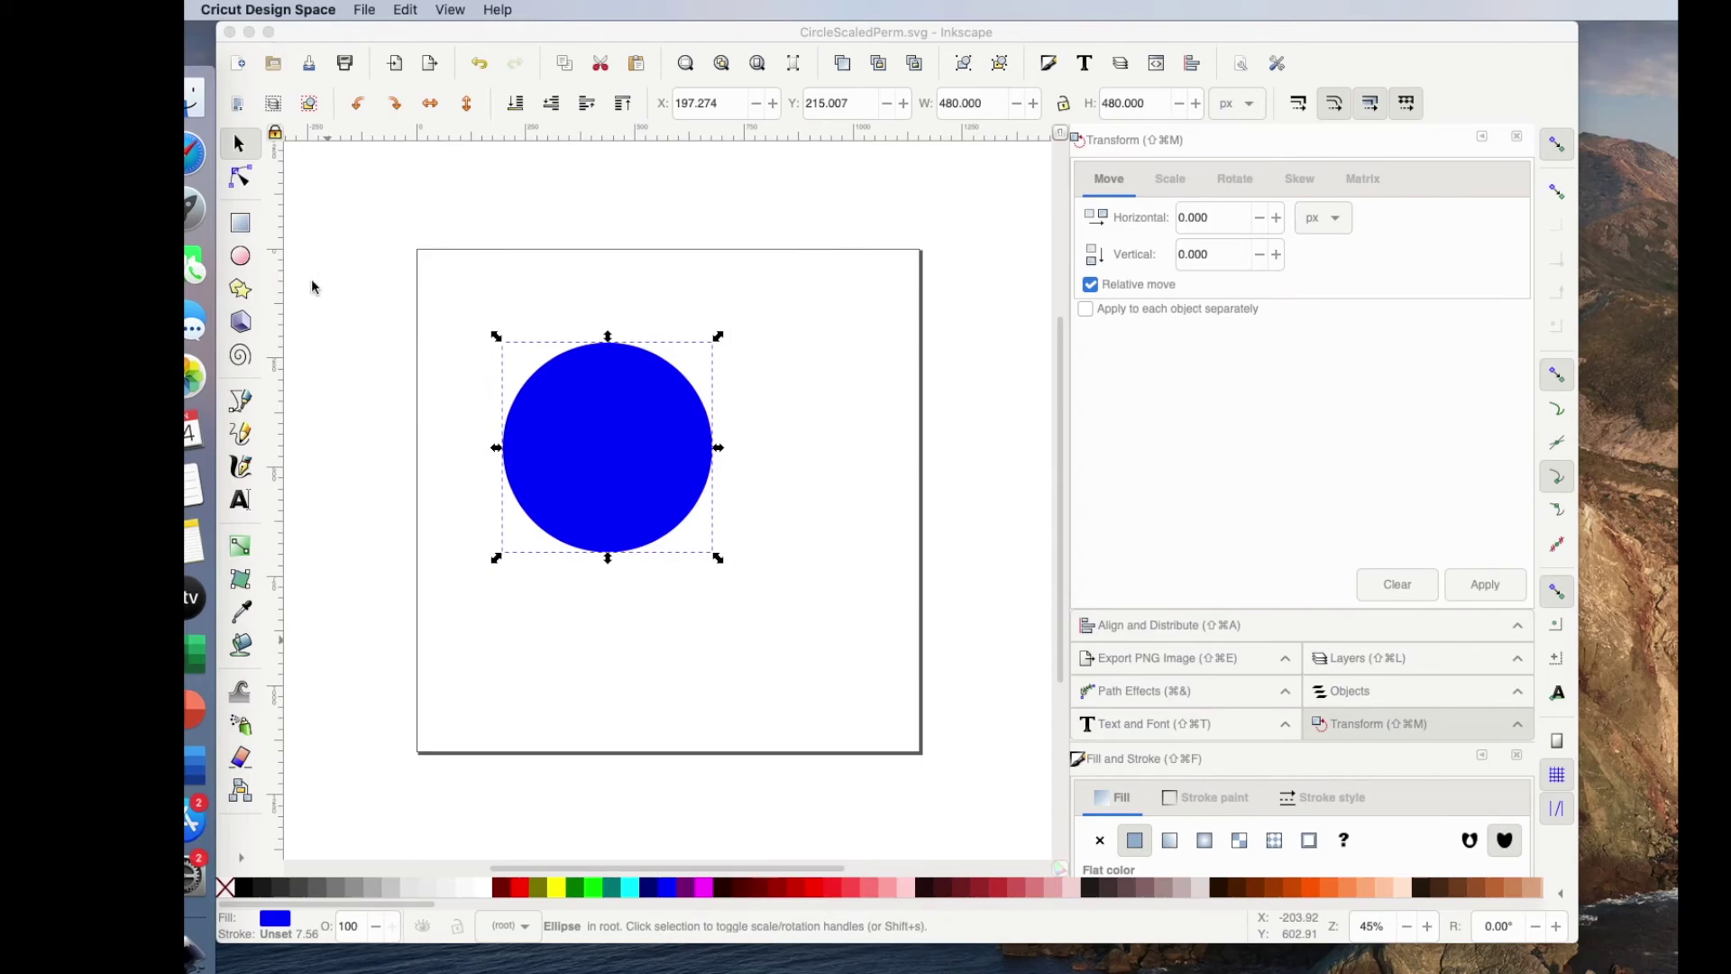
Quit Inkscape without saving the drawing again
{"action": "left_click", "coordinate": [232, 10]}
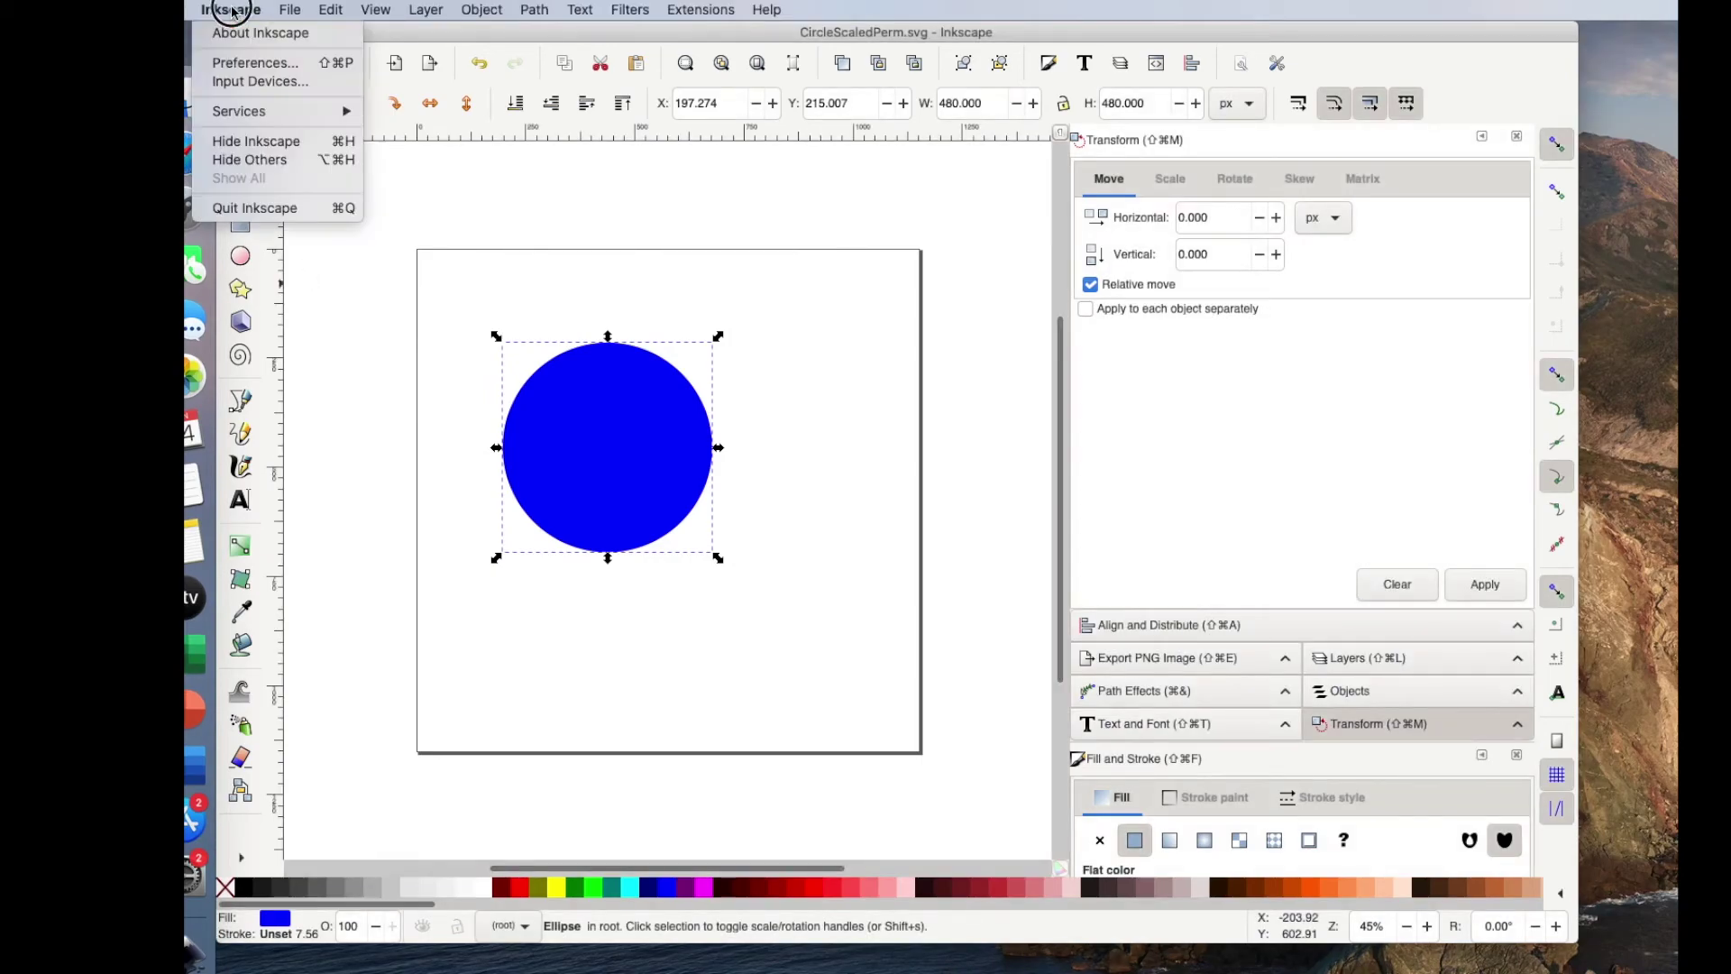
{"action": "left_click", "coordinate": [255, 207]}
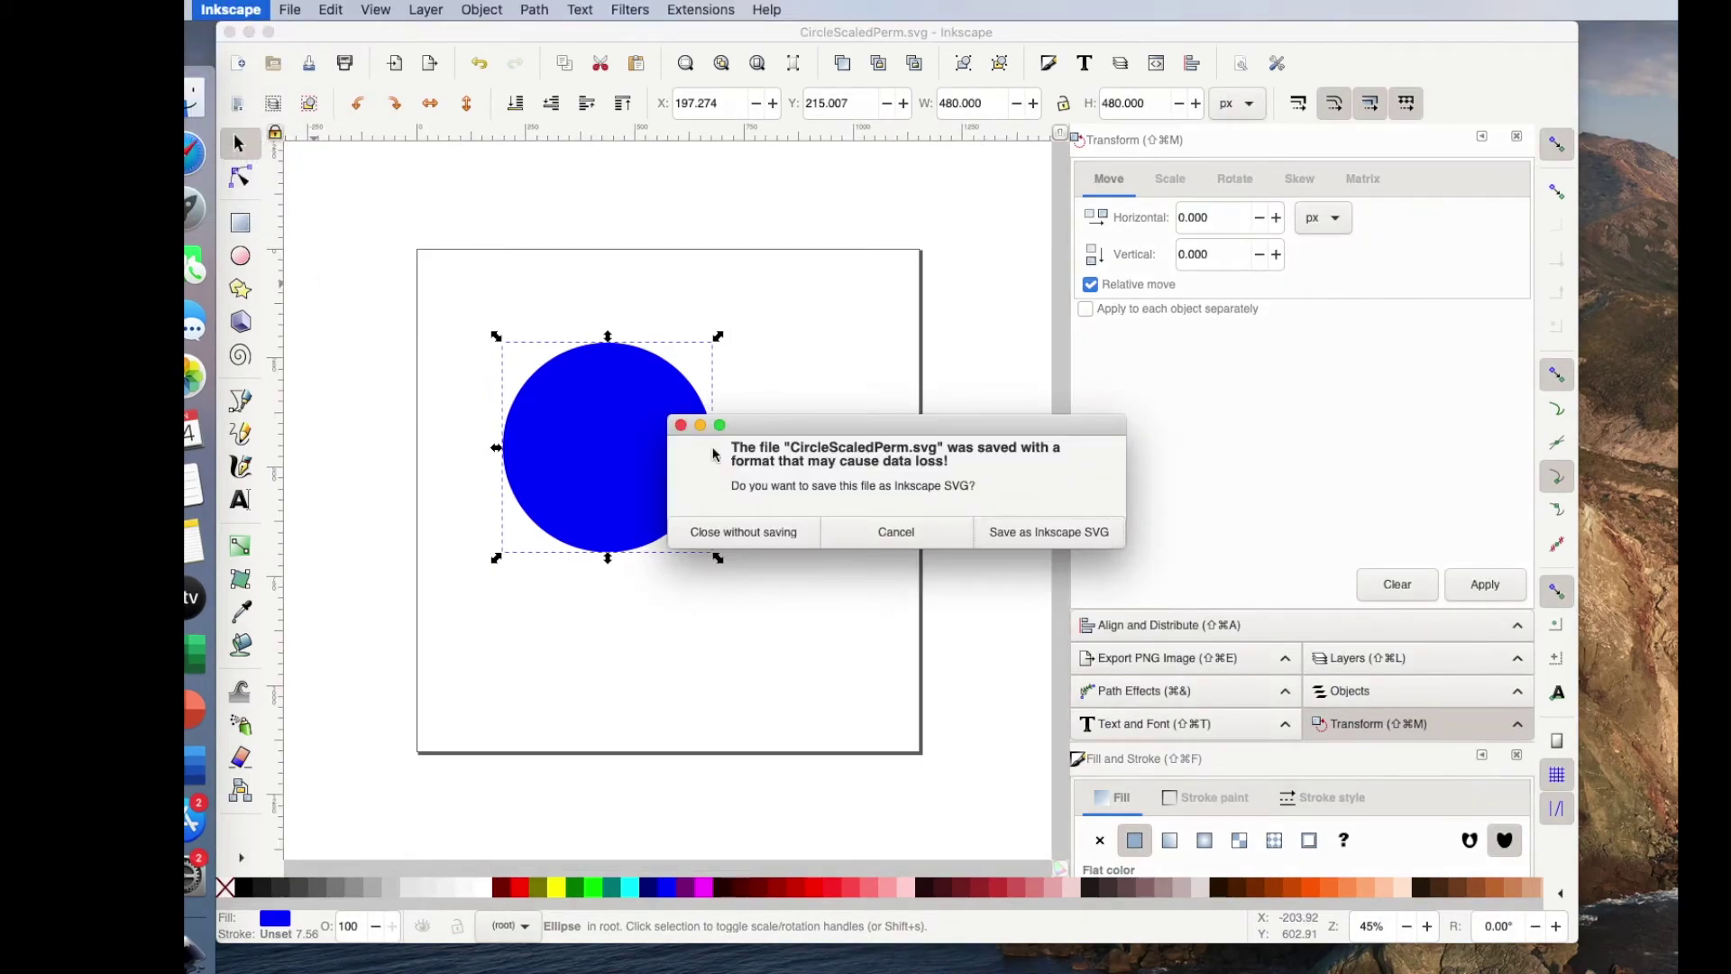
{"action": "left_click", "coordinate": [768, 532]}
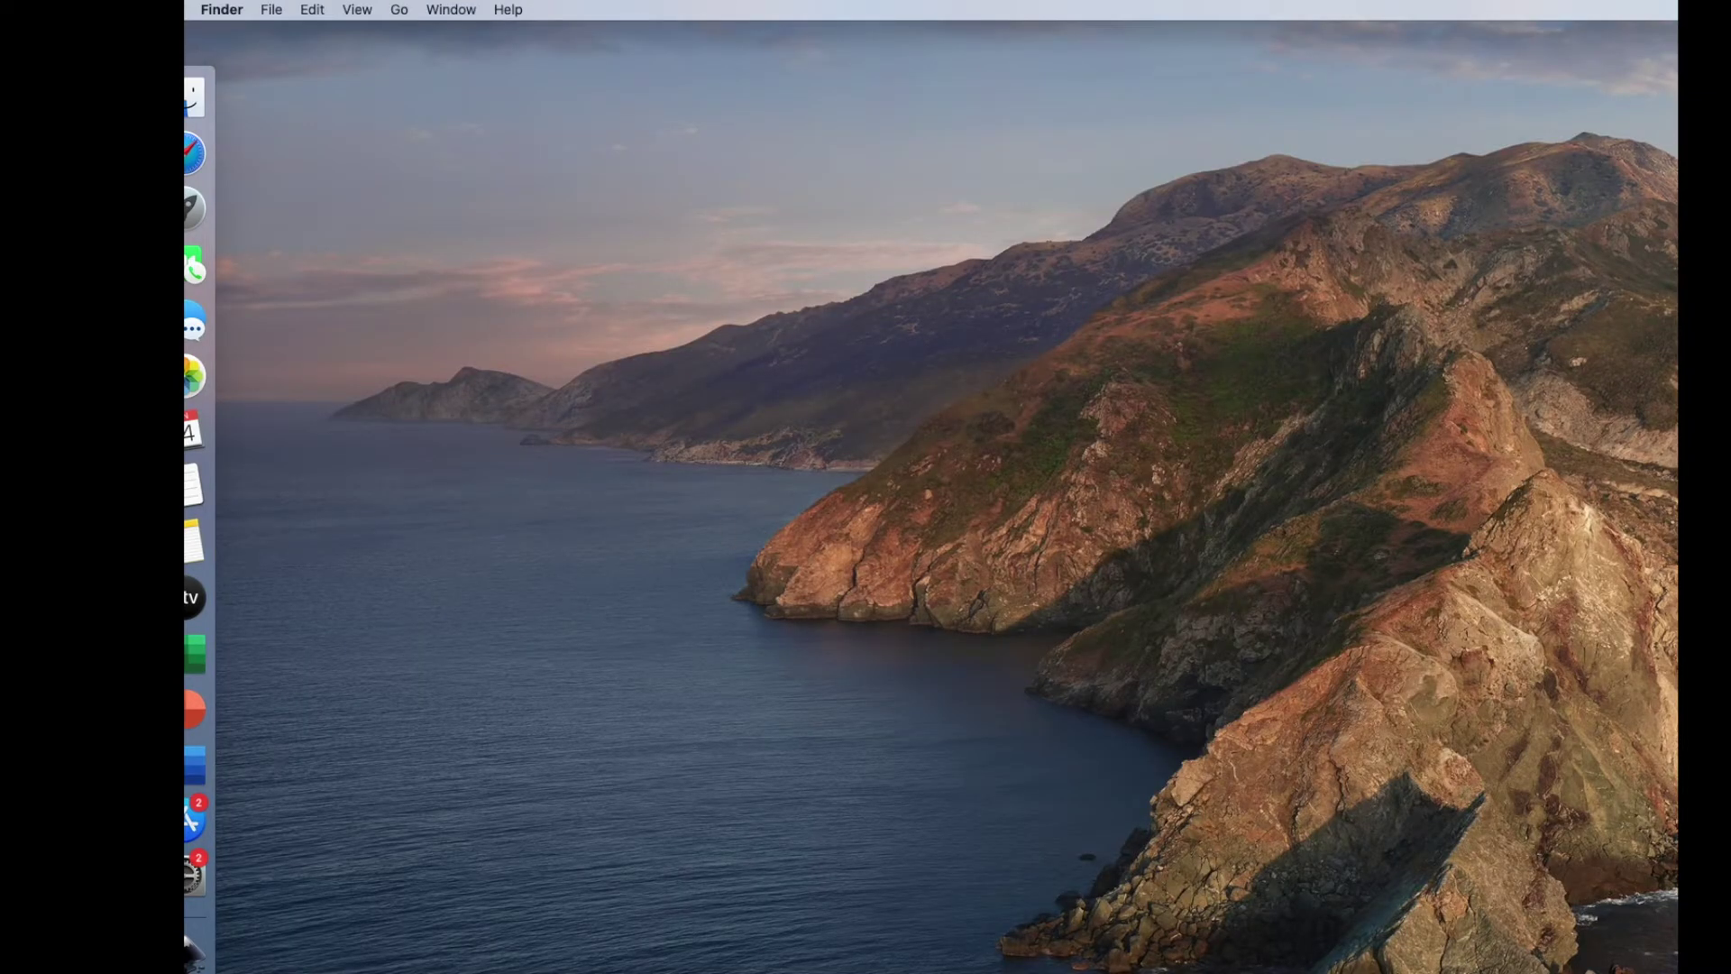
Relaunch Inkscape, zoom out to confirm the new page is square, then quit
{"action": "left_click", "coordinate": [195, 954]}
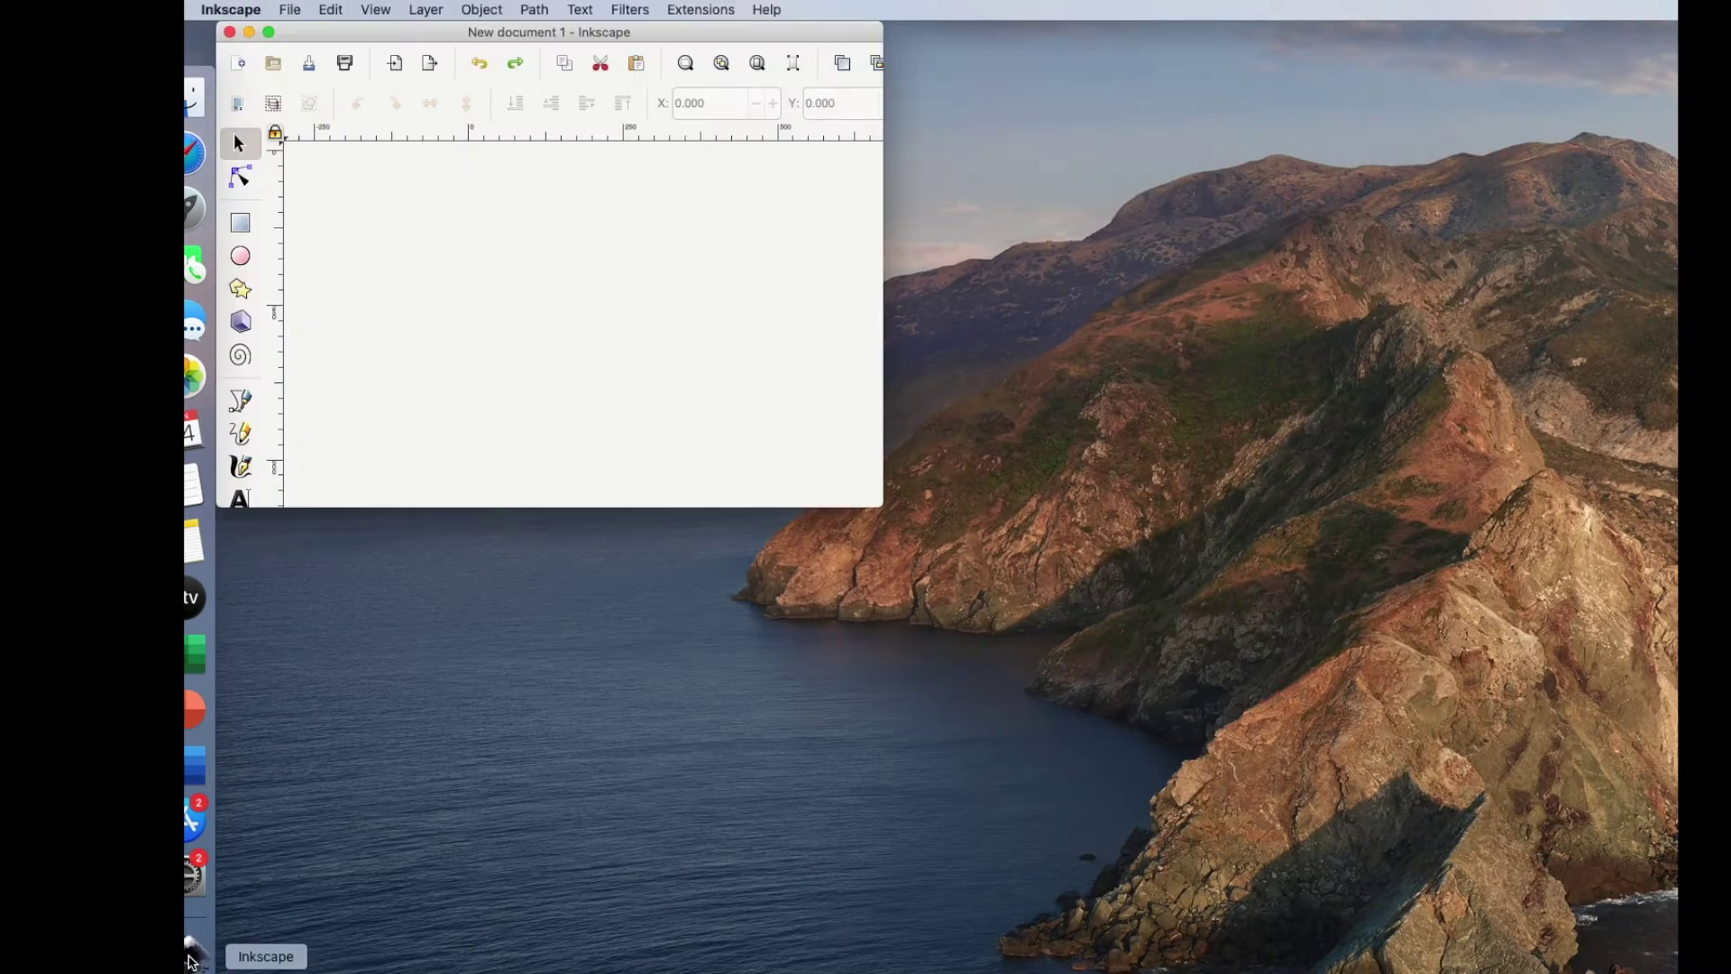
{"action": "left_click_drag", "start_coordinate": [876, 497], "coordinate": [1565, 939]}
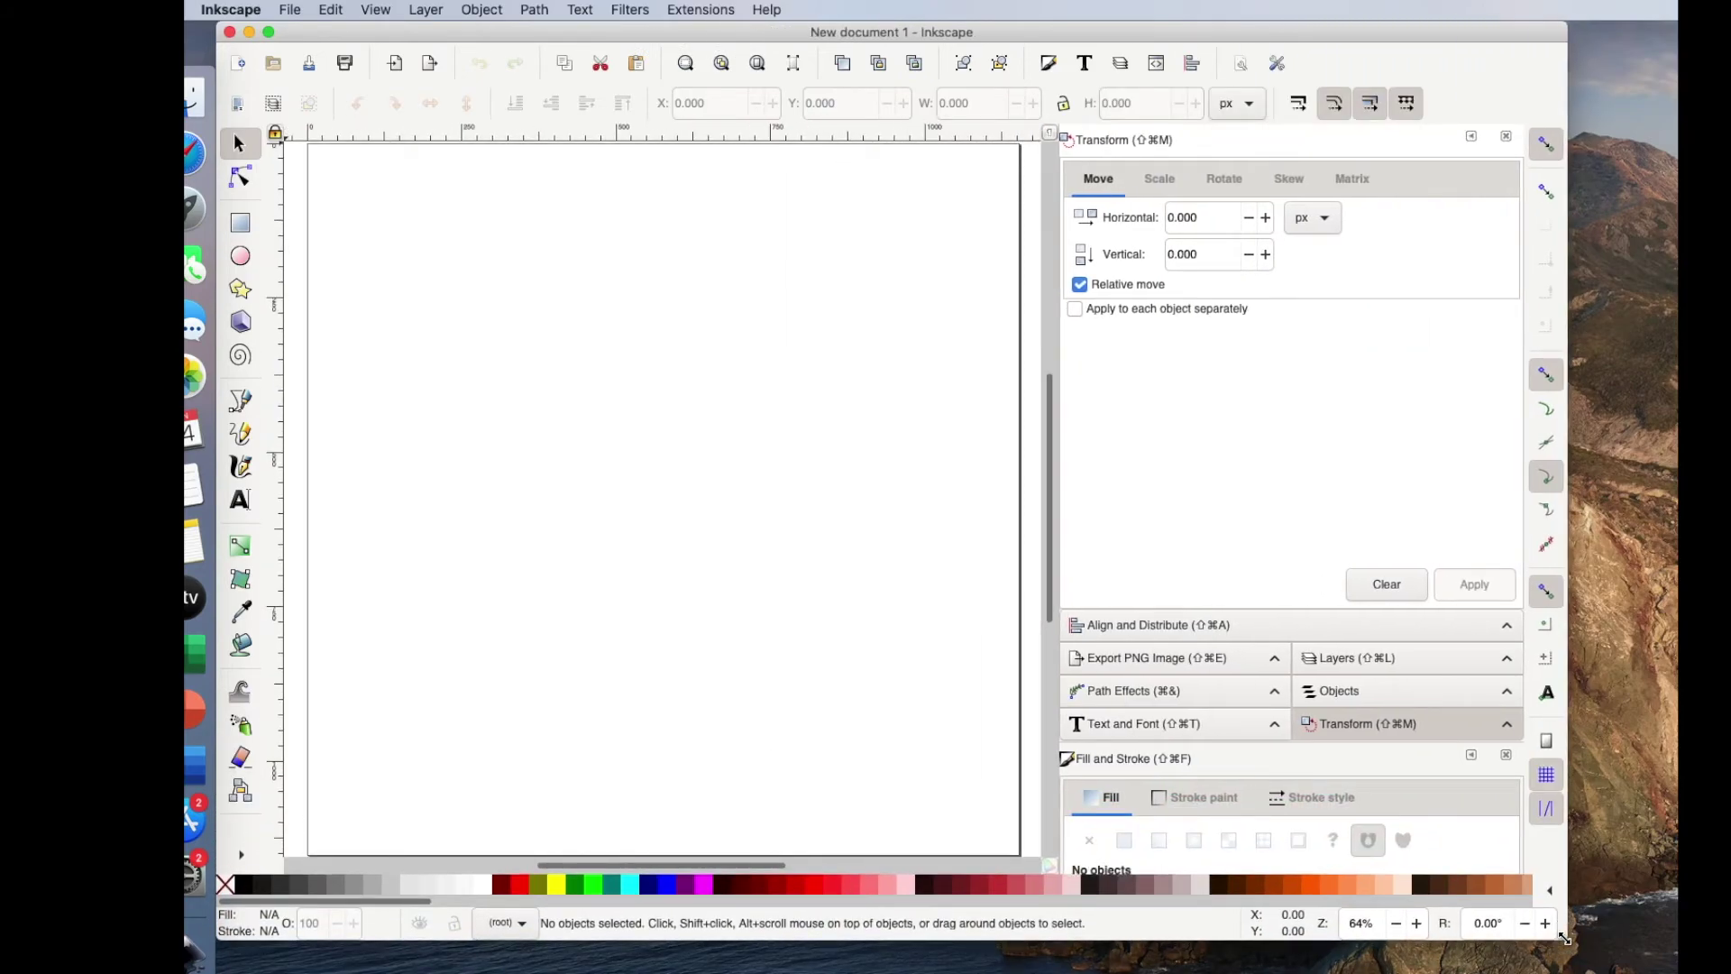
{"action": "key", "text": "minus"}
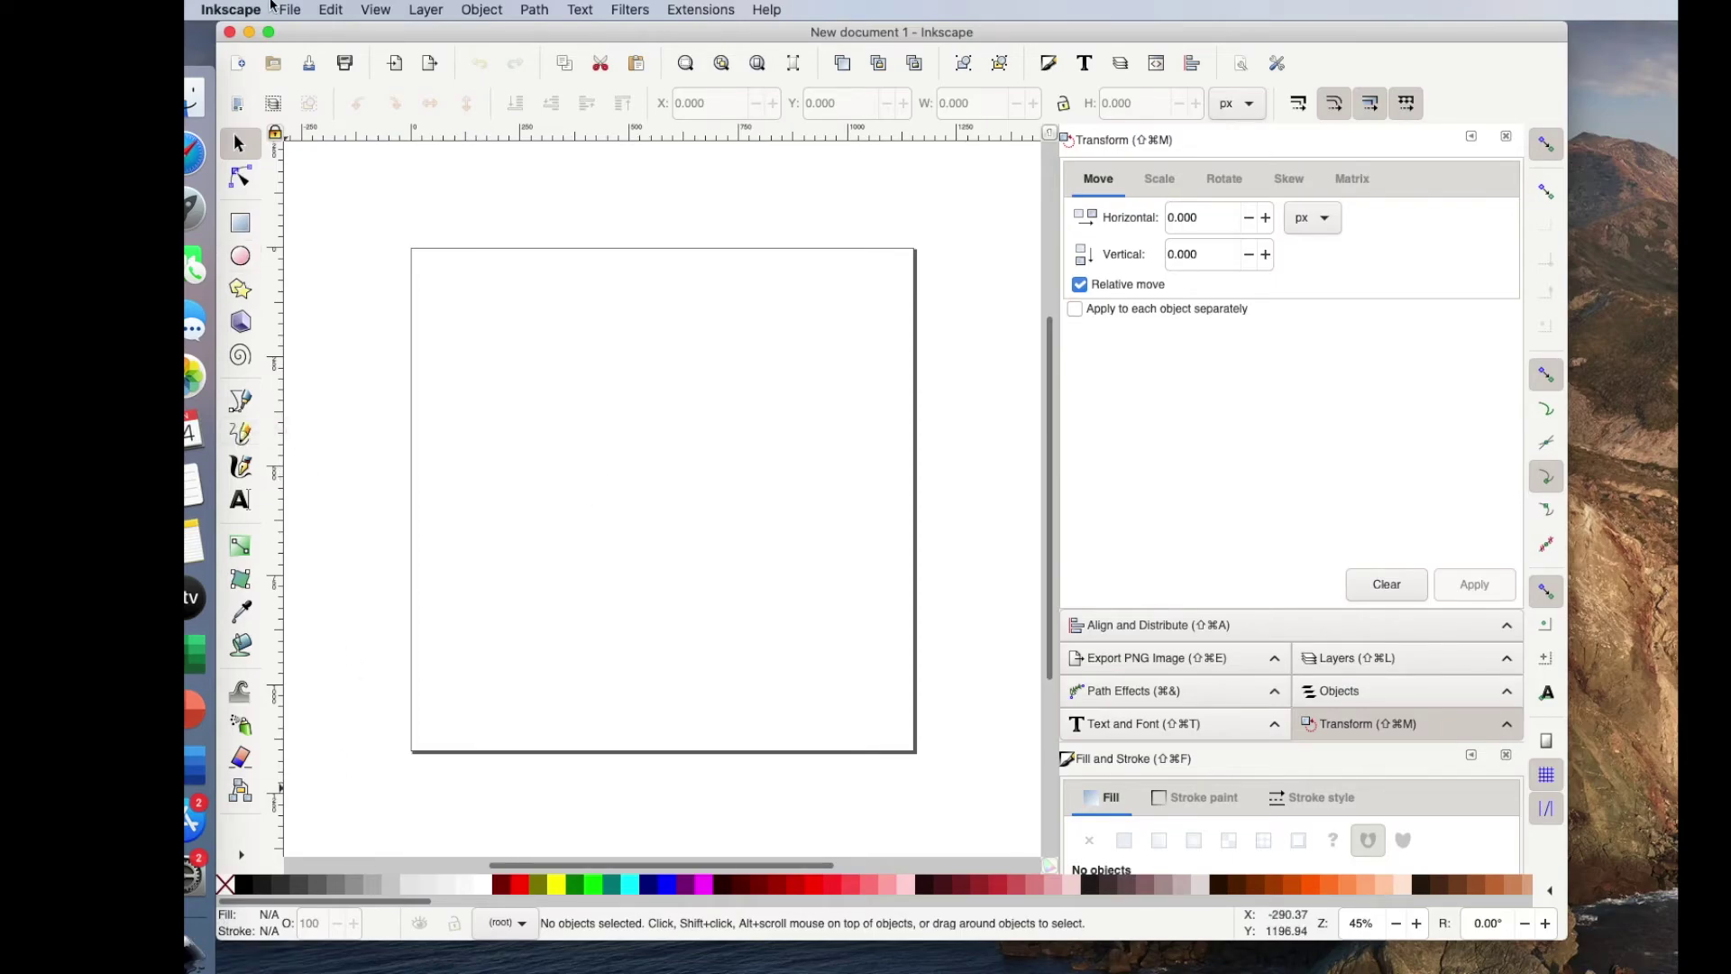
{"action": "left_click", "coordinate": [242, 10]}
{"action": "left_click", "coordinate": [257, 209]}
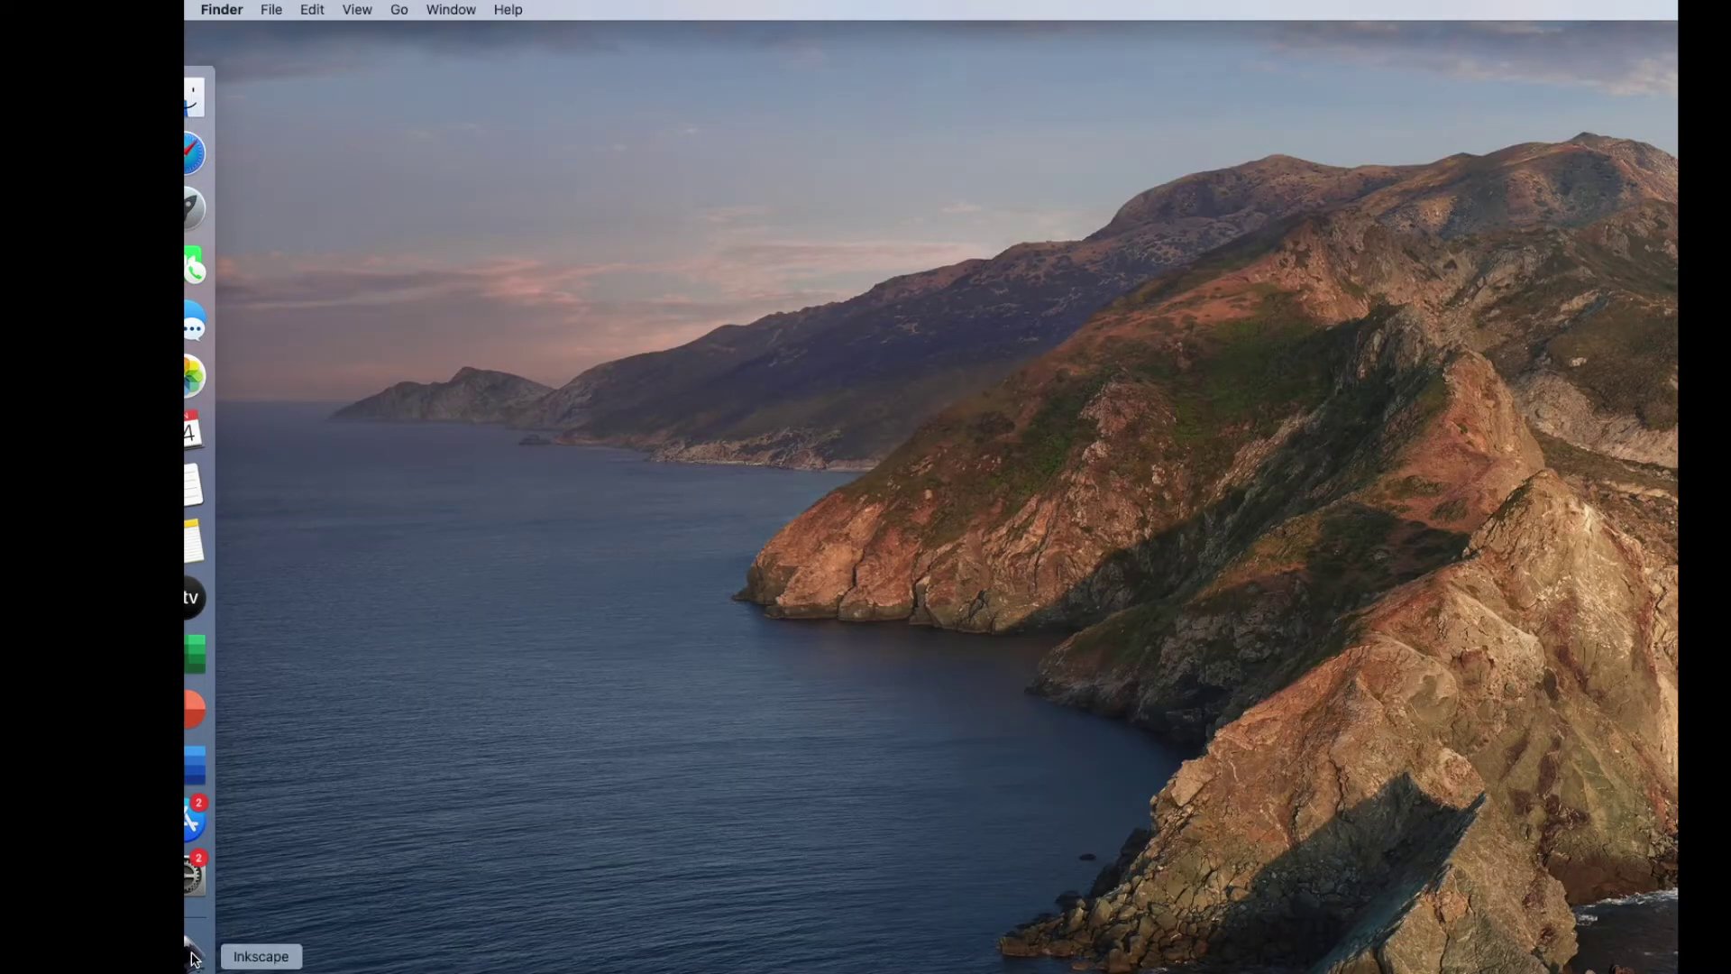
Show the package contents of Inkscape from Finder's Applications folder
{"action": "left_click", "coordinate": [191, 98]}
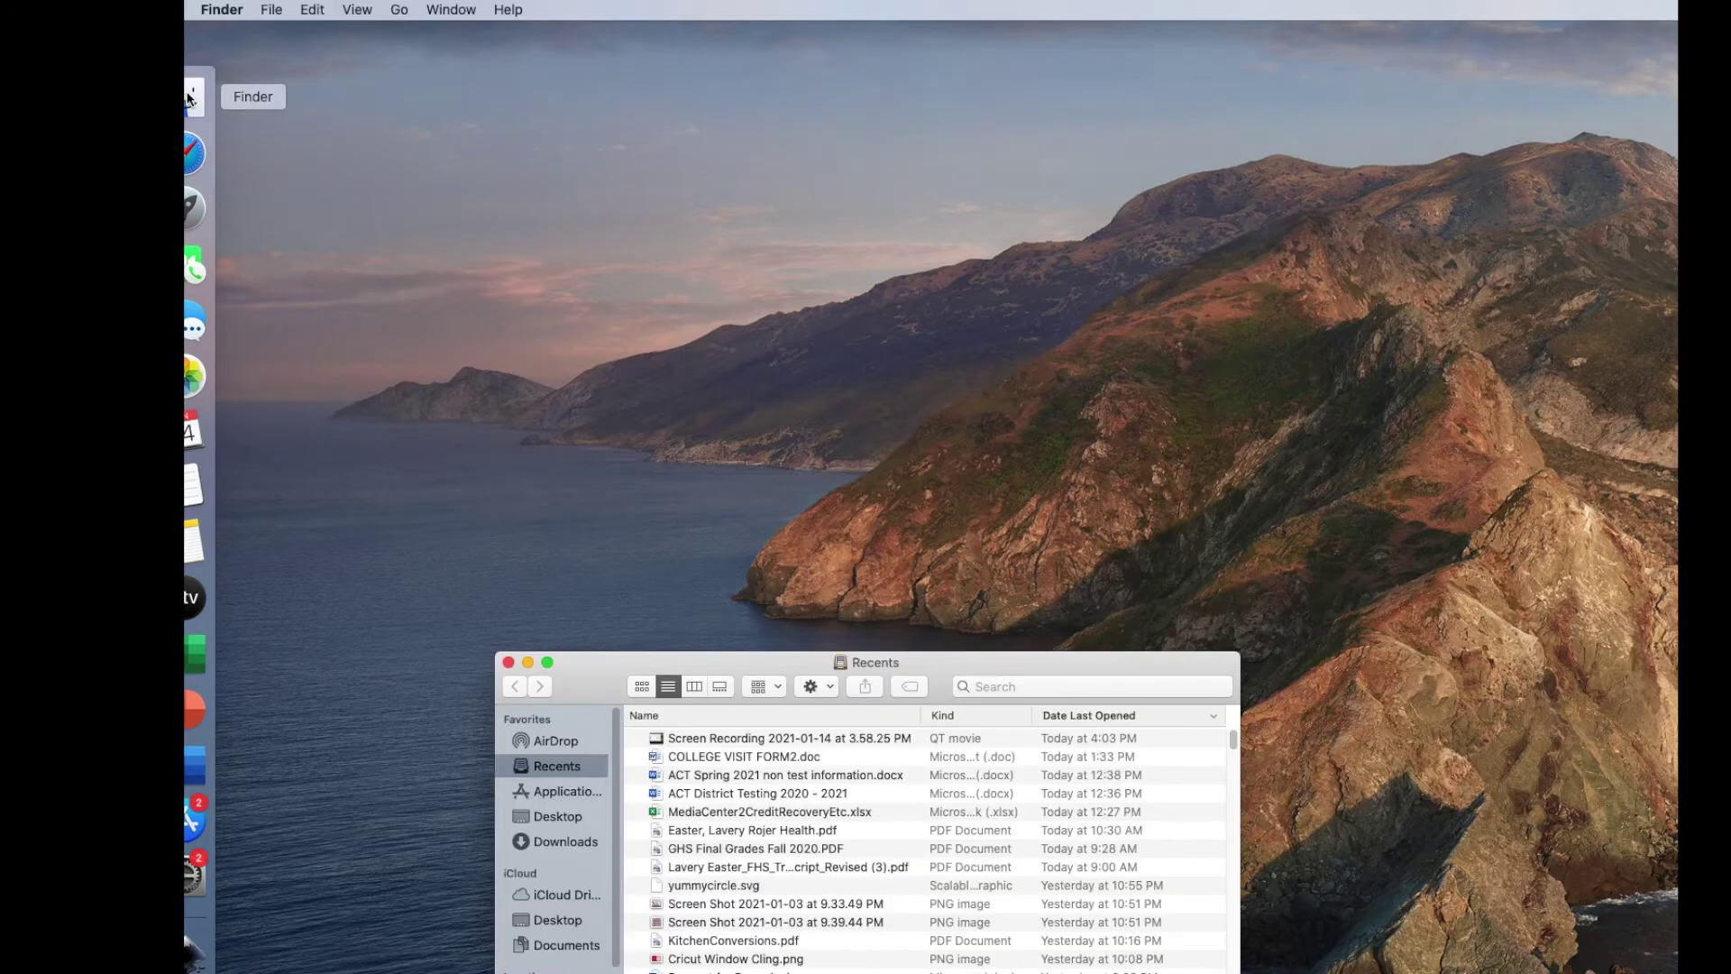
{"action": "left_click", "coordinate": [555, 791]}
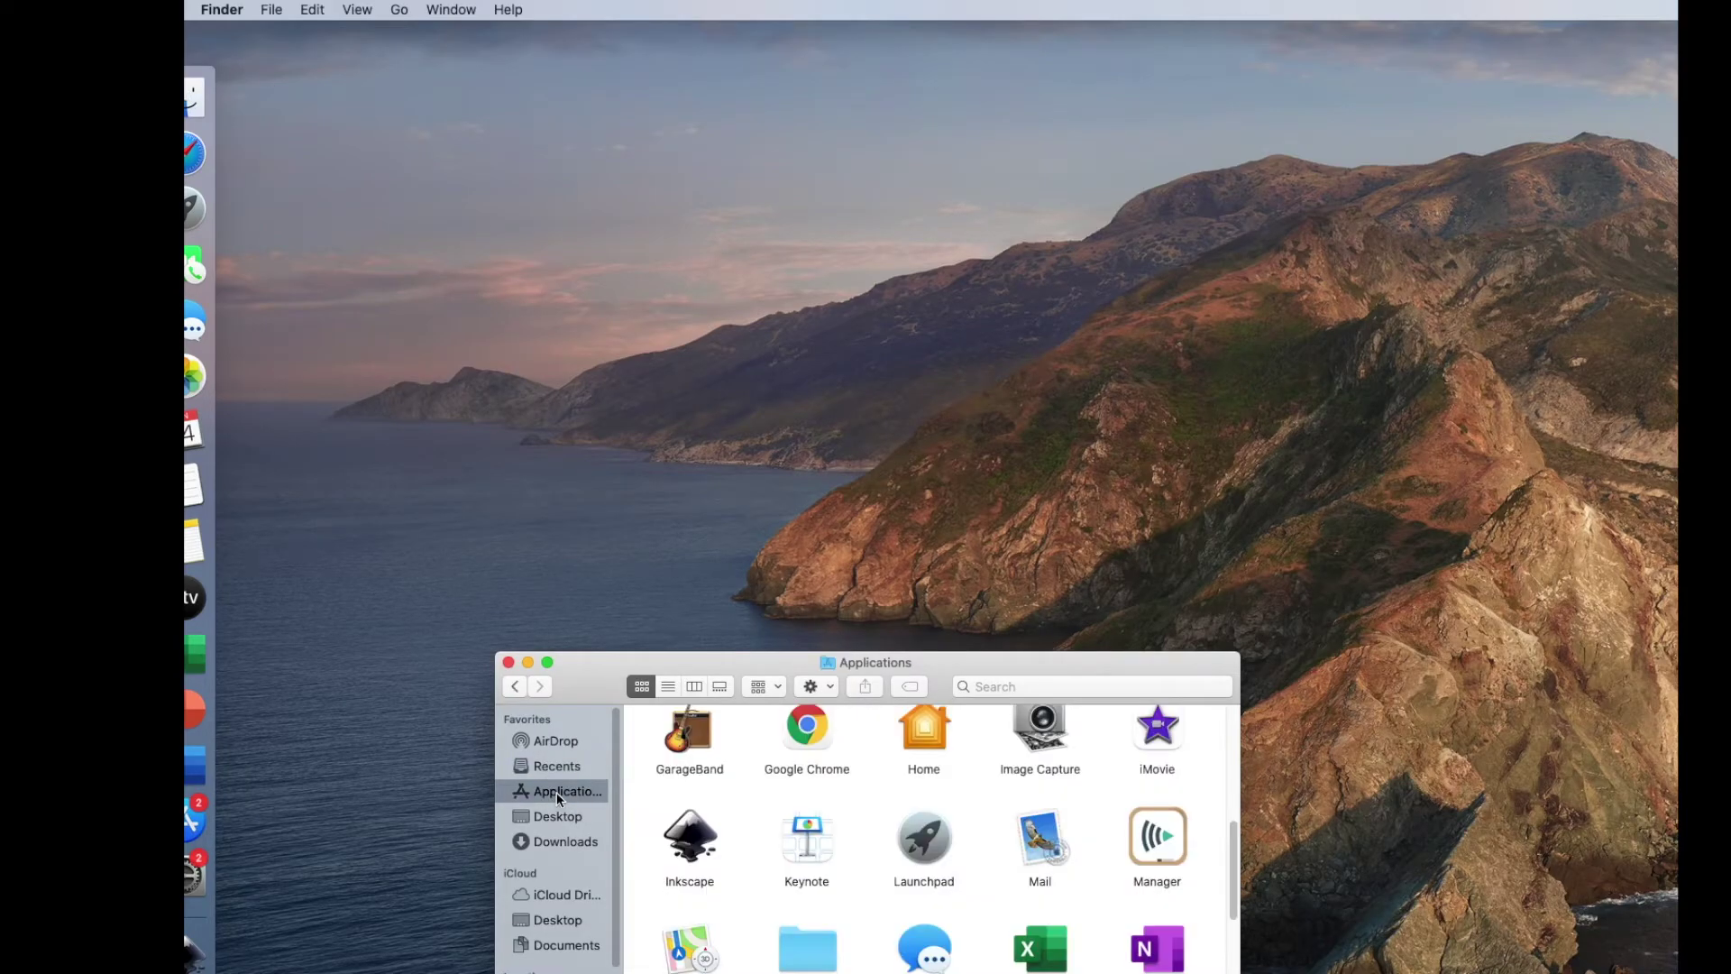
{"action": "right_click", "coordinate": [690, 843]}
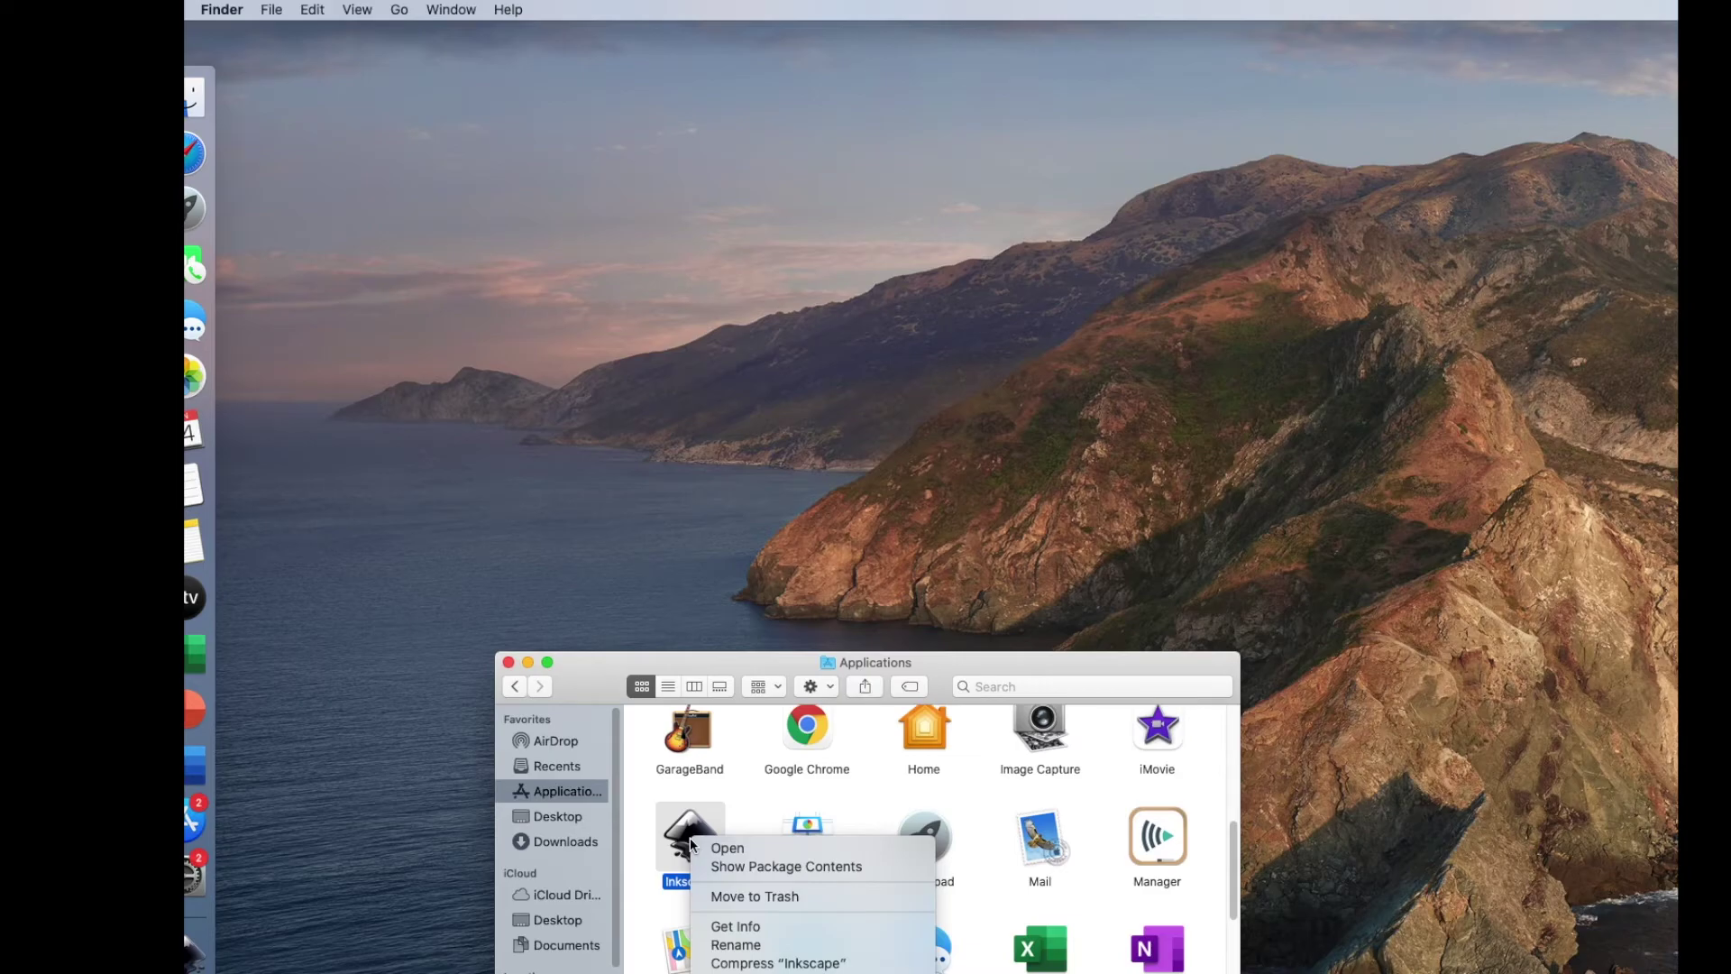
{"action": "left_click", "coordinate": [765, 867]}
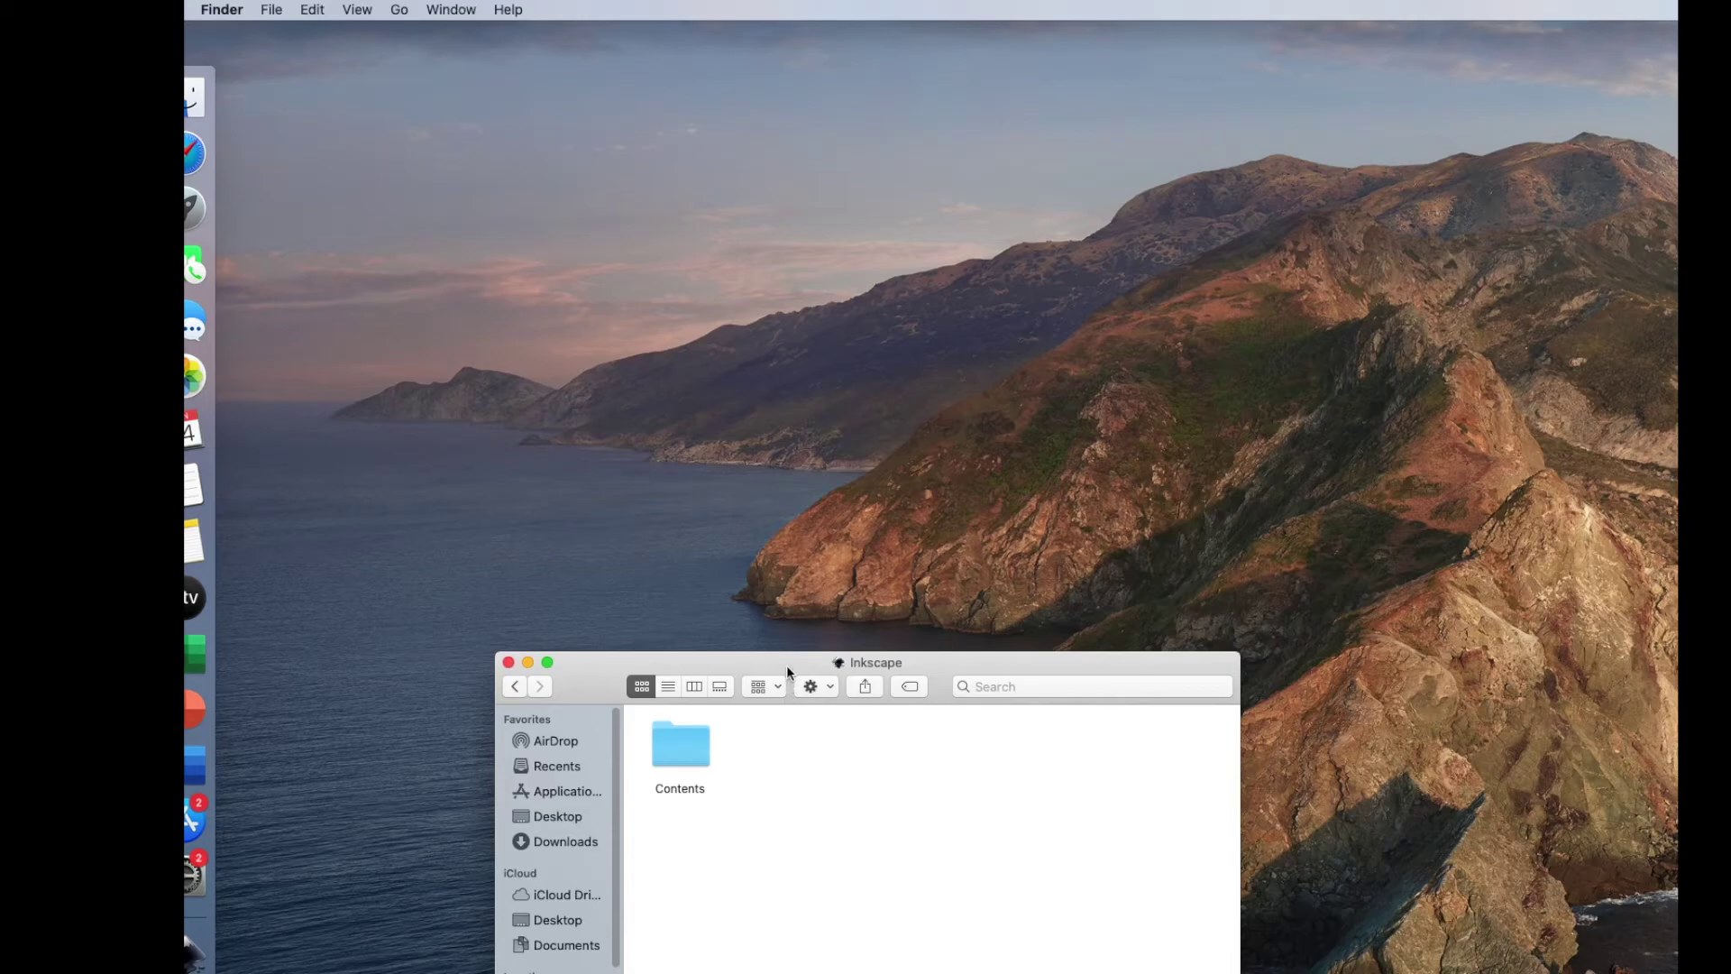
{"action": "left_click_drag", "start_coordinate": [786, 664], "coordinate": [723, 258]}
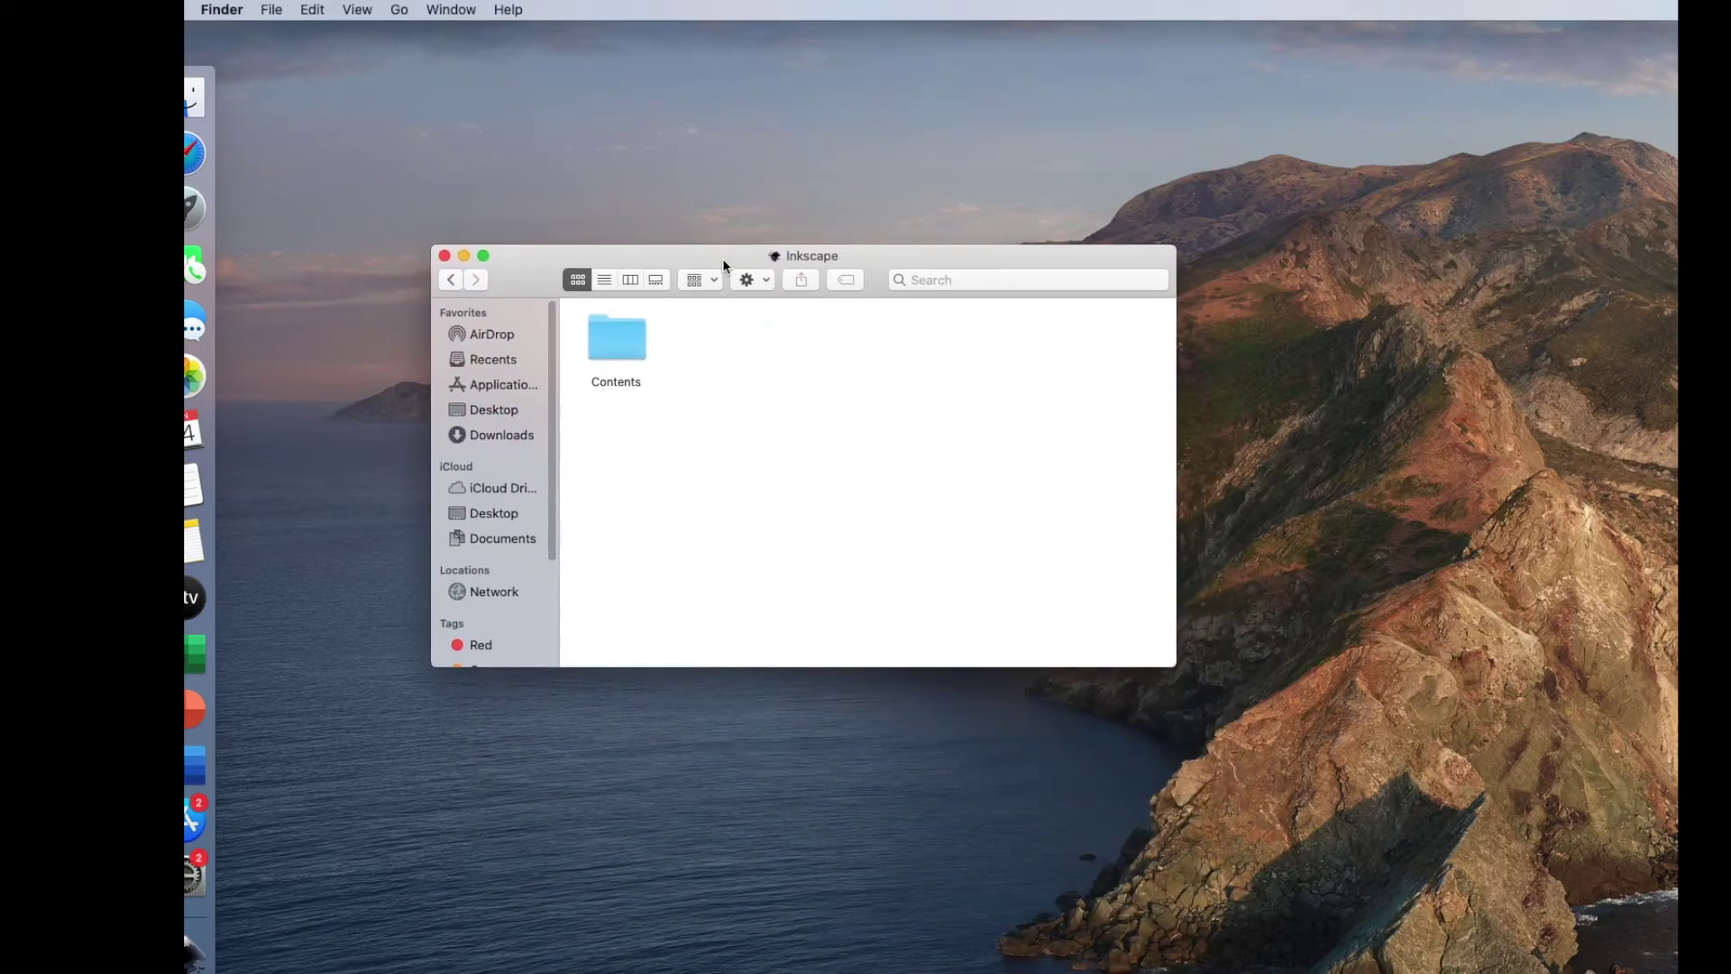
Navigate through Contents > Resources > share > inkscape into the templates folder
{"action": "double_click", "coordinate": [618, 341]}
{"action": "double_click", "coordinate": [615, 449]}
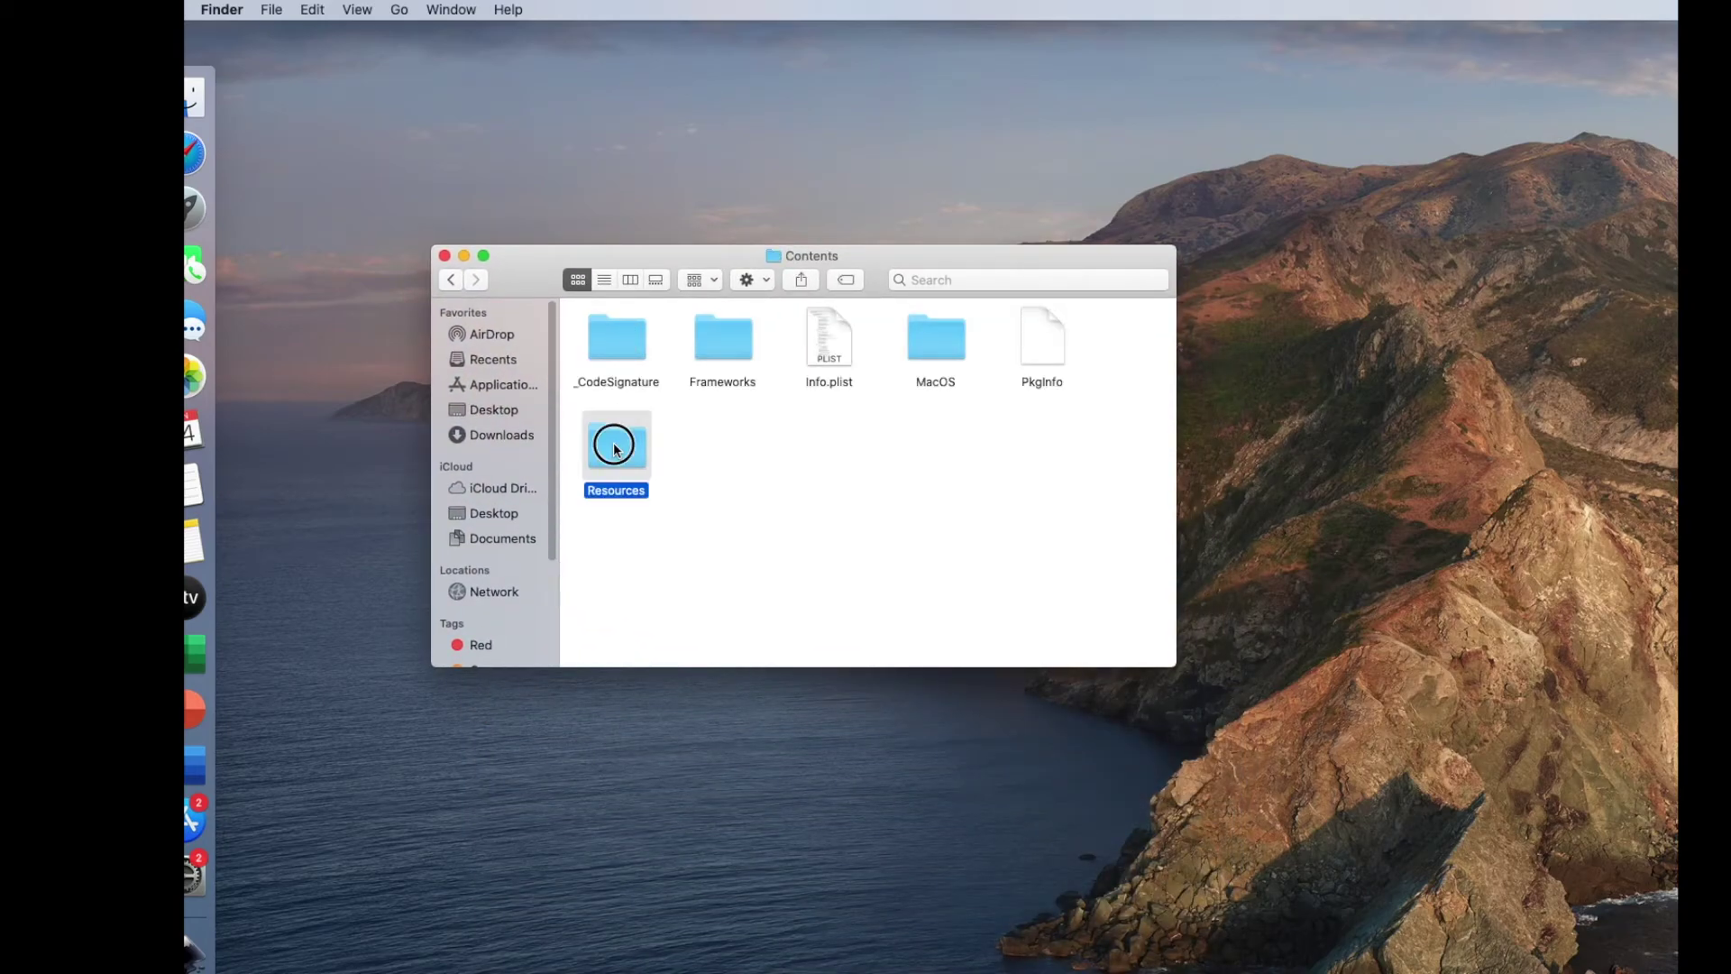
{"action": "double_click", "coordinate": [614, 449]}
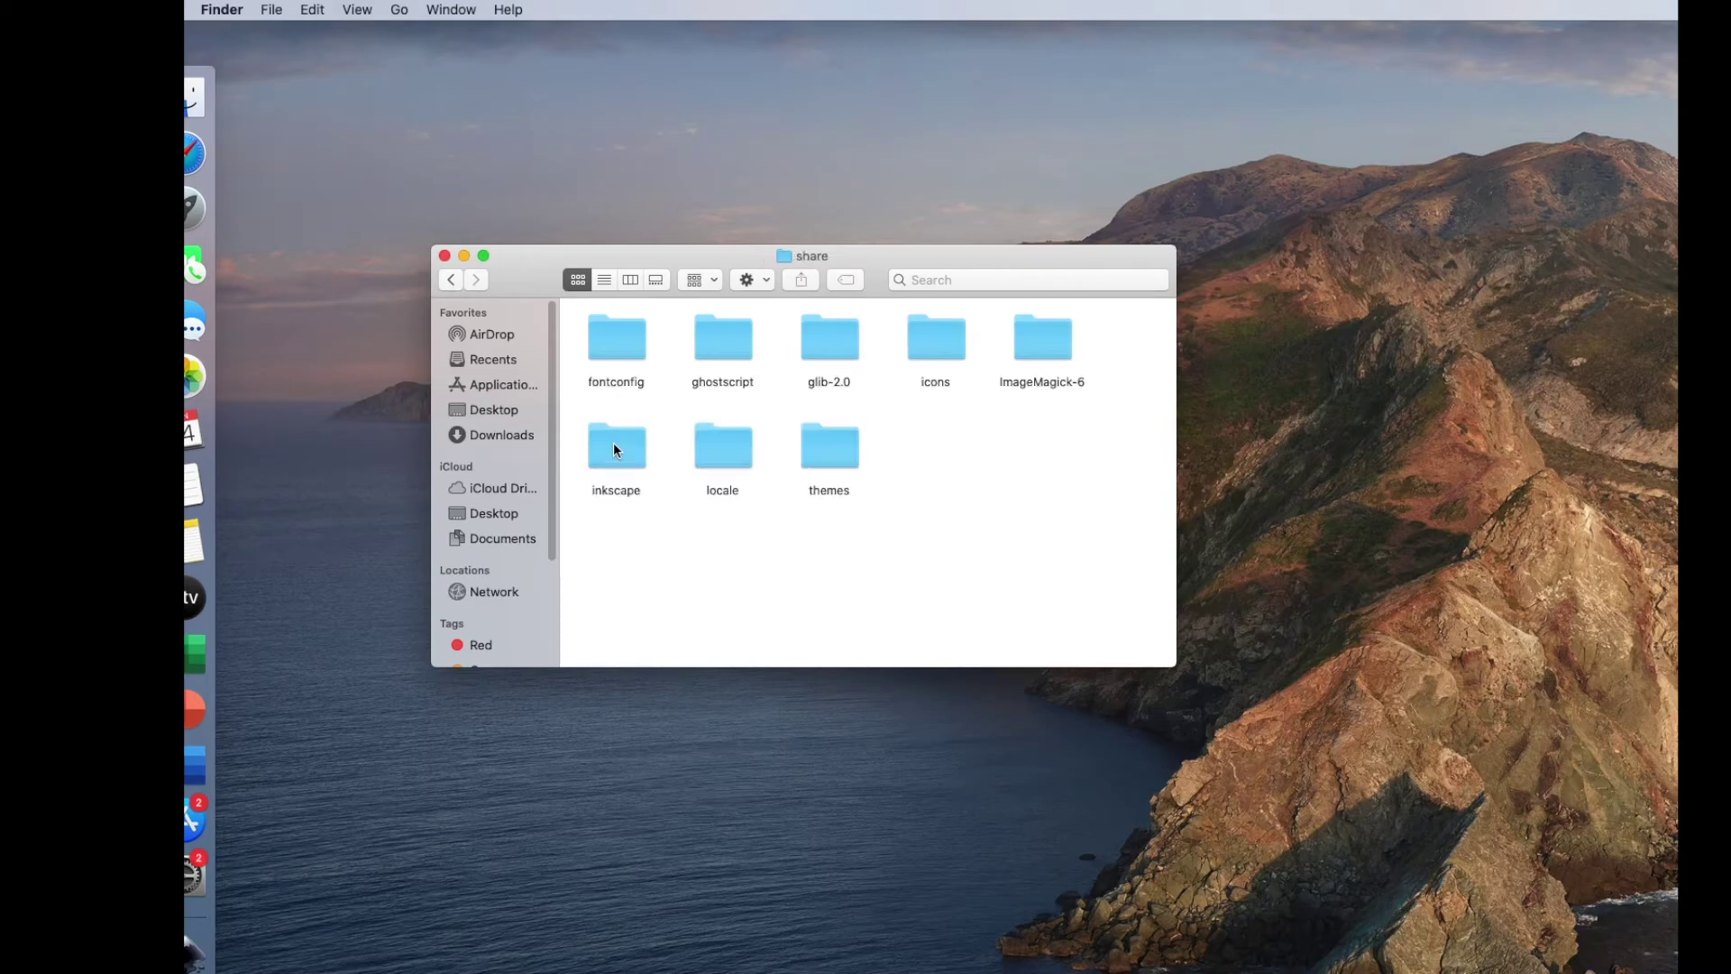
{"action": "double_click", "coordinate": [615, 446]}
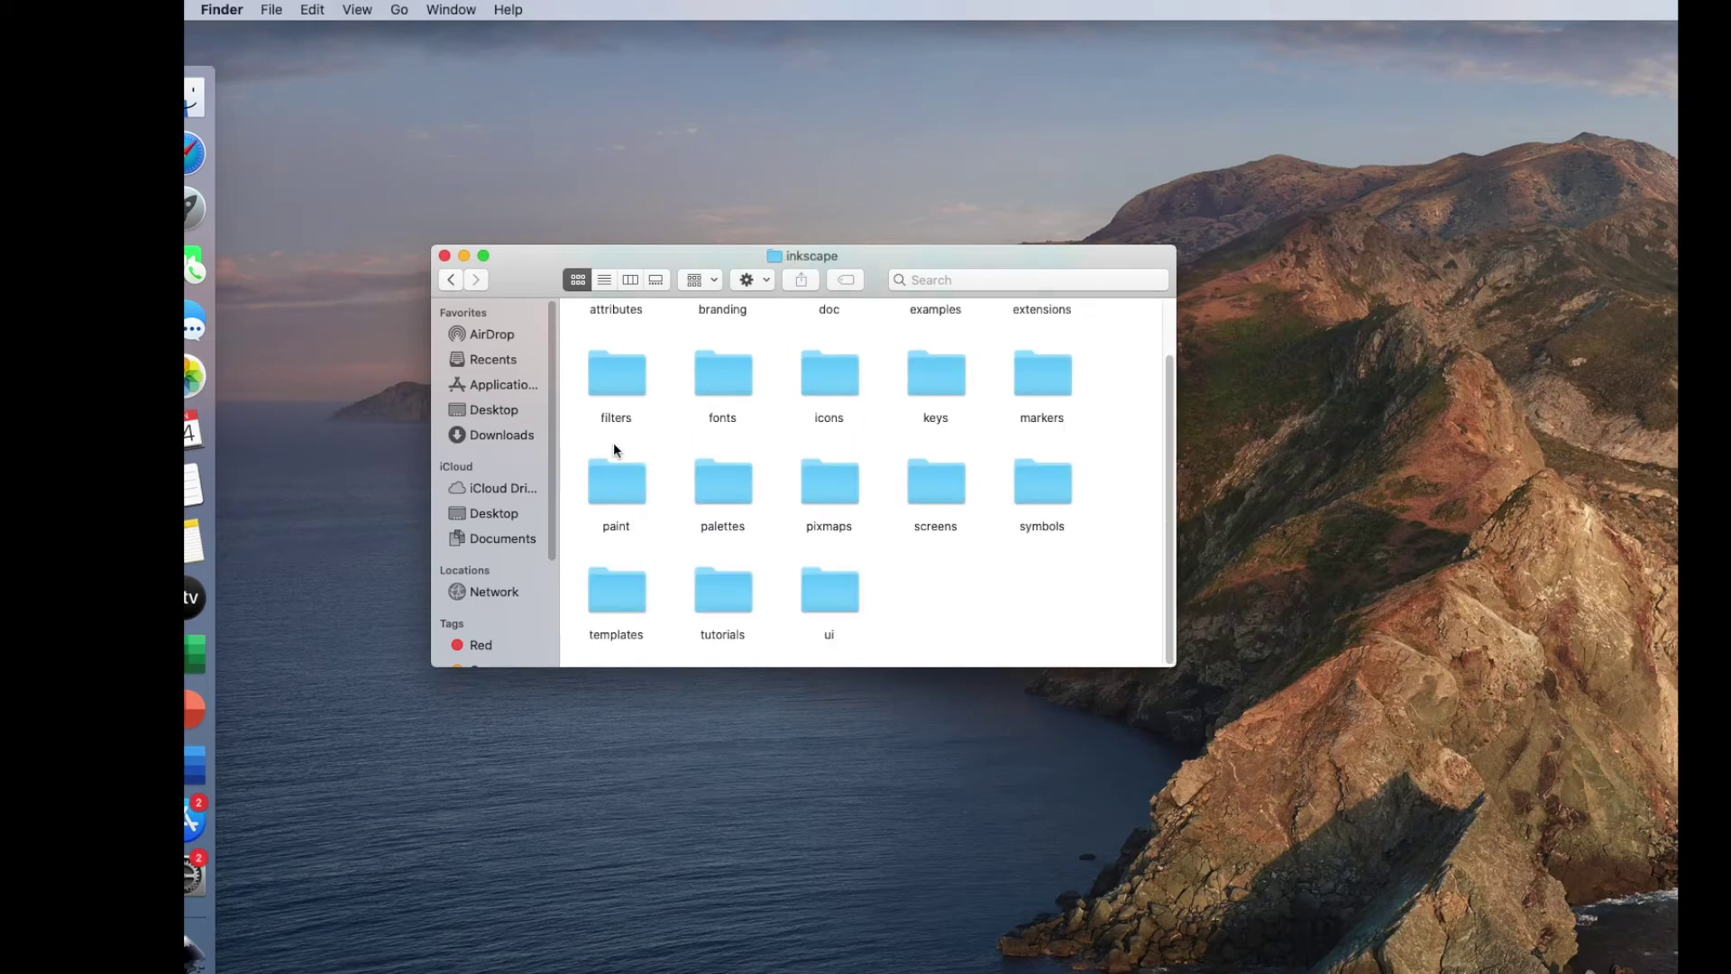
{"action": "double_click", "coordinate": [624, 593]}
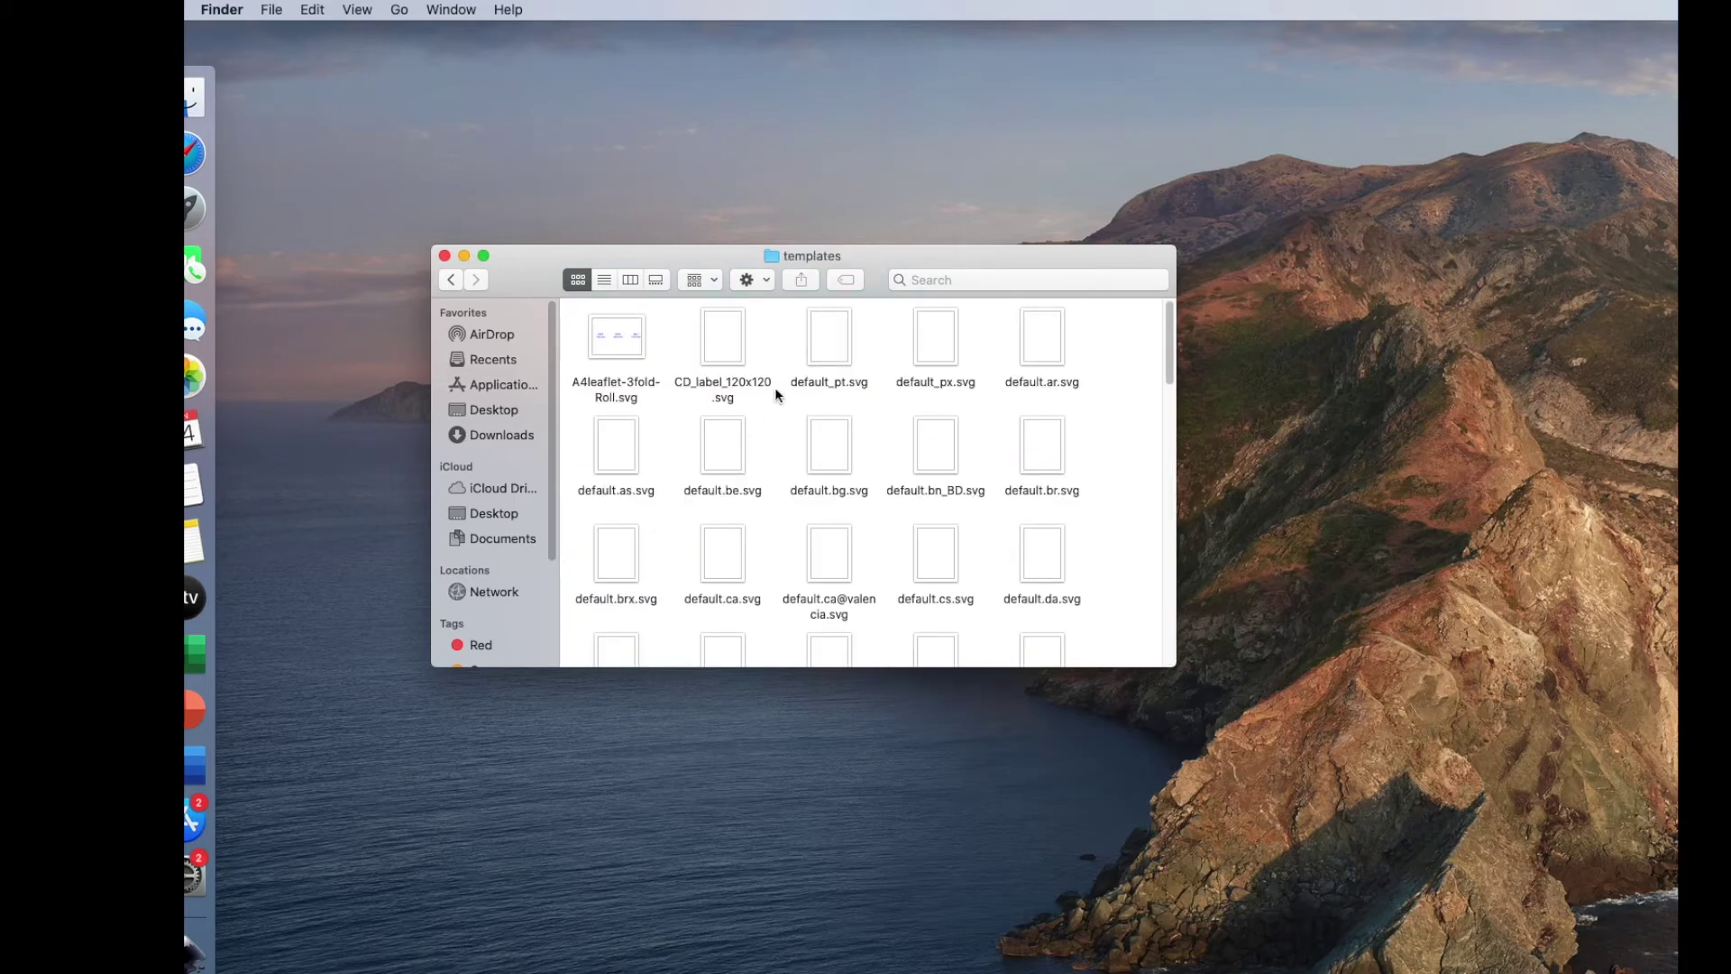
Enlarge the window, switch to list view, and scroll down to originaldefault.svg
{"action": "left_click_drag", "start_coordinate": [1175, 665], "coordinate": [1274, 972]}
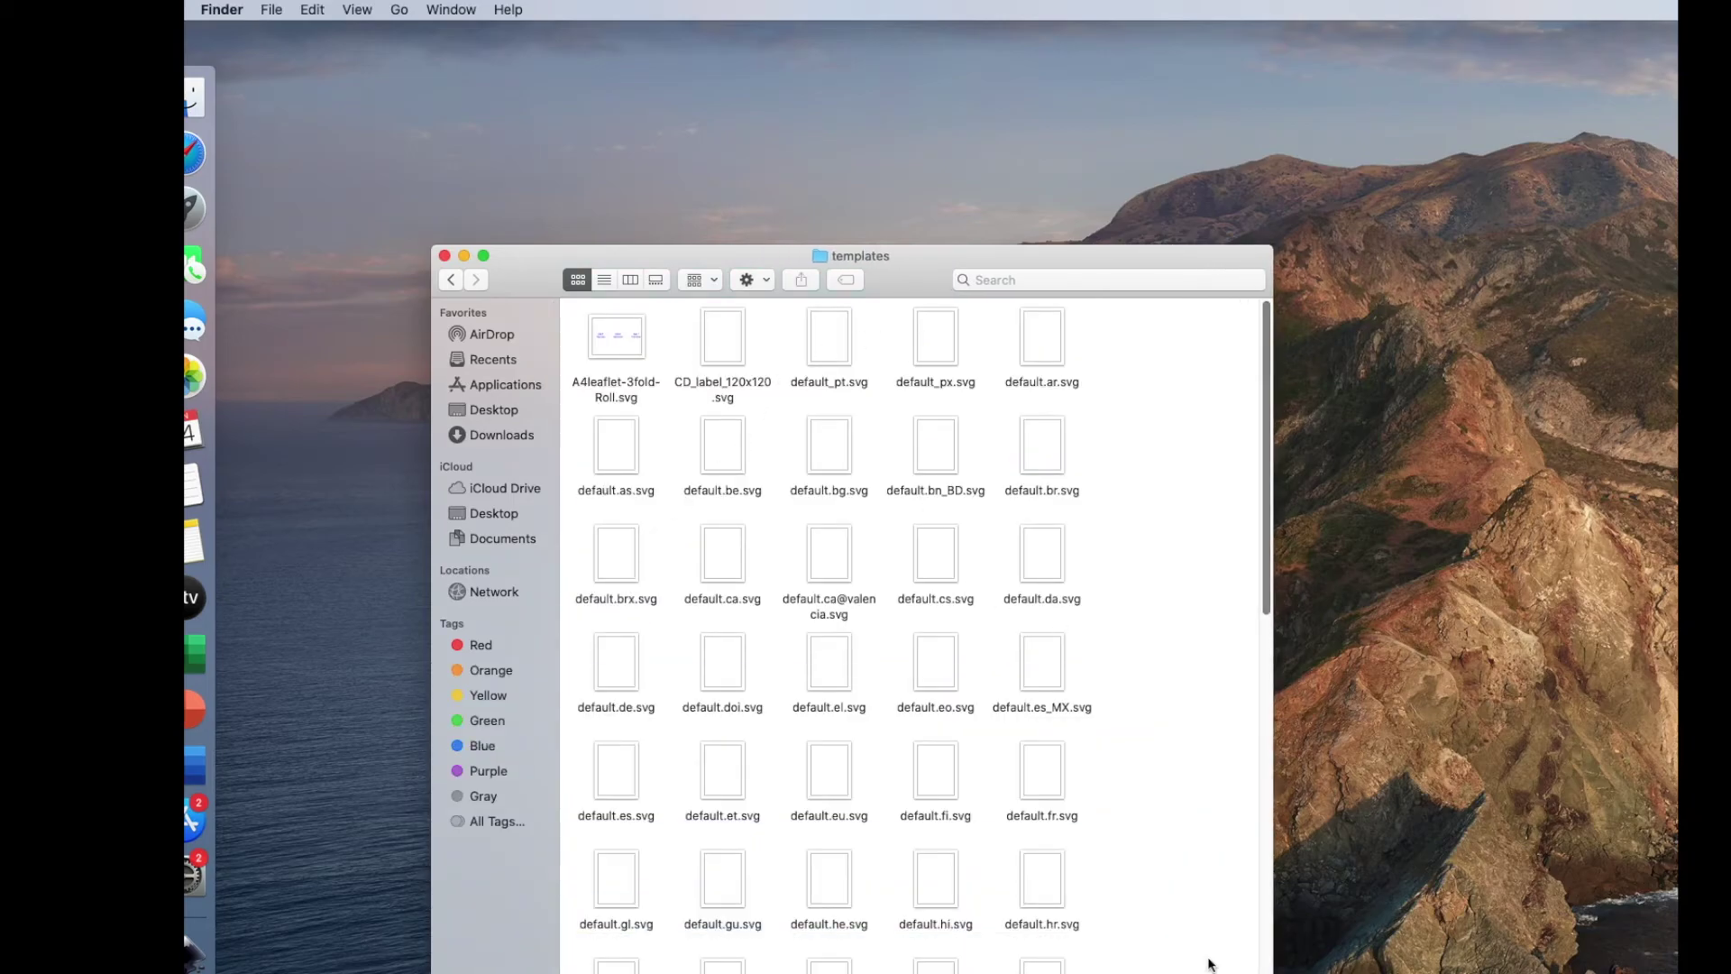
{"action": "scroll", "coordinate": [950, 665], "scroll_direction": "down", "scroll_amount": 10}
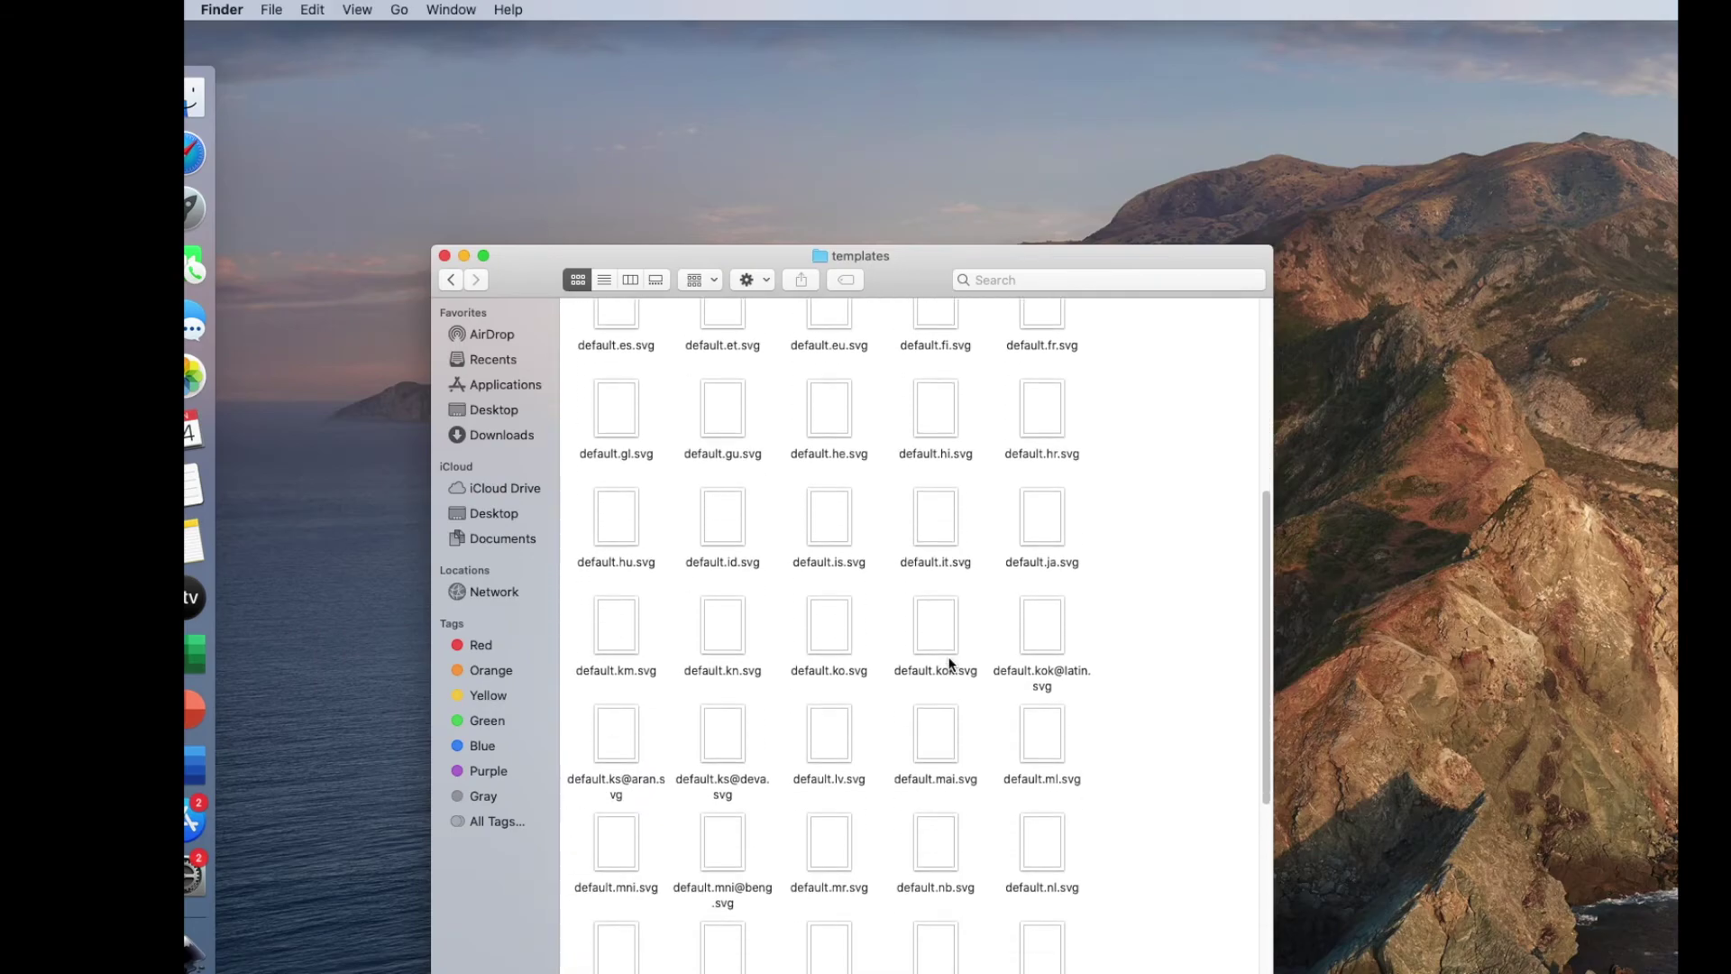
{"action": "scroll", "coordinate": [950, 664], "scroll_direction": "down", "scroll_amount": 10}
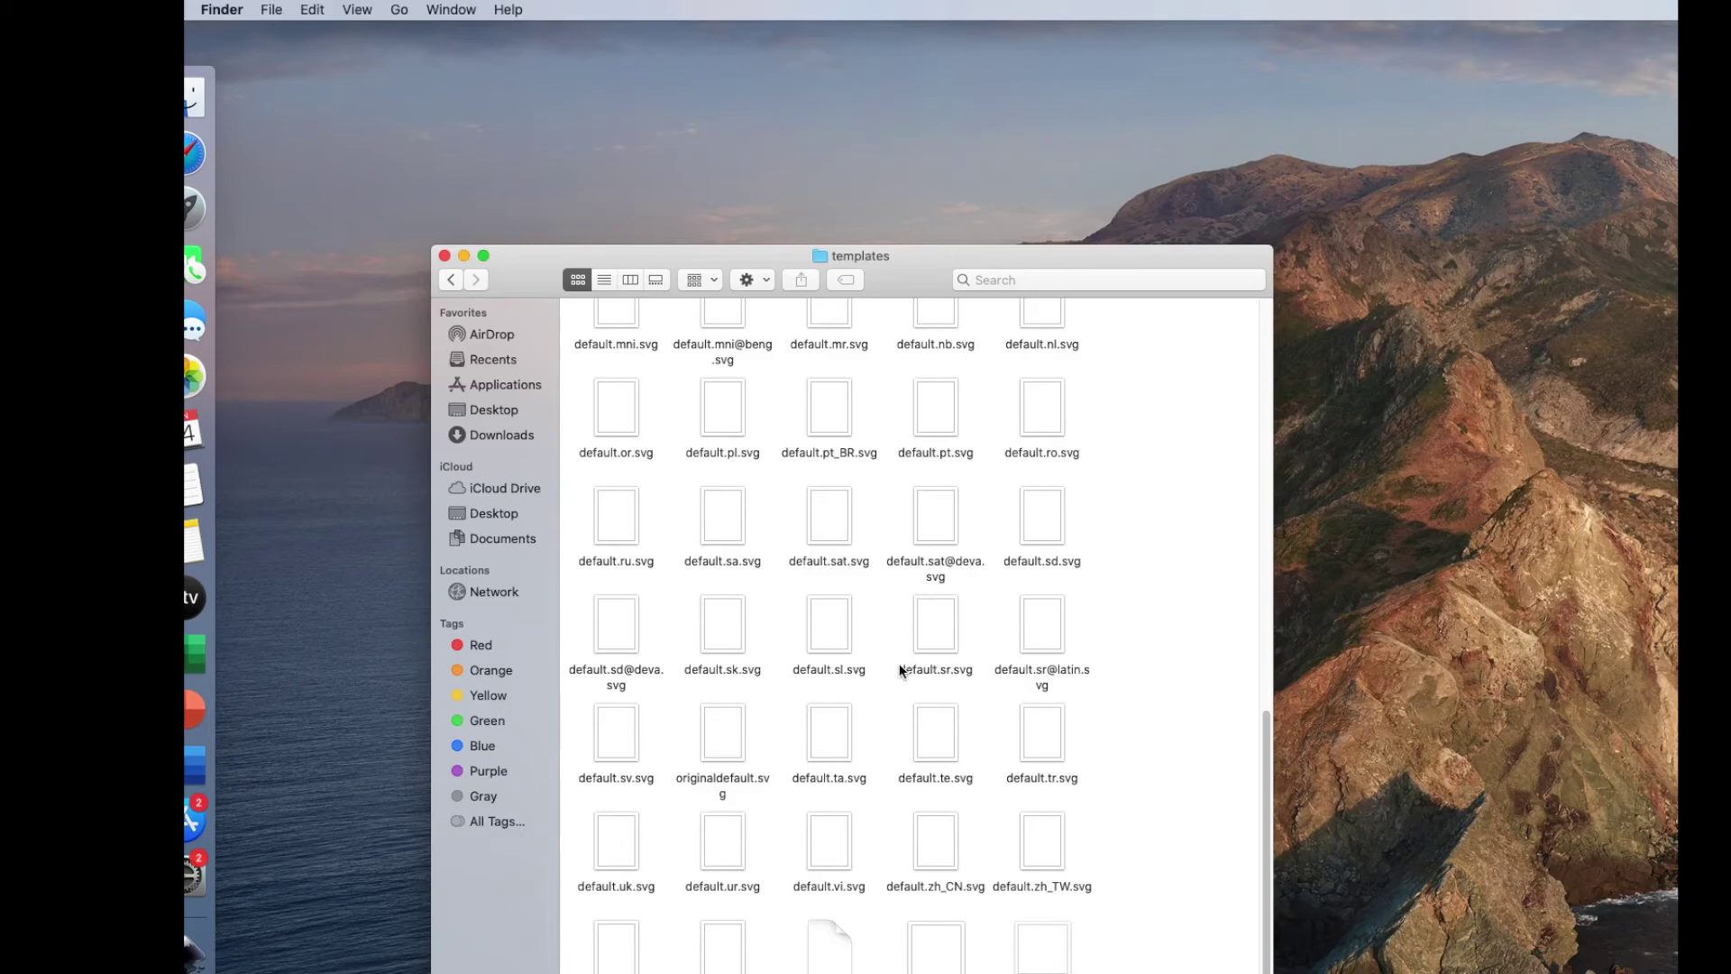
{"action": "left_click", "coordinate": [605, 280]}
{"action": "scroll", "coordinate": [718, 606], "scroll_direction": "down", "scroll_amount": 3}
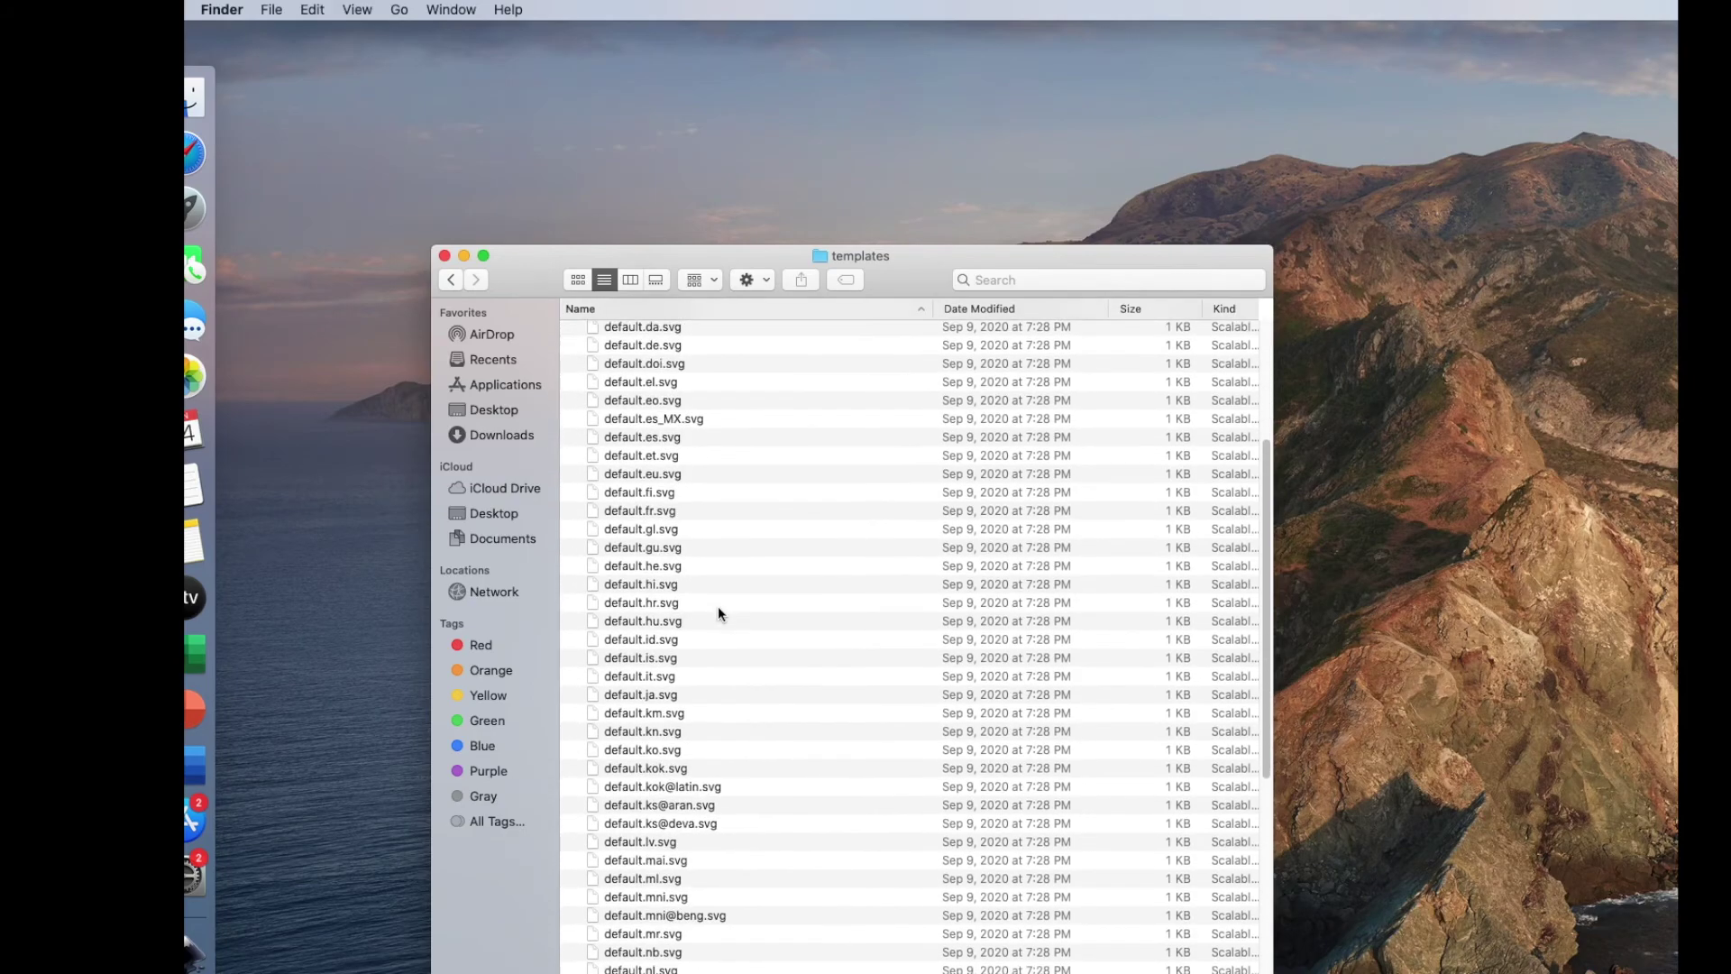
{"action": "scroll", "coordinate": [719, 610], "scroll_direction": "down", "scroll_amount": 5}
{"action": "scroll", "coordinate": [719, 611], "scroll_direction": "down", "scroll_amount": 5}
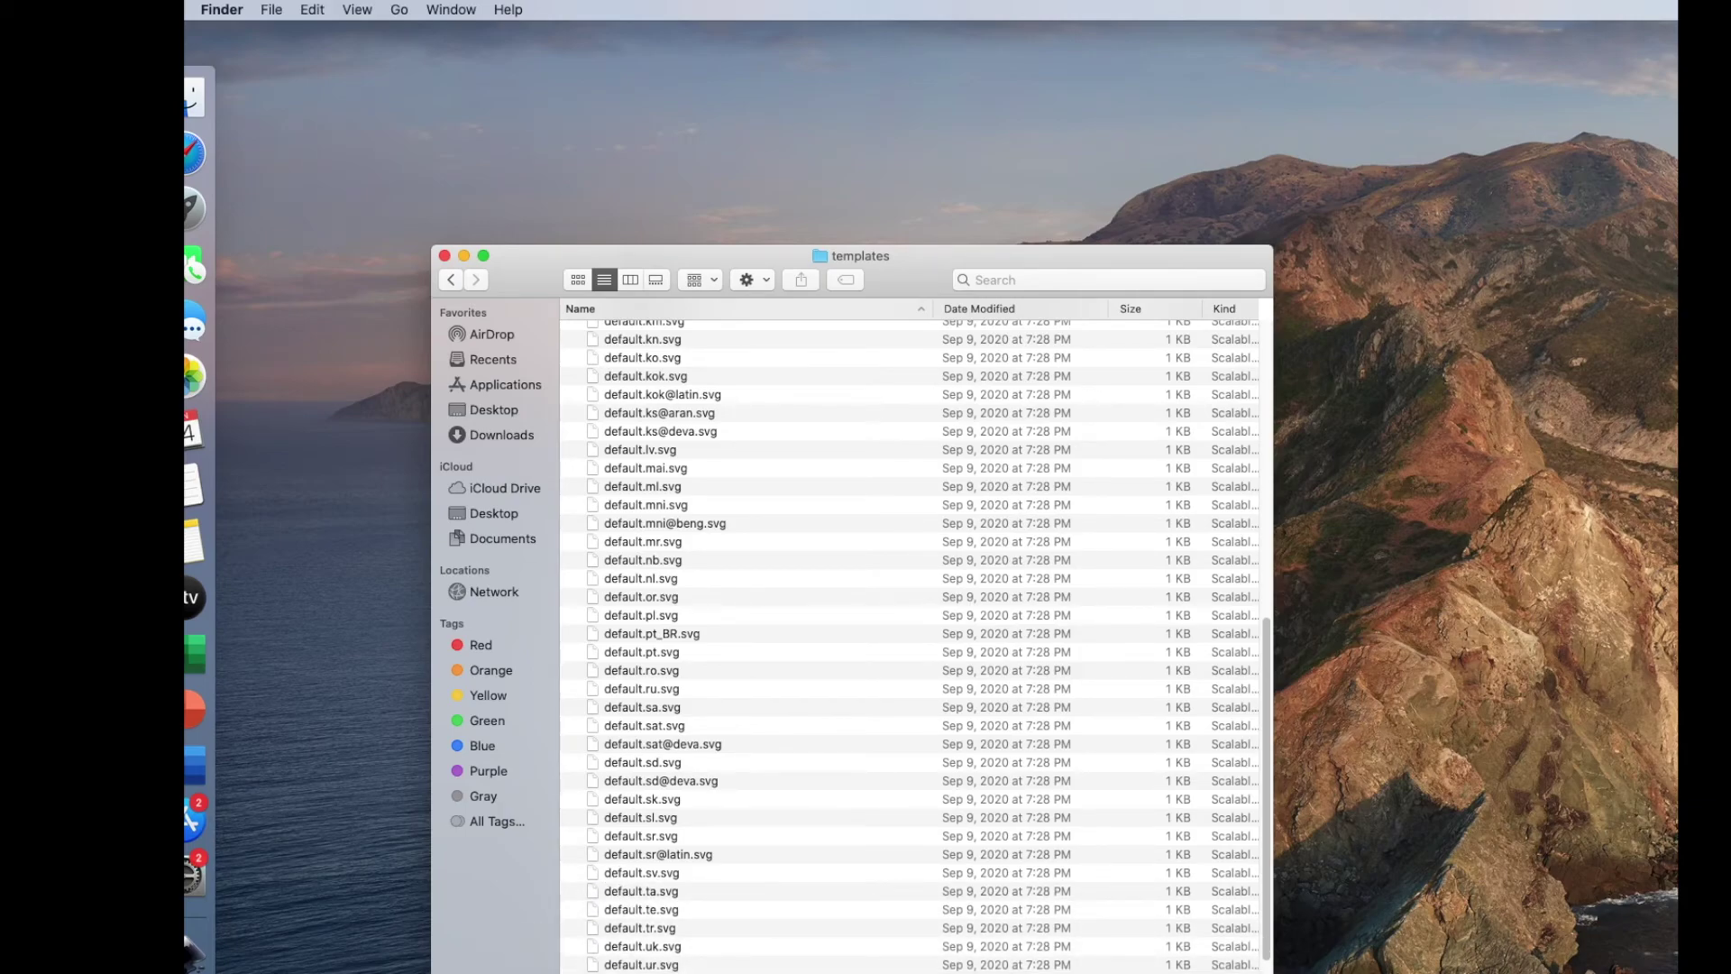
{"action": "scroll", "coordinate": [602, 873], "scroll_direction": "down", "scroll_amount": 5}
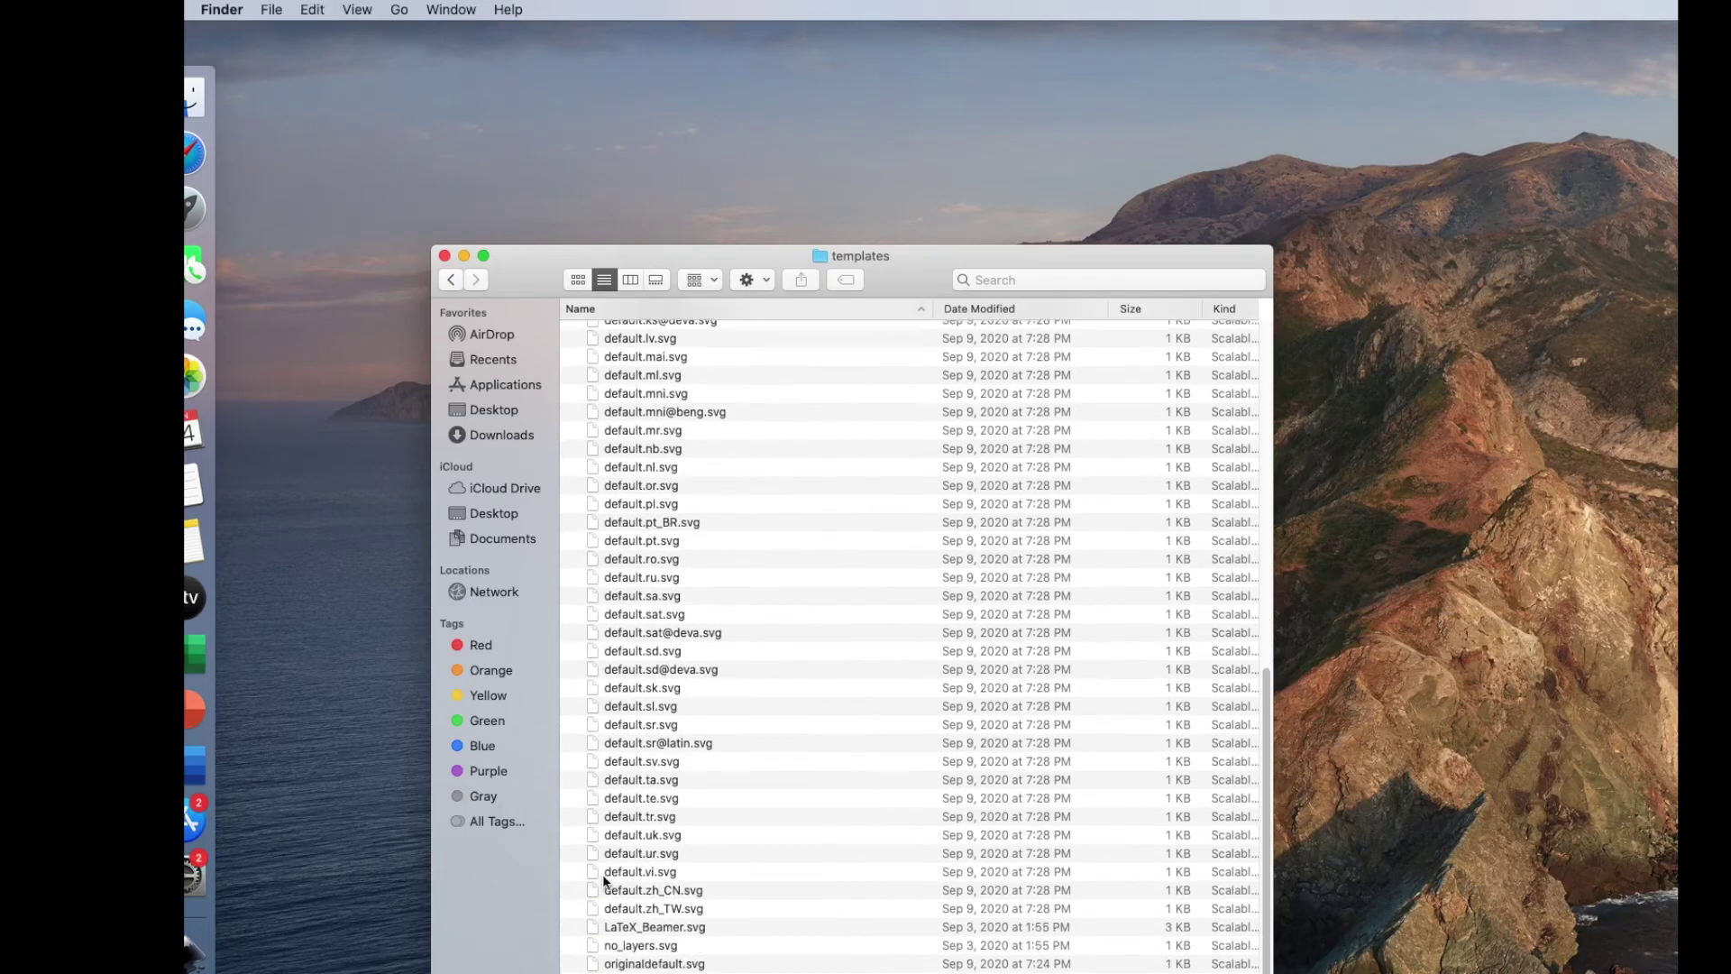
Rename originaldefault.svg to default.svg and close the templates window
{"action": "left_click", "coordinate": [637, 967]}
{"action": "left_click", "coordinate": [639, 967]}
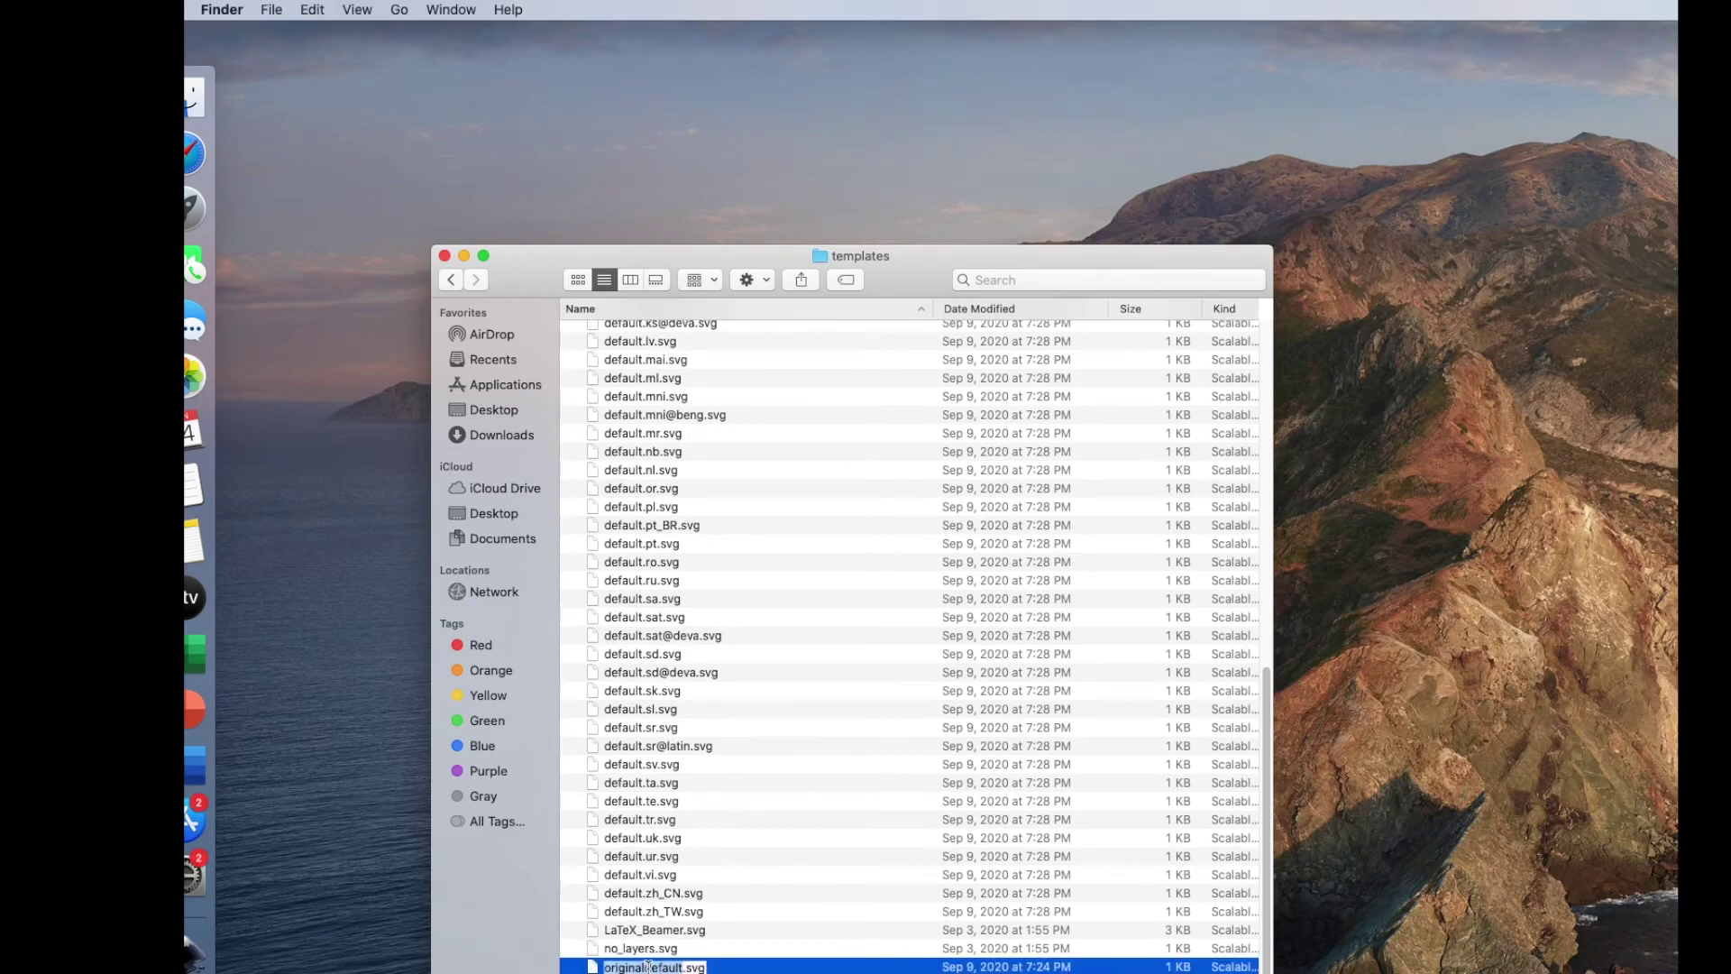
{"action": "left_click", "coordinate": [643, 967]}
{"action": "key", "text": "BackSpace"}
{"action": "key", "text": "BackSpace"}
{"action": "key", "text": "BackSpace"}
{"action": "key", "text": "BackSpace"}
{"action": "key", "text": "BackSpace"}
{"action": "key", "text": "BackSpace"}
{"action": "key", "text": "BackSpace"}
{"action": "key", "text": "BackSpace"}
{"action": "key", "text": "Return"}
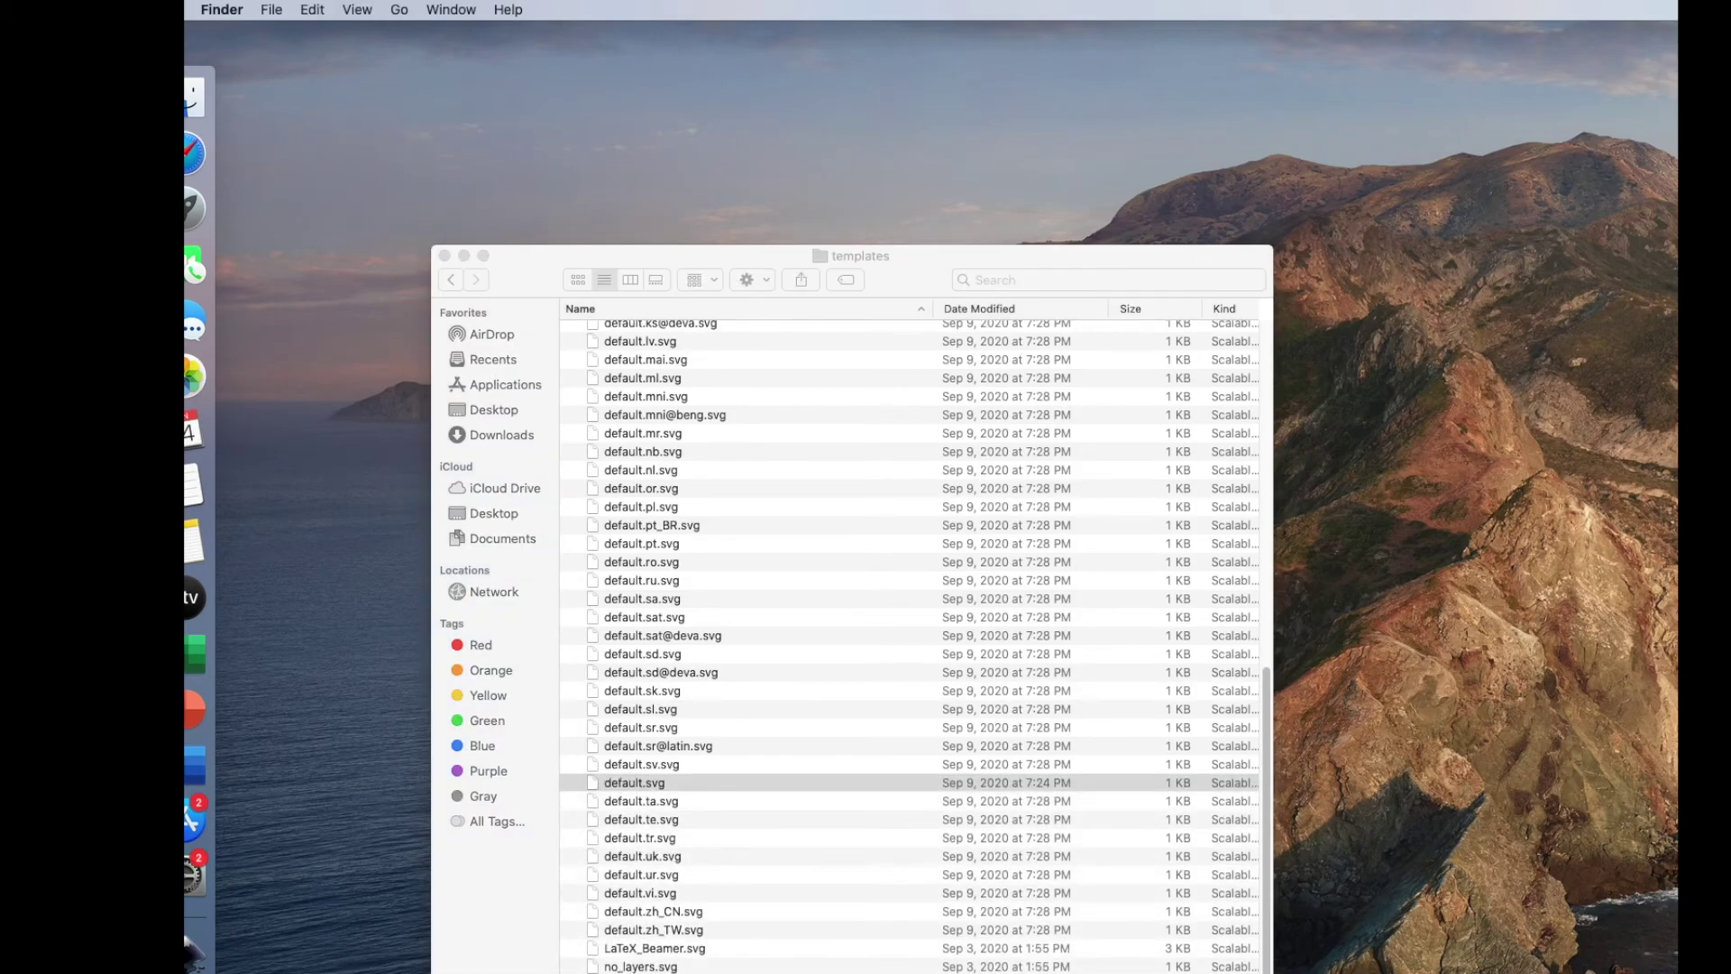
{"action": "left_click", "coordinate": [443, 255]}
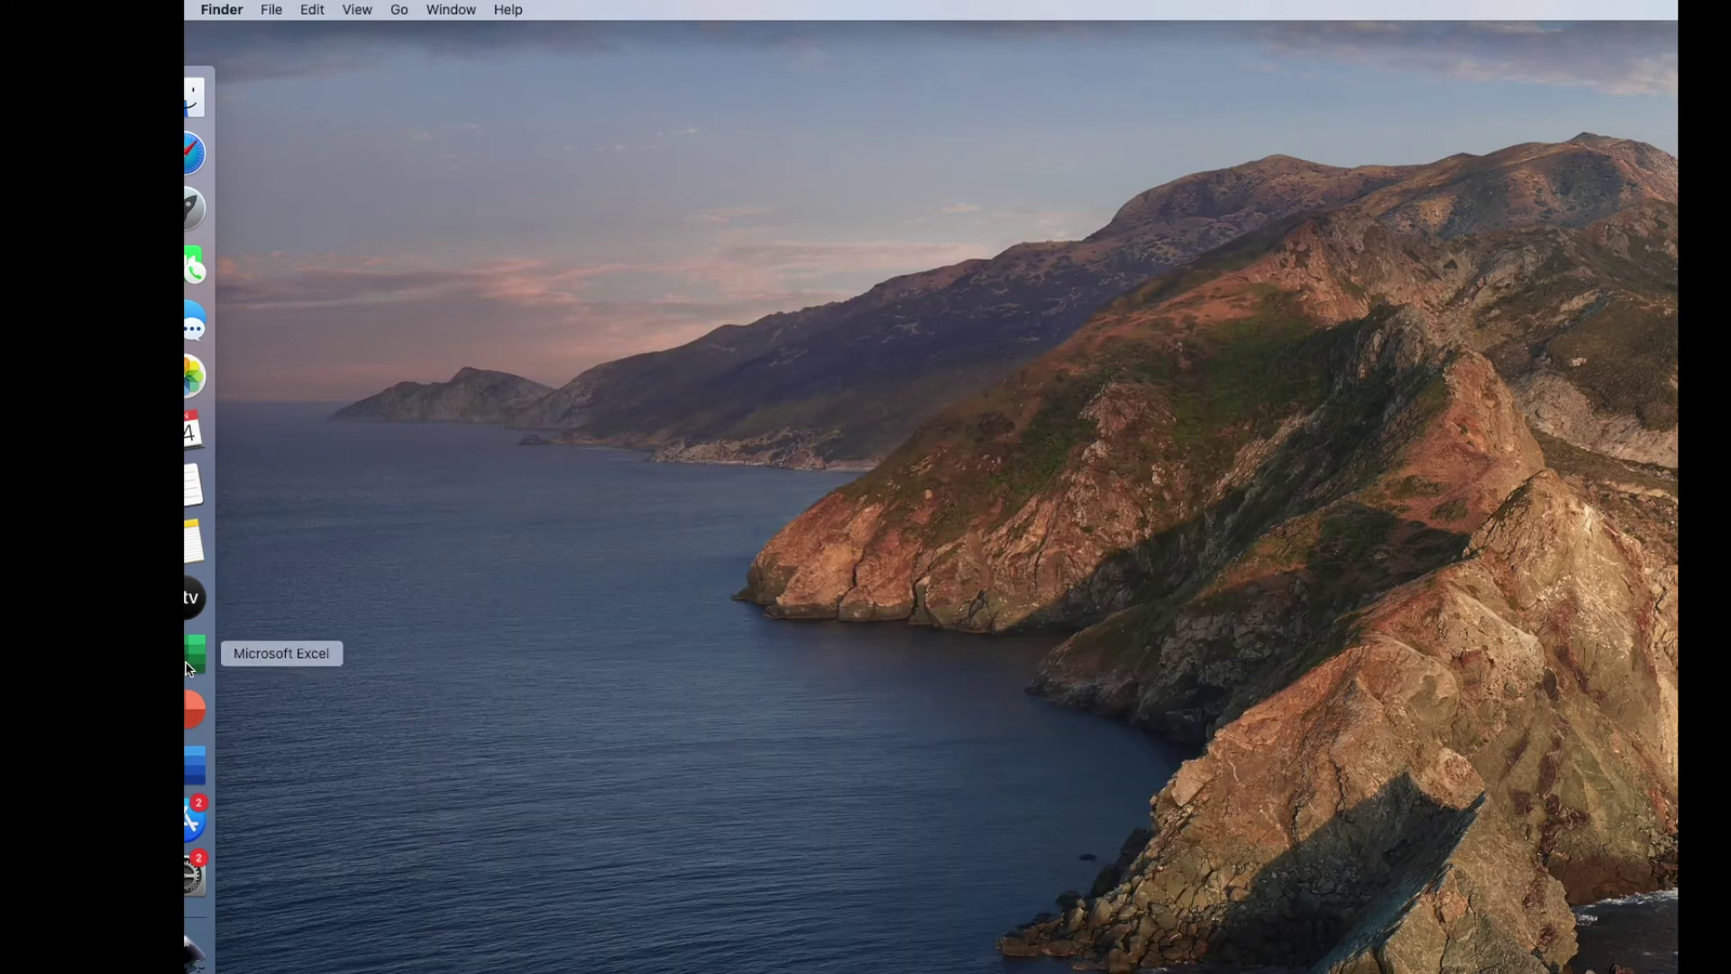
Relaunch Inkscape and open Document Properties to check the A4 210 × 297 mm portrait page
{"action": "left_click", "coordinate": [195, 952]}
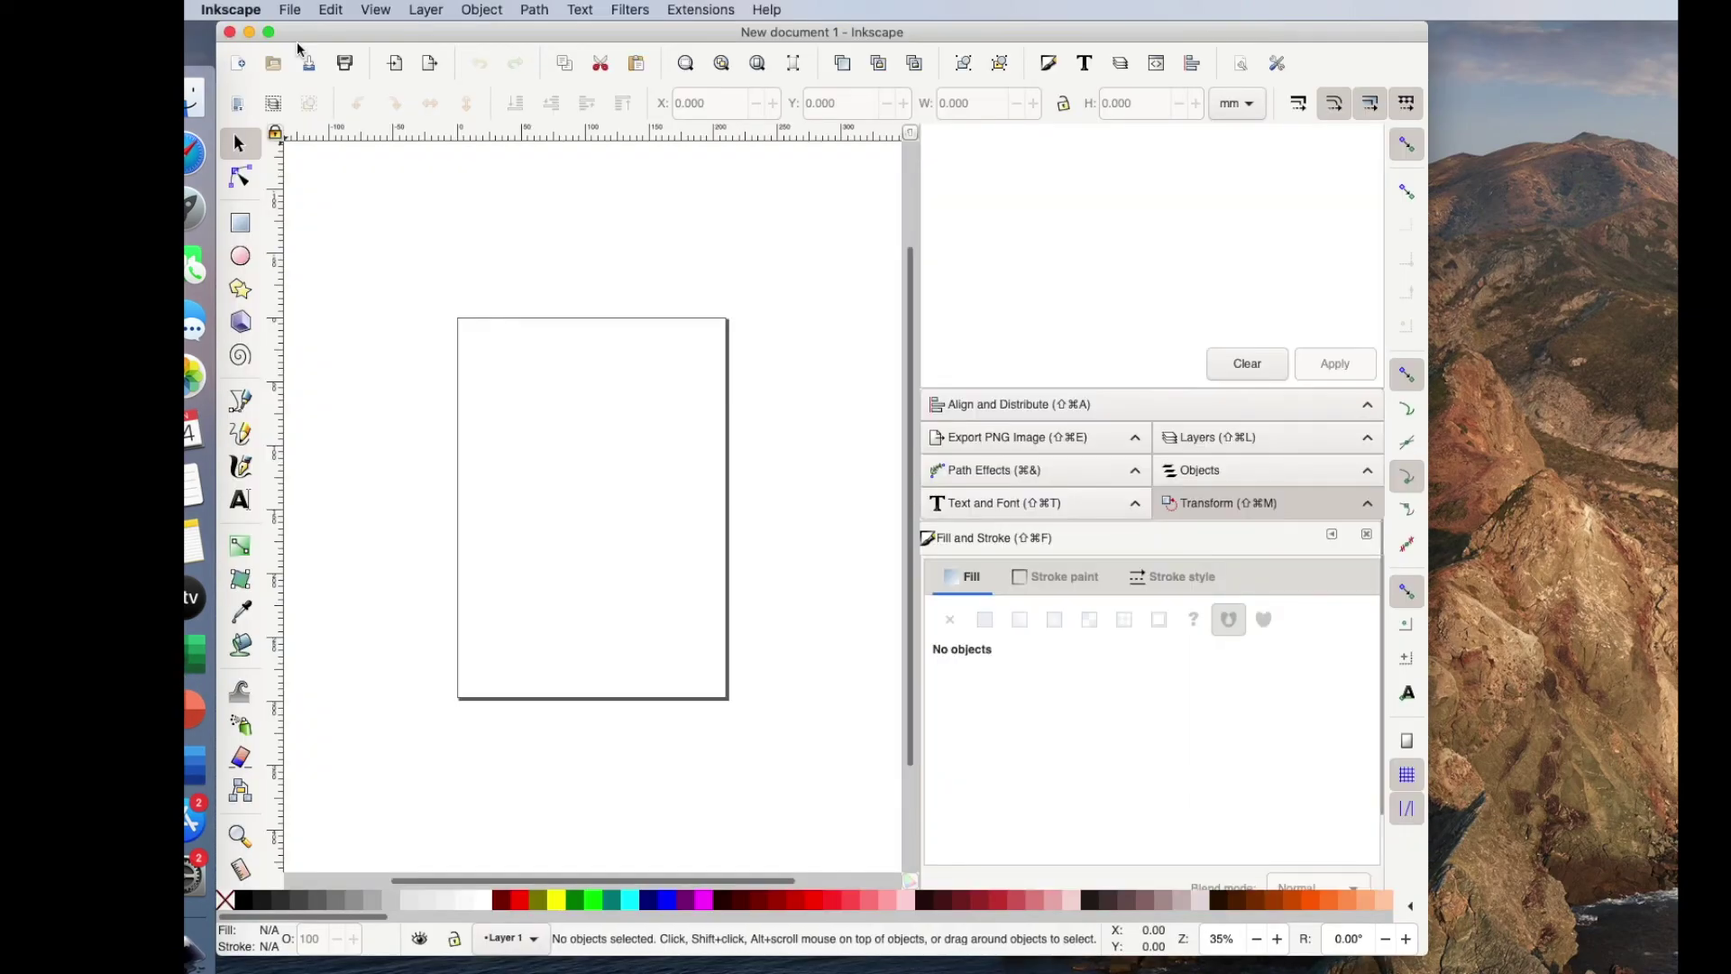
{"action": "left_click", "coordinate": [291, 10]}
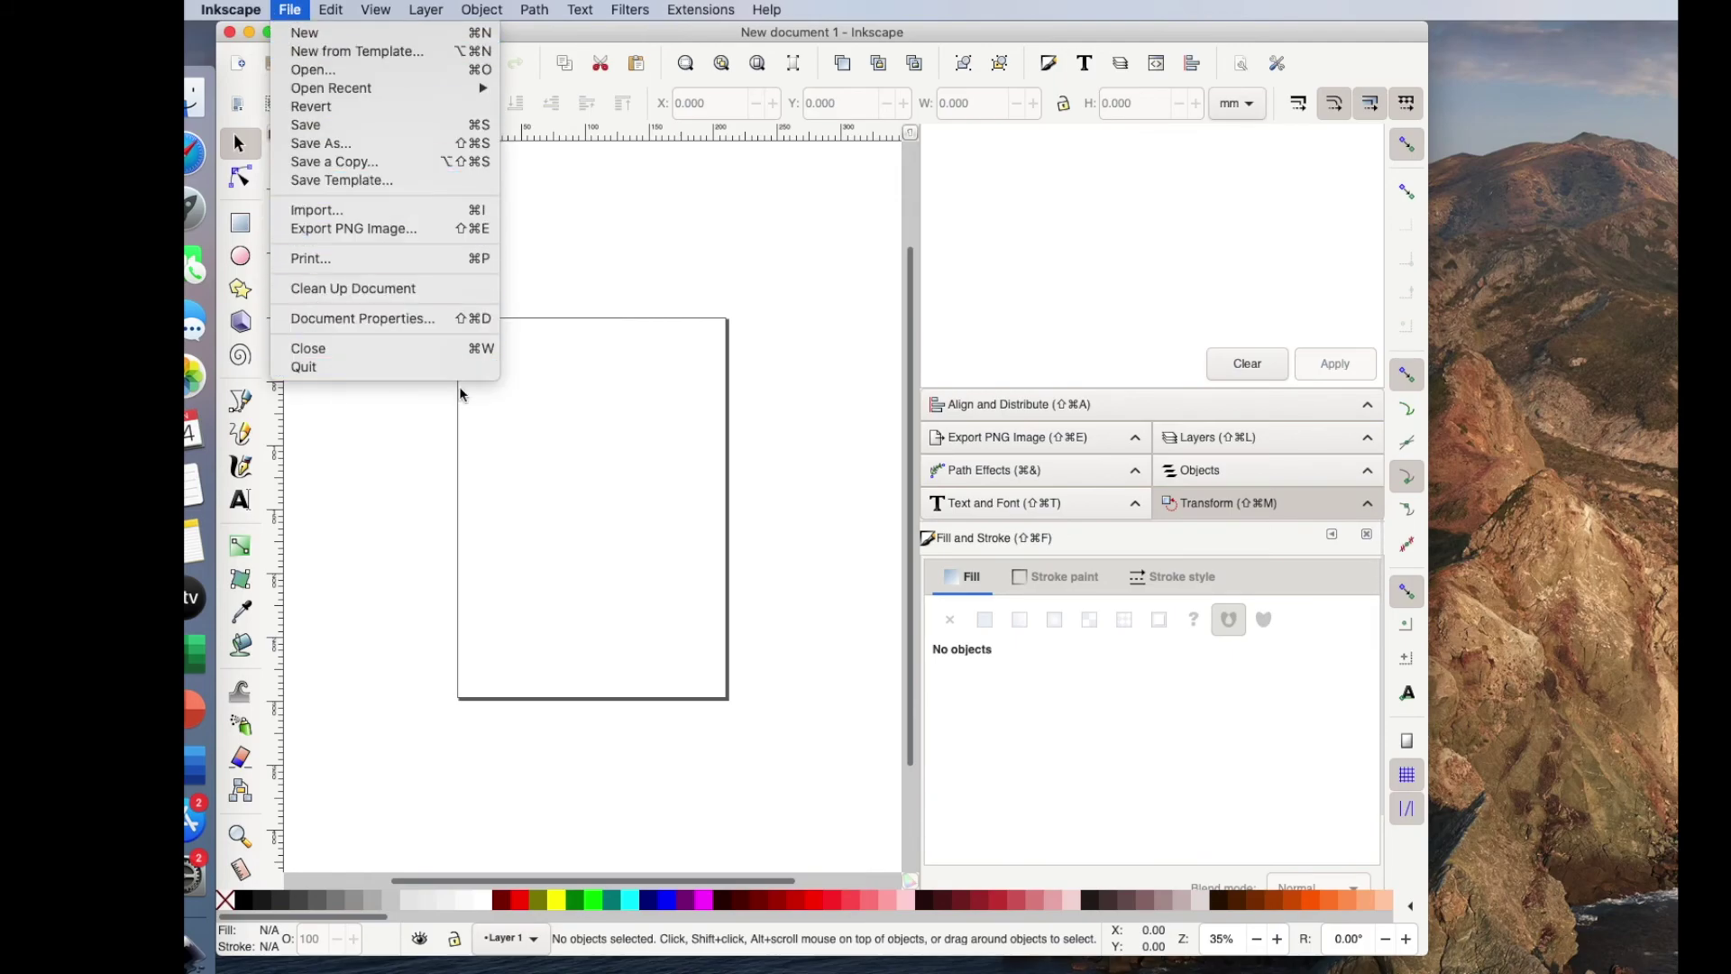
{"action": "left_click", "coordinate": [417, 322]}
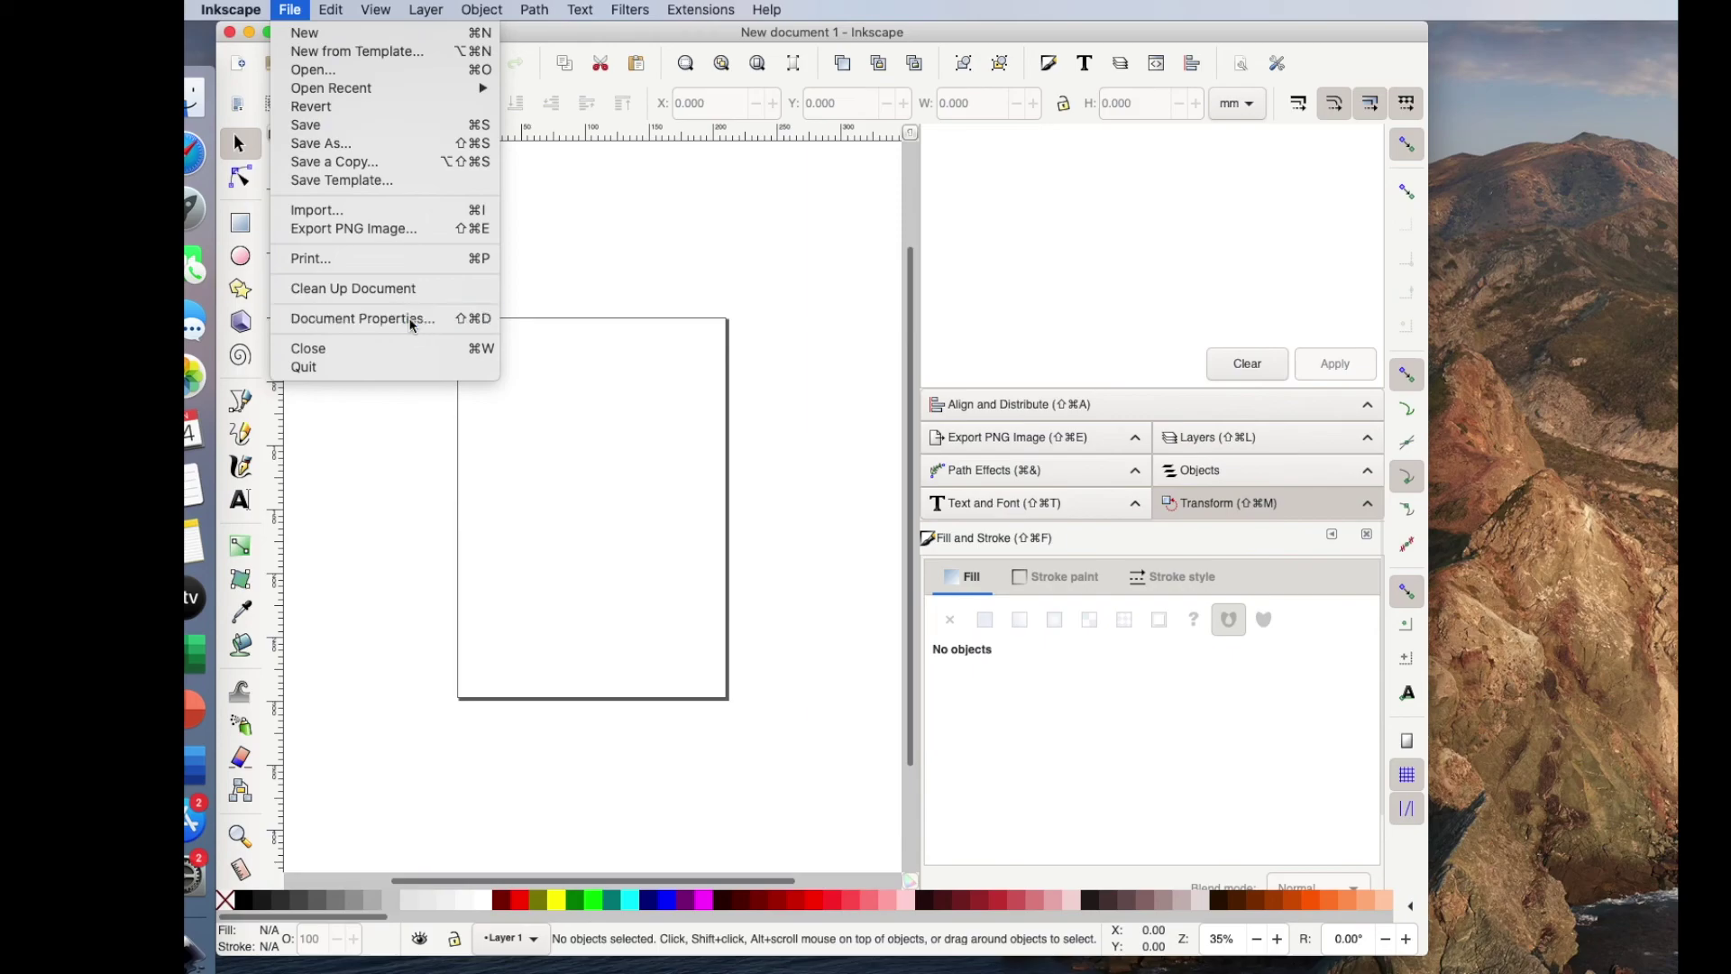